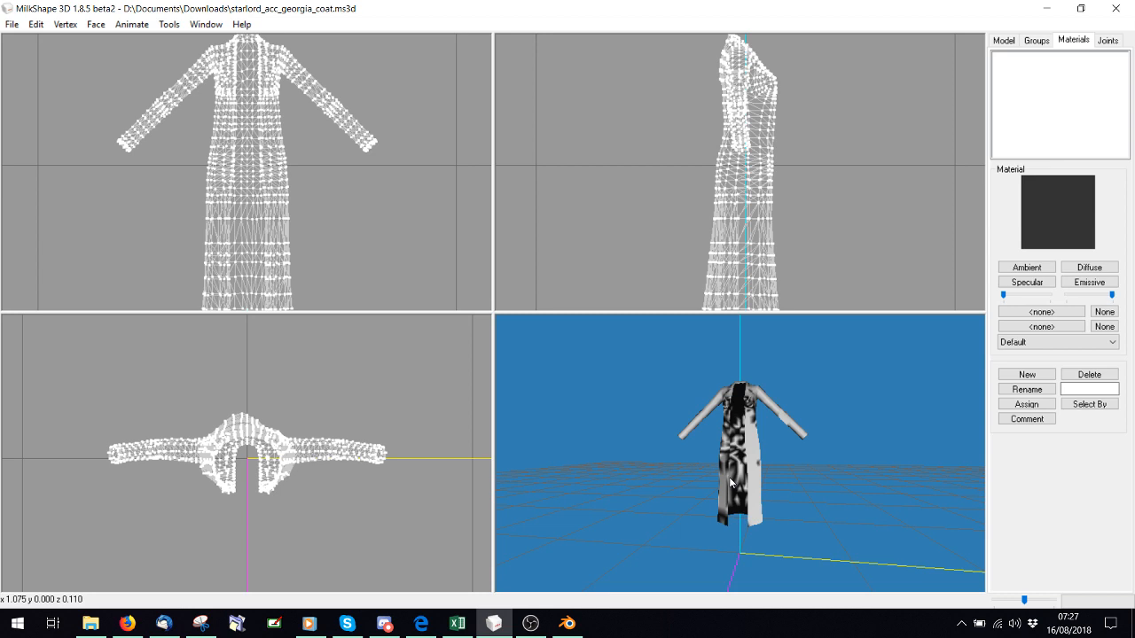
Examine the coat's dark, patchy shading from the front, side and back in the 3D view.
{"action": "mouse_move", "coordinate": [731, 484]}
{"action": "left_mouse_down"}
{"action": "mouse_move", "coordinate": [654, 484]}
{"action": "mouse_move", "coordinate": [713, 487]}
{"action": "left_mouse_up"}
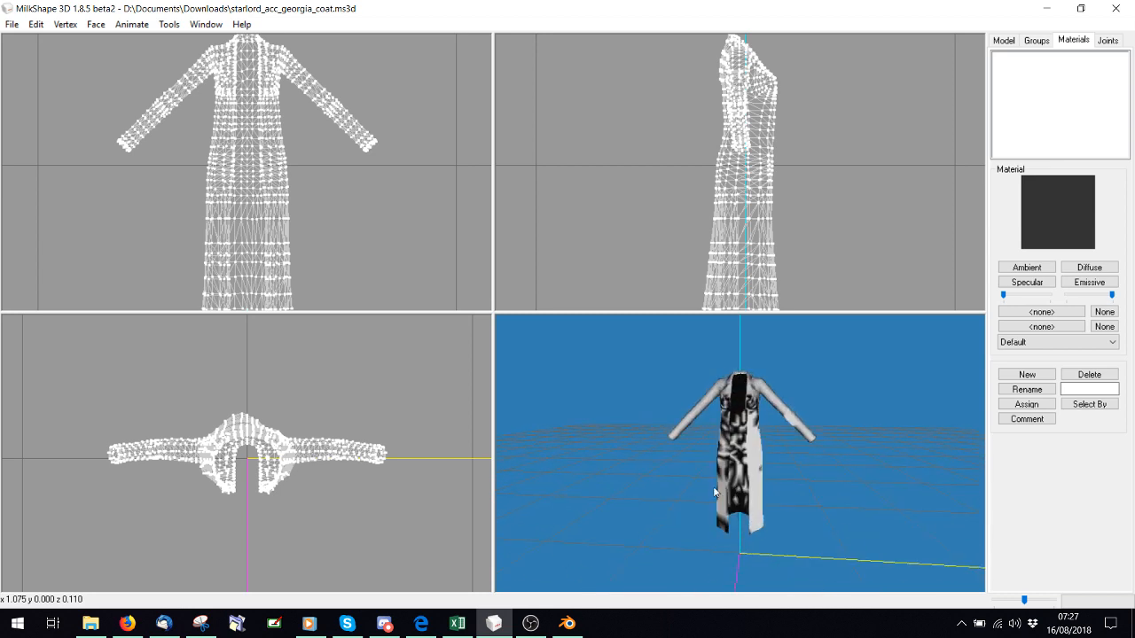
{"action": "scroll", "coordinate": [678, 361], "scroll_direction": "up", "scroll_amount": 8}
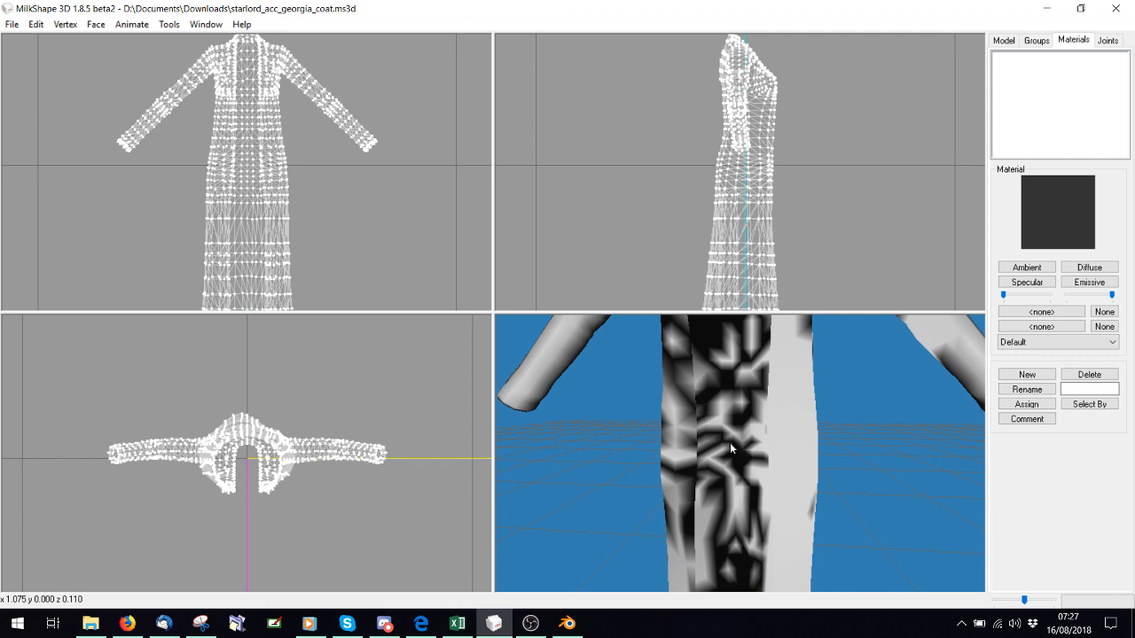
{"action": "left_click_drag", "start_coordinate": [731, 443], "coordinate": [728, 468]}
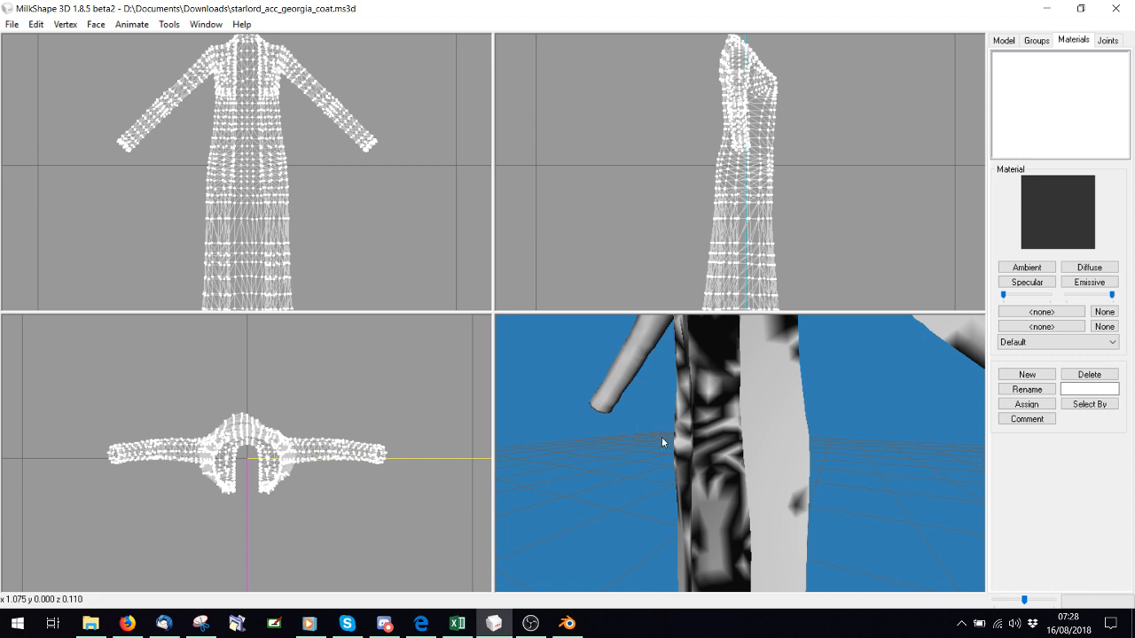
{"action": "left_click_drag", "start_coordinate": [612, 448], "coordinate": [724, 440]}
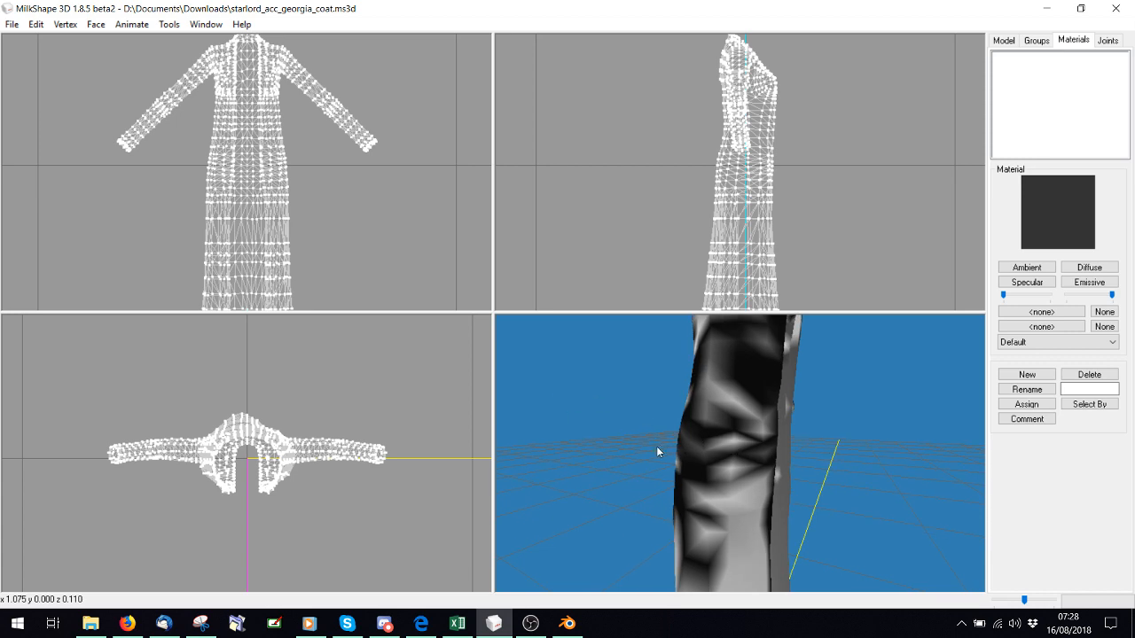
{"action": "left_click_drag", "start_coordinate": [636, 417], "coordinate": [740, 413]}
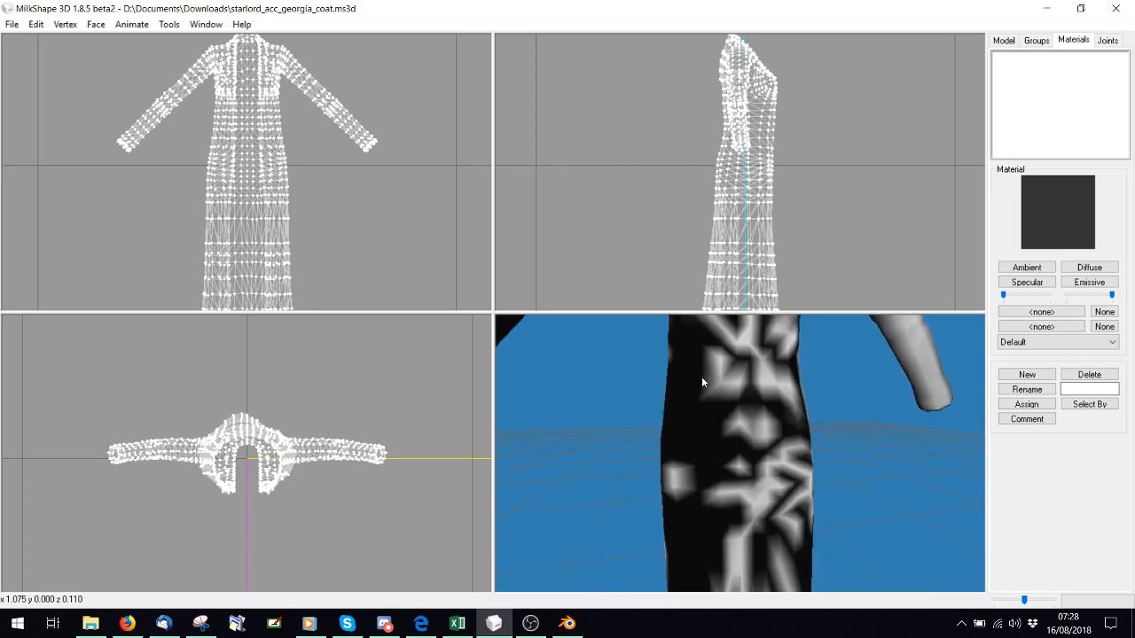
{"action": "left_click_drag", "start_coordinate": [682, 367], "coordinate": [732, 508], "text": "shift"}
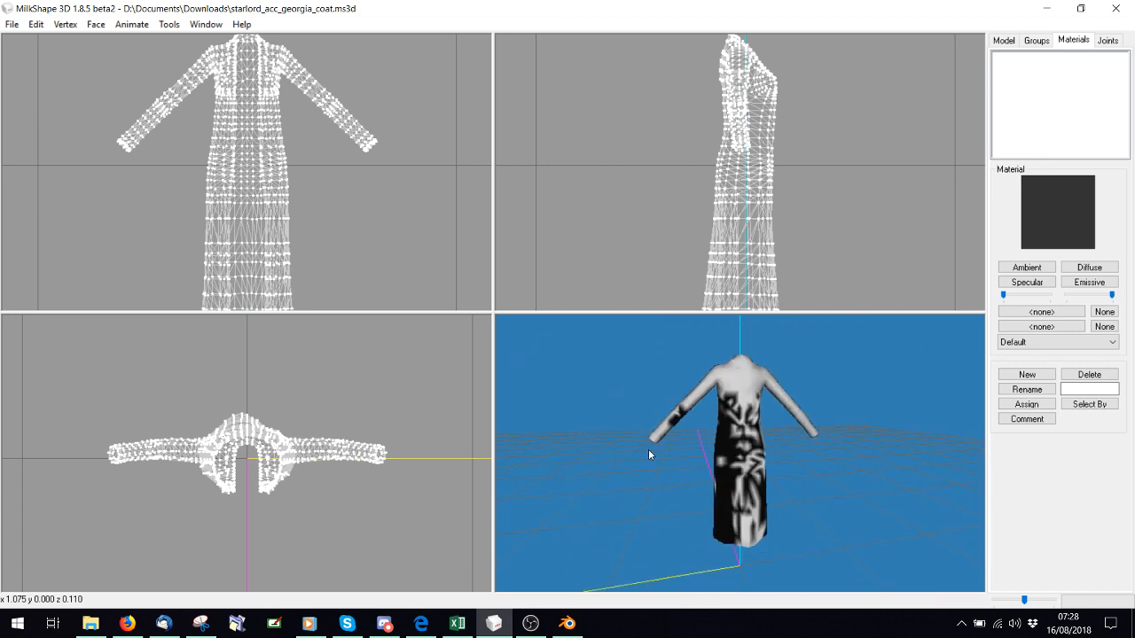
{"action": "left_click_drag", "start_coordinate": [746, 426], "coordinate": [485, 474]}
{"action": "left_click_drag", "start_coordinate": [599, 473], "coordinate": [620, 372]}
Export the coat as a Wavefront OBJ, overwriting the existing test file in Downloads.
{"action": "left_click", "coordinate": [12, 24]}
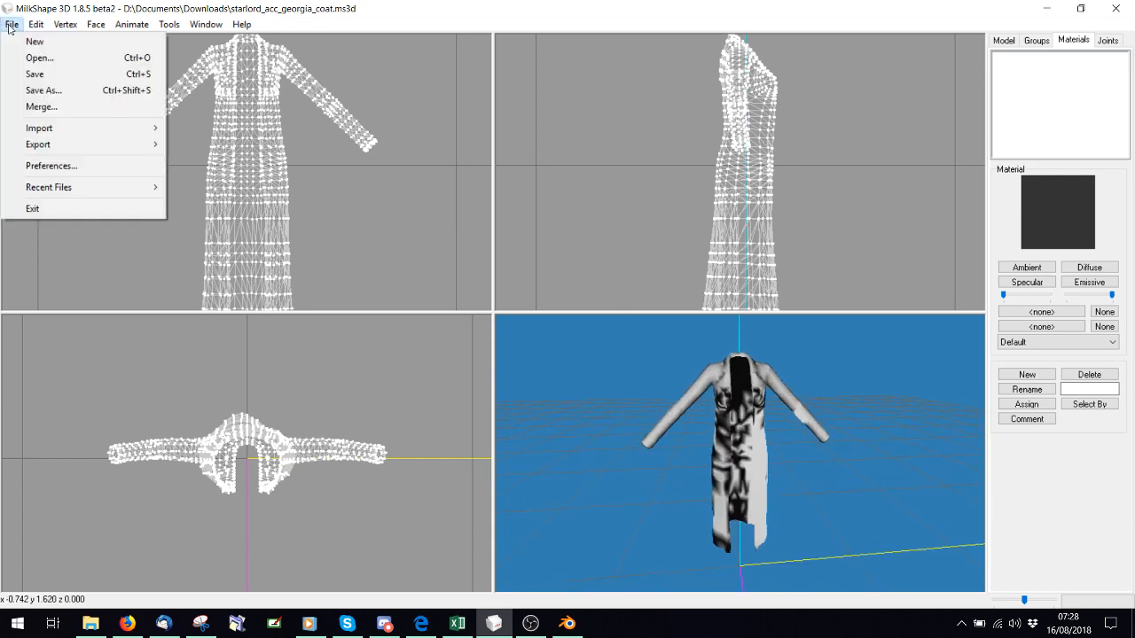
{"action": "mouse_move", "coordinate": [76, 145]}
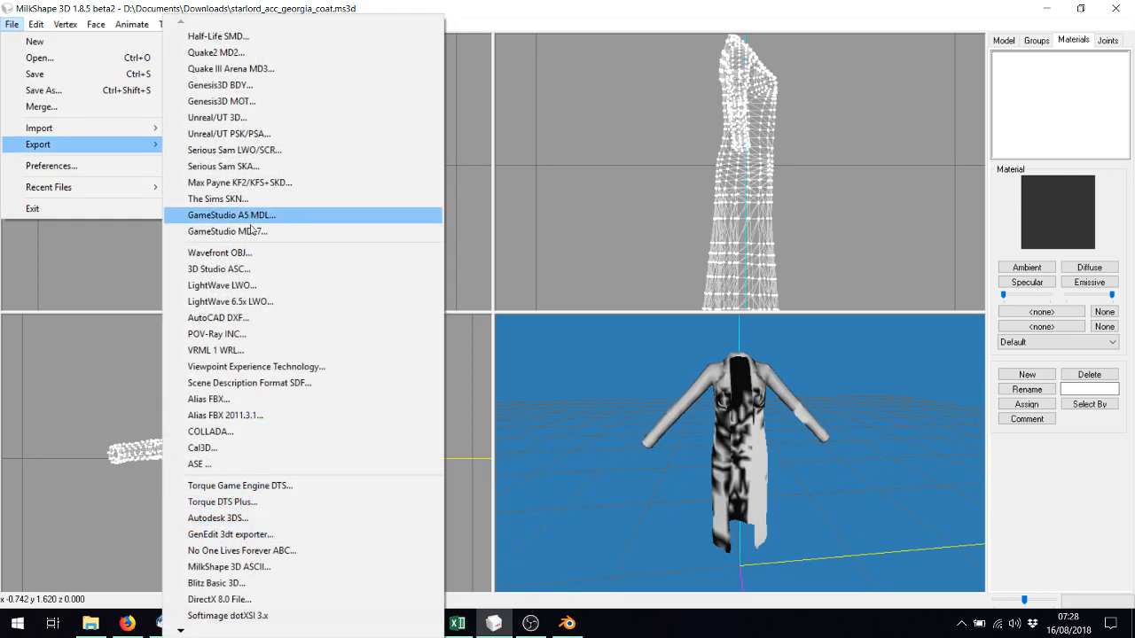
{"action": "left_click", "coordinate": [232, 253]}
{"action": "left_click", "coordinate": [256, 237]}
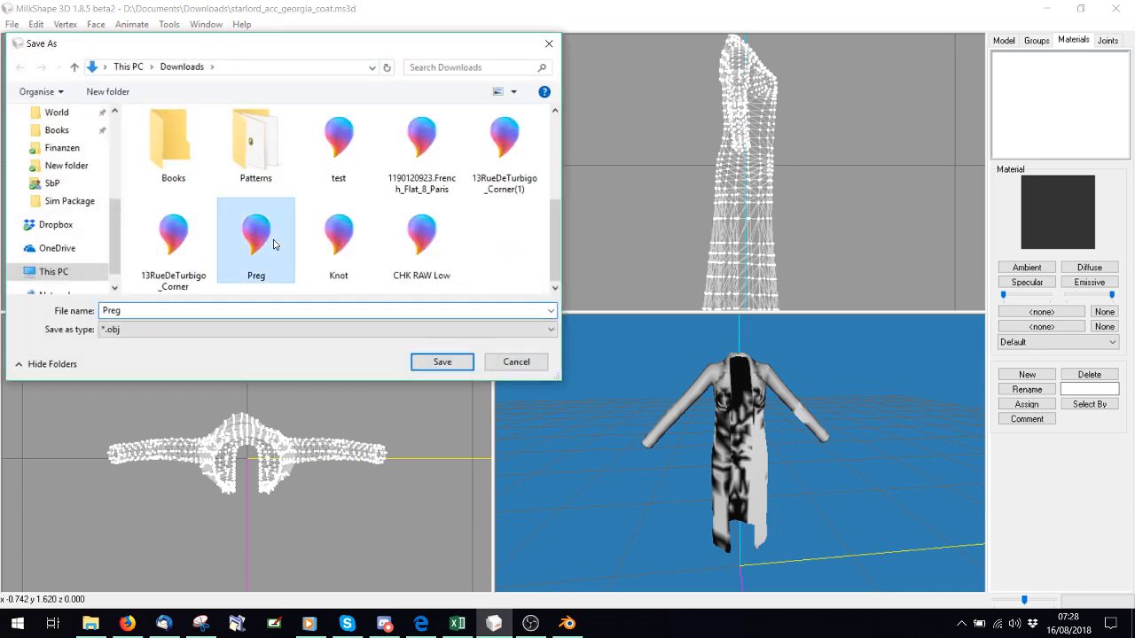
{"action": "double_click", "coordinate": [337, 142]}
{"action": "left_click", "coordinate": [610, 316]}
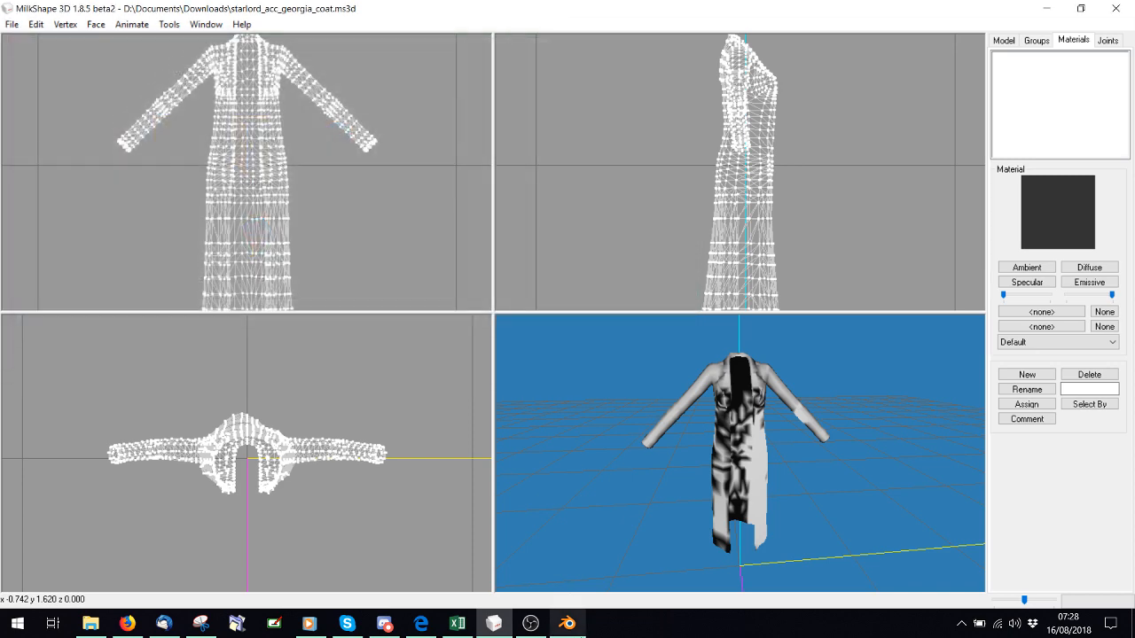
Switch to Blender and import test.obj from the Downloads folder as a Wavefront OBJ.
{"action": "left_click", "coordinate": [566, 623]}
{"action": "left_click", "coordinate": [50, 33]}
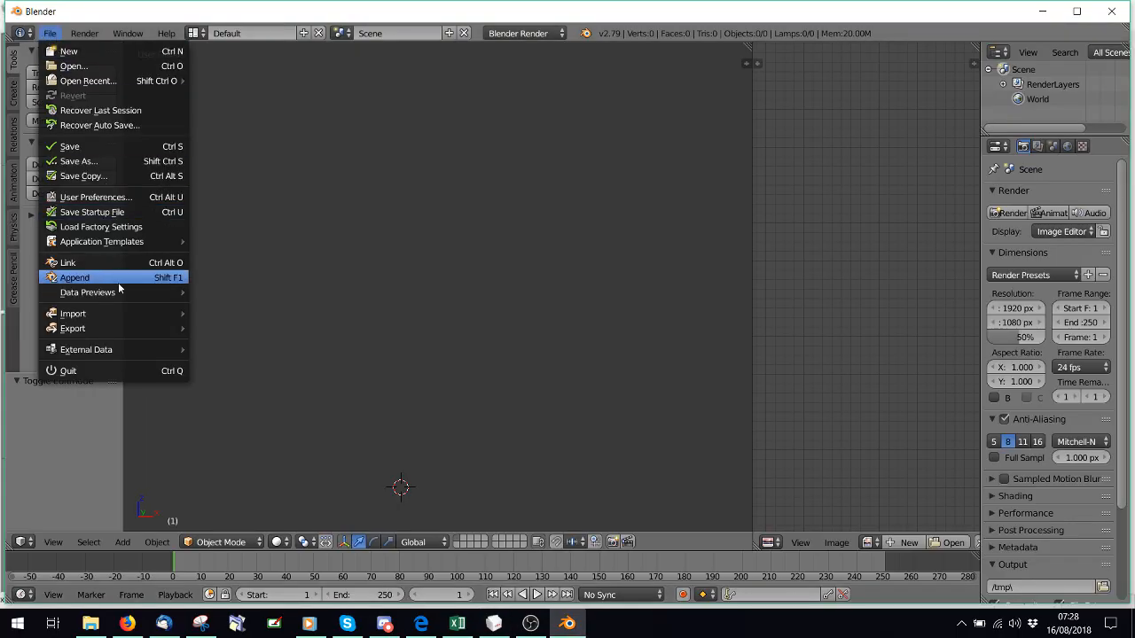
{"action": "mouse_move", "coordinate": [124, 313]}
{"action": "left_click", "coordinate": [245, 401]}
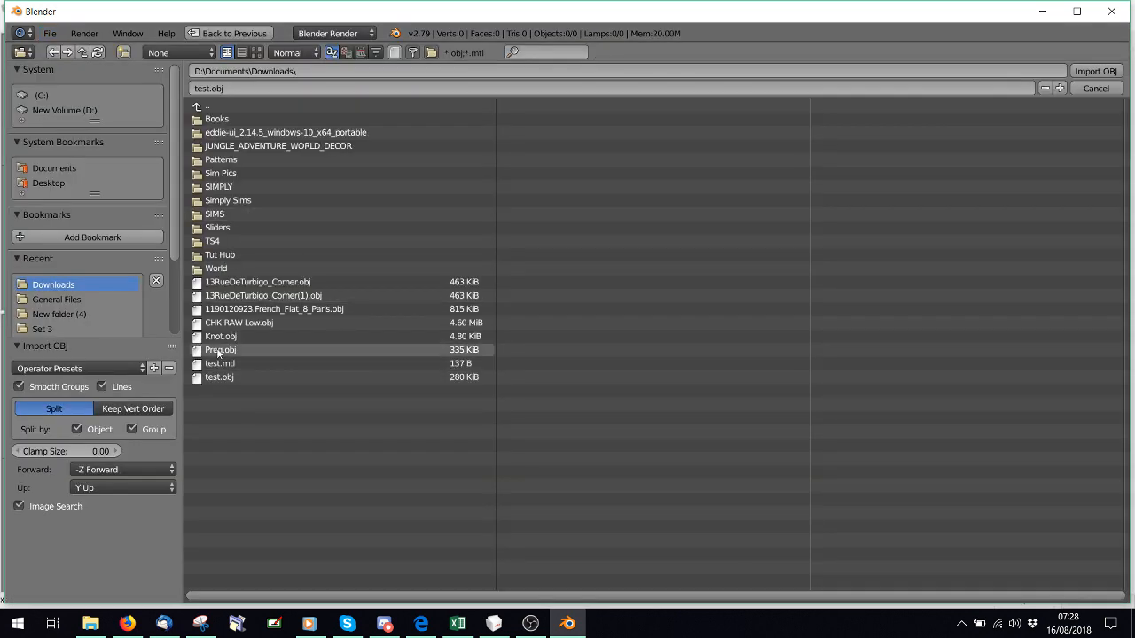
{"action": "double_click", "coordinate": [217, 377]}
Put the imported coat into Edit Mode with the whole garment in view.
{"action": "scroll", "coordinate": [456, 375], "scroll_direction": "down", "scroll_amount": 3}
{"action": "scroll", "coordinate": [451, 372], "scroll_direction": "up", "scroll_amount": 2}
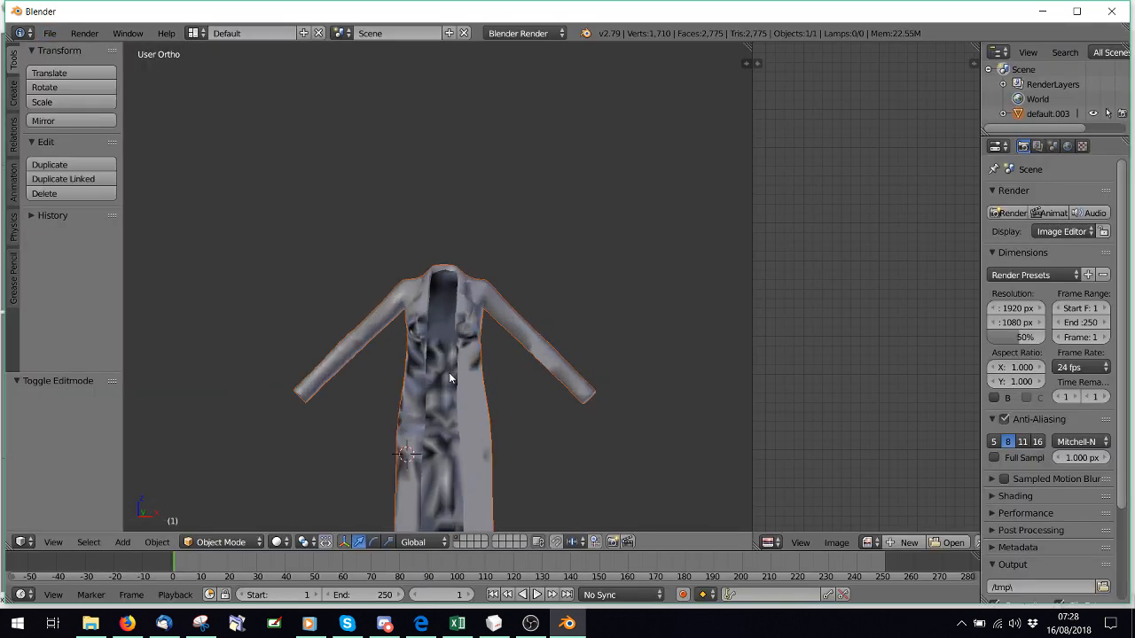
{"action": "middle_click_drag", "start_coordinate": [450, 428], "coordinate": [447, 328], "text": "shift"}
{"action": "scroll", "coordinate": [447, 328], "scroll_direction": "up", "scroll_amount": 4}
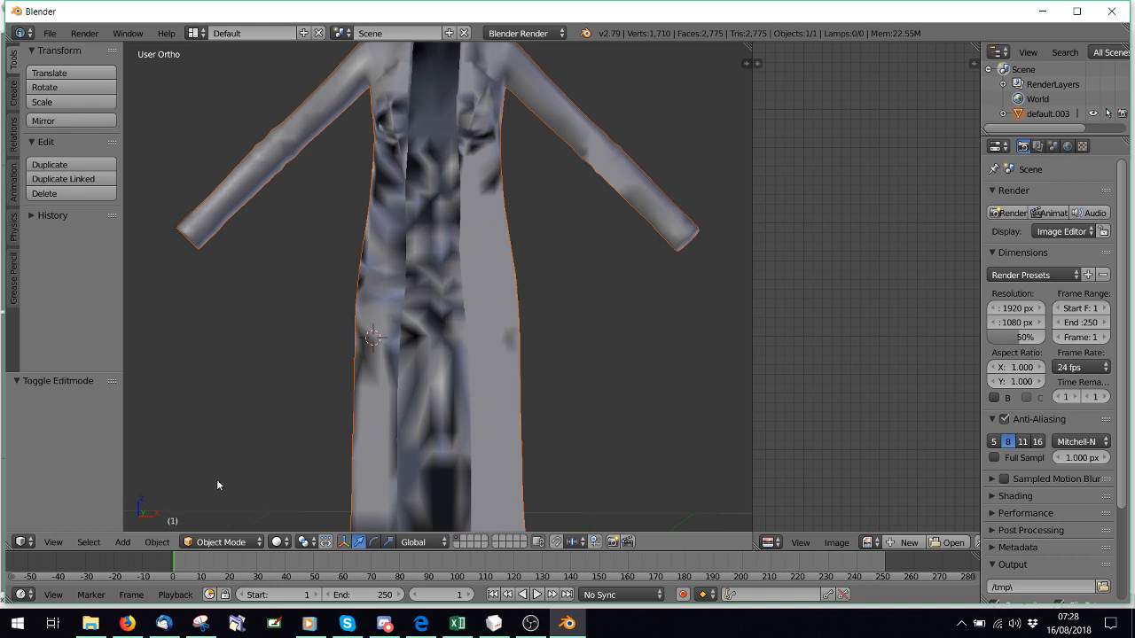
{"action": "left_click", "coordinate": [221, 541]}
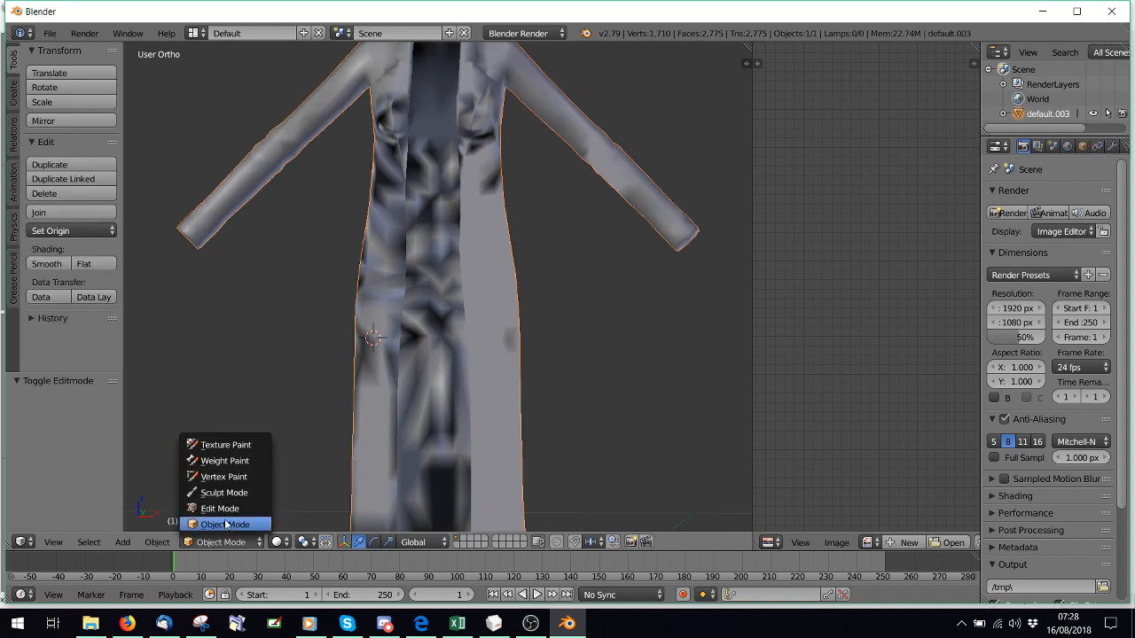
{"action": "left_click", "coordinate": [217, 508]}
{"action": "scroll", "coordinate": [368, 278], "scroll_direction": "down", "scroll_amount": 3}
Remove doubles across the coat mesh with all of its vertices selected.
{"action": "mouse_move", "coordinate": [368, 278]}
{"action": "middle_mouse_down"}
{"action": "mouse_move", "coordinate": [397, 291]}
{"action": "mouse_move", "coordinate": [364, 305]}
{"action": "mouse_move", "coordinate": [390, 282]}
{"action": "middle_mouse_up"}
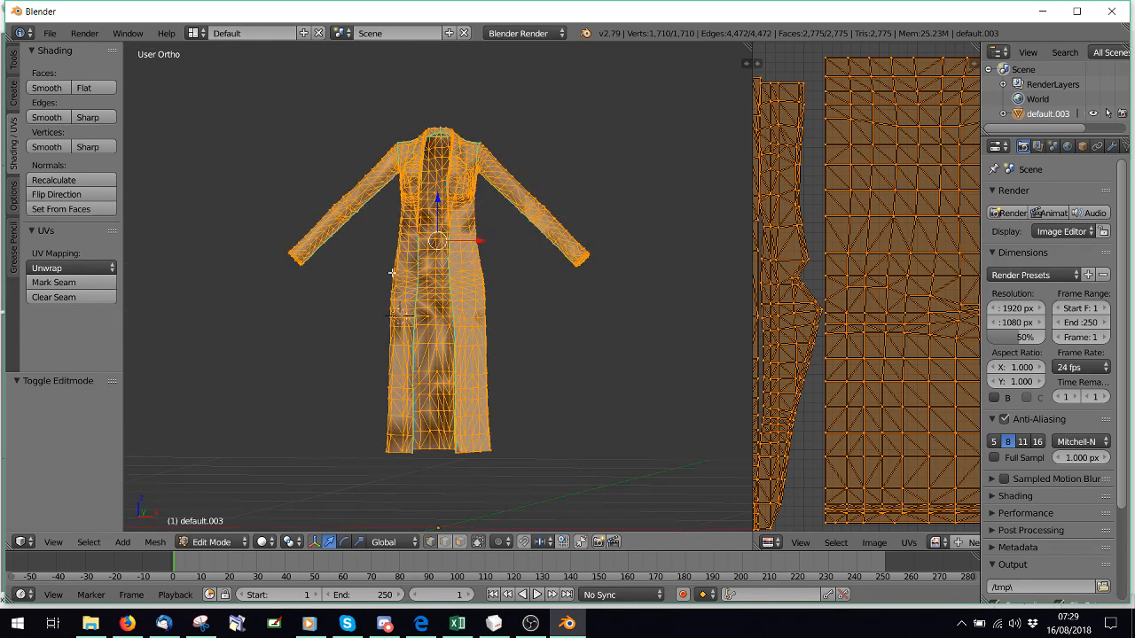
{"action": "key", "text": "w"}
{"action": "left_click", "coordinate": [393, 277]}
{"action": "key", "text": "a"}
{"action": "key", "text": "a"}
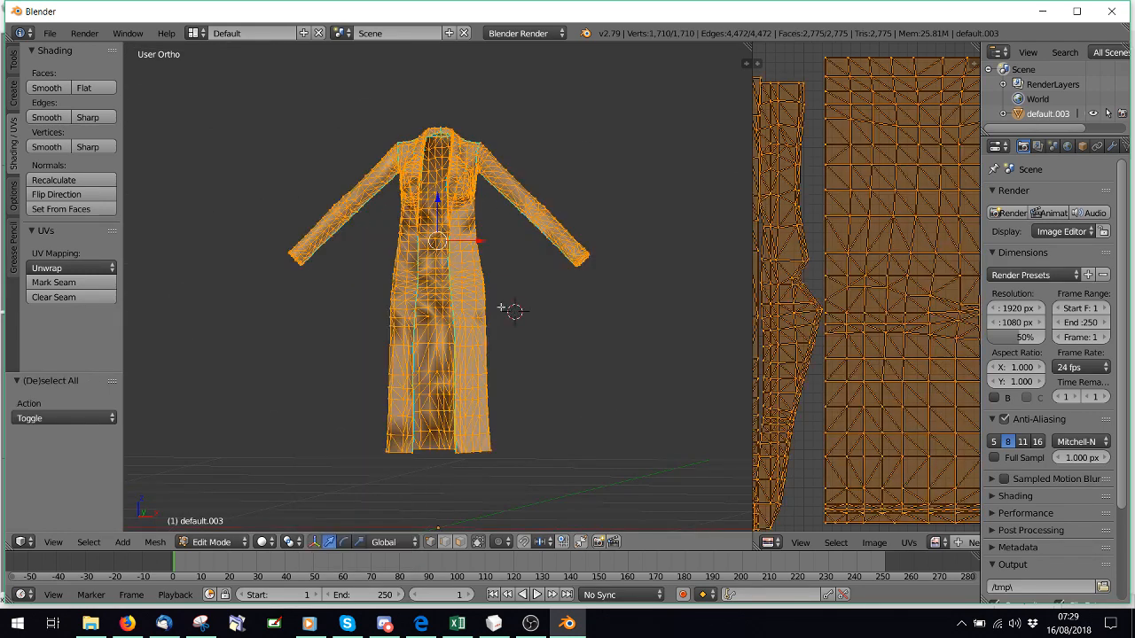
{"action": "key", "text": "w"}
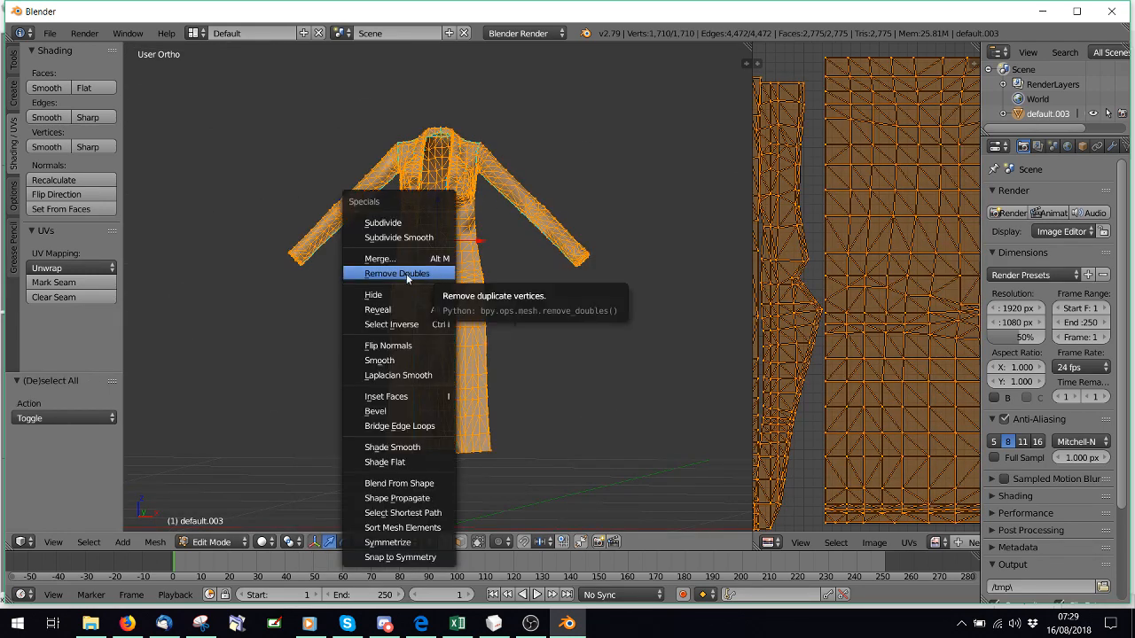
{"action": "left_click", "coordinate": [407, 274]}
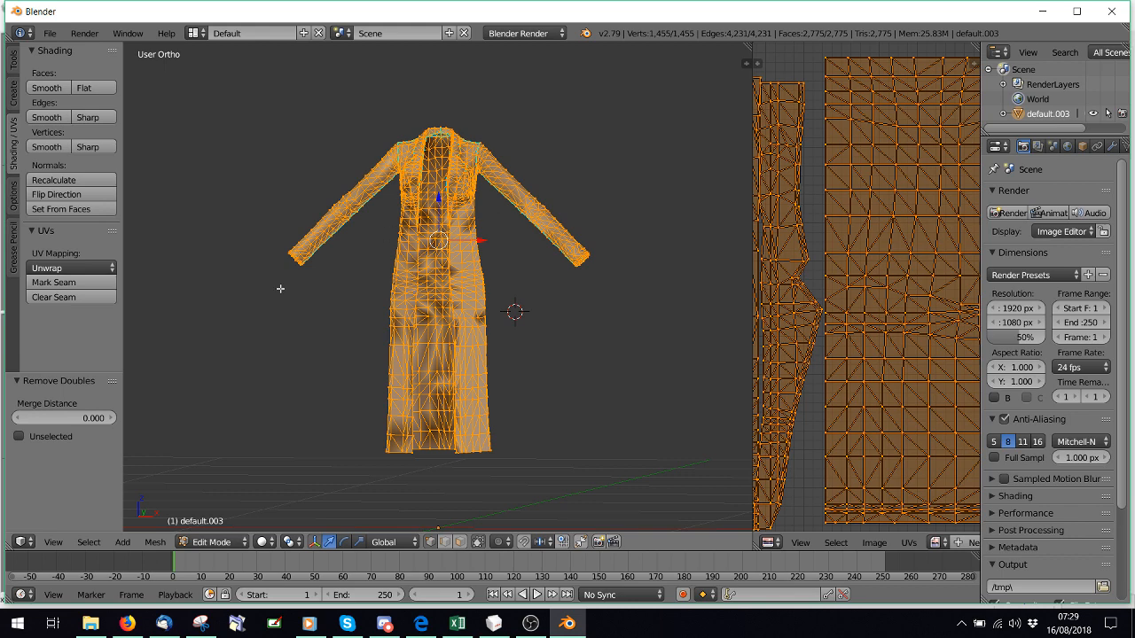
{"action": "left_click", "coordinate": [211, 542]}
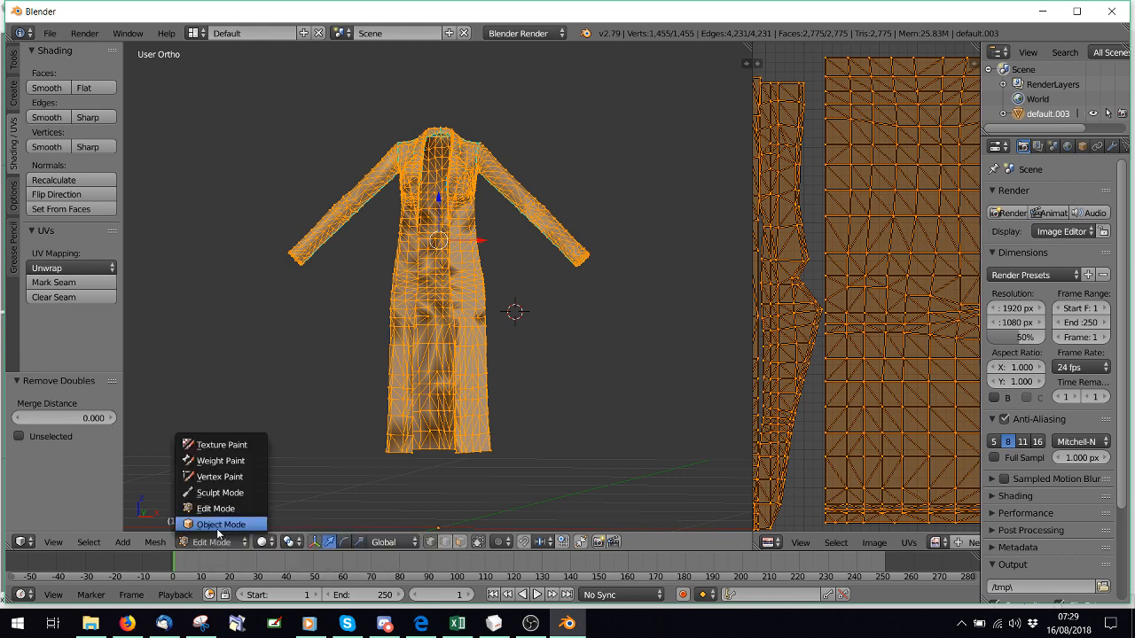
{"action": "left_click", "coordinate": [219, 525]}
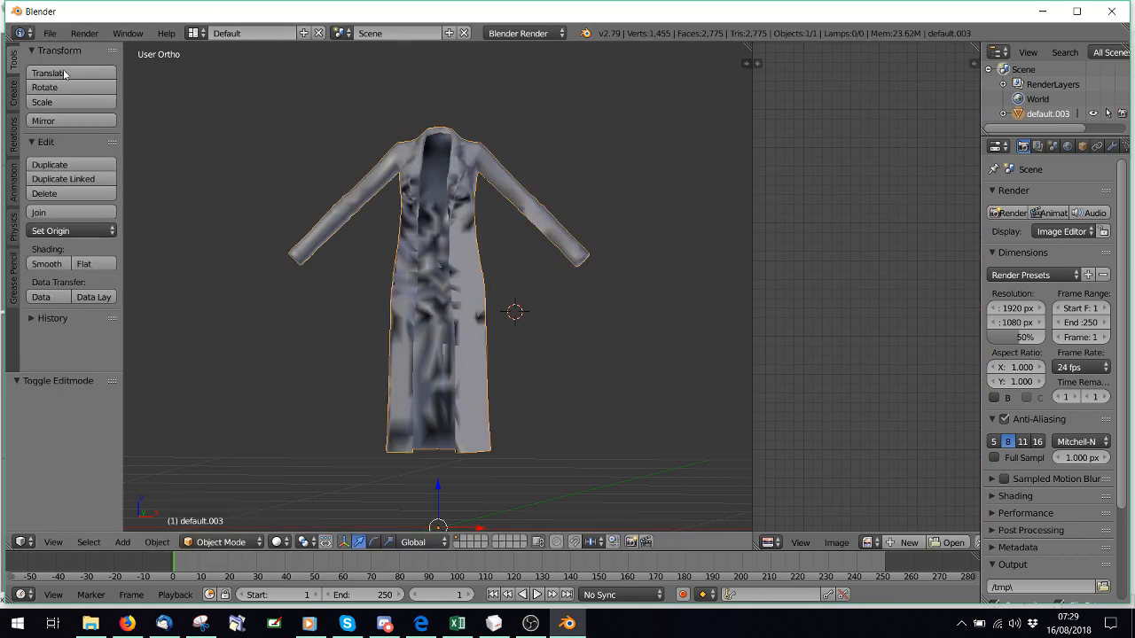
{"action": "left_click", "coordinate": [221, 542]}
{"action": "left_click", "coordinate": [217, 504]}
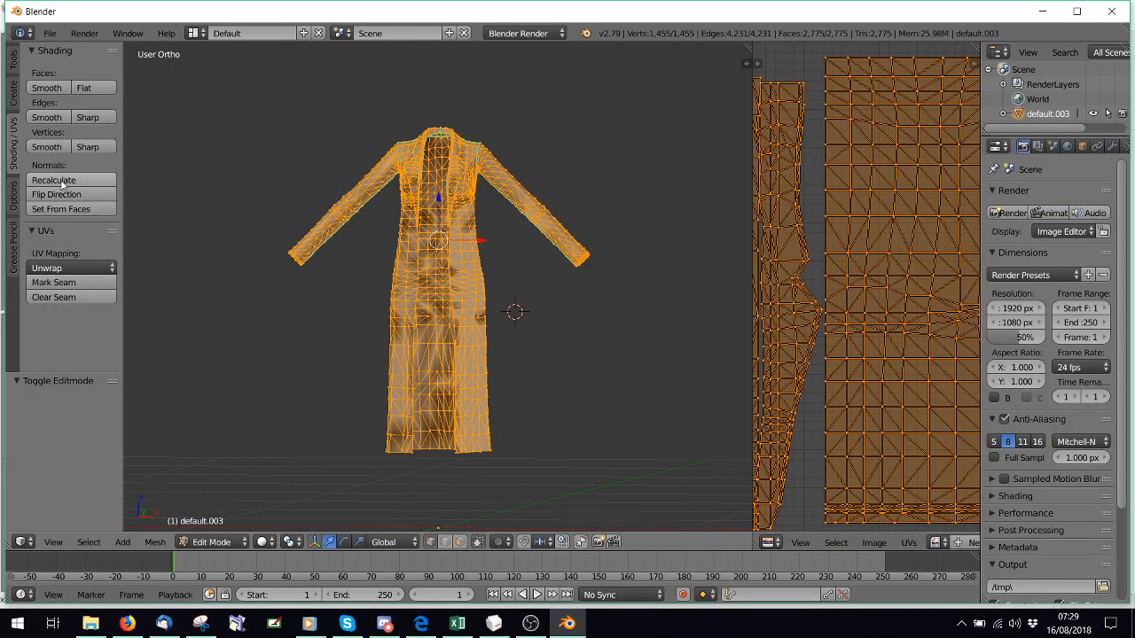
Recalculate the normals of the entire coat mesh and check the result from the side and front.
{"action": "left_click", "coordinate": [62, 181]}
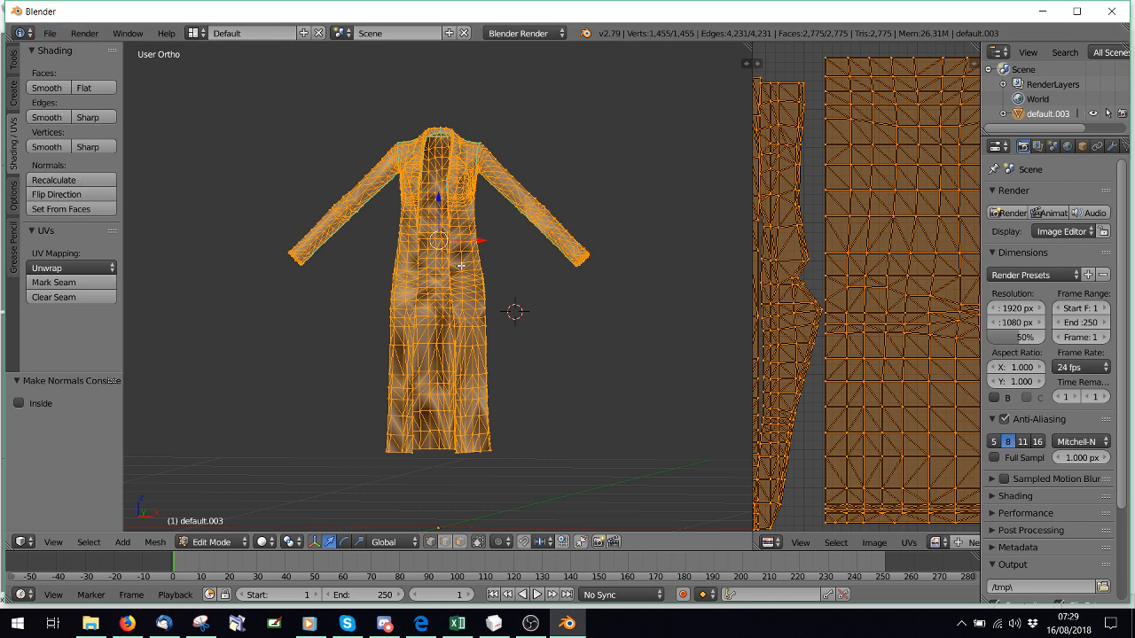
{"action": "middle_click_drag", "start_coordinate": [407, 282], "coordinate": [453, 312]}
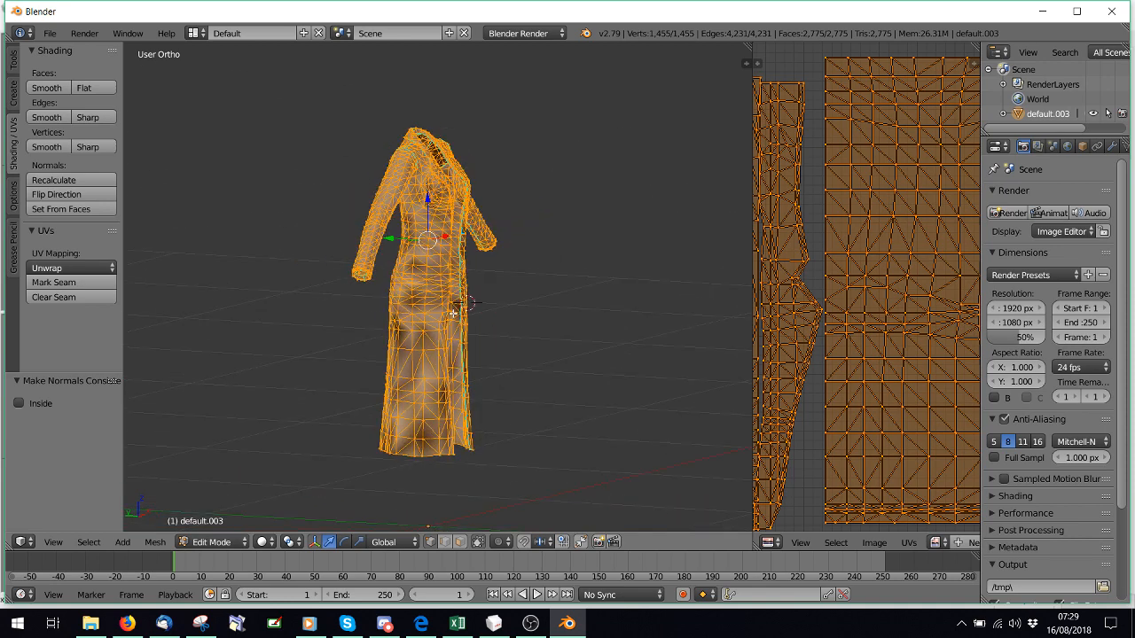
{"action": "middle_click_drag", "start_coordinate": [382, 301], "coordinate": [248, 294]}
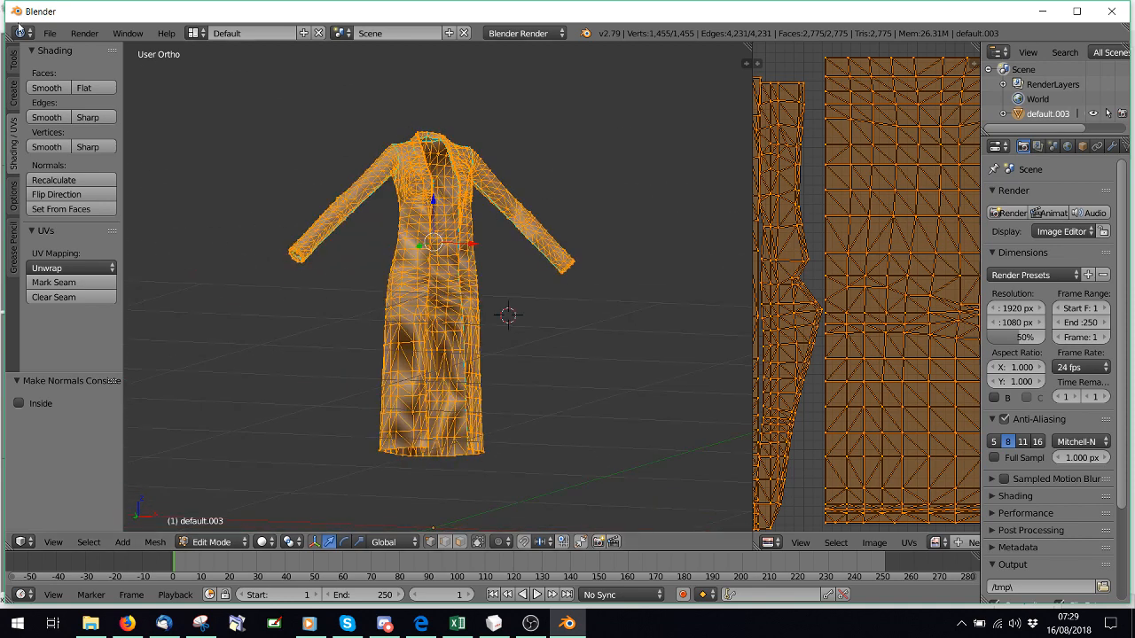
Export the coat as Wavefront OBJ over test.obj, with Selection Only enabled and Write Materials disabled.
{"action": "left_click", "coordinate": [50, 33]}
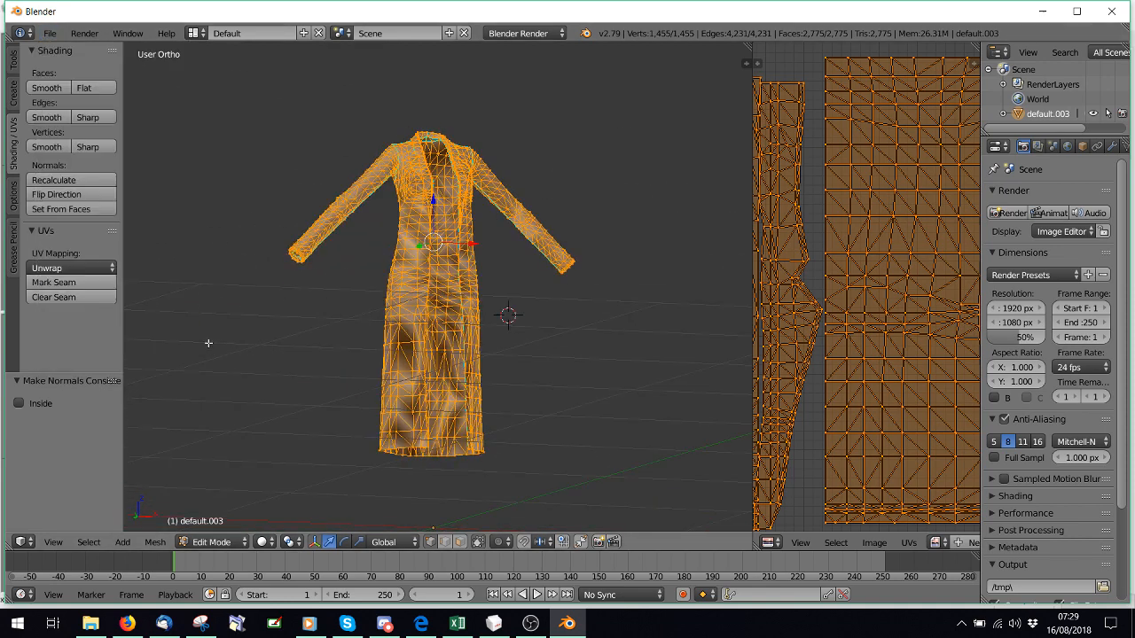
{"action": "left_click", "coordinate": [50, 33]}
{"action": "mouse_move", "coordinate": [133, 328]}
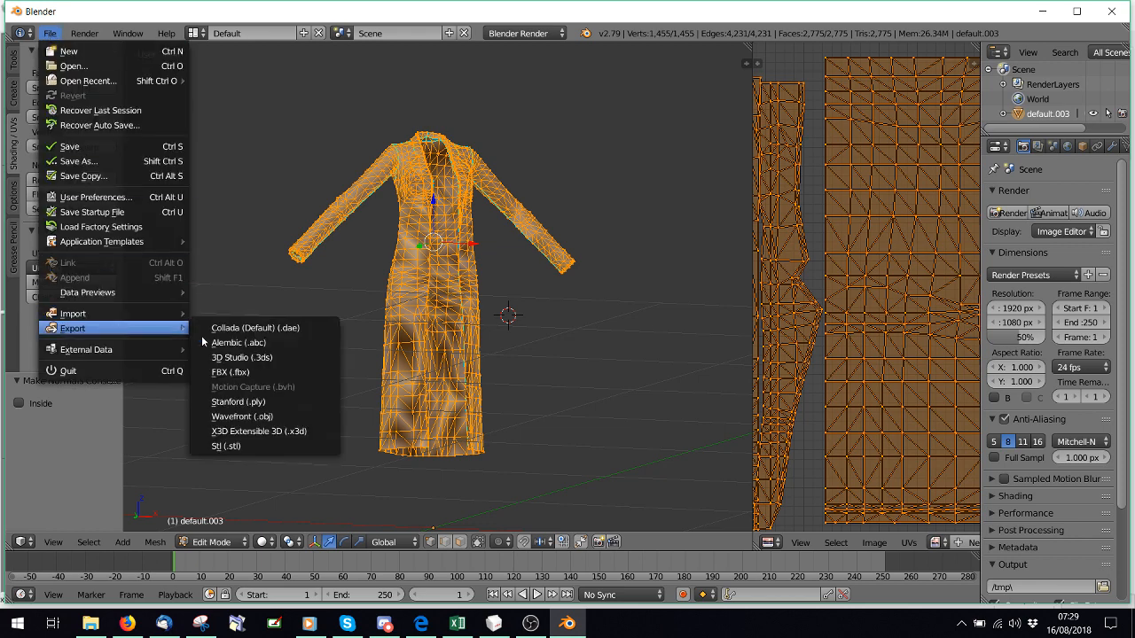
{"action": "left_click", "coordinate": [257, 417]}
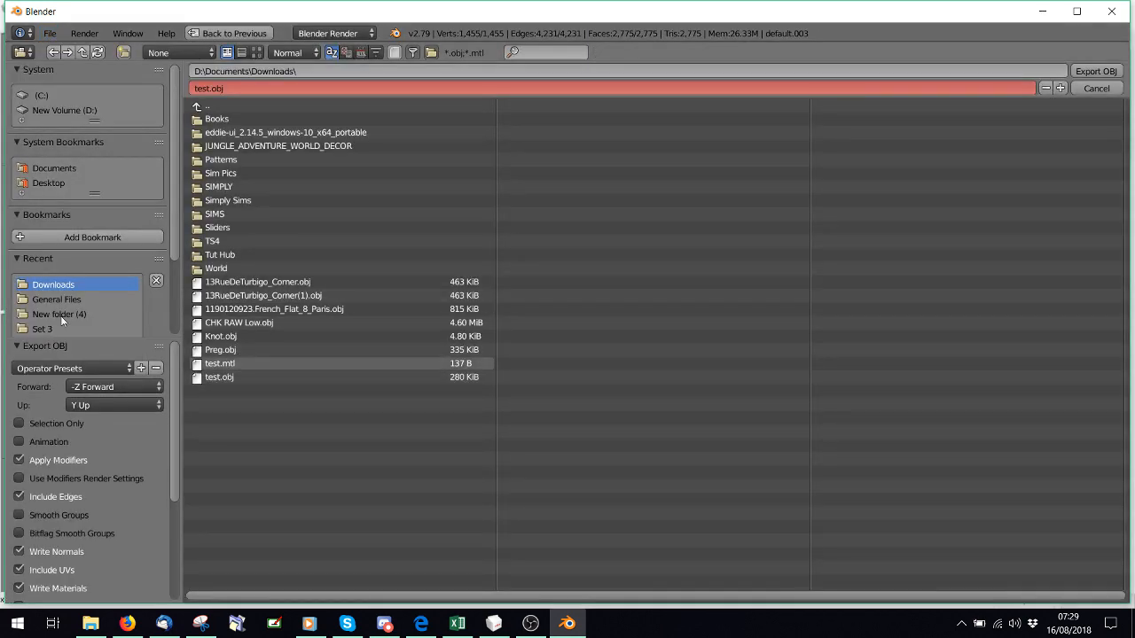
{"action": "left_click", "coordinate": [213, 378]}
{"action": "left_click", "coordinate": [17, 424]}
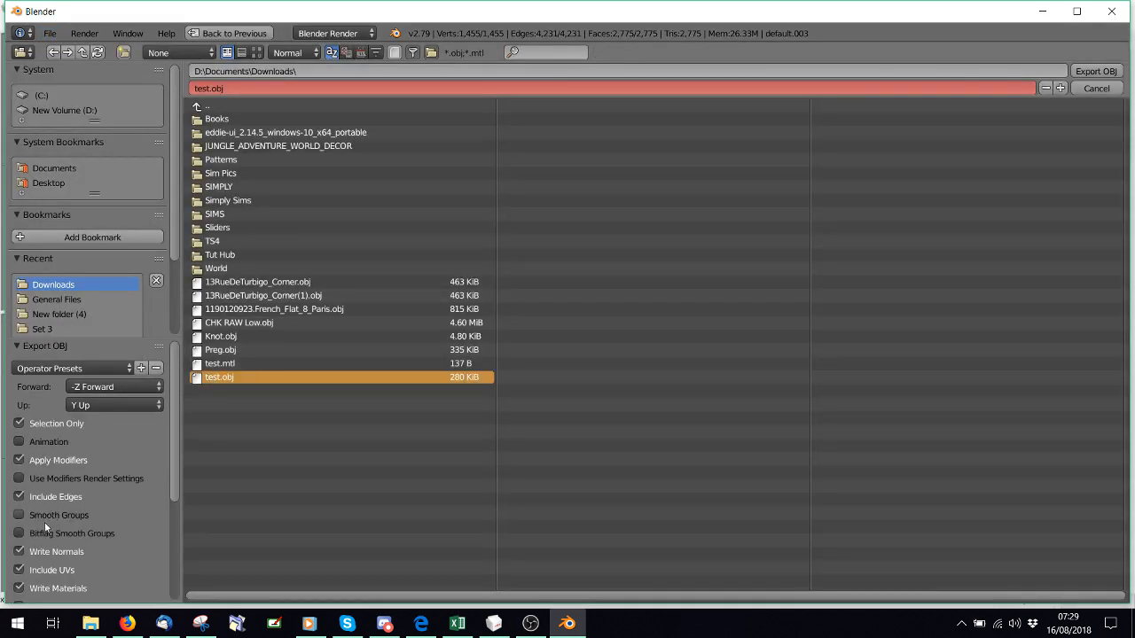
{"action": "scroll", "coordinate": [44, 522], "scroll_direction": "down", "scroll_amount": 2}
{"action": "left_click", "coordinate": [19, 517]}
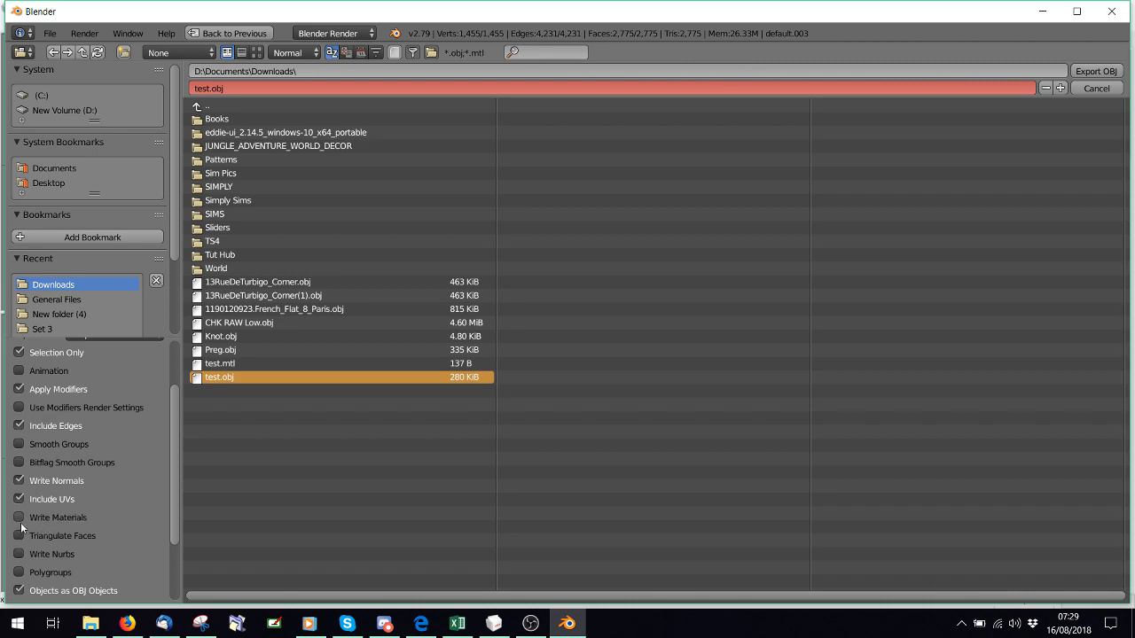
{"action": "double_click", "coordinate": [233, 378]}
Switch back to MilkShape 3D and delete the default group containing the old coat mesh.
{"action": "left_click", "coordinate": [502, 624]}
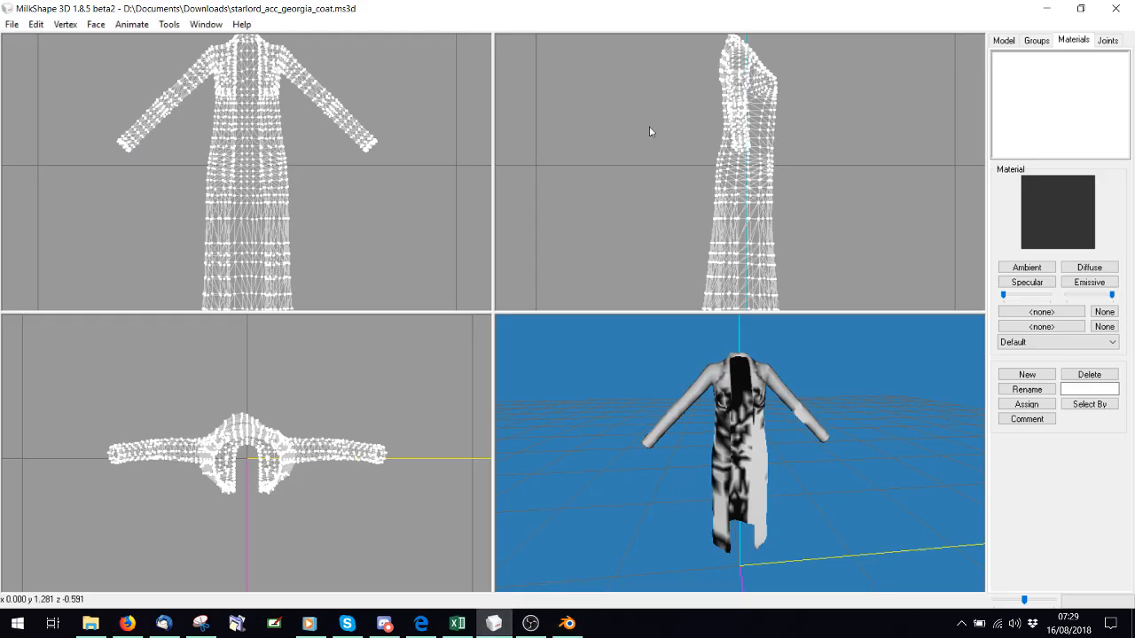
{"action": "left_click", "coordinate": [1035, 39]}
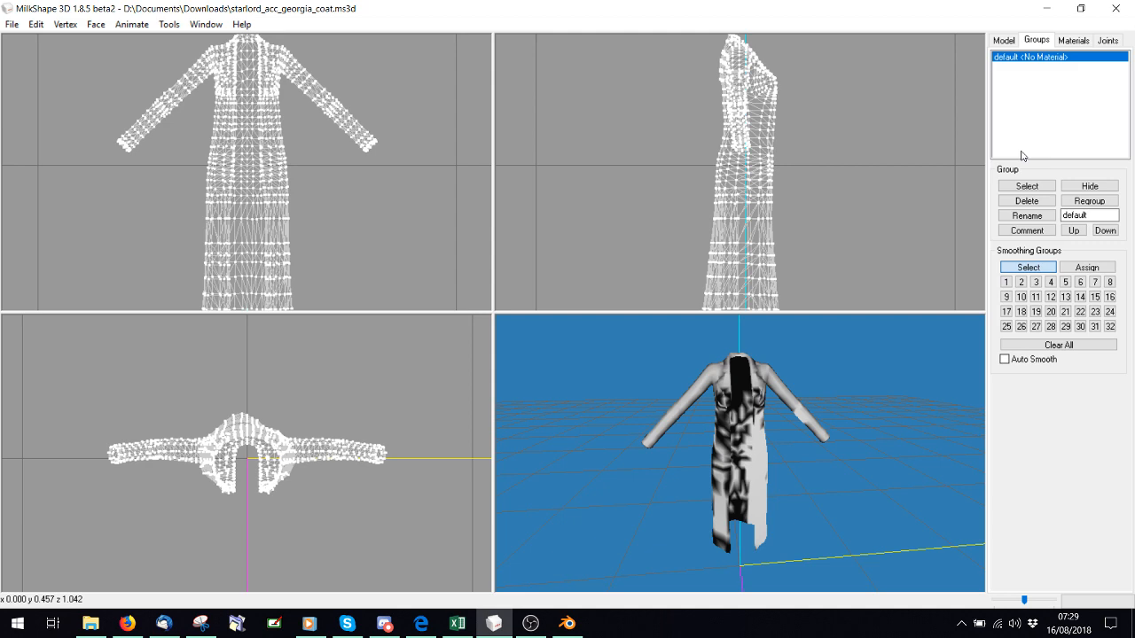
{"action": "left_click", "coordinate": [1014, 204]}
Import the repaired coat from the test OBJ file in Downloads.
{"action": "left_click", "coordinate": [12, 24]}
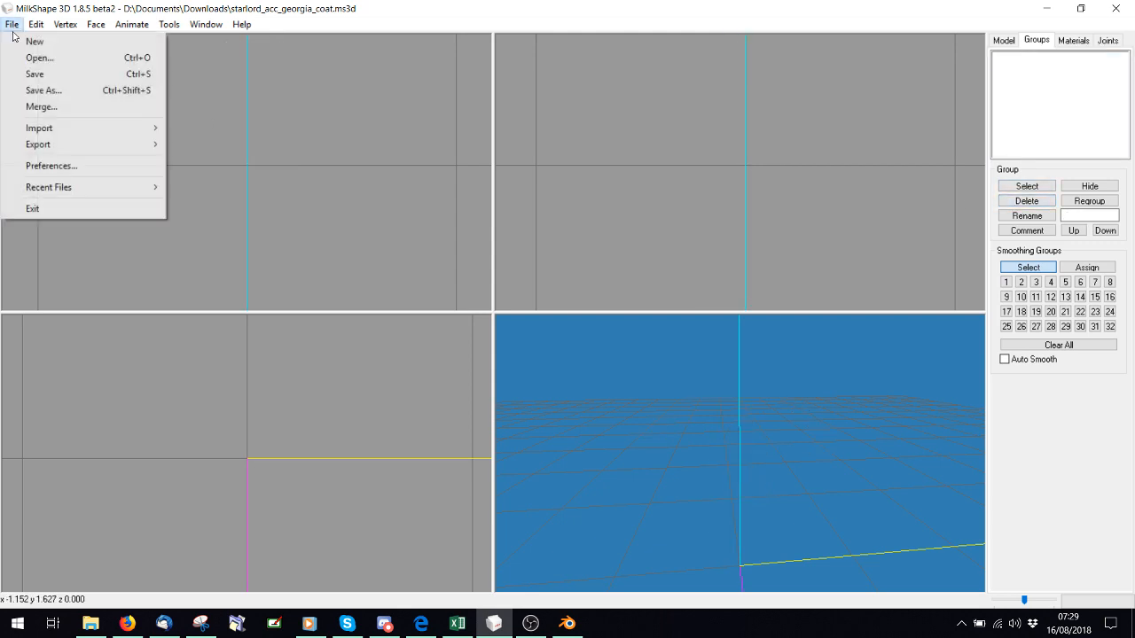
{"action": "mouse_move", "coordinate": [88, 127]}
{"action": "left_click", "coordinate": [222, 252]}
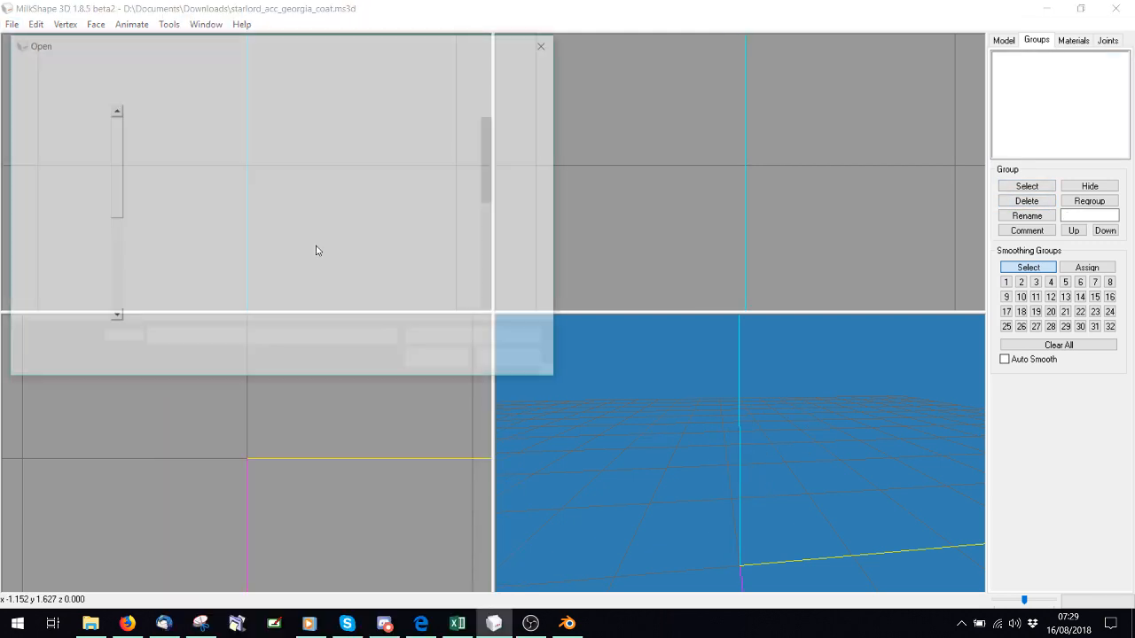
{"action": "double_click", "coordinate": [173, 182]}
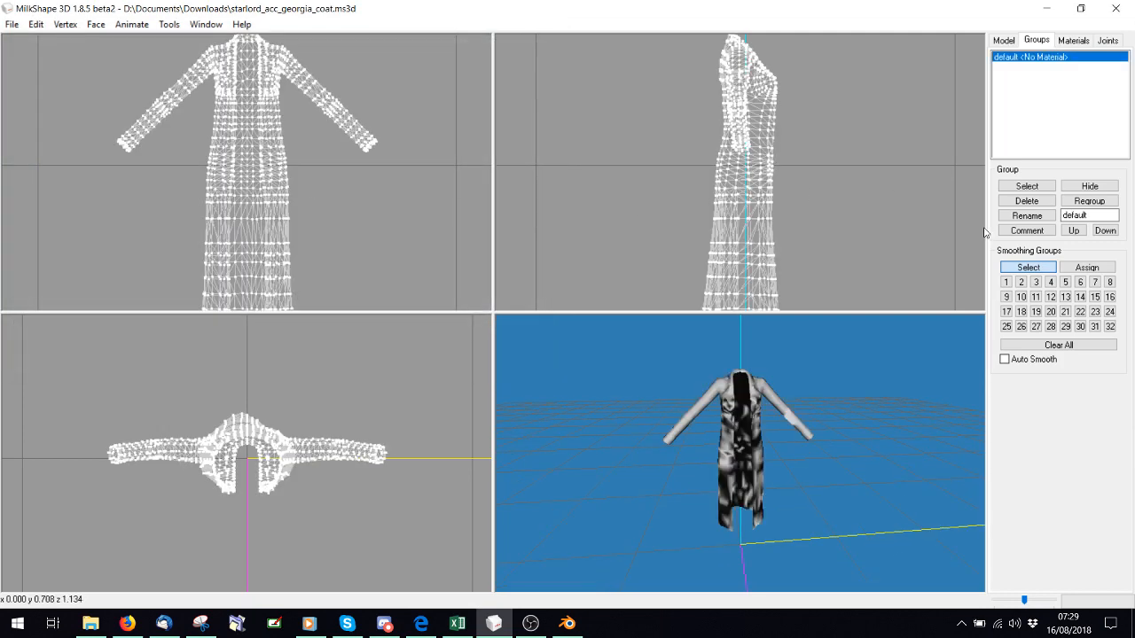
Select the imported coat group, align its normals, and check the shading in the 3D view.
{"action": "left_click", "coordinate": [1011, 188]}
{"action": "left_click", "coordinate": [65, 24]}
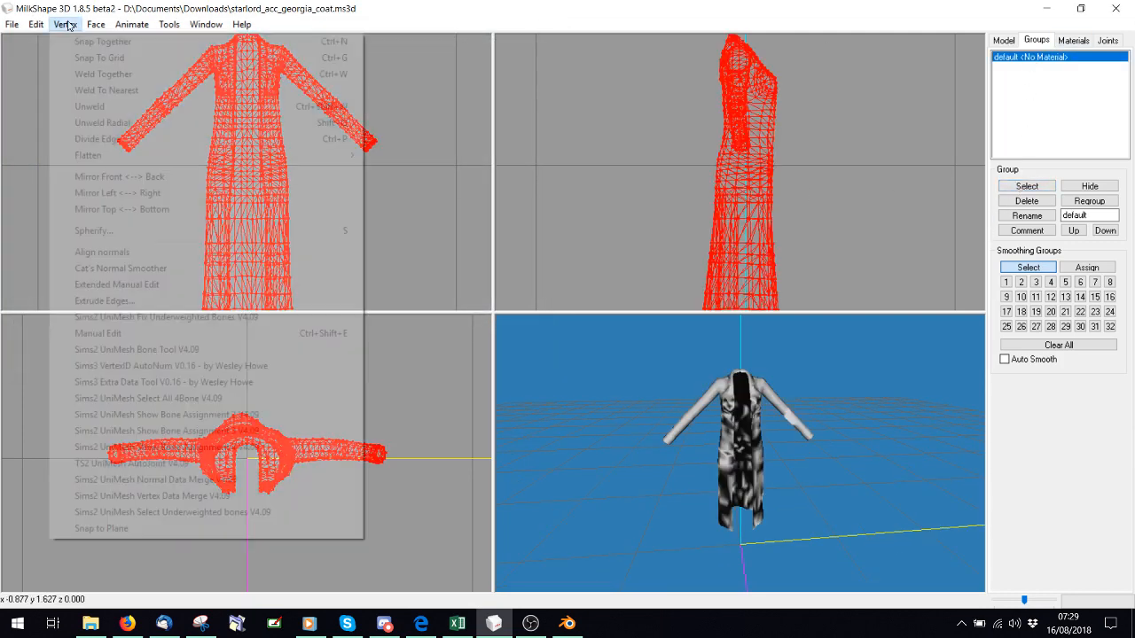
{"action": "left_click", "coordinate": [115, 252]}
{"action": "left_click_drag", "start_coordinate": [505, 408], "coordinate": [683, 468]}
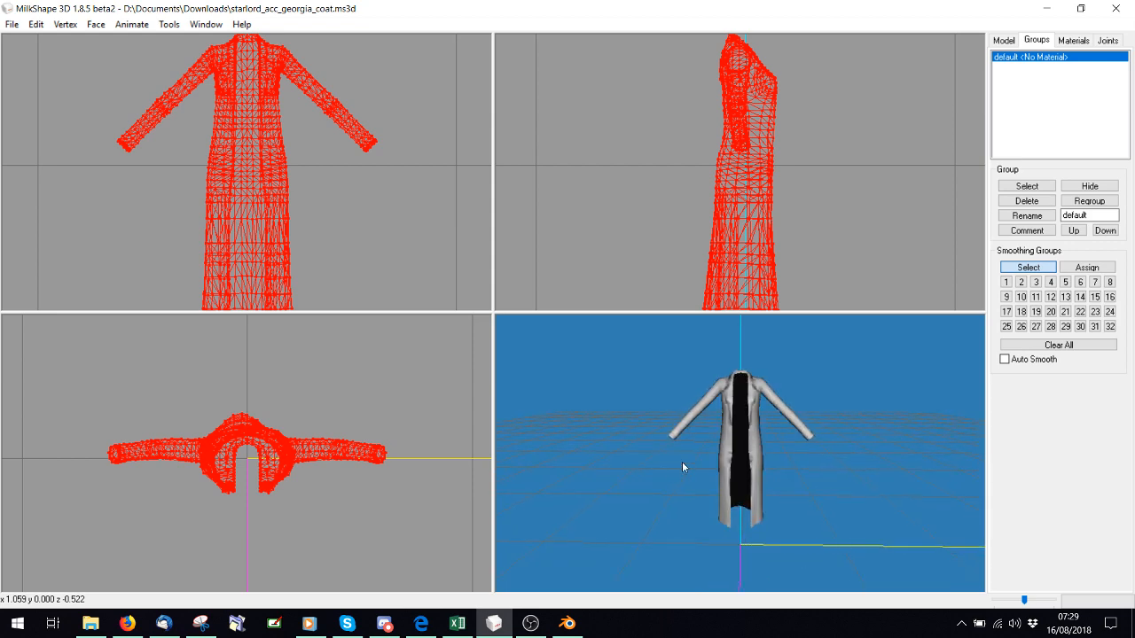
Export the coat as Wavefront OBJ to Downloads, replacing test.obj.
{"action": "left_click", "coordinate": [11, 24]}
{"action": "mouse_move", "coordinate": [71, 145]}
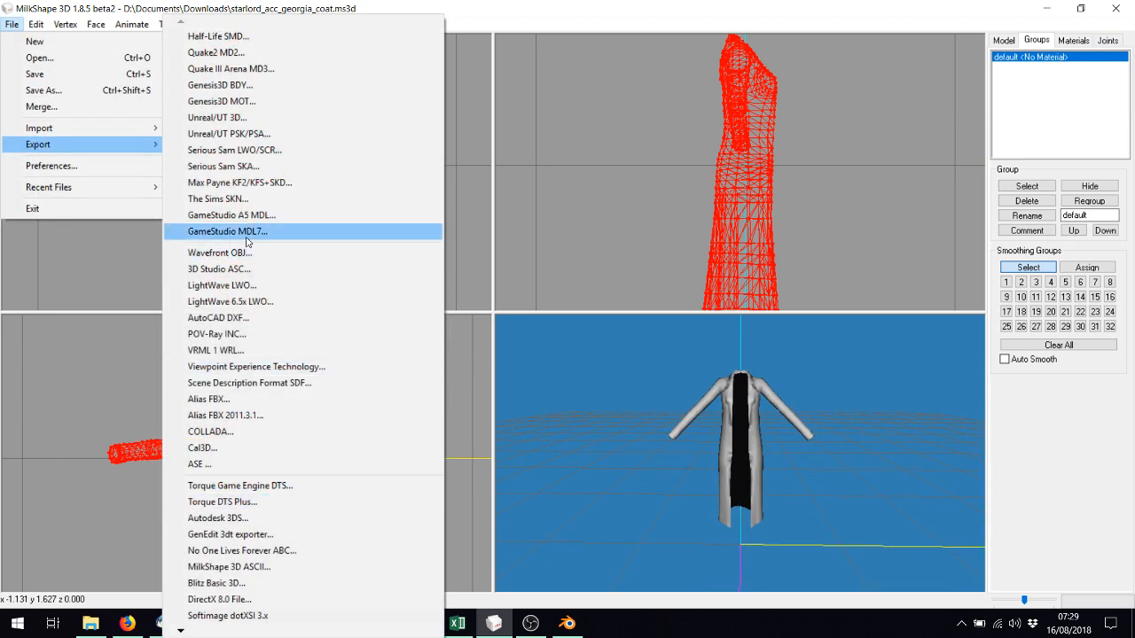
{"action": "left_click", "coordinate": [338, 253]}
{"action": "scroll", "coordinate": [317, 170], "scroll_direction": "down", "scroll_amount": 5}
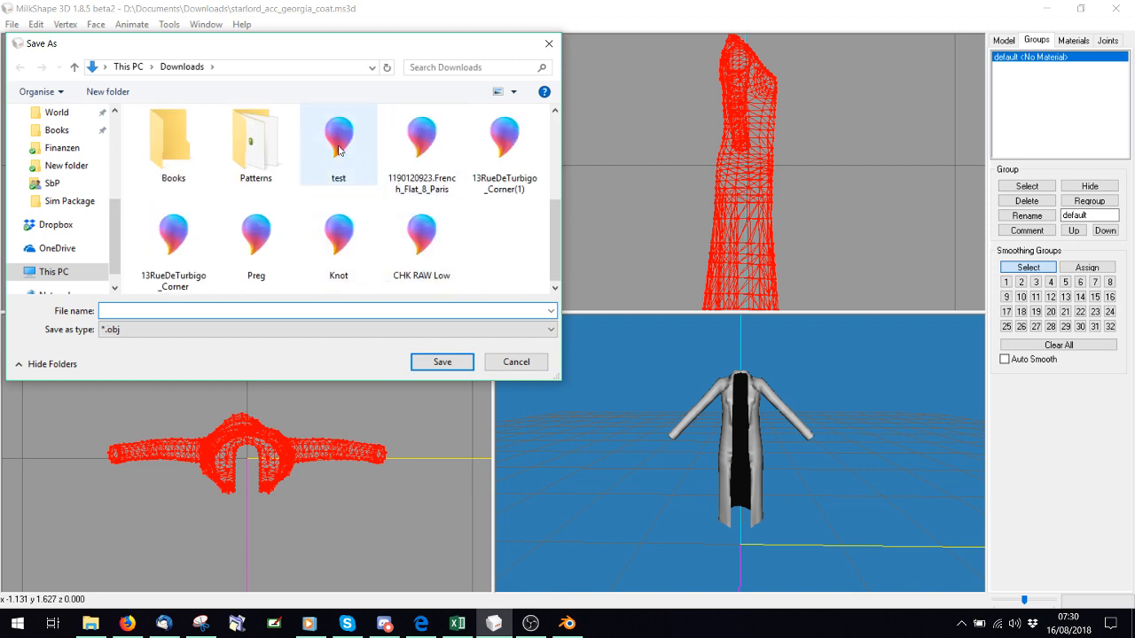
{"action": "left_click", "coordinate": [338, 147]}
{"action": "key", "text": "Return"}
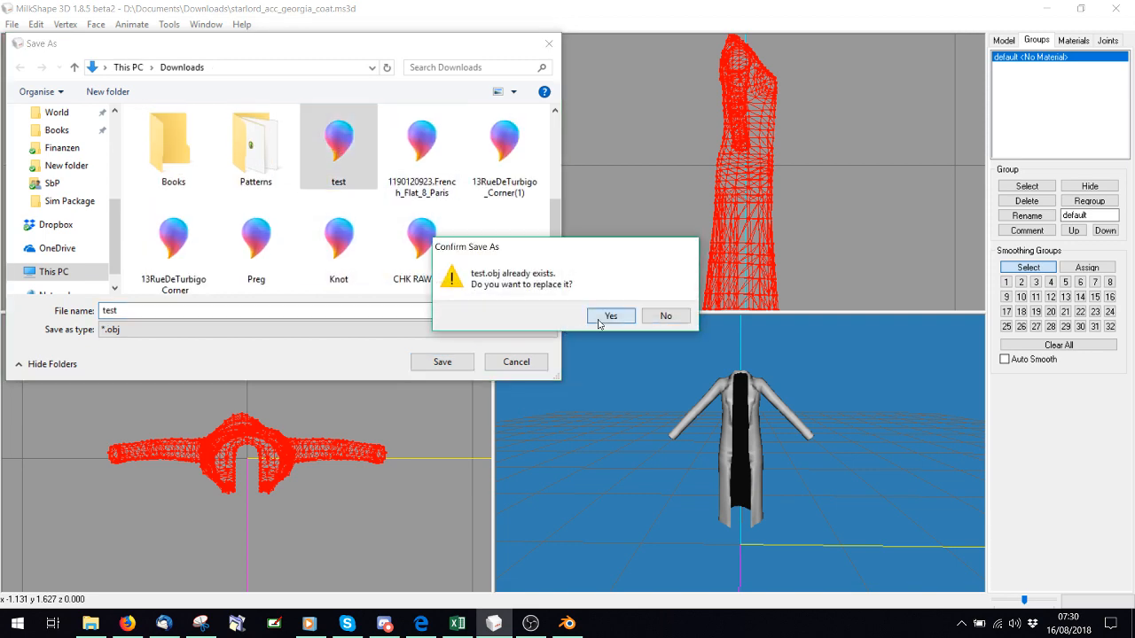
{"action": "left_click", "coordinate": [611, 316]}
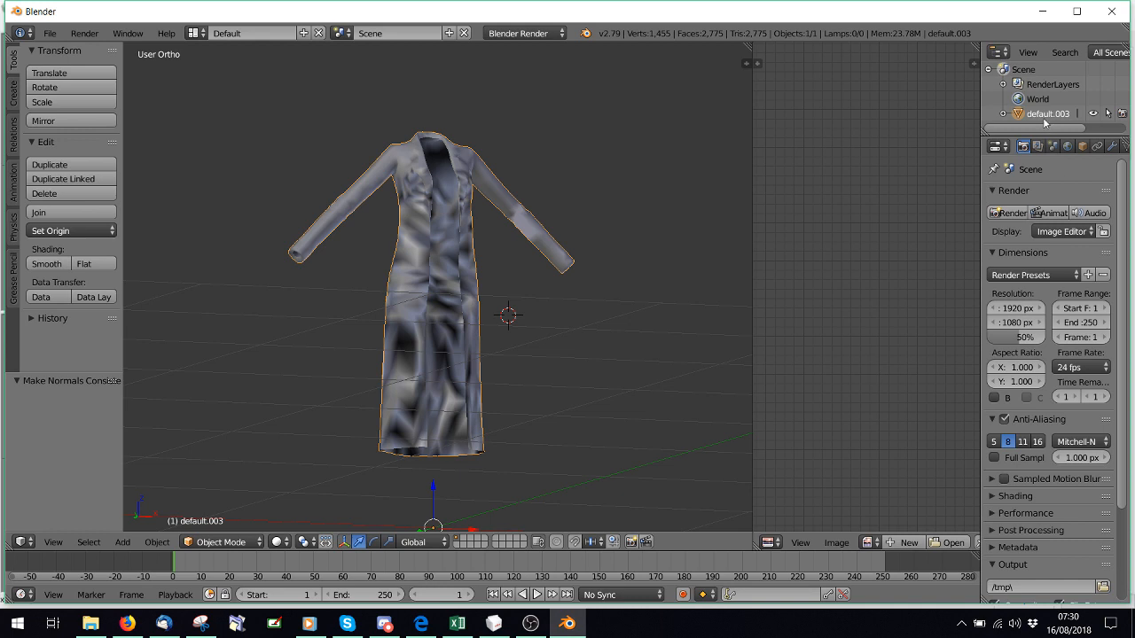
Switch to Blender, delete the old coat object, and import test.obj as Wavefront OBJ.
{"action": "right_click", "coordinate": [1045, 117]}
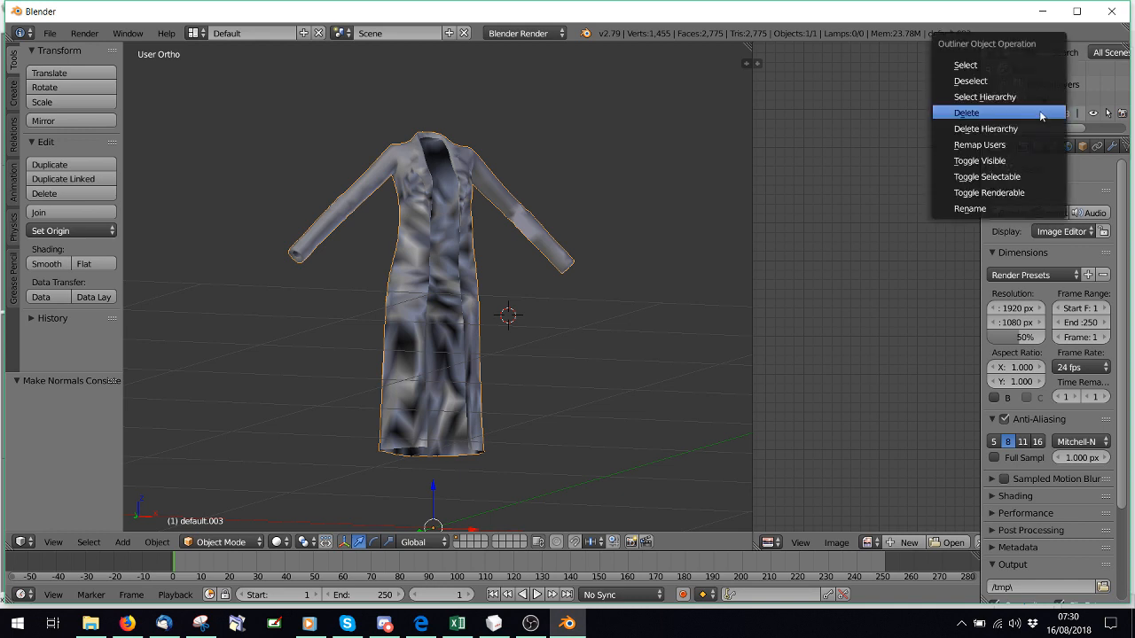
{"action": "left_click", "coordinate": [970, 111]}
{"action": "left_click", "coordinate": [49, 32]}
{"action": "mouse_move", "coordinate": [111, 317]}
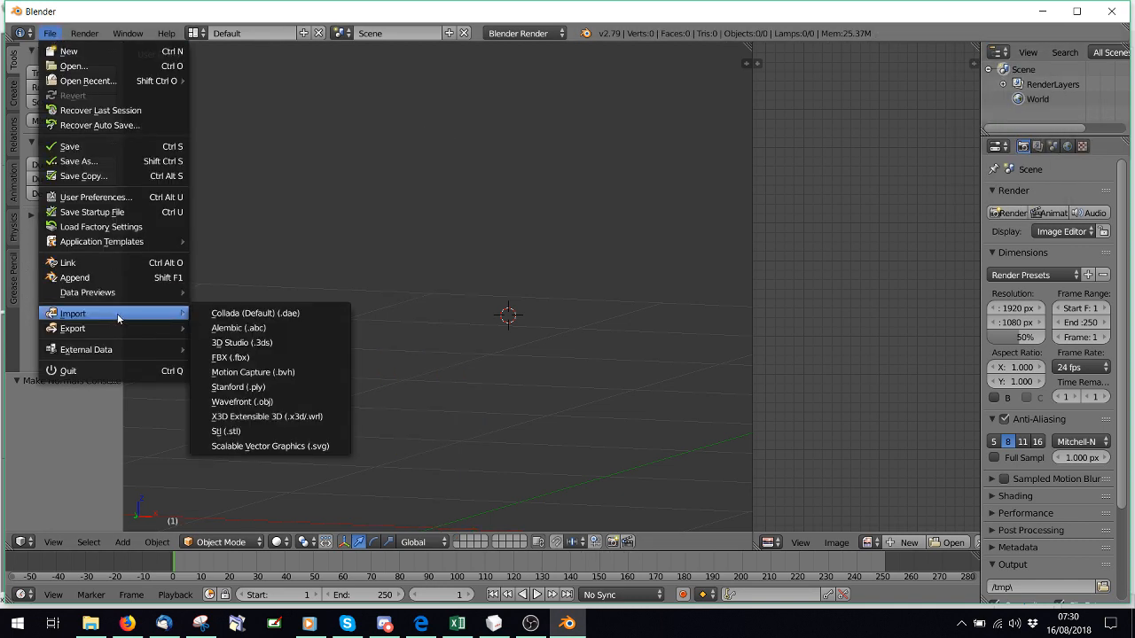
{"action": "left_click", "coordinate": [250, 403]}
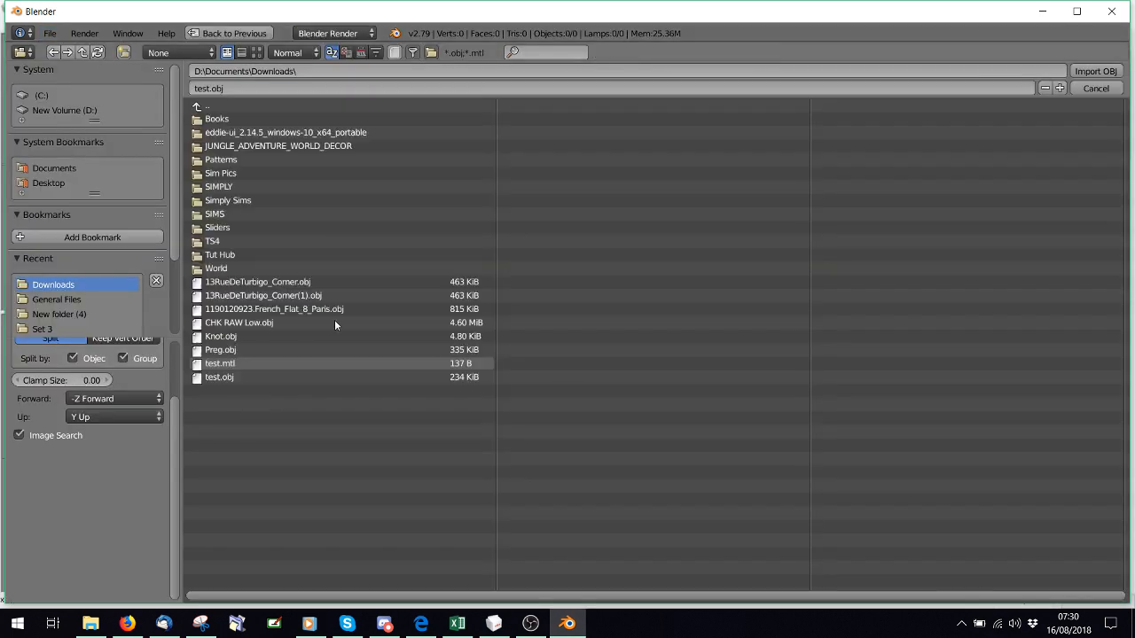
{"action": "double_click", "coordinate": [222, 377]}
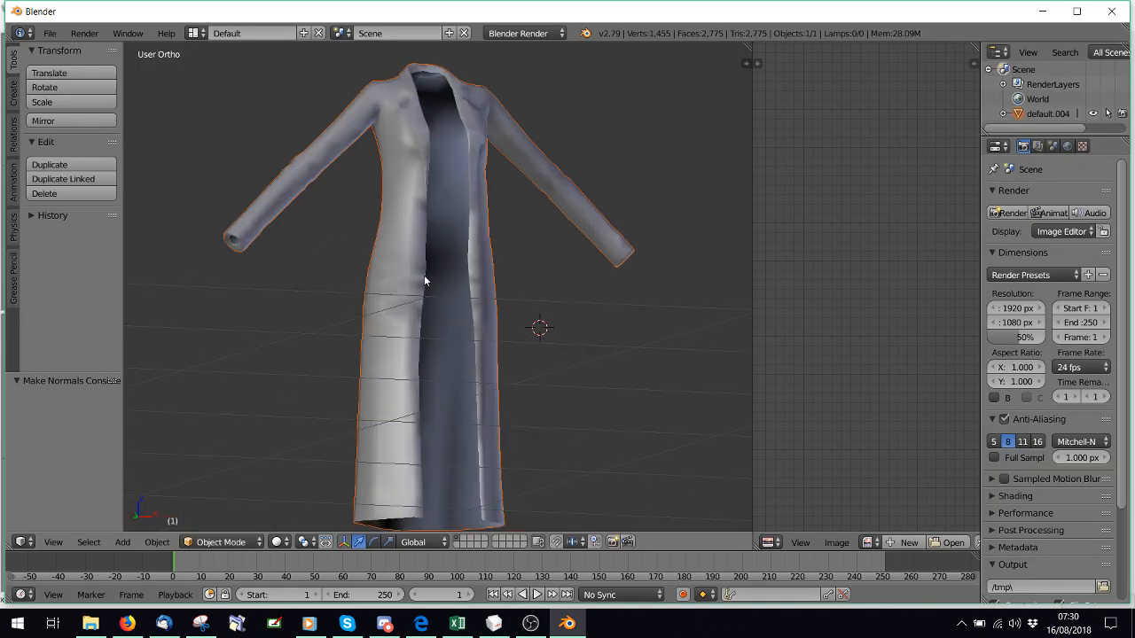
Enter Edit Mode on the imported coat and deselect all of its geometry.
{"action": "left_click", "coordinate": [213, 542]}
{"action": "left_click", "coordinate": [215, 509]}
{"action": "middle_click_drag", "start_coordinate": [374, 347], "coordinate": [354, 189]}
{"action": "key", "text": "a"}
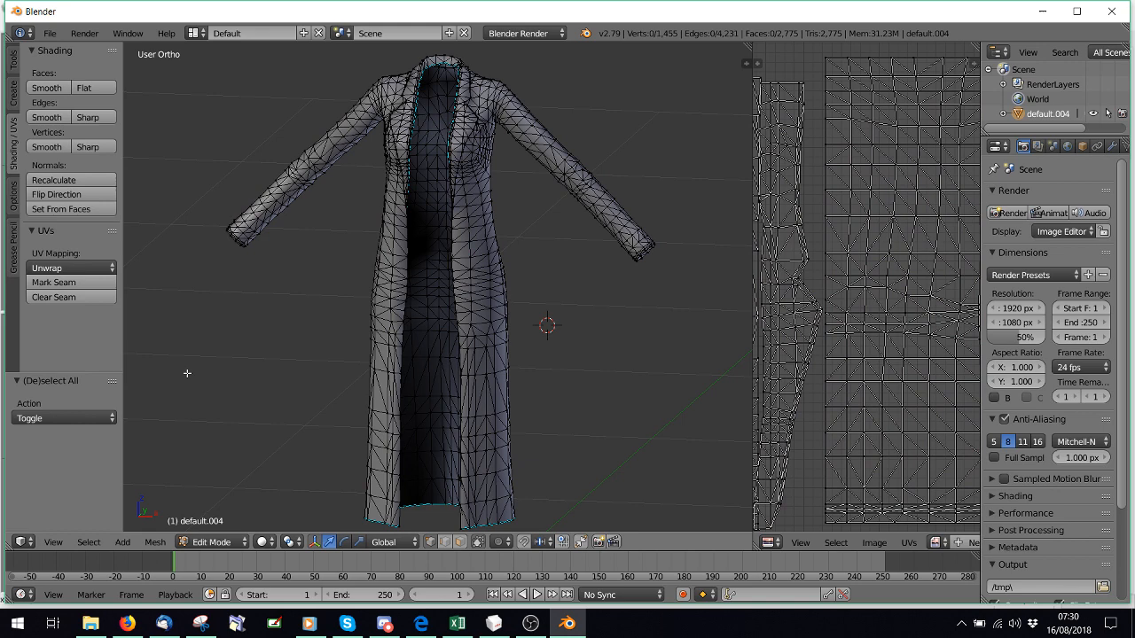
Compare Object Mode and Edit Mode close up to examine the shading along the coat's front opening edges.
{"action": "left_click", "coordinate": [213, 542]}
{"action": "left_click", "coordinate": [217, 524]}
{"action": "scroll", "coordinate": [394, 348], "scroll_direction": "up", "scroll_amount": 3}
{"action": "middle_click_drag", "start_coordinate": [395, 347], "coordinate": [406, 263]}
{"action": "scroll", "coordinate": [277, 430], "scroll_direction": "up", "scroll_amount": 4}
{"action": "left_click", "coordinate": [204, 543]}
{"action": "left_click", "coordinate": [211, 508]}
{"action": "middle_click_drag", "start_coordinate": [321, 318], "coordinate": [346, 300]}
{"action": "mouse_move", "coordinate": [413, 218]}
{"action": "middle_mouse_down"}
{"action": "mouse_move", "coordinate": [433, 222]}
{"action": "mouse_move", "coordinate": [401, 226]}
{"action": "middle_mouse_up"}
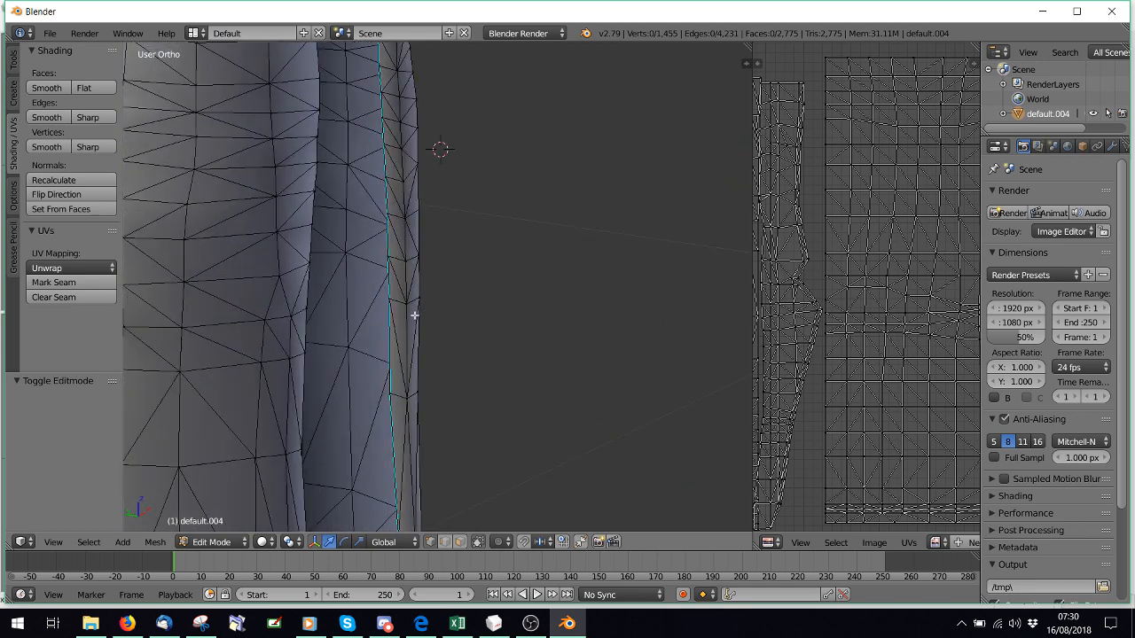
{"action": "middle_click_drag", "start_coordinate": [414, 315], "coordinate": [399, 319]}
{"action": "left_click", "coordinate": [213, 541]}
{"action": "left_click", "coordinate": [218, 524]}
{"action": "middle_click_drag", "start_coordinate": [349, 392], "coordinate": [321, 390]}
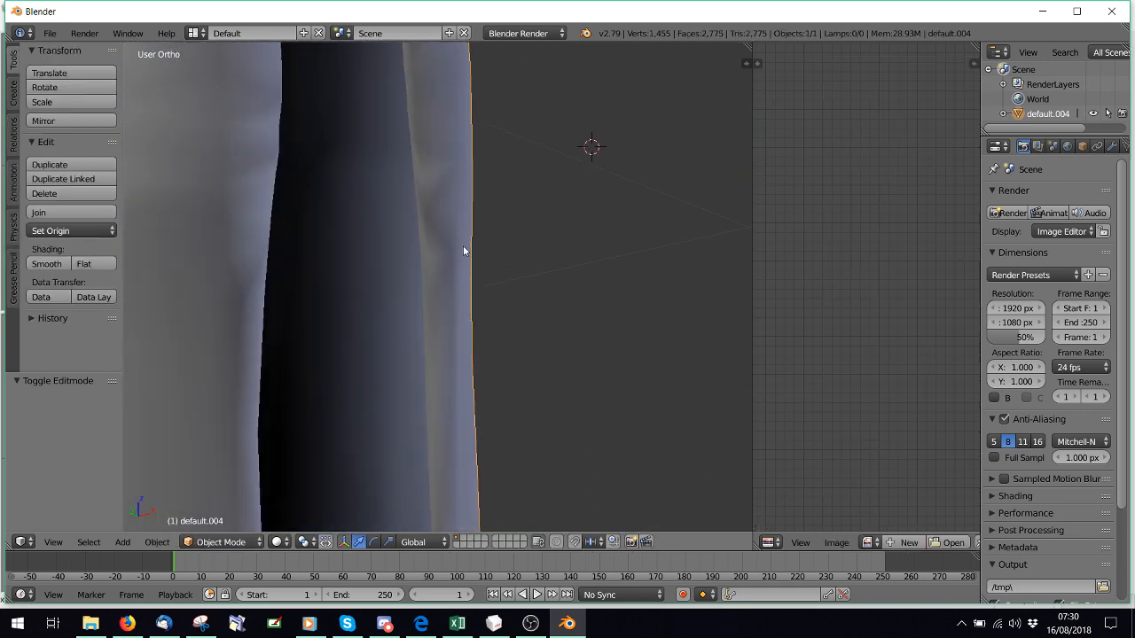
{"action": "middle_click_drag", "start_coordinate": [463, 247], "coordinate": [413, 256]}
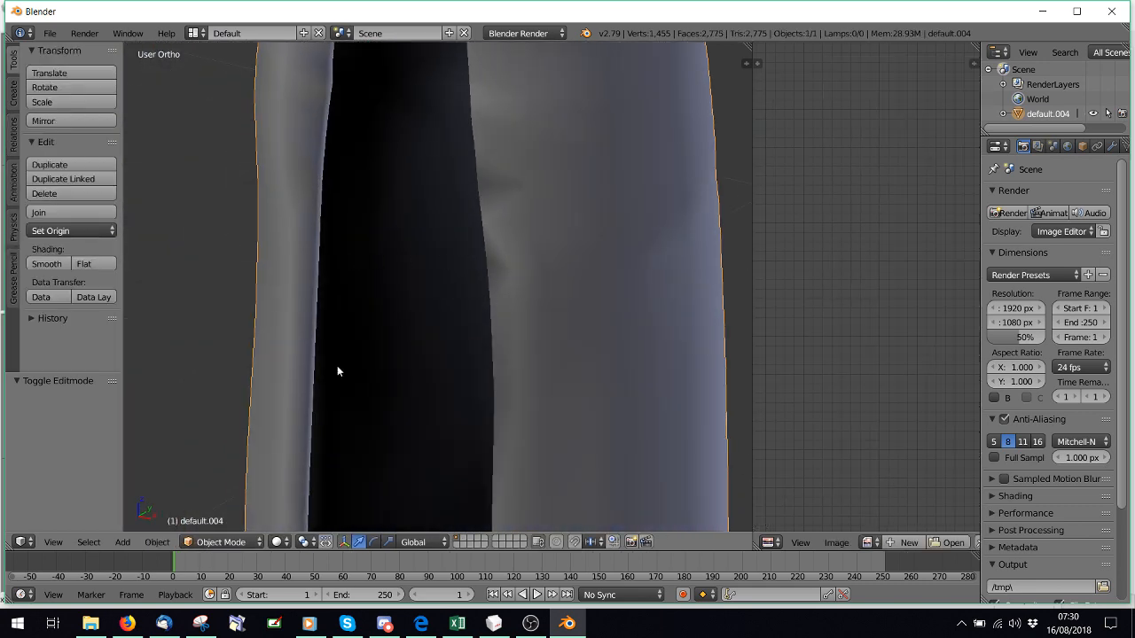
{"action": "left_click", "coordinate": [221, 541]}
{"action": "left_click", "coordinate": [213, 507]}
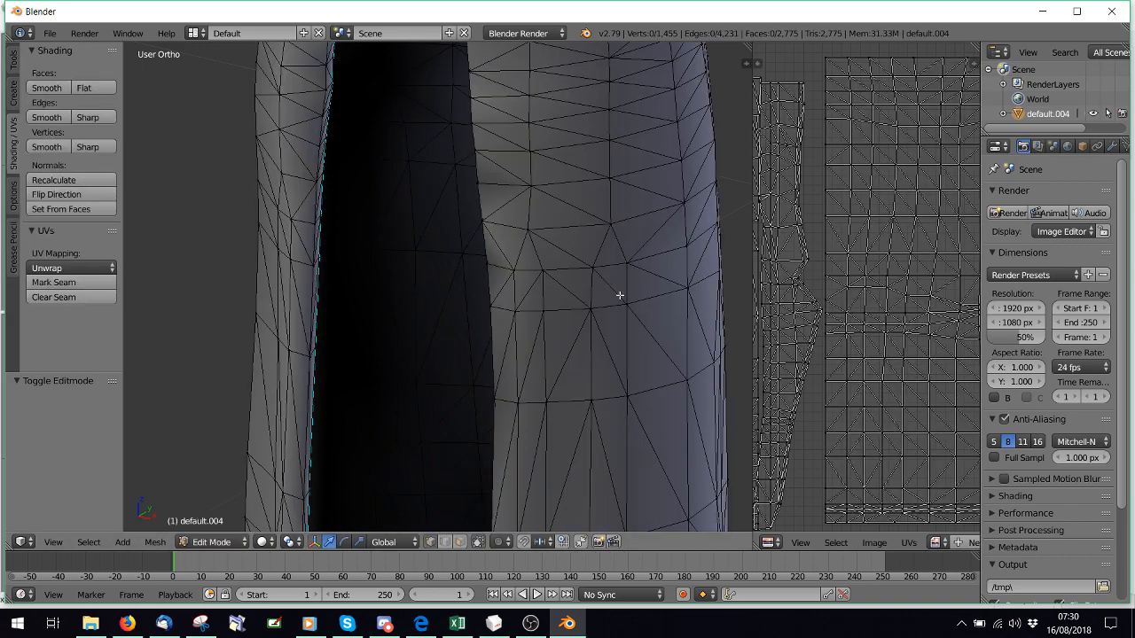
Select the whole coat mesh to display its full UV layout and enlarge the UV editor.
{"action": "key", "text": "a"}
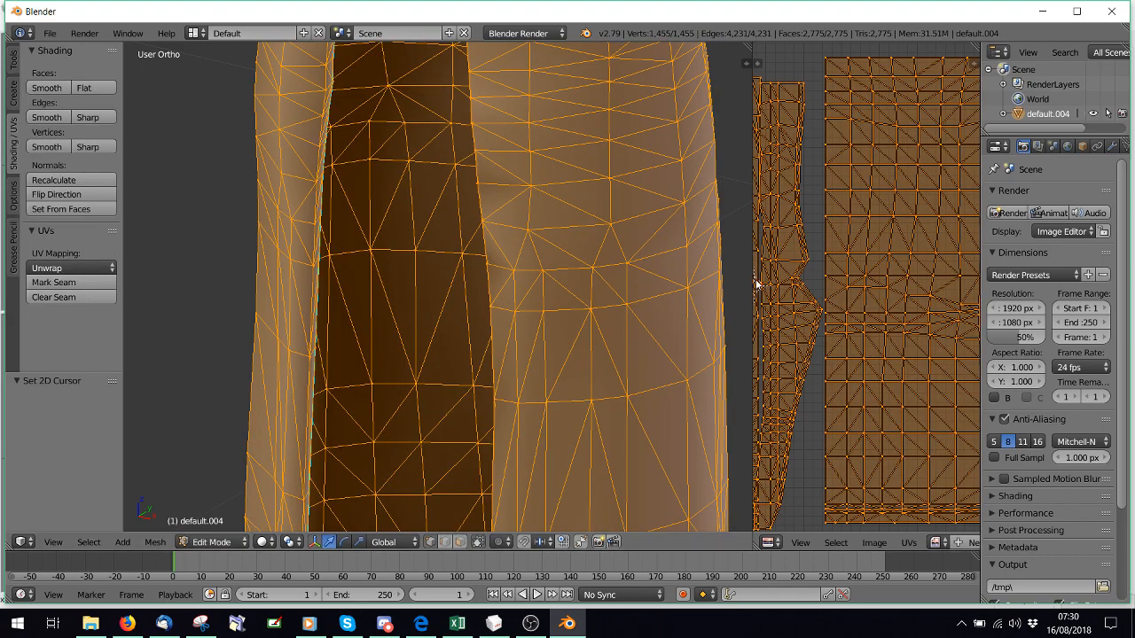
{"action": "left_click_drag", "start_coordinate": [754, 286], "coordinate": [390, 266]}
{"action": "scroll", "coordinate": [337, 246], "scroll_direction": "down", "scroll_amount": 4}
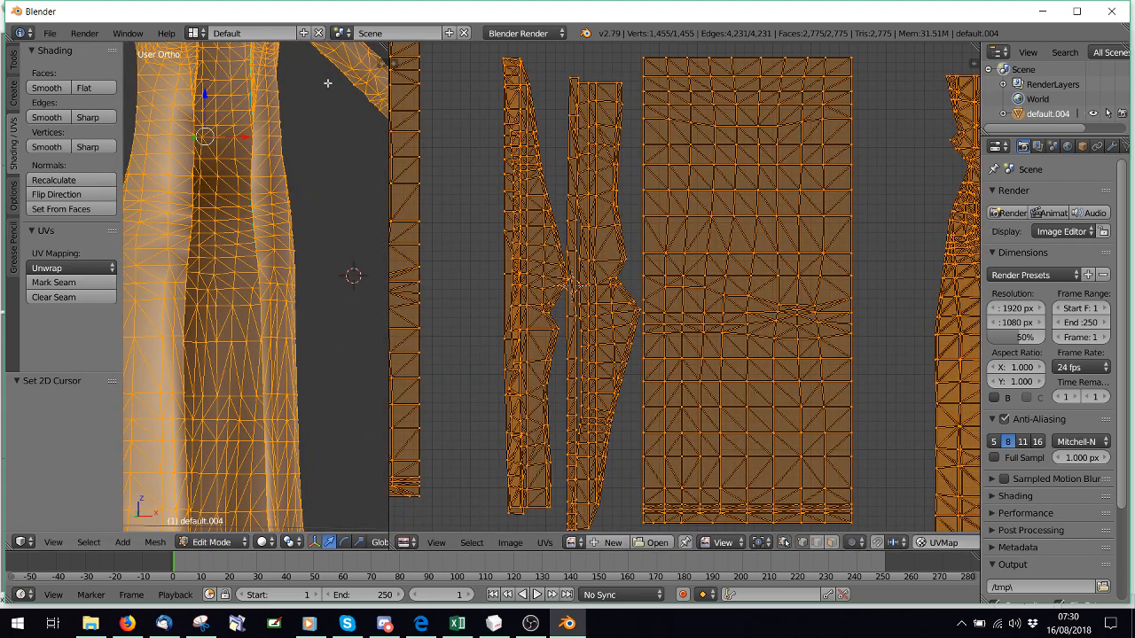
Examine the coat's front opening alongside the narrow UV islands to find the matching strip.
{"action": "middle_click_drag", "start_coordinate": [266, 275], "coordinate": [227, 266]}
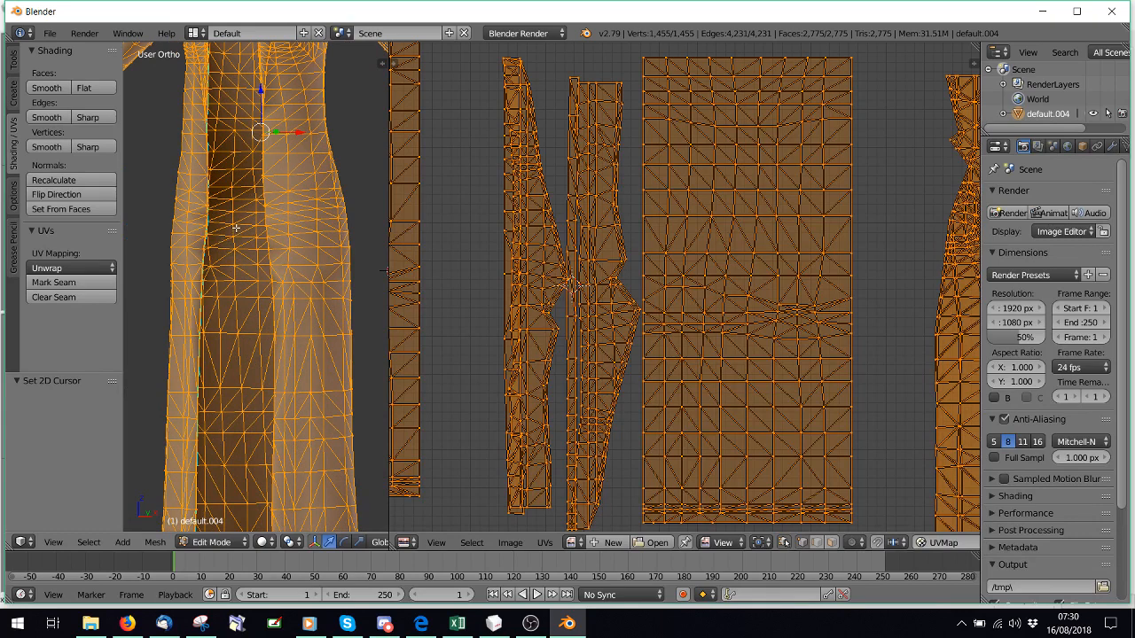
{"action": "scroll", "coordinate": [236, 228], "scroll_direction": "down", "scroll_amount": 3}
{"action": "middle_click_drag", "start_coordinate": [226, 200], "coordinate": [250, 294], "text": "shift"}
{"action": "scroll", "coordinate": [249, 295], "scroll_direction": "up", "scroll_amount": 4}
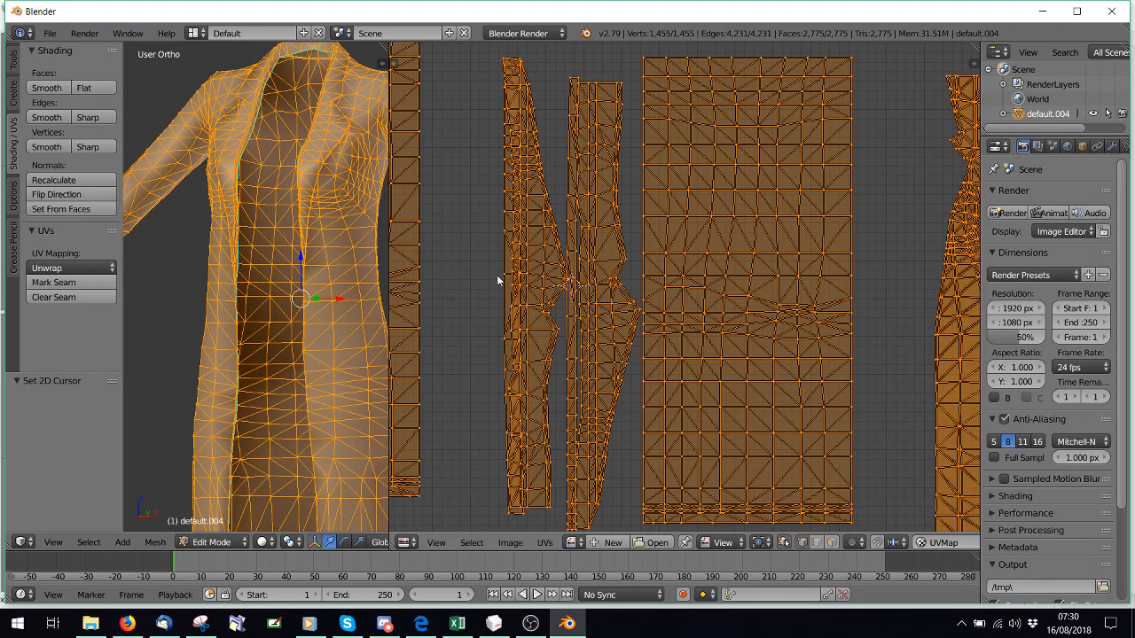
{"action": "scroll", "coordinate": [540, 325], "scroll_direction": "up", "scroll_amount": 1}
{"action": "scroll", "coordinate": [377, 303], "scroll_direction": "up", "scroll_amount": 1}
{"action": "scroll", "coordinate": [466, 321], "scroll_direction": "down", "scroll_amount": 3}
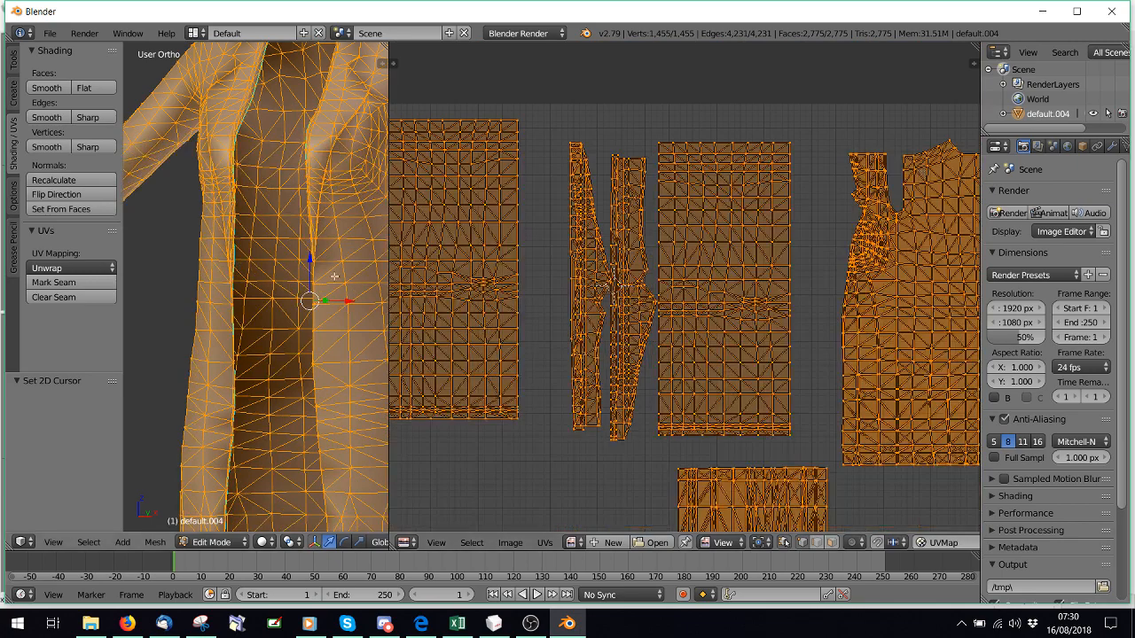
{"action": "scroll", "coordinate": [611, 314], "scroll_direction": "up", "scroll_amount": 2}
{"action": "scroll", "coordinate": [612, 314], "scroll_direction": "up", "scroll_amount": 3}
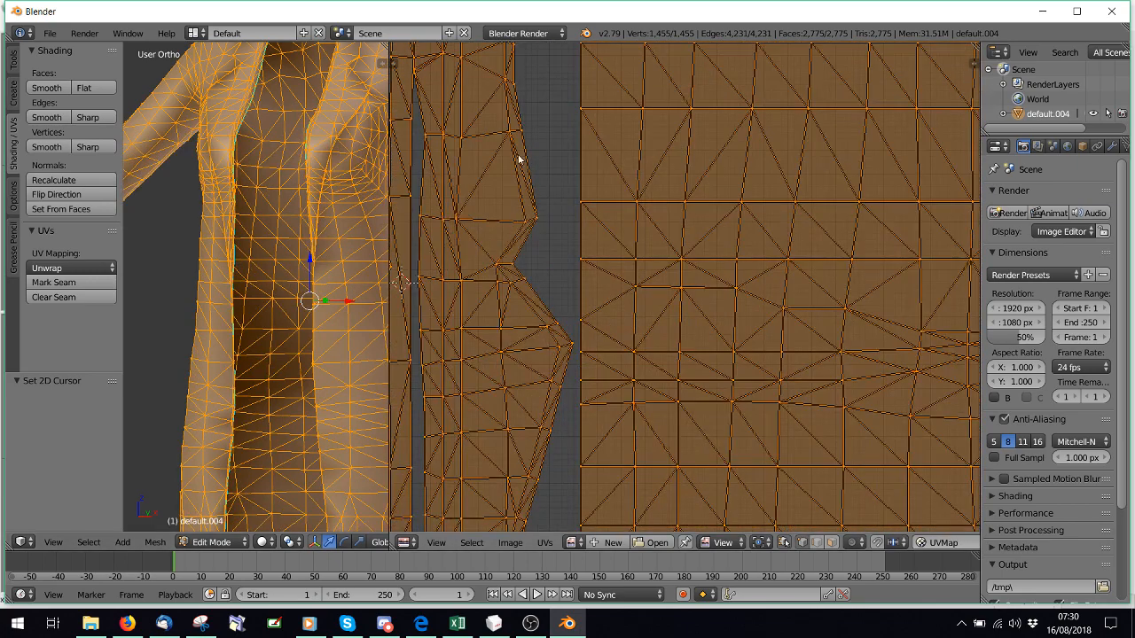
{"action": "middle_click_drag", "start_coordinate": [519, 159], "coordinate": [689, 215]}
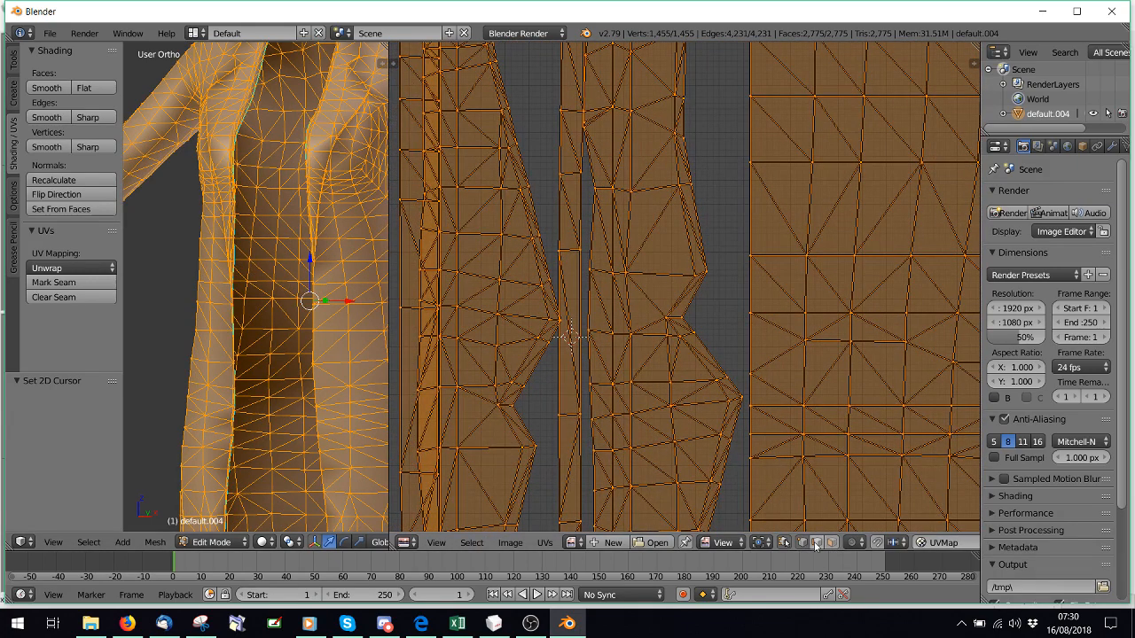
Set UV selection to edge mode, deselect everything, and widen the UV editor further.
{"action": "left_click", "coordinate": [815, 543]}
{"action": "key", "text": "a"}
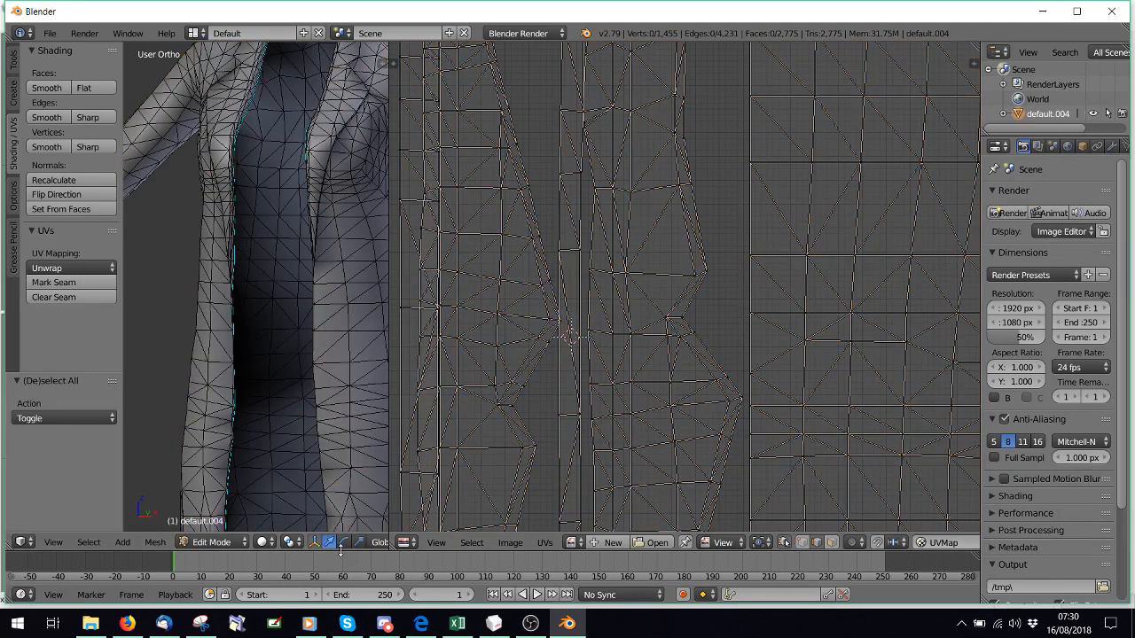
{"action": "left_click_drag", "start_coordinate": [388, 470], "coordinate": [526, 474]}
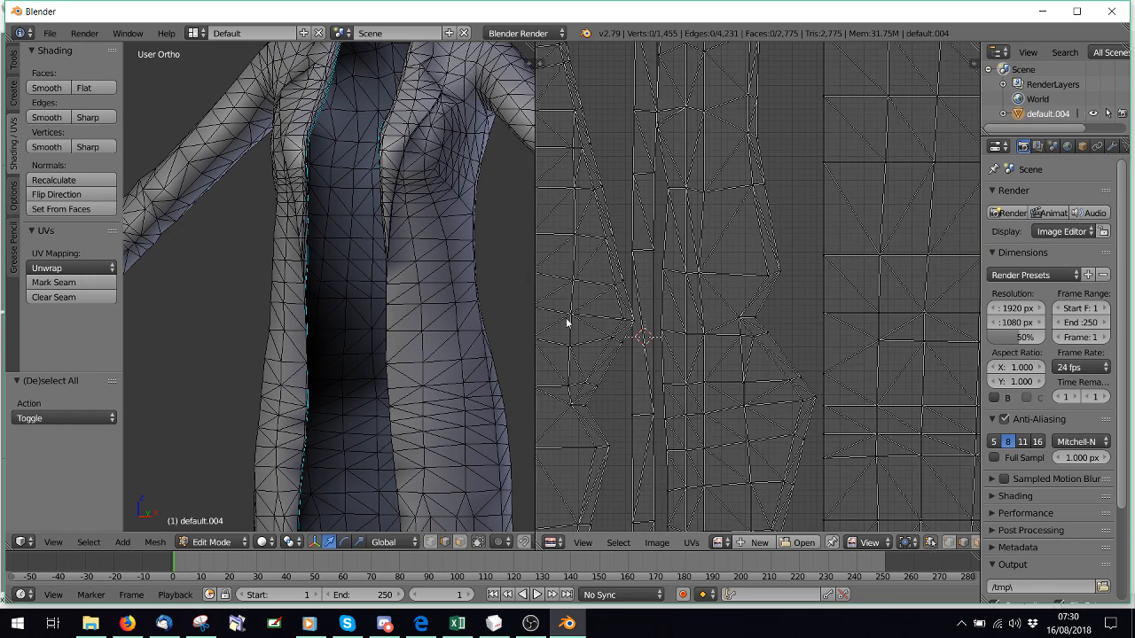
{"action": "left_click_drag", "start_coordinate": [531, 309], "coordinate": [239, 297]}
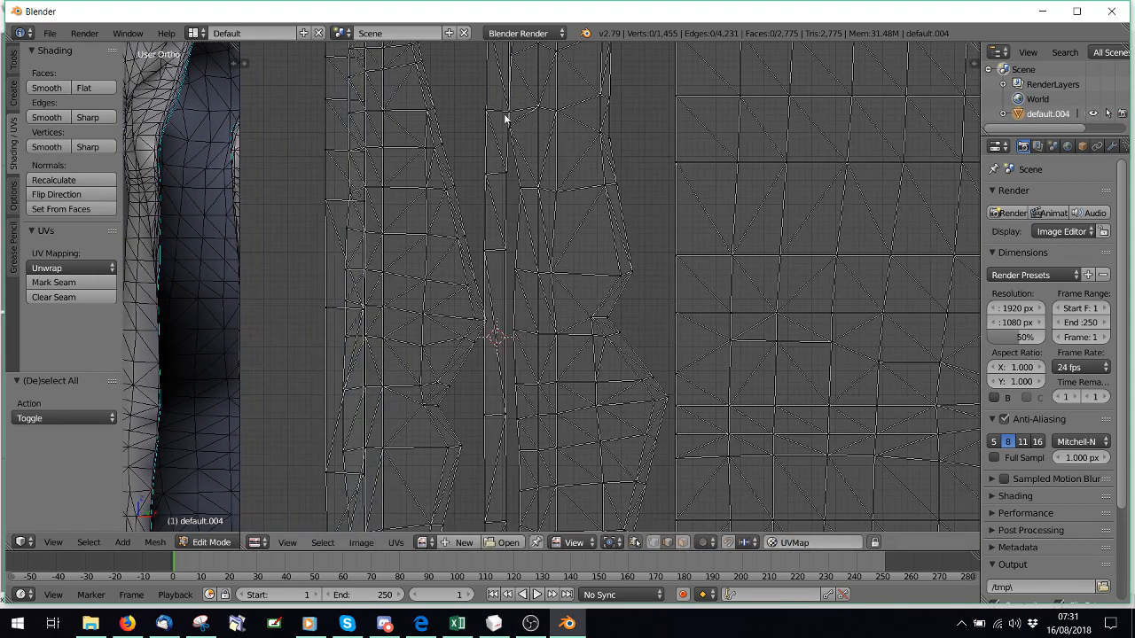
Circle-select the inner edge line along the narrow UV island's right border, from its upper end to the notch.
{"action": "scroll", "coordinate": [532, 222], "scroll_direction": "up", "scroll_amount": 5}
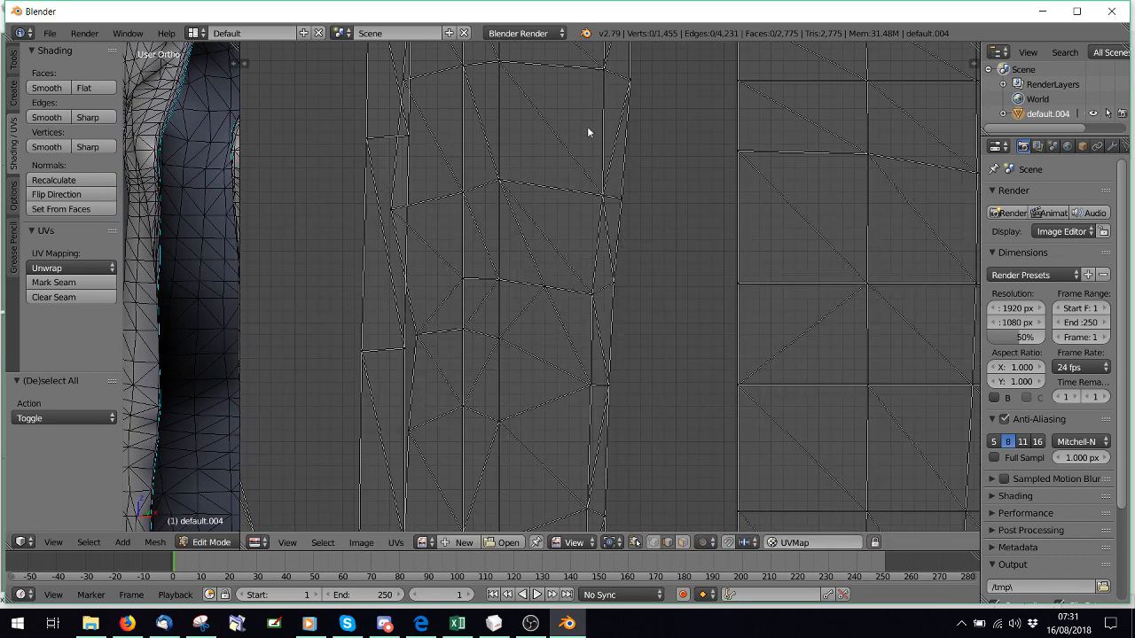
{"action": "middle_click_drag", "start_coordinate": [587, 128], "coordinate": [581, 144]}
{"action": "left_click_drag", "start_coordinate": [585, 102], "coordinate": [567, 515]}
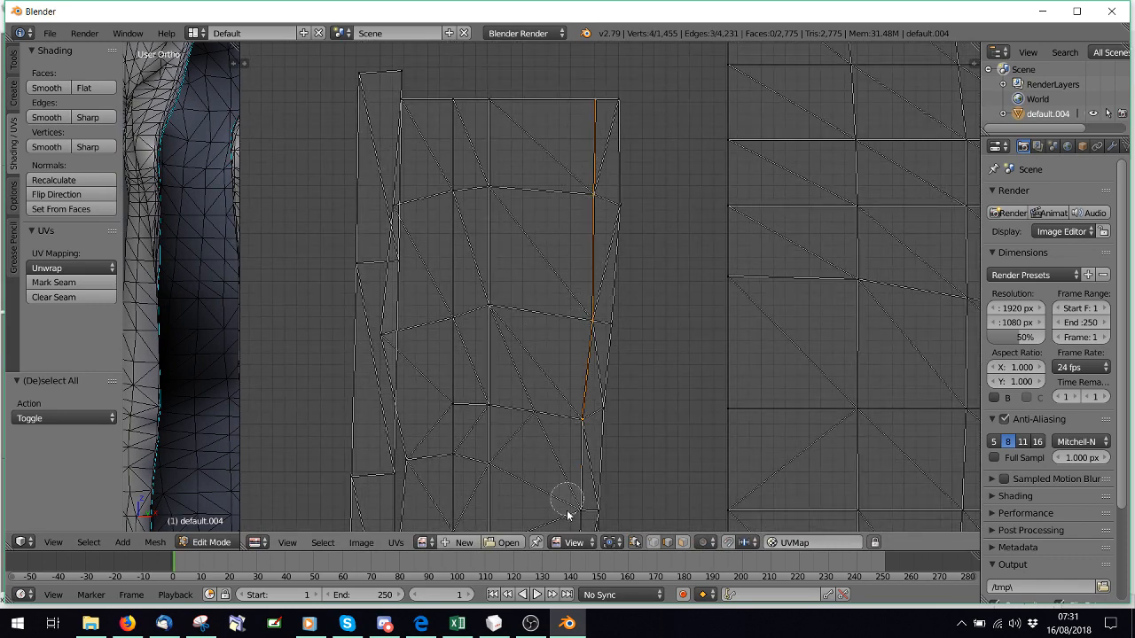
{"action": "key", "text": "Escape"}
{"action": "scroll", "coordinate": [524, 487], "scroll_direction": "down", "scroll_amount": 5}
{"action": "key", "text": "c"}
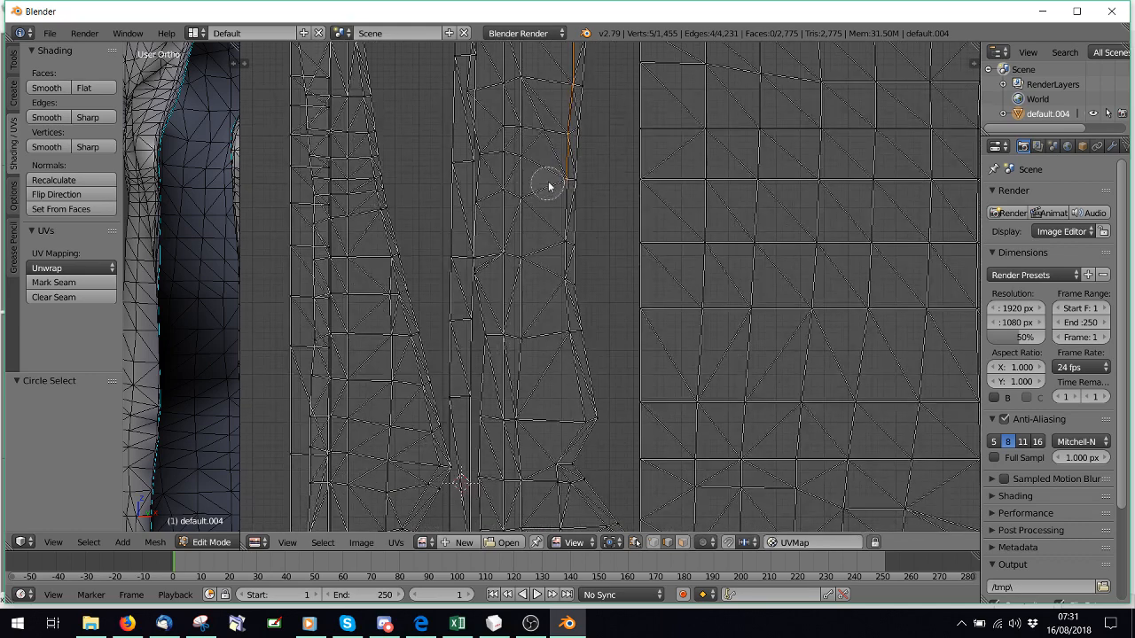
{"action": "left_click_drag", "start_coordinate": [553, 212], "coordinate": [552, 250]}
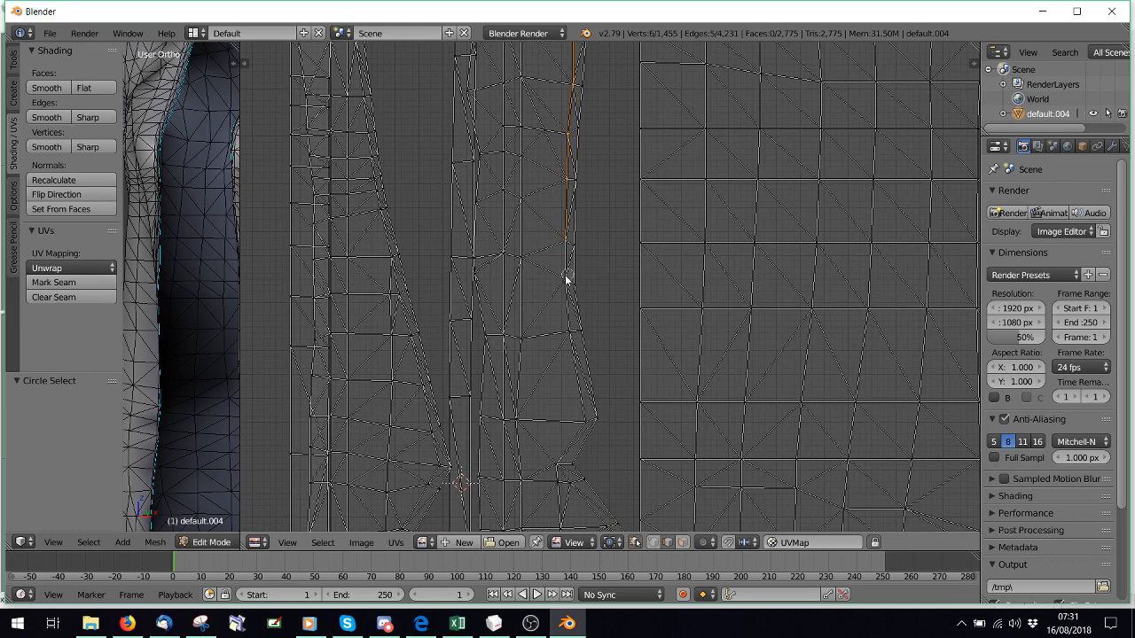
{"action": "left_click_drag", "start_coordinate": [567, 279], "coordinate": [577, 390]}
{"action": "mouse_move", "coordinate": [582, 431]}
{"action": "left_mouse_down"}
{"action": "mouse_move", "coordinate": [560, 464]}
{"action": "mouse_move", "coordinate": [570, 489]}
{"action": "left_mouse_up"}
Extend the circle selection along the same inner edge line from the notch to the island's lower end.
{"action": "middle_click_drag", "start_coordinate": [564, 463], "coordinate": [516, 232], "text": "shift"}
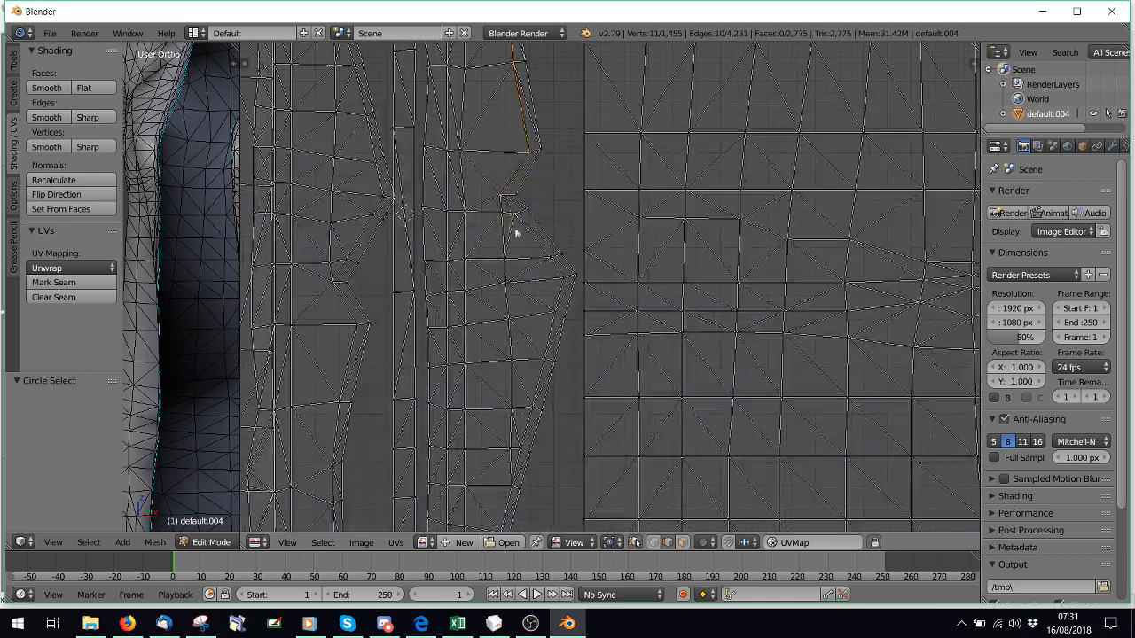
{"action": "left_click_drag", "start_coordinate": [540, 255], "coordinate": [559, 285]}
{"action": "left_click_drag", "start_coordinate": [535, 391], "coordinate": [520, 449]}
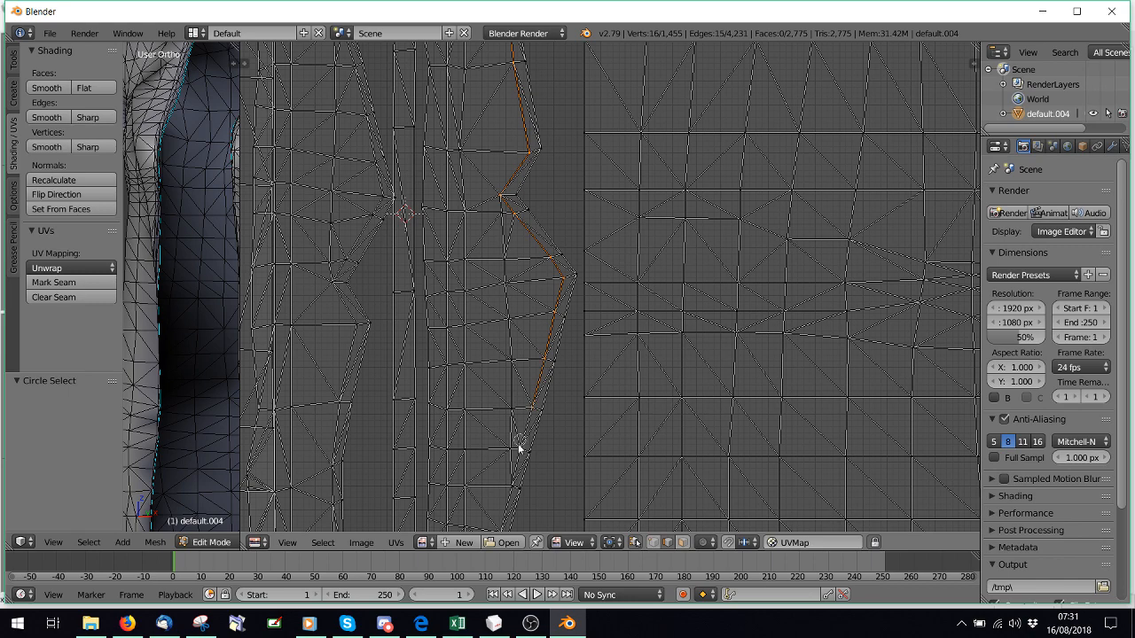
{"action": "middle_click_drag", "start_coordinate": [459, 430], "coordinate": [563, 260], "text": "shift"}
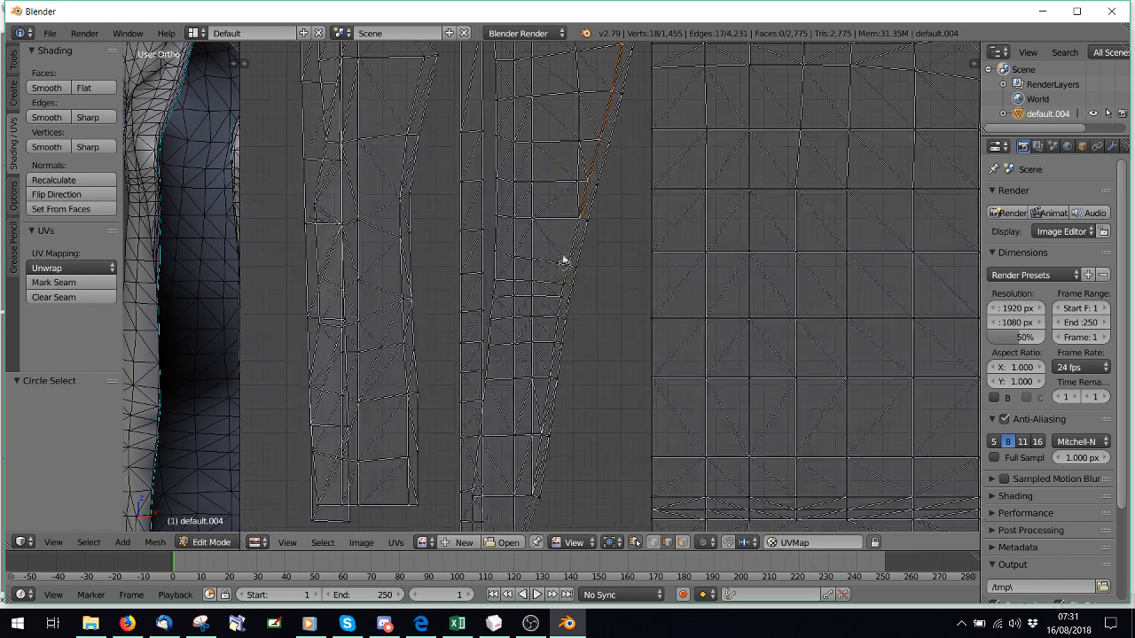
{"action": "left_click_drag", "start_coordinate": [565, 275], "coordinate": [541, 426]}
{"action": "left_click_drag", "start_coordinate": [534, 474], "coordinate": [530, 508]}
{"action": "key", "text": "ctrl+z"}
{"action": "right_click", "coordinate": [563, 493]}
{"action": "middle_click_drag", "start_coordinate": [563, 493], "coordinate": [625, 227]}
{"action": "key", "text": "c"}
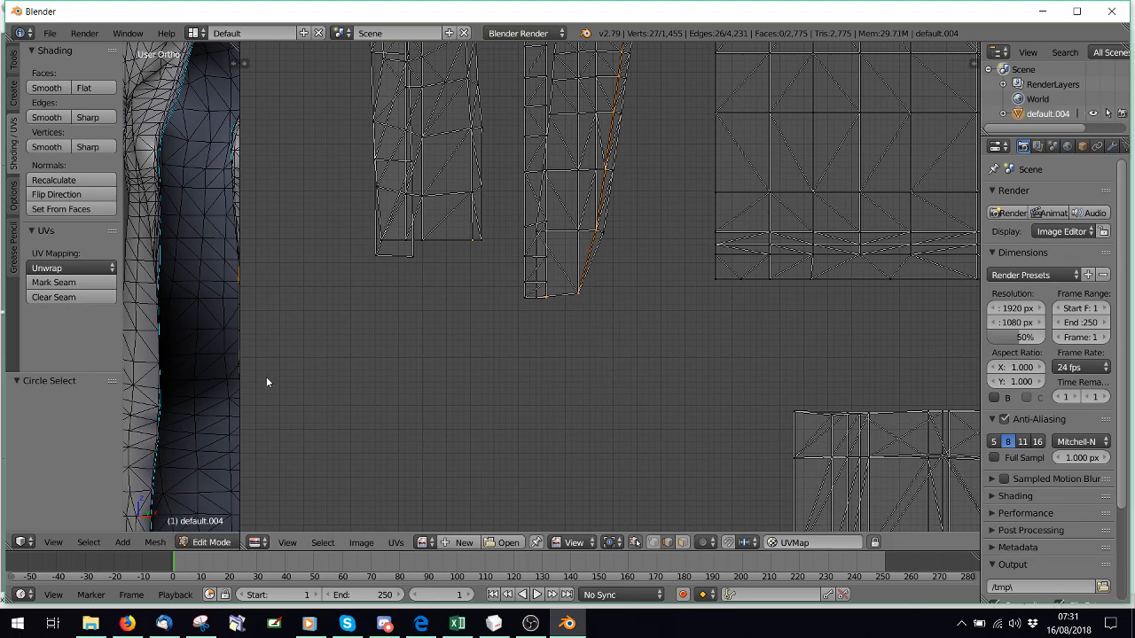
Enlarge the 3D view and examine close up where the selected edge line runs along the coat's front opening.
{"action": "scroll", "coordinate": [266, 382], "scroll_direction": "up", "scroll_amount": 1}
{"action": "left_click", "coordinate": [242, 334]}
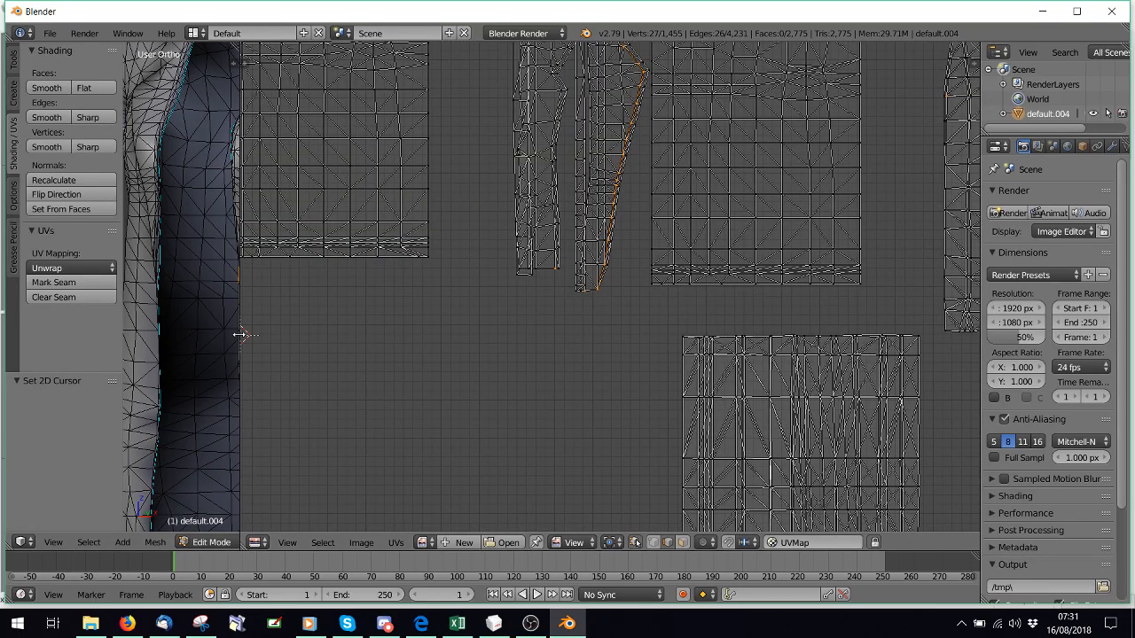
{"action": "left_click_drag", "start_coordinate": [240, 335], "coordinate": [708, 361]}
{"action": "middle_click_drag", "start_coordinate": [478, 398], "coordinate": [539, 226]}
{"action": "middle_click_drag", "start_coordinate": [351, 242], "coordinate": [333, 326]}
{"action": "scroll", "coordinate": [528, 86], "scroll_direction": "up", "scroll_amount": 3}
{"action": "scroll", "coordinate": [333, 326], "scroll_direction": "up", "scroll_amount": 3}
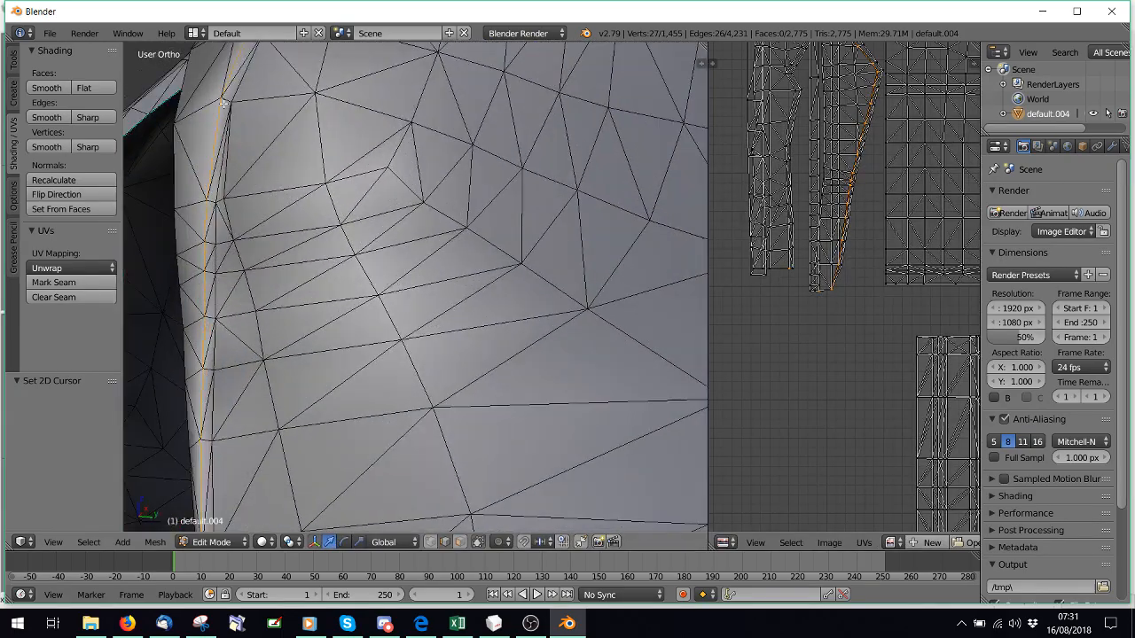
Split the mesh along the selected edge line on the coat's front opening with Edge Split.
{"action": "scroll", "coordinate": [223, 102], "scroll_direction": "down", "scroll_amount": 4}
{"action": "key", "text": "space"}
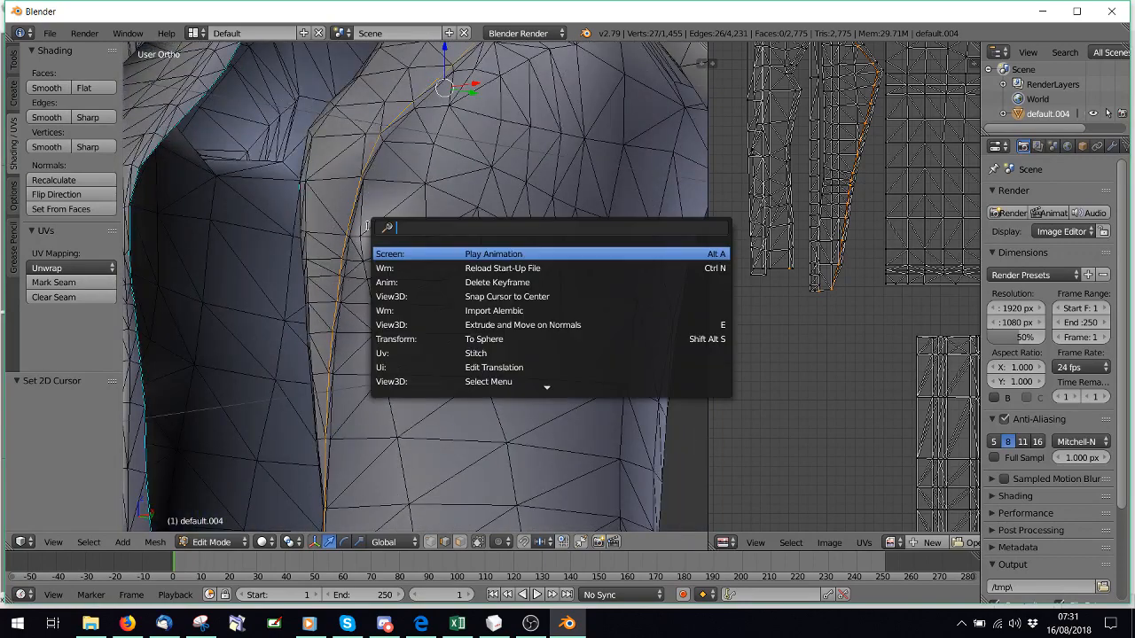
{"action": "type", "text": "edge"}
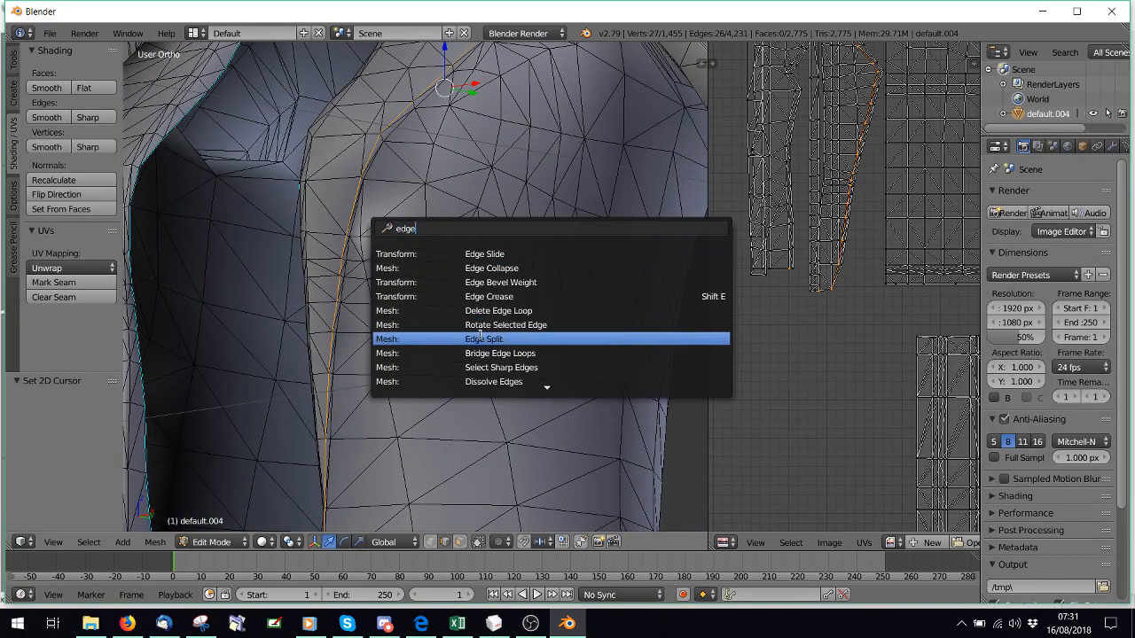
{"action": "left_click", "coordinate": [486, 339]}
{"action": "scroll", "coordinate": [443, 302], "scroll_direction": "down", "scroll_amount": 4}
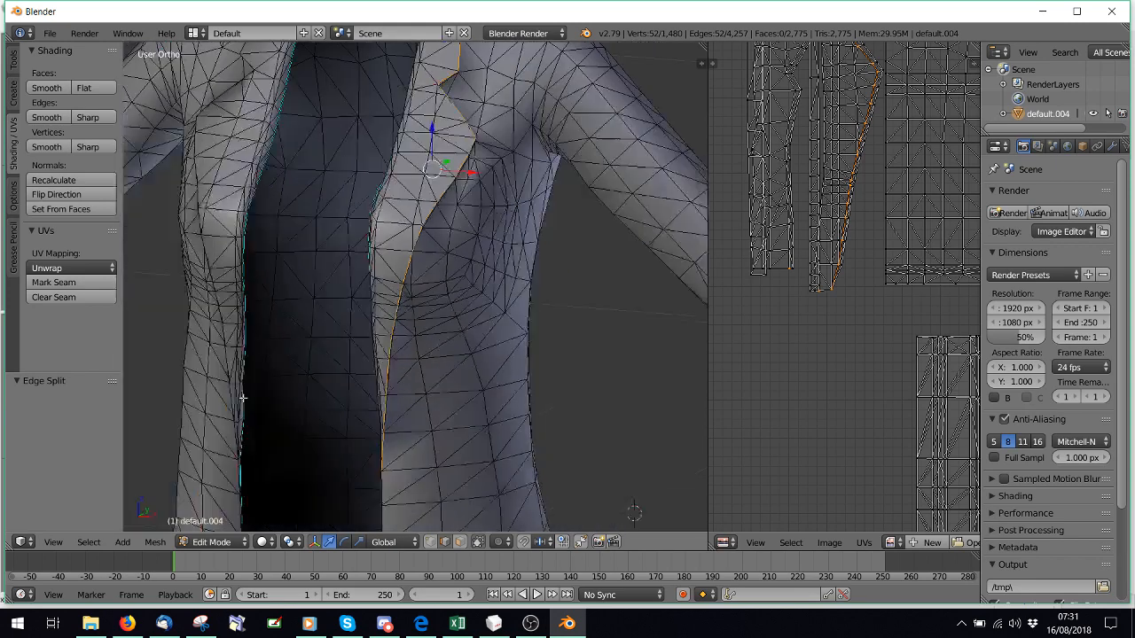
Check the coat's lapel shading in Object Mode and return to Edit Mode.
{"action": "left_click", "coordinate": [198, 543]}
{"action": "left_click", "coordinate": [221, 524]}
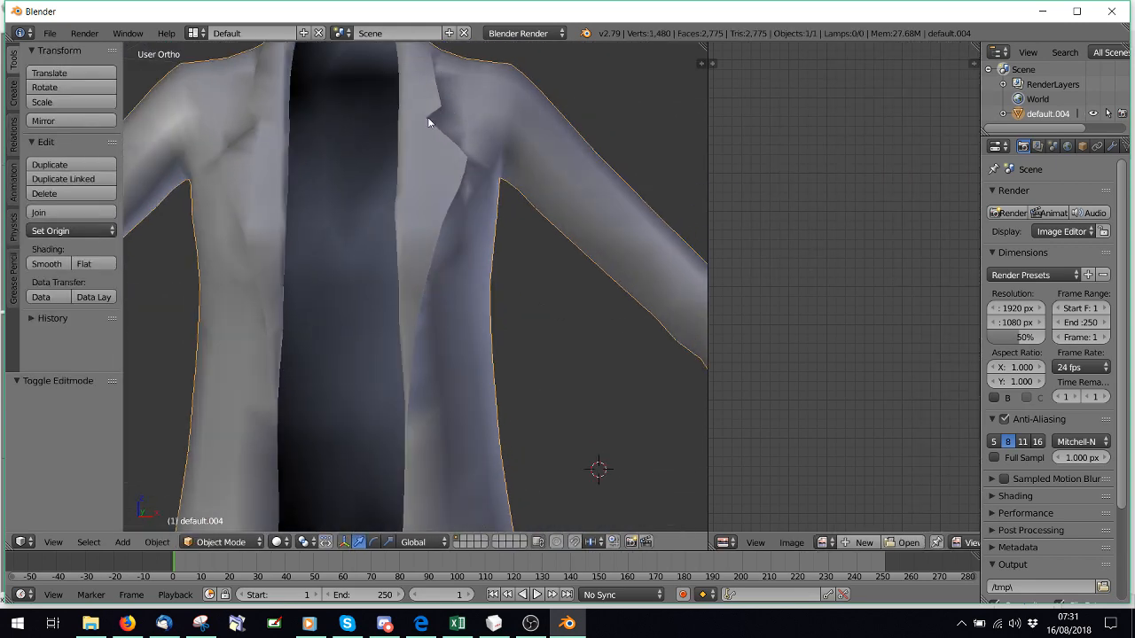
{"action": "left_click", "coordinate": [220, 542]}
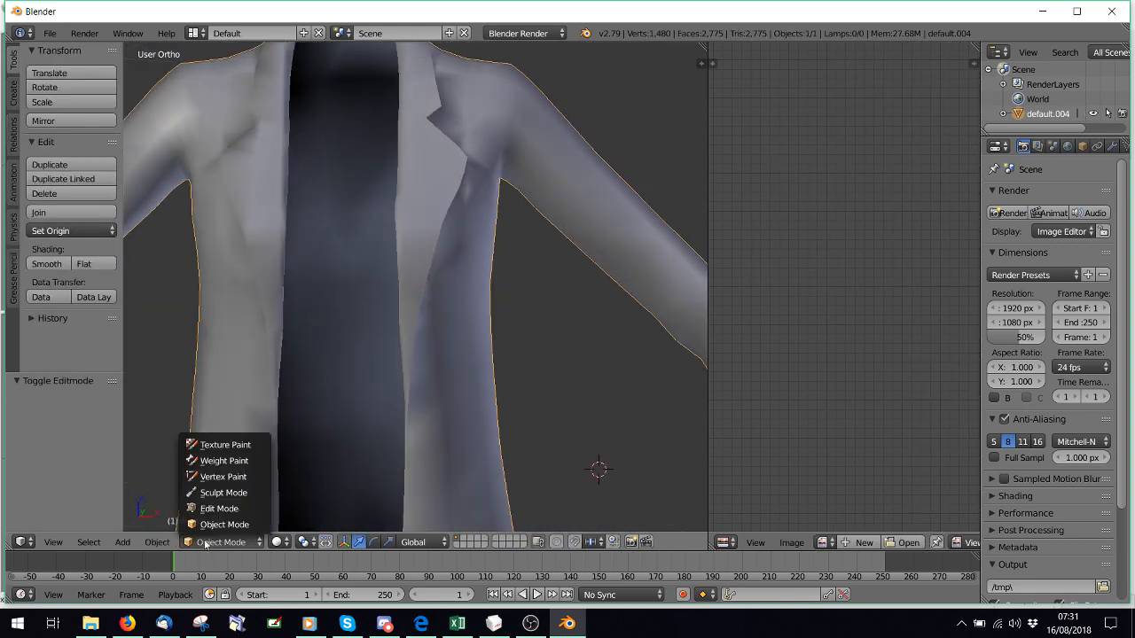
{"action": "left_click", "coordinate": [221, 522]}
Widen the UV editor by shrinking the 3D view and deselect everything.
{"action": "scroll", "coordinate": [790, 353], "scroll_direction": "up", "scroll_amount": 3}
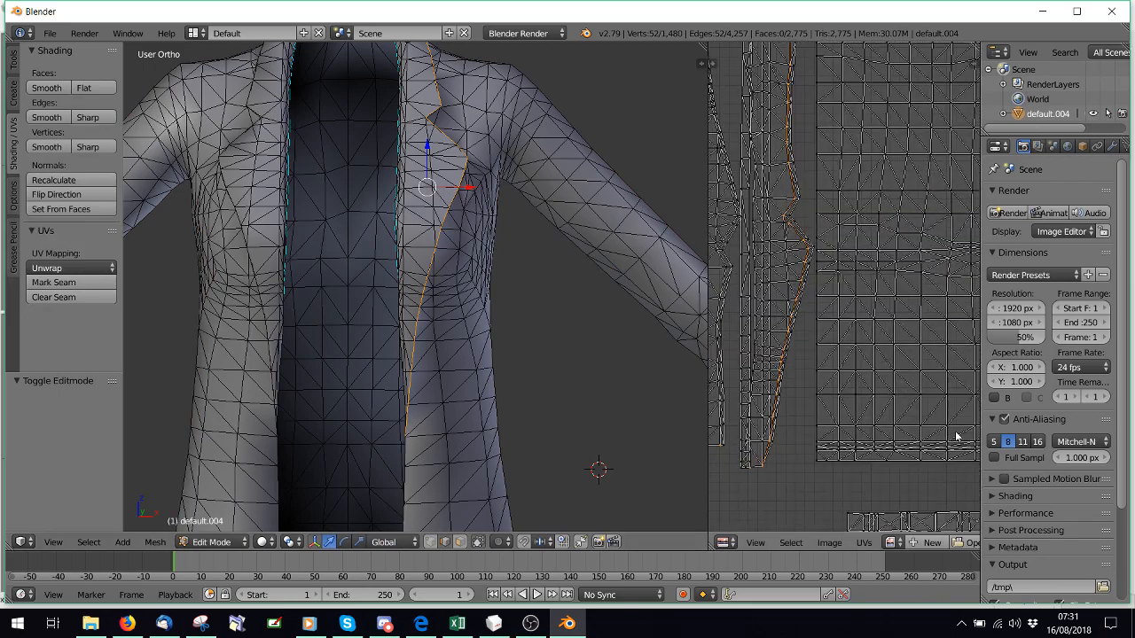
{"action": "left_click_drag", "start_coordinate": [707, 232], "coordinate": [393, 232]}
{"action": "key", "text": "a"}
{"action": "scroll", "coordinate": [589, 295], "scroll_direction": "up", "scroll_amount": 3}
{"action": "scroll", "coordinate": [643, 398], "scroll_direction": "down", "scroll_amount": 3}
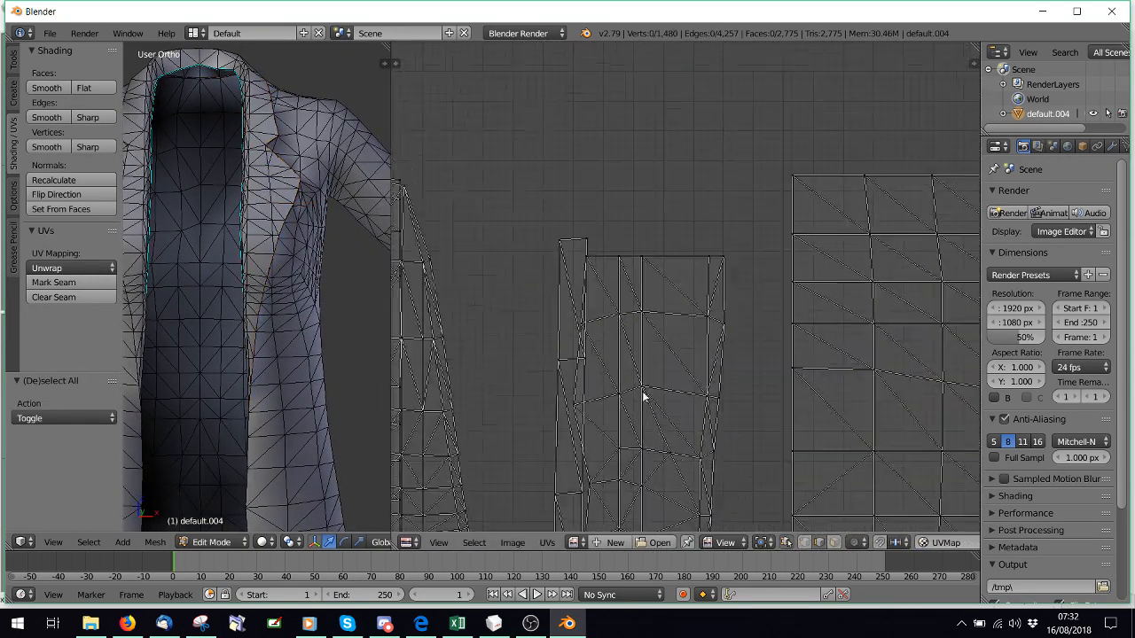
Circle-select the first edges of the inner line along the other narrow UV island's right border, starting at its upper end.
{"action": "scroll", "coordinate": [699, 254], "scroll_direction": "up", "scroll_amount": 4}
{"action": "scroll", "coordinate": [672, 232], "scroll_direction": "down", "scroll_amount": 3}
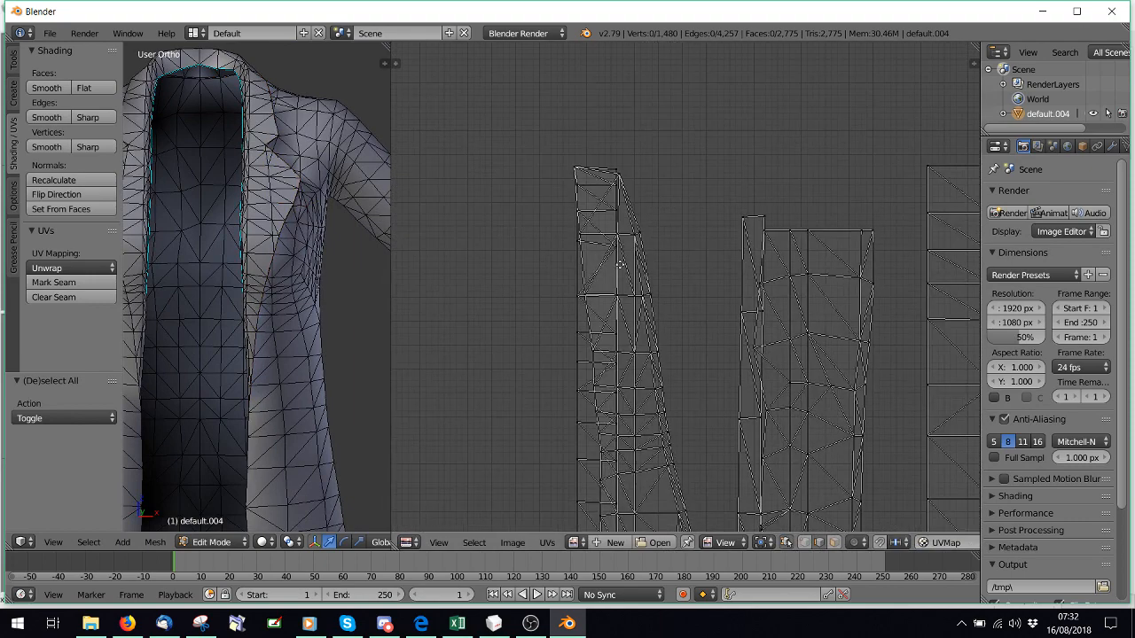
{"action": "scroll", "coordinate": [612, 233], "scroll_direction": "up", "scroll_amount": 4}
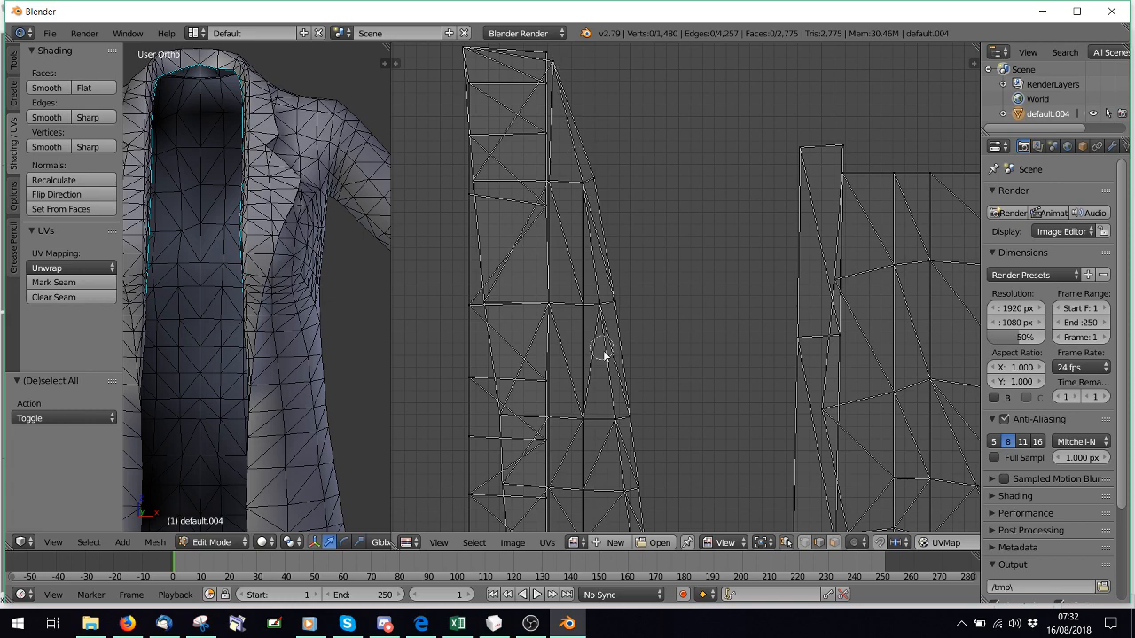
{"action": "right_click", "coordinate": [656, 311]}
{"action": "scroll", "coordinate": [709, 277], "scroll_direction": "down", "scroll_amount": 4}
{"action": "middle_click_drag", "start_coordinate": [653, 415], "coordinate": [671, 166]}
{"action": "scroll", "coordinate": [651, 106], "scroll_direction": "up", "scroll_amount": 4}
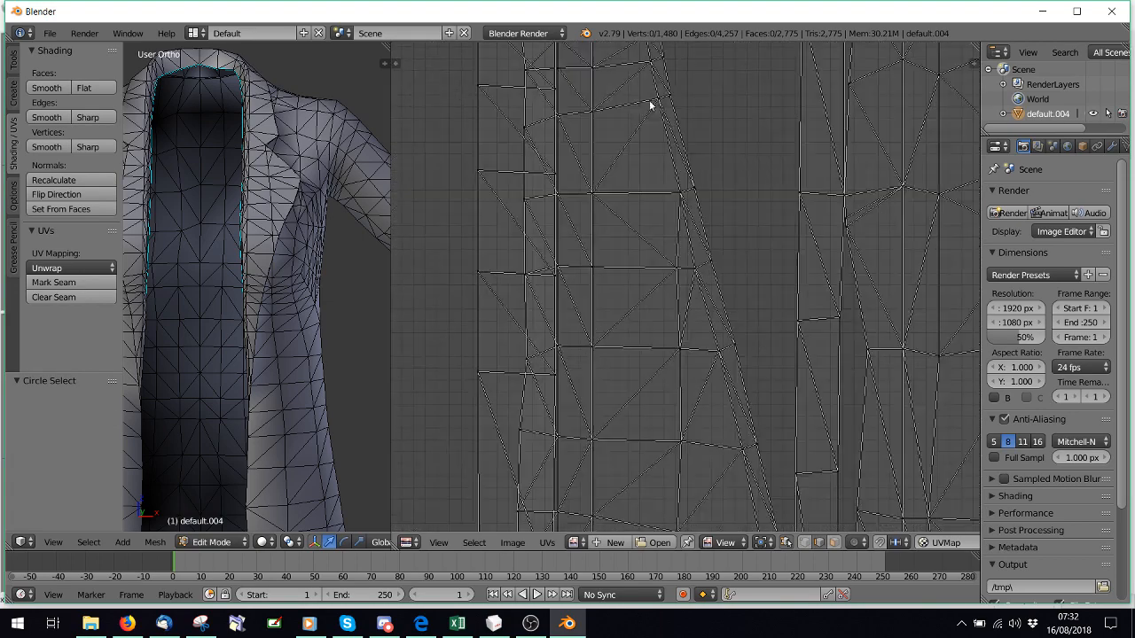
{"action": "scroll", "coordinate": [641, 400], "scroll_direction": "down", "scroll_amount": 3}
{"action": "scroll", "coordinate": [567, 84], "scroll_direction": "up", "scroll_amount": 2}
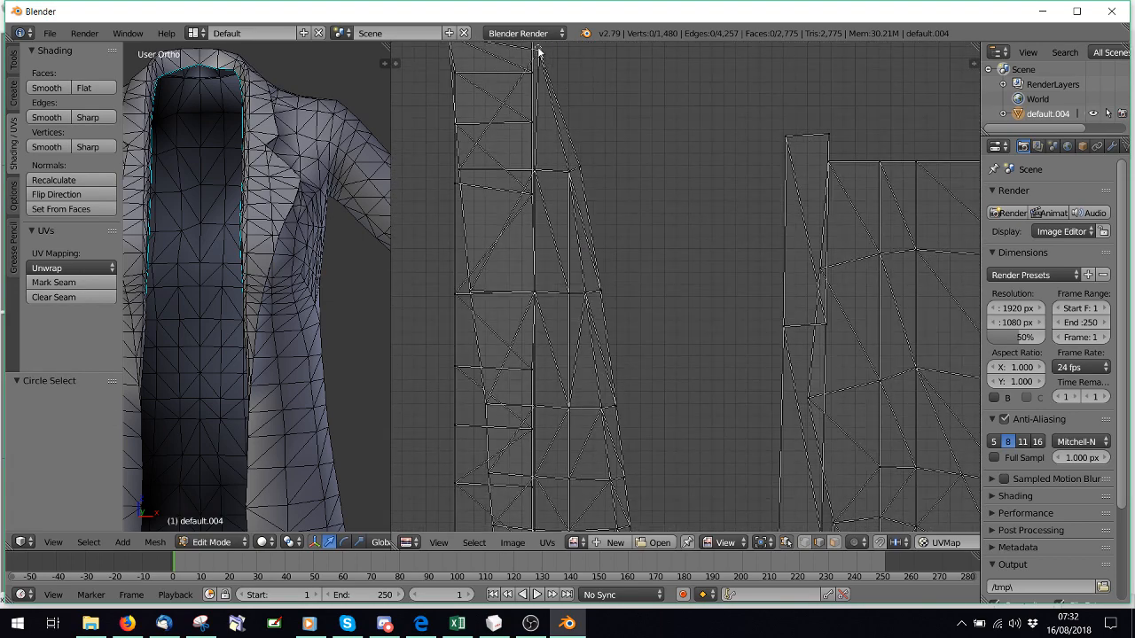
{"action": "right_click", "coordinate": [539, 52]}
{"action": "right_click", "coordinate": [569, 169], "text": "shift"}
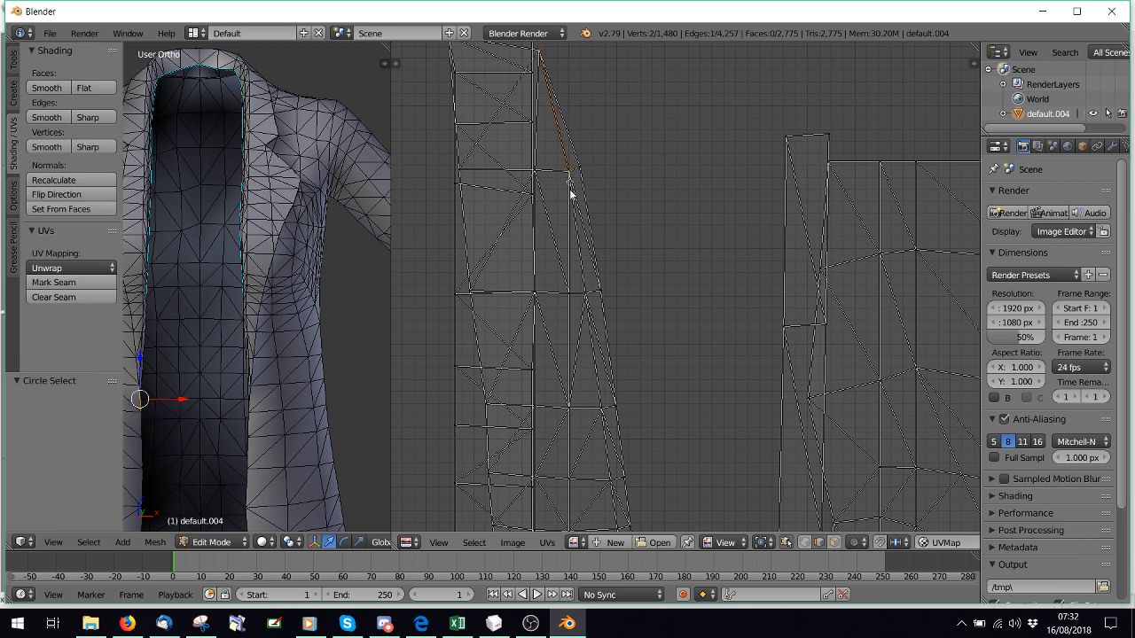
{"action": "right_click", "coordinate": [584, 292], "text": "shift"}
{"action": "right_click", "coordinate": [589, 368], "text": "shift"}
{"action": "right_click", "coordinate": [610, 479], "text": "shift"}
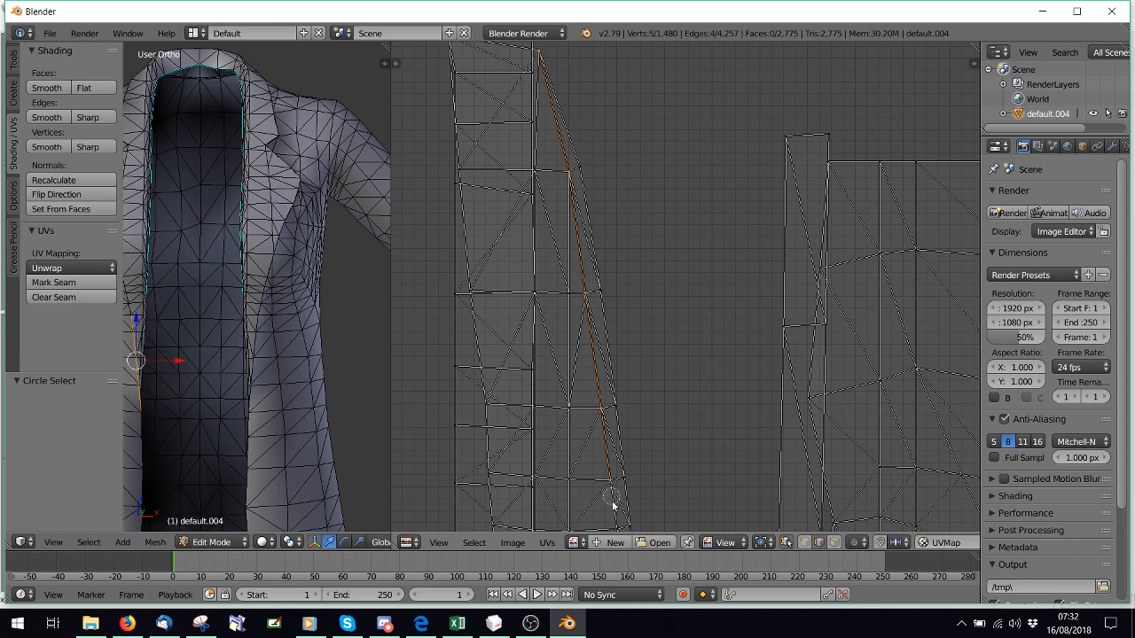
Extend the circle selection down the inner edge line to the island's widest point, undoing the stray face selection.
{"action": "middle_click_drag", "start_coordinate": [614, 483], "coordinate": [646, 164]}
{"action": "mouse_move", "coordinate": [646, 164]}
{"action": "left_mouse_down"}
{"action": "mouse_move", "coordinate": [662, 298]}
{"action": "mouse_move", "coordinate": [704, 471]}
{"action": "mouse_move", "coordinate": [719, 417]}
{"action": "left_mouse_up"}
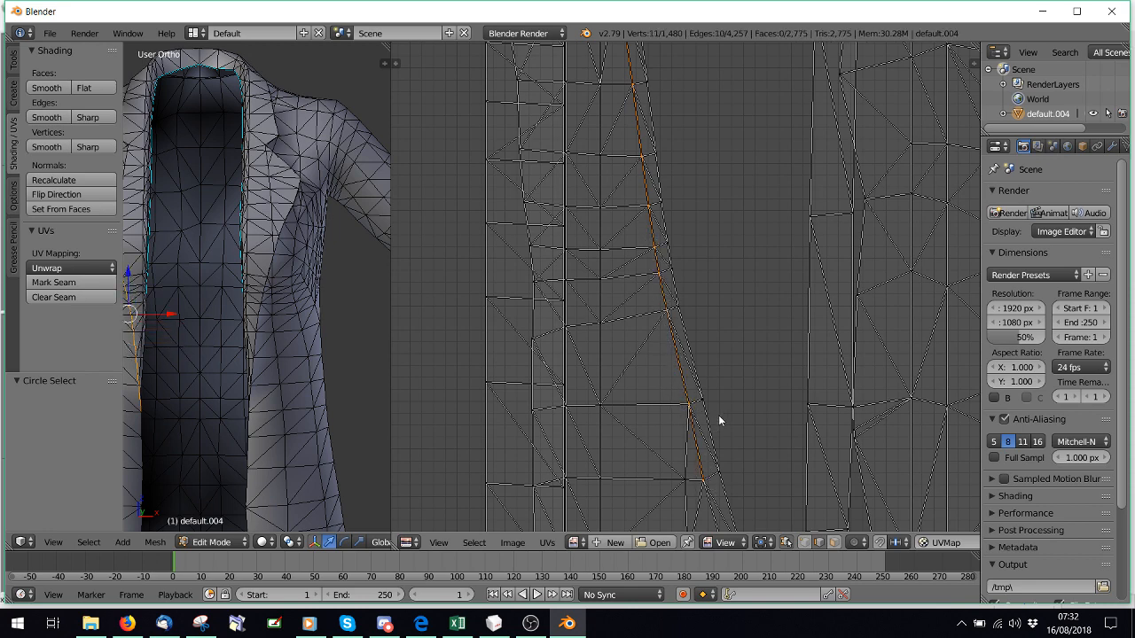
{"action": "middle_click_drag", "start_coordinate": [719, 417], "coordinate": [672, 153]}
{"action": "left_click_drag", "start_coordinate": [697, 245], "coordinate": [722, 322]}
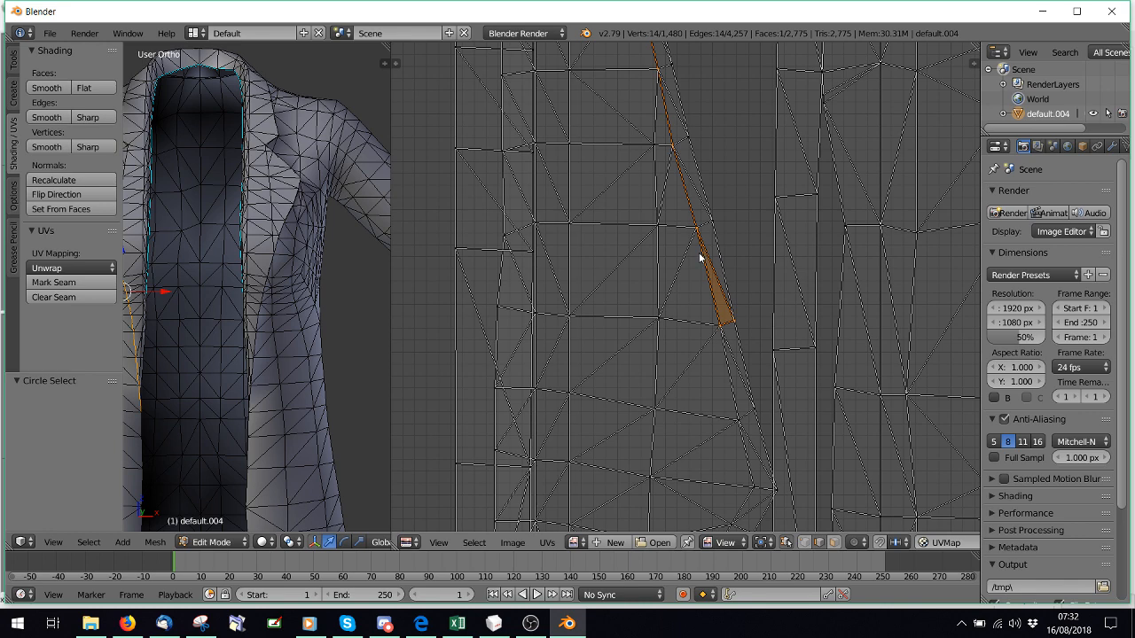
{"action": "key", "text": "ctrl+z"}
{"action": "left_click_drag", "start_coordinate": [685, 215], "coordinate": [754, 489]}
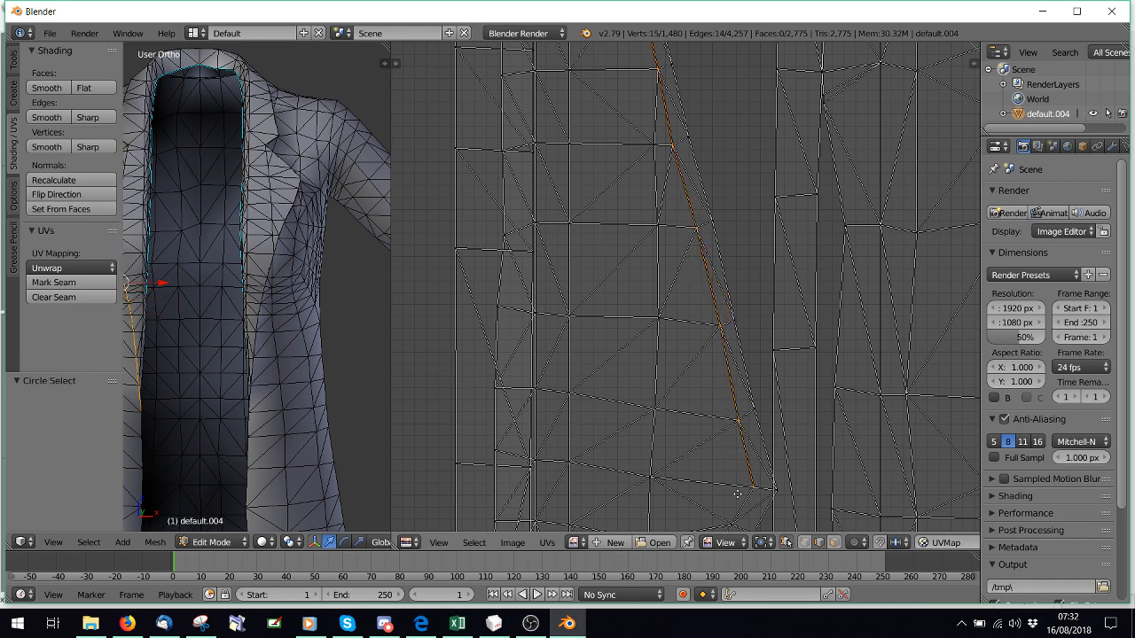
Continue the circle selection around the island's notch and down the inner edge line below it.
{"action": "middle_click_drag", "start_coordinate": [752, 487], "coordinate": [712, 230]}
{"action": "left_click_drag", "start_coordinate": [693, 269], "coordinate": [632, 367]}
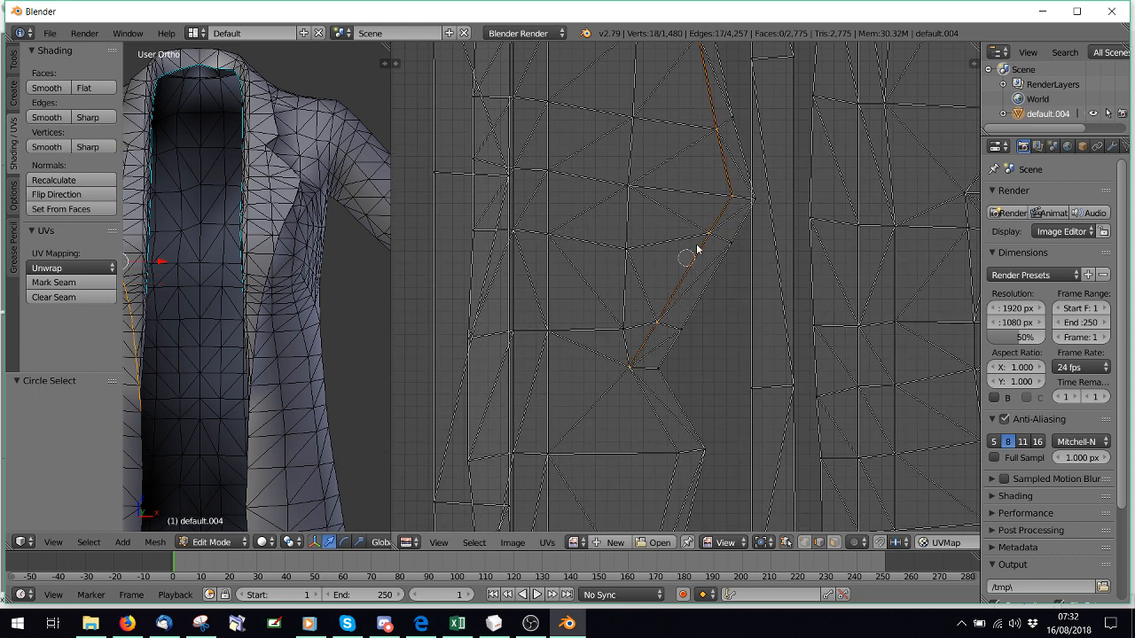
{"action": "mouse_move", "coordinate": [693, 262]}
{"action": "left_mouse_down"}
{"action": "mouse_move", "coordinate": [641, 393]}
{"action": "mouse_move", "coordinate": [633, 373]}
{"action": "mouse_move", "coordinate": [684, 480]}
{"action": "left_mouse_up"}
{"action": "middle_click_drag", "start_coordinate": [683, 480], "coordinate": [698, 194]}
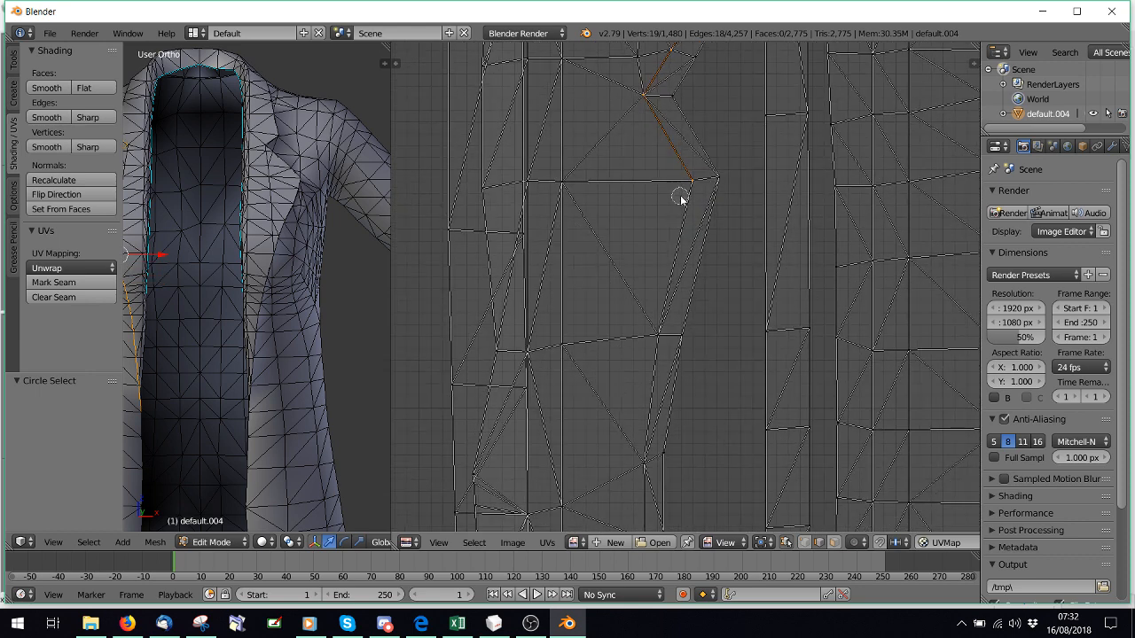
{"action": "mouse_move", "coordinate": [680, 197]}
{"action": "left_mouse_down"}
{"action": "mouse_move", "coordinate": [651, 337]}
{"action": "mouse_move", "coordinate": [643, 470]}
{"action": "left_mouse_up"}
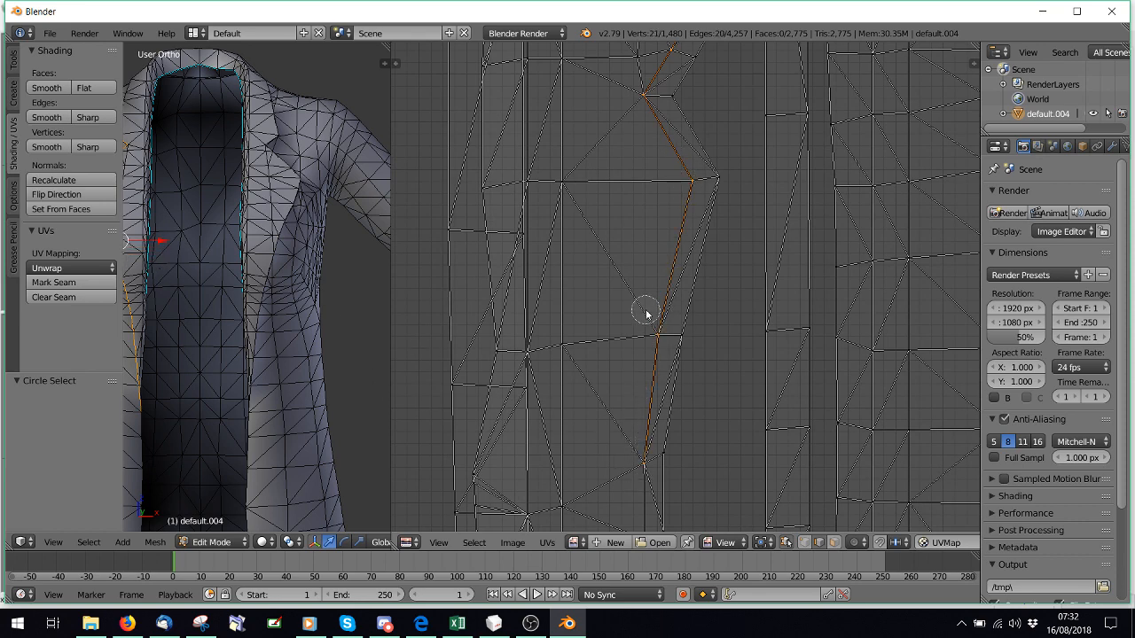
Finish the circle selection along the inner edge line to the island's lower end.
{"action": "scroll", "coordinate": [712, 438], "scroll_direction": "down", "scroll_amount": 4}
{"action": "middle_click_drag", "start_coordinate": [693, 422], "coordinate": [678, 239]}
{"action": "scroll", "coordinate": [677, 239], "scroll_direction": "up", "scroll_amount": 2}
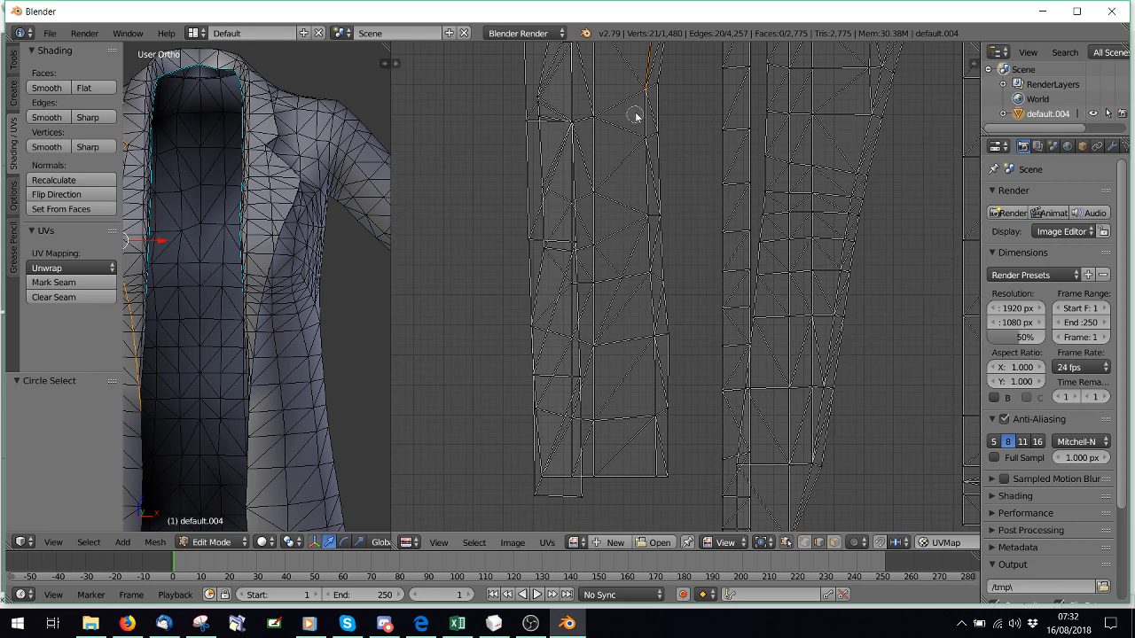
{"action": "left_click_drag", "start_coordinate": [636, 117], "coordinate": [654, 493]}
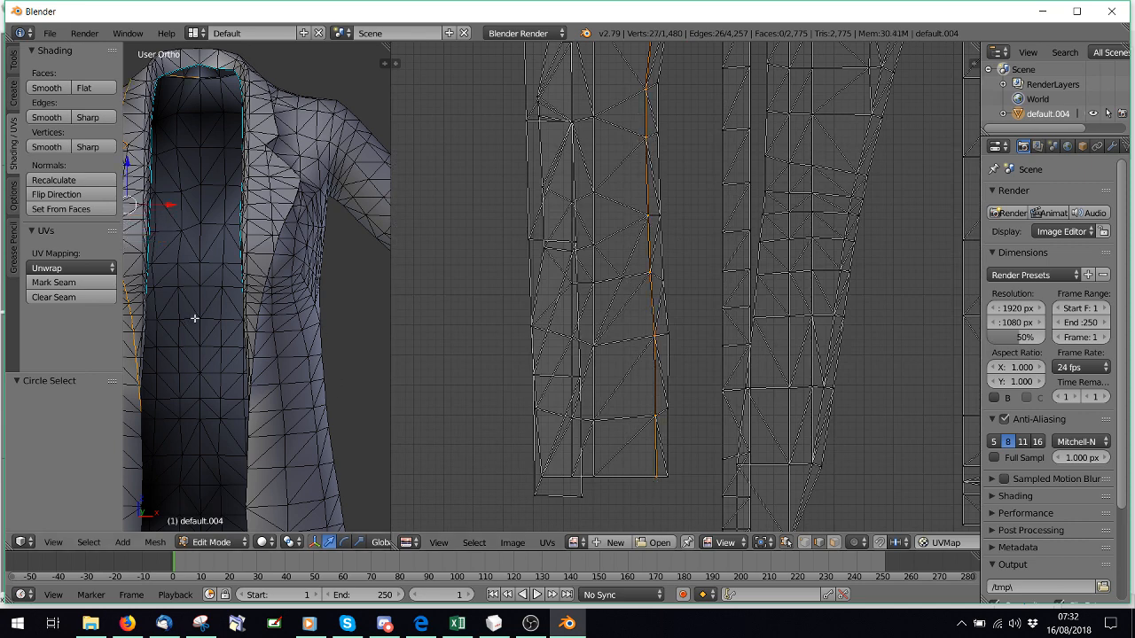
Apply Edge Split to the selected edge line on the other side of the coat's front opening.
{"action": "middle_click_drag", "start_coordinate": [195, 318], "coordinate": [240, 324]}
{"action": "key", "text": "space"}
{"action": "left_click", "coordinate": [298, 338]}
{"action": "scroll", "coordinate": [265, 320], "scroll_direction": "down", "scroll_amount": 2}
{"action": "scroll", "coordinate": [240, 220], "scroll_direction": "up", "scroll_amount": 2}
Inspect the split edges close up at the collar and deselect everything.
{"action": "middle_click_drag", "start_coordinate": [237, 195], "coordinate": [175, 349], "text": "shift"}
{"action": "scroll", "coordinate": [288, 339], "scroll_direction": "up", "scroll_amount": 6}
{"action": "middle_click_drag", "start_coordinate": [192, 309], "coordinate": [194, 354], "text": "shift"}
{"action": "middle_click_drag", "start_coordinate": [273, 303], "coordinate": [413, 414]}
{"action": "middle_click_drag", "start_coordinate": [542, 370], "coordinate": [451, 353]}
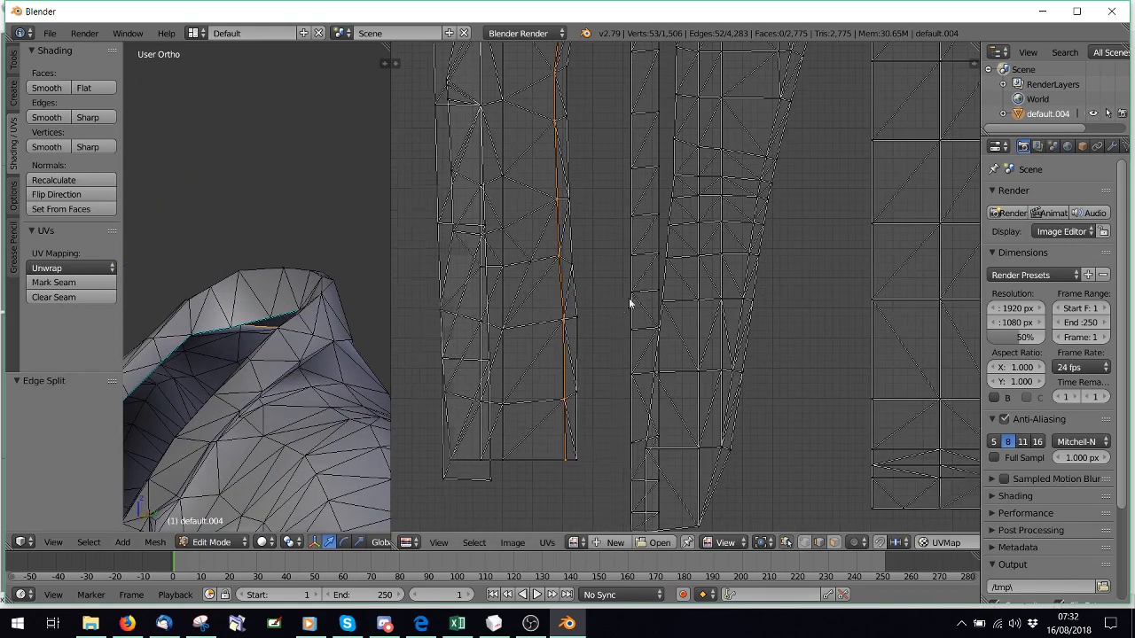
{"action": "scroll", "coordinate": [629, 305], "scroll_direction": "down", "scroll_amount": 5}
{"action": "key", "text": "a"}
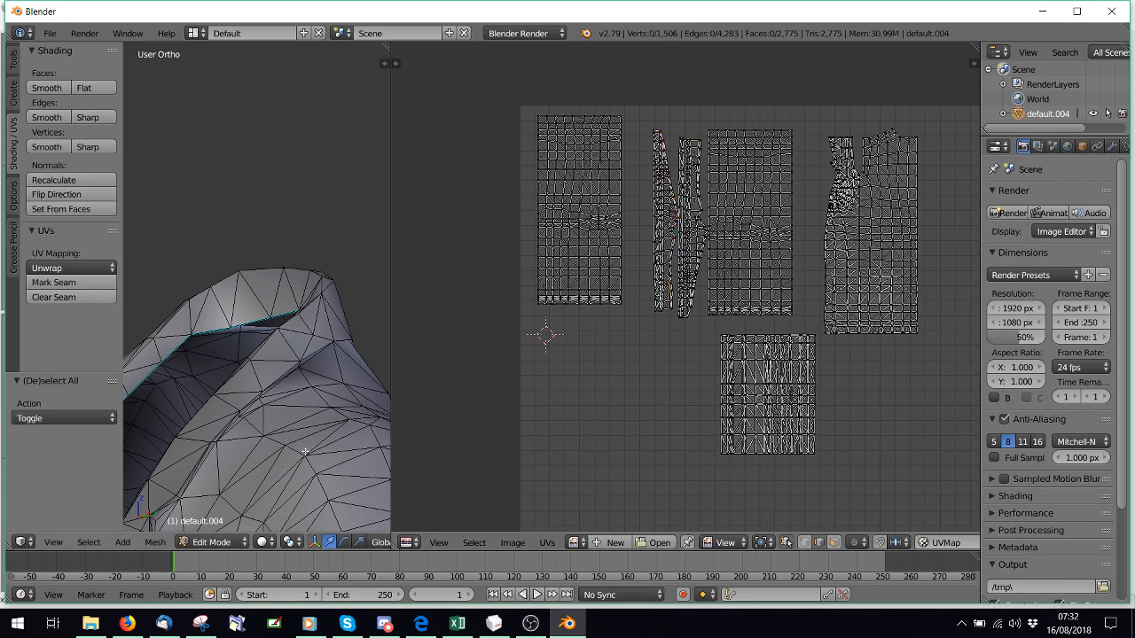
Select one edge on the coat's narrow front border strip and locate it in the UV layout.
{"action": "scroll", "coordinate": [303, 453], "scroll_direction": "down", "scroll_amount": 5}
{"action": "middle_click_drag", "start_coordinate": [285, 454], "coordinate": [352, 201]}
{"action": "scroll", "coordinate": [397, 356], "scroll_direction": "down", "scroll_amount": 1}
{"action": "middle_click_drag", "start_coordinate": [318, 360], "coordinate": [298, 255]}
{"action": "scroll", "coordinate": [286, 255], "scroll_direction": "up", "scroll_amount": 5}
{"action": "middle_click_drag", "start_coordinate": [369, 280], "coordinate": [139, 313], "text": "shift"}
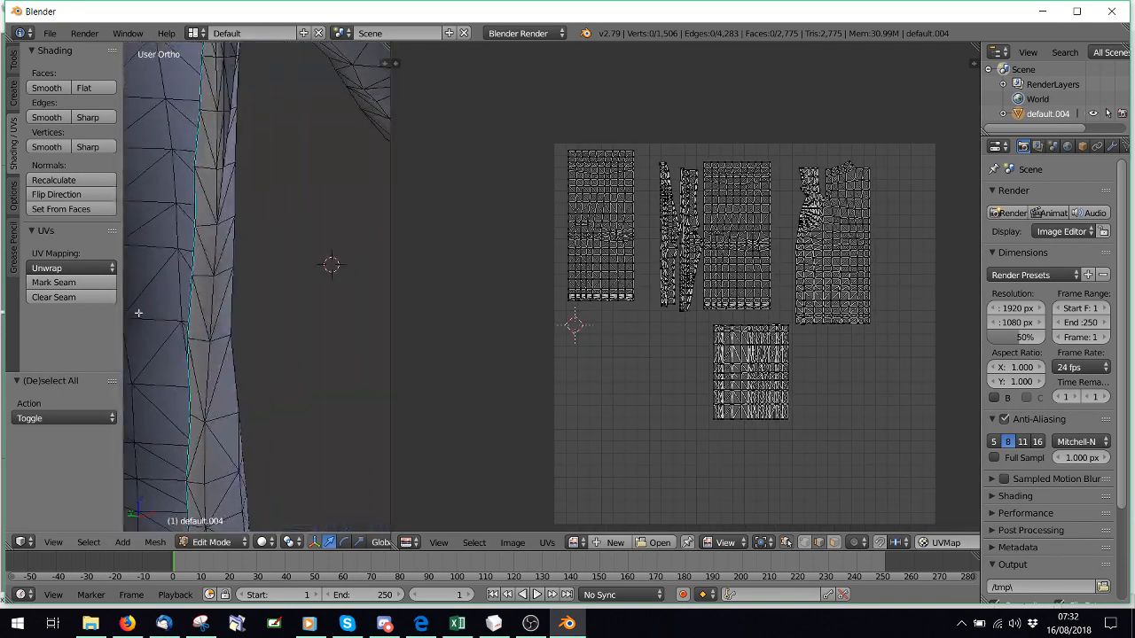
{"action": "right_click", "coordinate": [200, 305]}
{"action": "scroll", "coordinate": [697, 287], "scroll_direction": "up", "scroll_amount": 3}
{"action": "scroll", "coordinate": [887, 281], "scroll_direction": "up", "scroll_amount": 2}
{"action": "scroll", "coordinate": [672, 372], "scroll_direction": "up", "scroll_amount": 4}
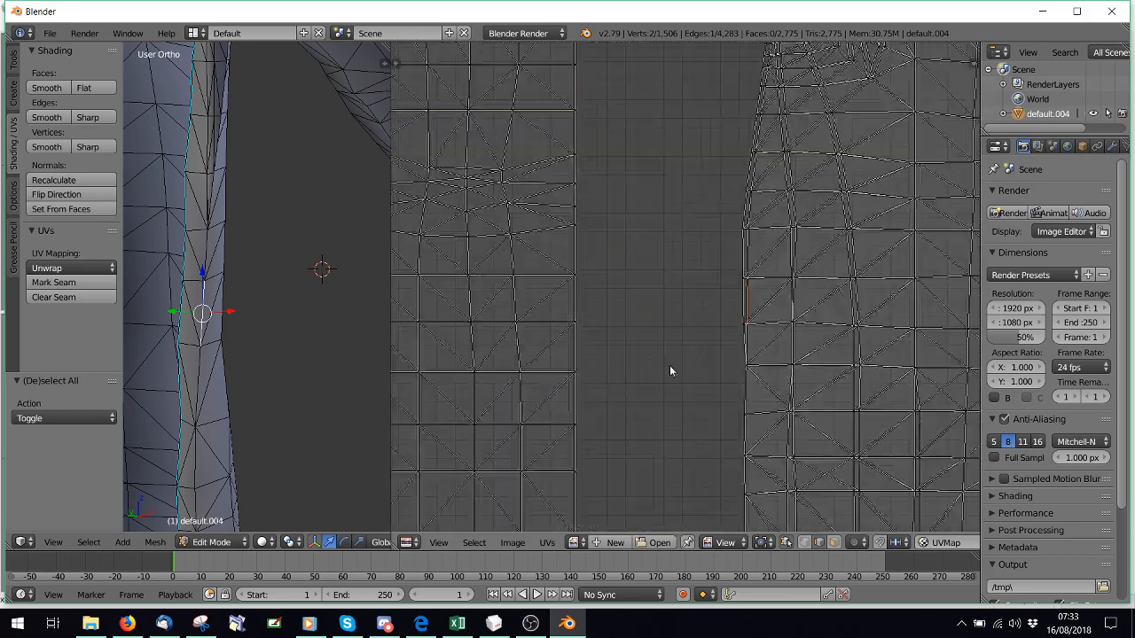
{"action": "scroll", "coordinate": [590, 282], "scroll_direction": "up", "scroll_amount": 1}
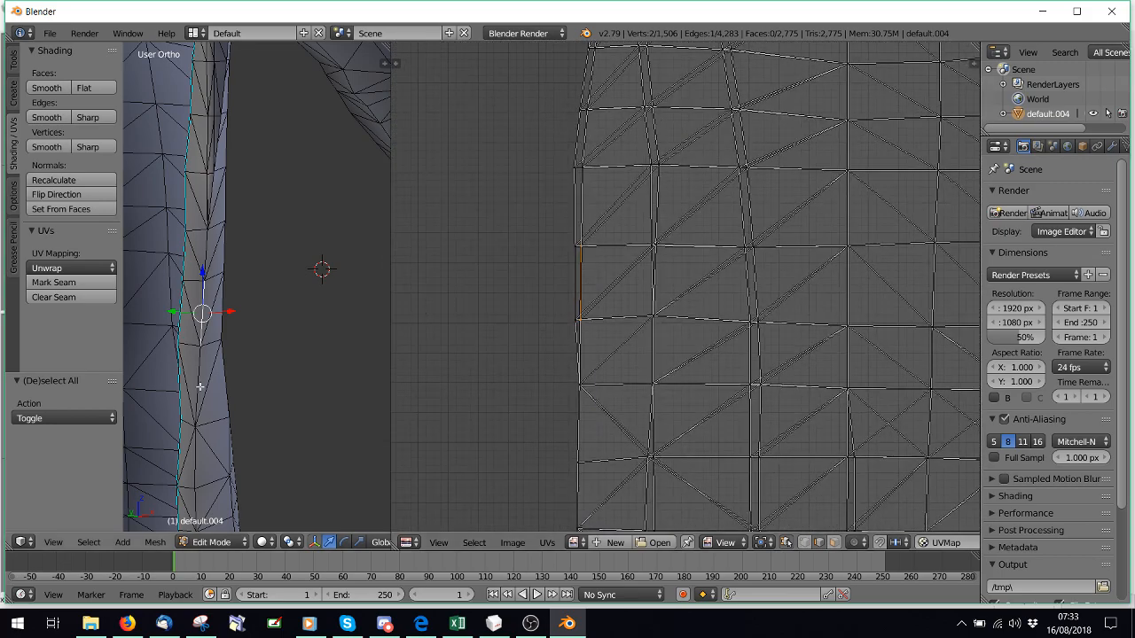
{"action": "middle_click_drag", "start_coordinate": [200, 385], "coordinate": [214, 375]}
{"action": "scroll", "coordinate": [618, 370], "scroll_direction": "down", "scroll_amount": 7}
{"action": "scroll", "coordinate": [618, 370], "scroll_direction": "up", "scroll_amount": 4}
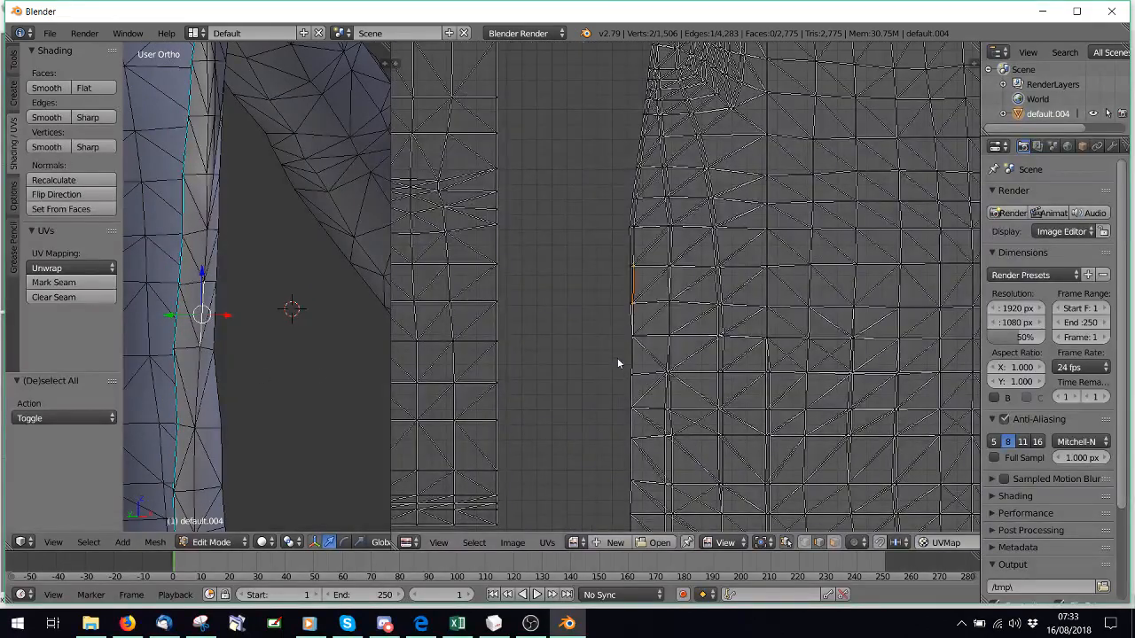
Select four connected edges on the coat's front border in the 3D view, starting at the hem and going upward.
{"action": "middle_click_drag", "start_coordinate": [227, 493], "coordinate": [271, 169], "text": "shift"}
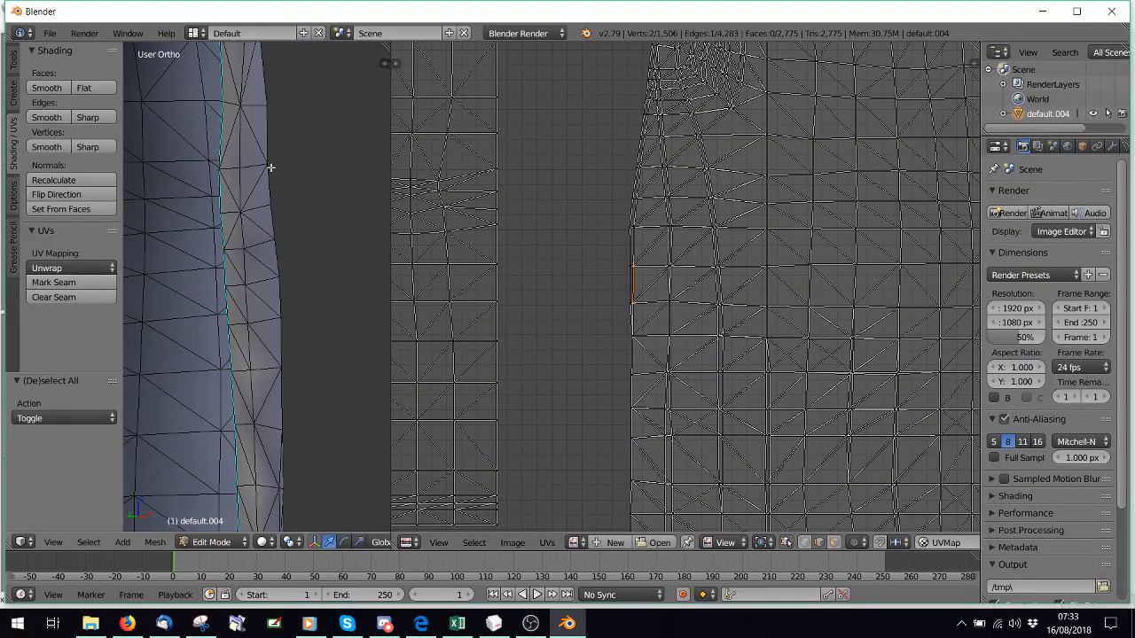
{"action": "scroll", "coordinate": [272, 170], "scroll_direction": "down", "scroll_amount": 3}
{"action": "scroll", "coordinate": [661, 299], "scroll_direction": "up", "scroll_amount": 1}
{"action": "middle_click_drag", "start_coordinate": [243, 479], "coordinate": [271, 172], "text": "shift"}
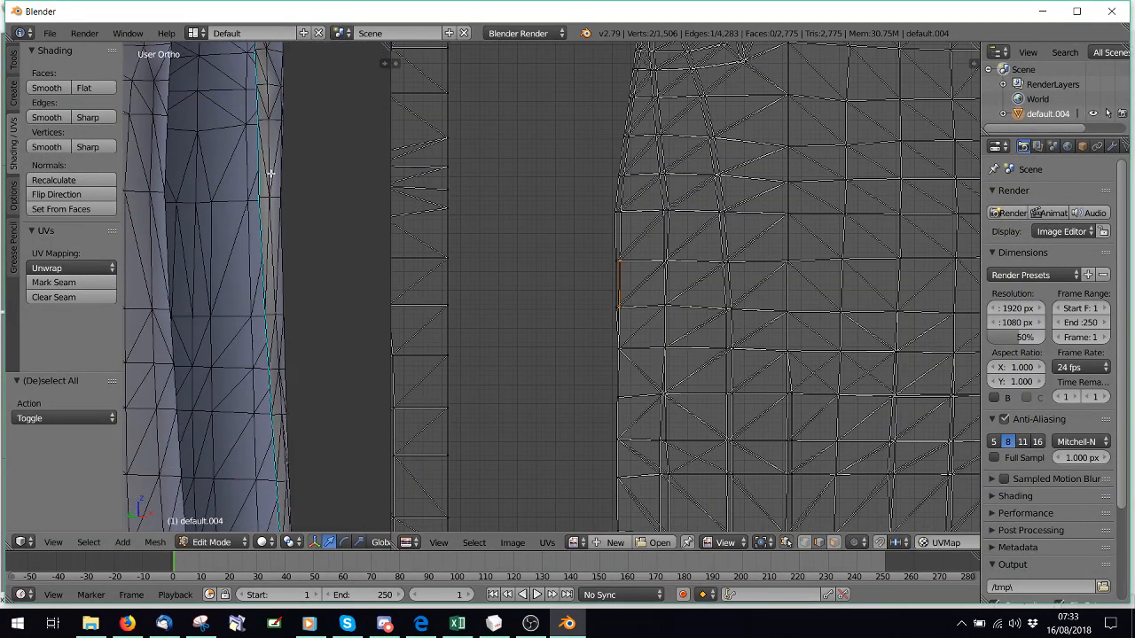
{"action": "middle_click_drag", "start_coordinate": [257, 426], "coordinate": [252, 75], "text": "shift"}
{"action": "mouse_move", "coordinate": [275, 227]}
{"action": "middle_mouse_down"}
{"action": "mouse_move", "coordinate": [194, 231]}
{"action": "mouse_move", "coordinate": [273, 221]}
{"action": "middle_mouse_up"}
{"action": "right_click", "coordinate": [298, 318]}
{"action": "right_click", "coordinate": [289, 239], "text": "shift"}
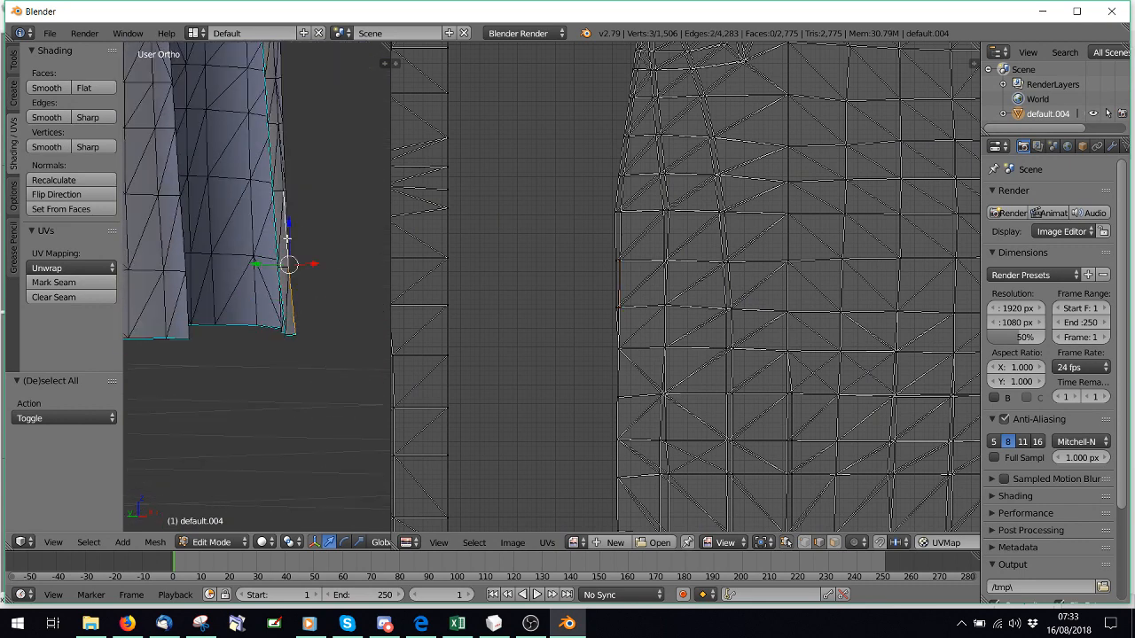
{"action": "middle_click_drag", "start_coordinate": [310, 172], "coordinate": [252, 312]}
{"action": "right_click", "coordinate": [277, 176], "text": "shift"}
{"action": "right_click", "coordinate": [264, 283], "text": "shift"}
{"action": "right_click", "coordinate": [260, 239], "text": "shift"}
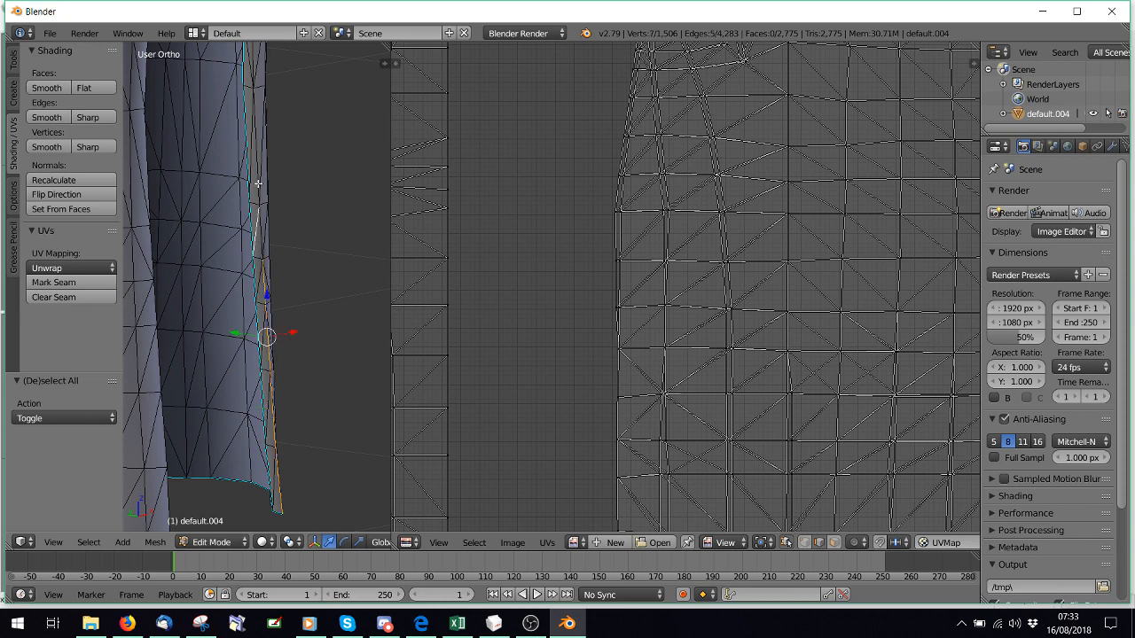
{"action": "key", "text": "ctrl+z"}
{"action": "right_click", "coordinate": [258, 231], "text": "shift"}
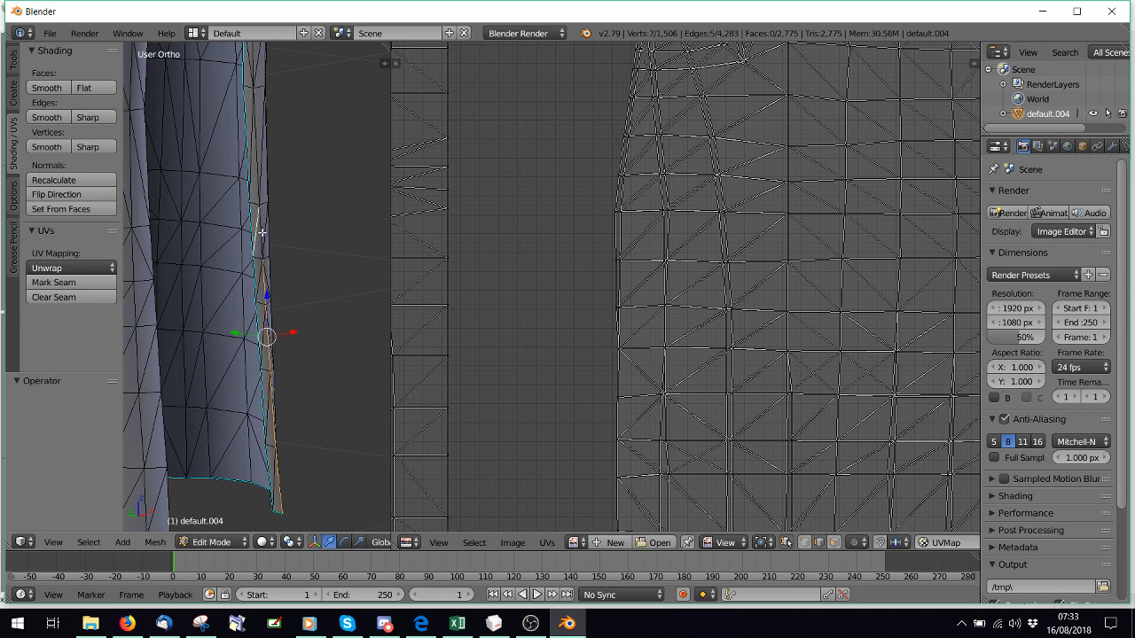
{"action": "right_click", "coordinate": [262, 241], "text": "shift"}
{"action": "right_click", "coordinate": [259, 237]}
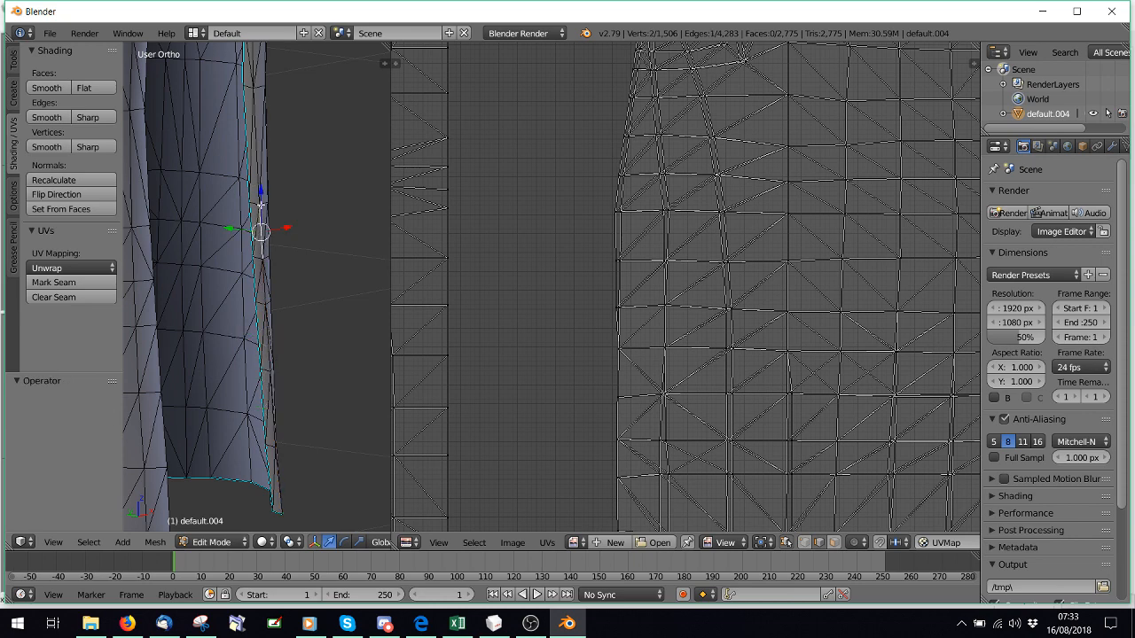
{"action": "key", "text": "ctrl+z"}
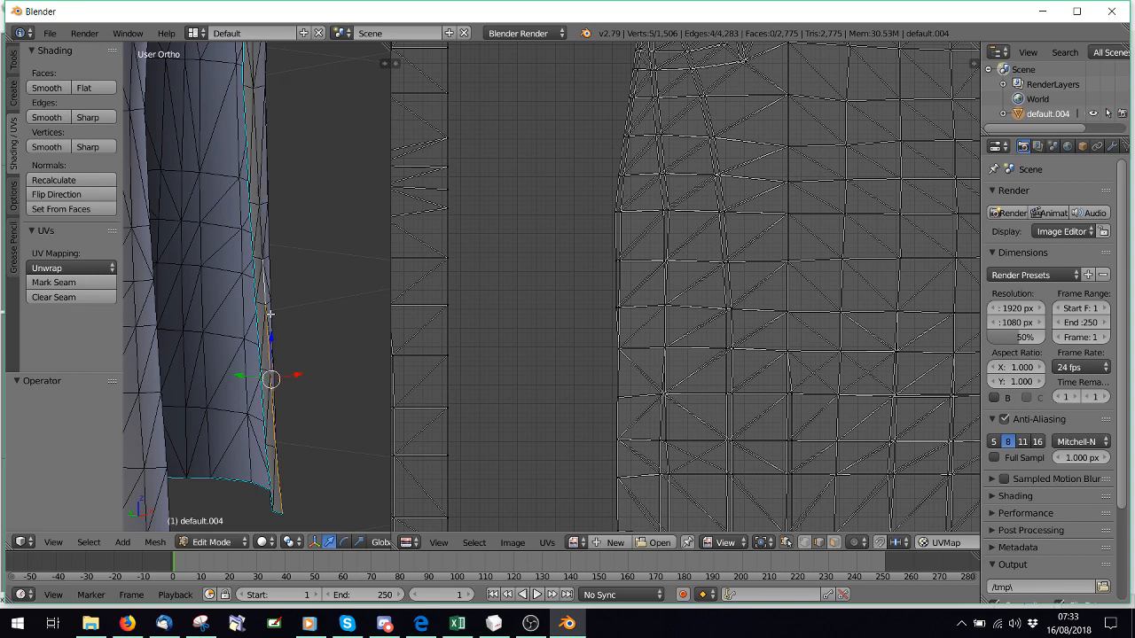
Extend the edge selection upward along the lower part of the coat's front border strip.
{"action": "right_click", "coordinate": [261, 234], "text": "shift"}
{"action": "middle_click_drag", "start_coordinate": [276, 198], "coordinate": [325, 195]}
{"action": "right_click", "coordinate": [286, 160], "text": "shift"}
{"action": "middle_click_drag", "start_coordinate": [295, 83], "coordinate": [225, 318], "text": "shift"}
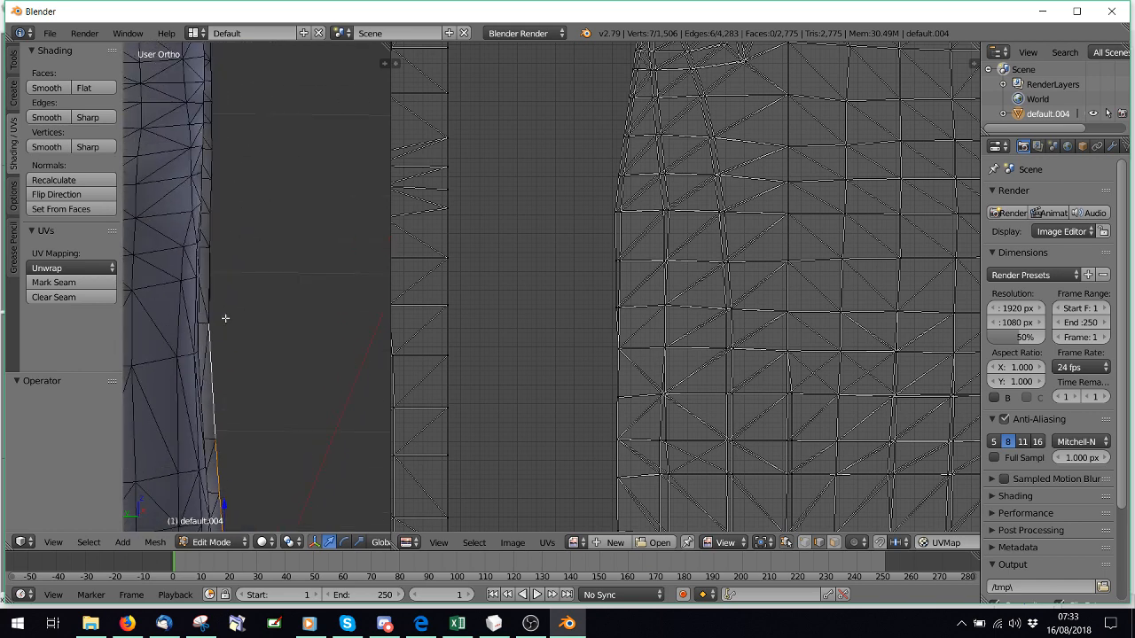
{"action": "right_click", "coordinate": [212, 268], "text": "shift"}
{"action": "middle_click_drag", "start_coordinate": [235, 251], "coordinate": [221, 278]}
{"action": "right_click", "coordinate": [212, 268], "text": "shift"}
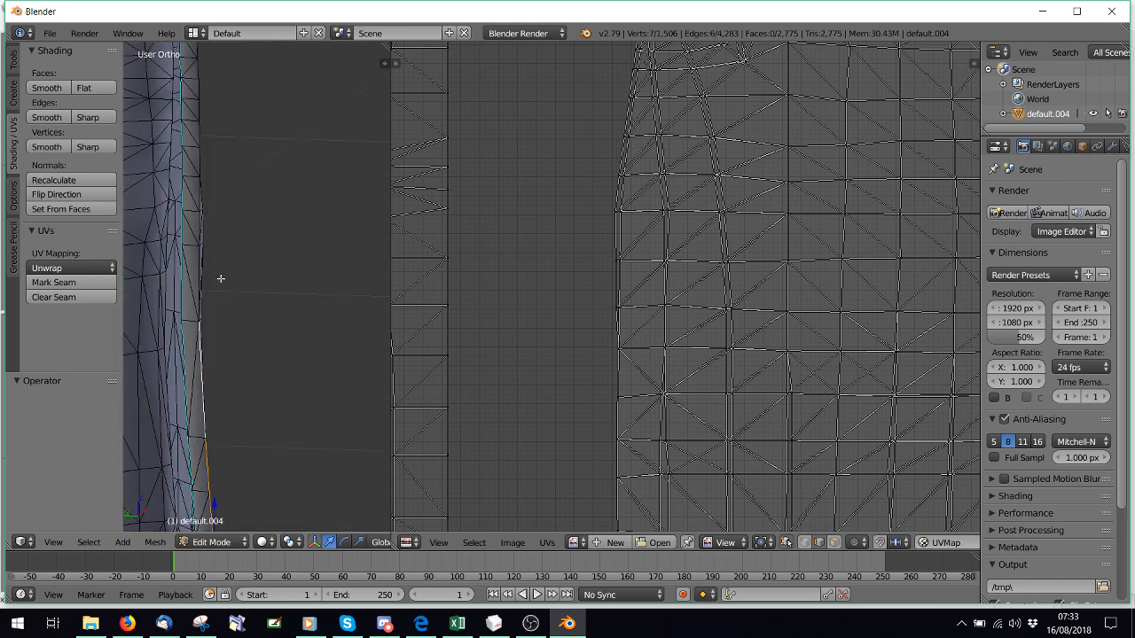
{"action": "right_click", "coordinate": [195, 263], "text": "shift"}
{"action": "right_click", "coordinate": [197, 215], "text": "shift"}
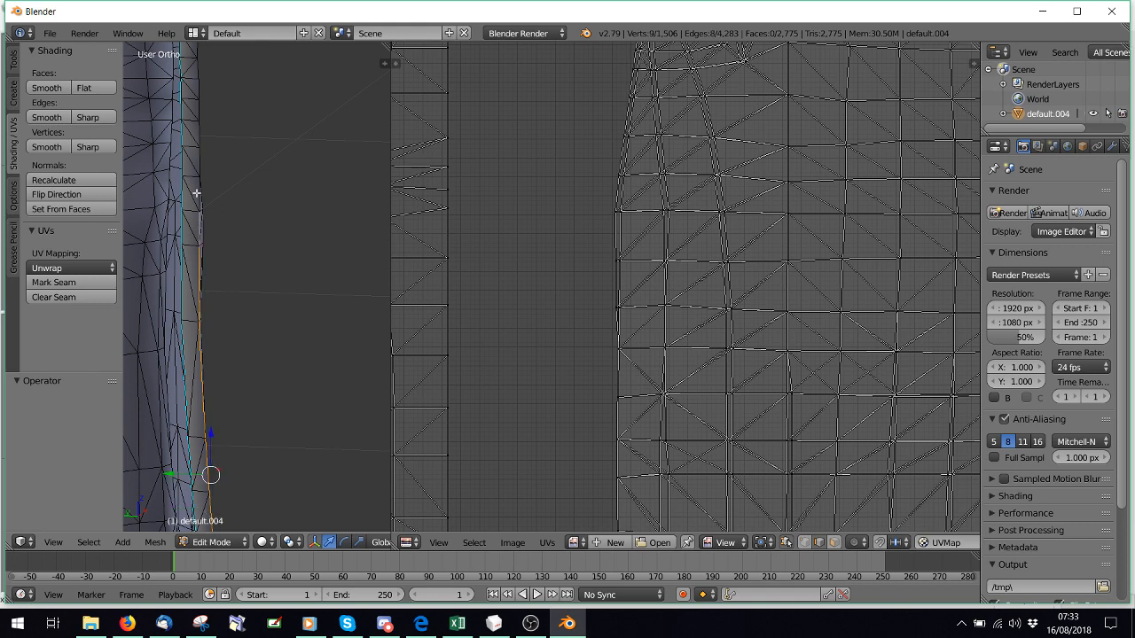
{"action": "right_click", "coordinate": [196, 193], "text": "shift"}
Continue the connected edge selection up the front border towards the lapel, undoing any wrongly picked edge.
{"action": "middle_click_drag", "start_coordinate": [240, 221], "coordinate": [276, 330]}
{"action": "right_click", "coordinate": [279, 321], "text": "shift"}
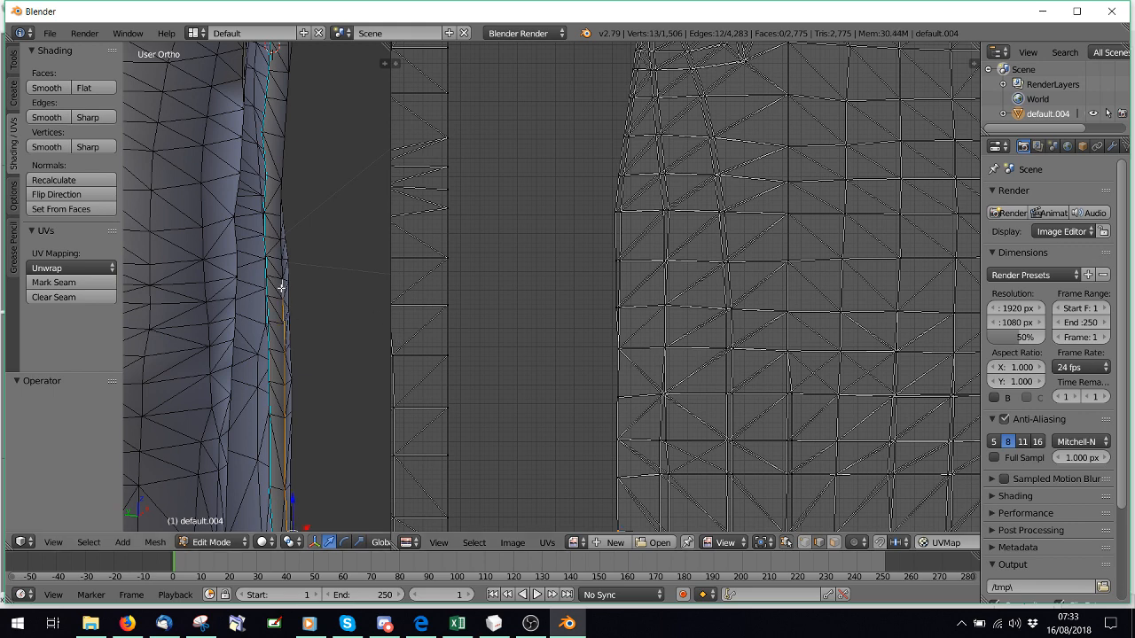
{"action": "right_click", "coordinate": [279, 251], "text": "shift"}
{"action": "right_click", "coordinate": [280, 211], "text": "shift"}
{"action": "key", "text": "ctrl+z"}
{"action": "middle_click_drag", "start_coordinate": [298, 255], "coordinate": [237, 255]}
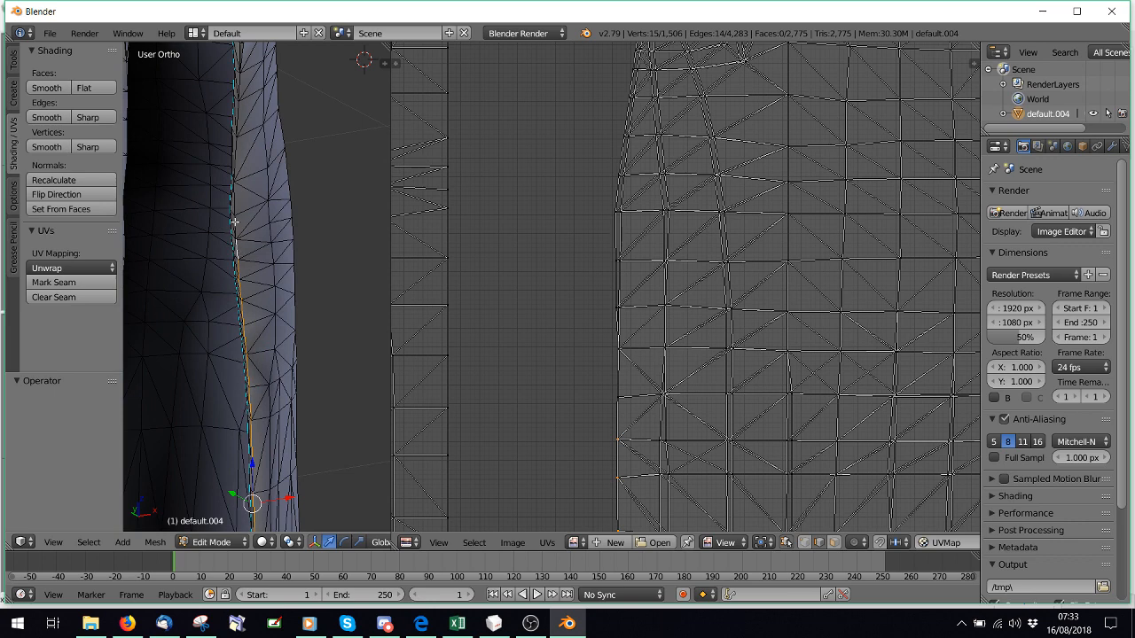
{"action": "right_click", "coordinate": [234, 218], "text": "shift"}
{"action": "right_click", "coordinate": [234, 192], "text": "shift"}
{"action": "right_click", "coordinate": [237, 157], "text": "shift"}
{"action": "middle_click_drag", "start_coordinate": [240, 215], "coordinate": [230, 339]}
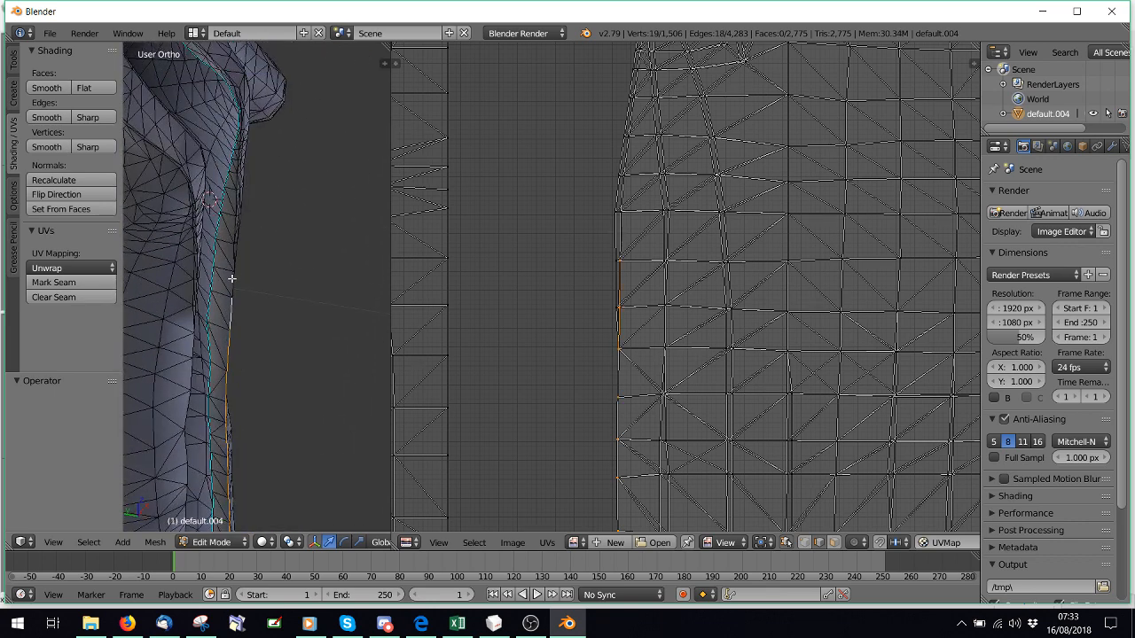
Finish the border selection just below the lapel and remove the stray edges picked beyond the line.
{"action": "middle_click_drag", "start_coordinate": [232, 261], "coordinate": [257, 386]}
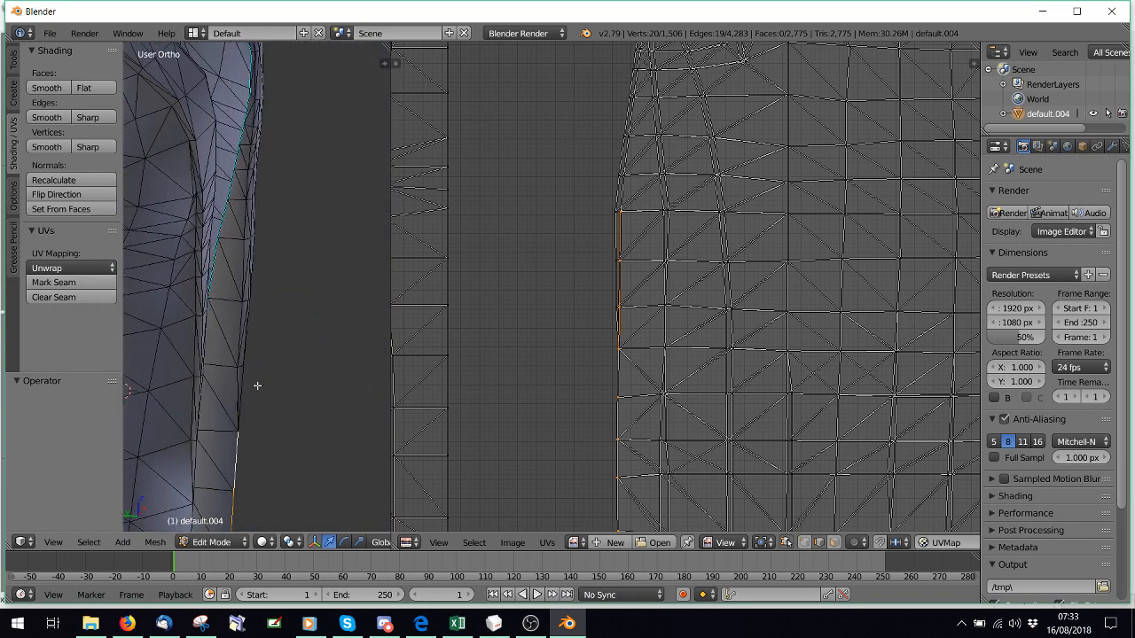
{"action": "right_click", "coordinate": [240, 319], "text": "shift"}
{"action": "middle_click_drag", "start_coordinate": [248, 252], "coordinate": [302, 314]}
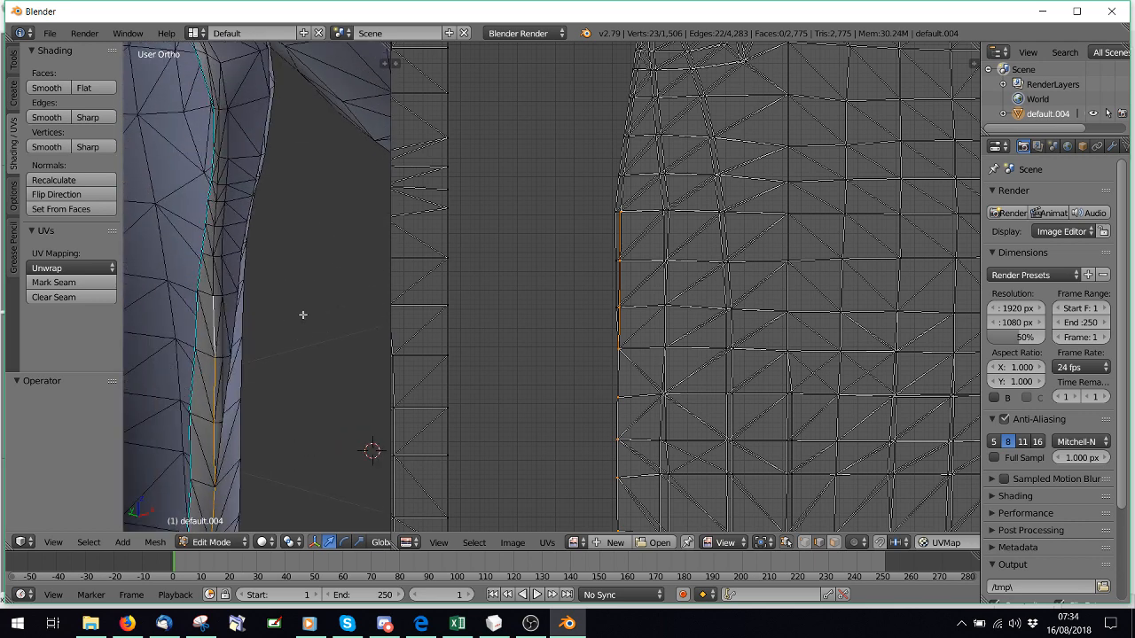
{"action": "middle_click_drag", "start_coordinate": [211, 290], "coordinate": [193, 277]}
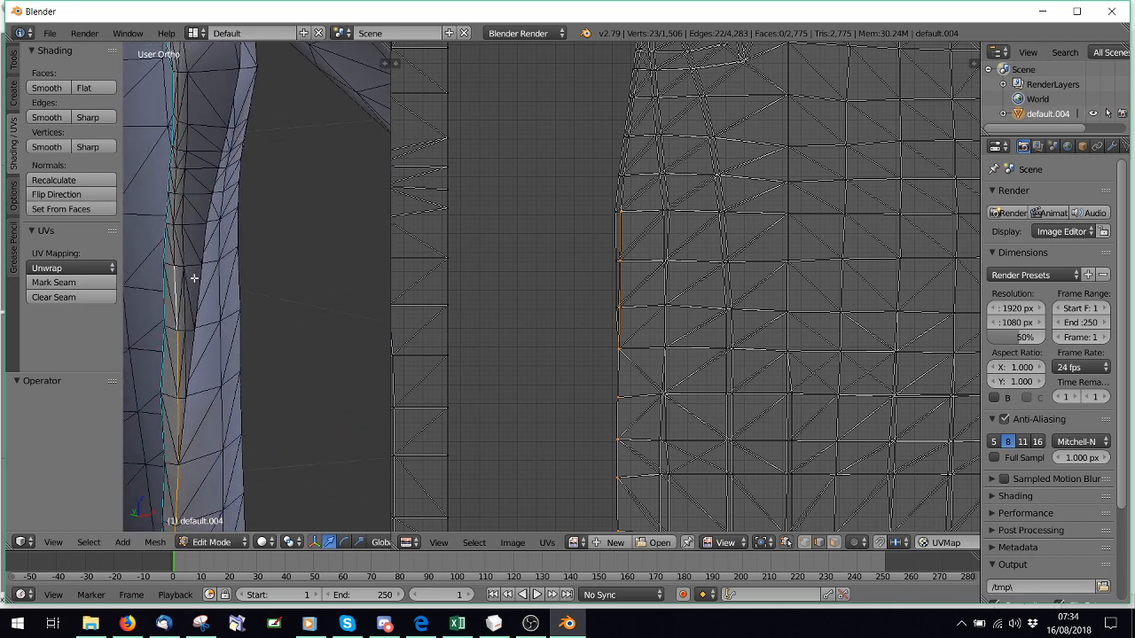
{"action": "right_click", "coordinate": [175, 289], "text": "shift"}
{"action": "right_click", "coordinate": [176, 355], "text": "shift"}
{"action": "middle_click_drag", "start_coordinate": [186, 431], "coordinate": [274, 325]}
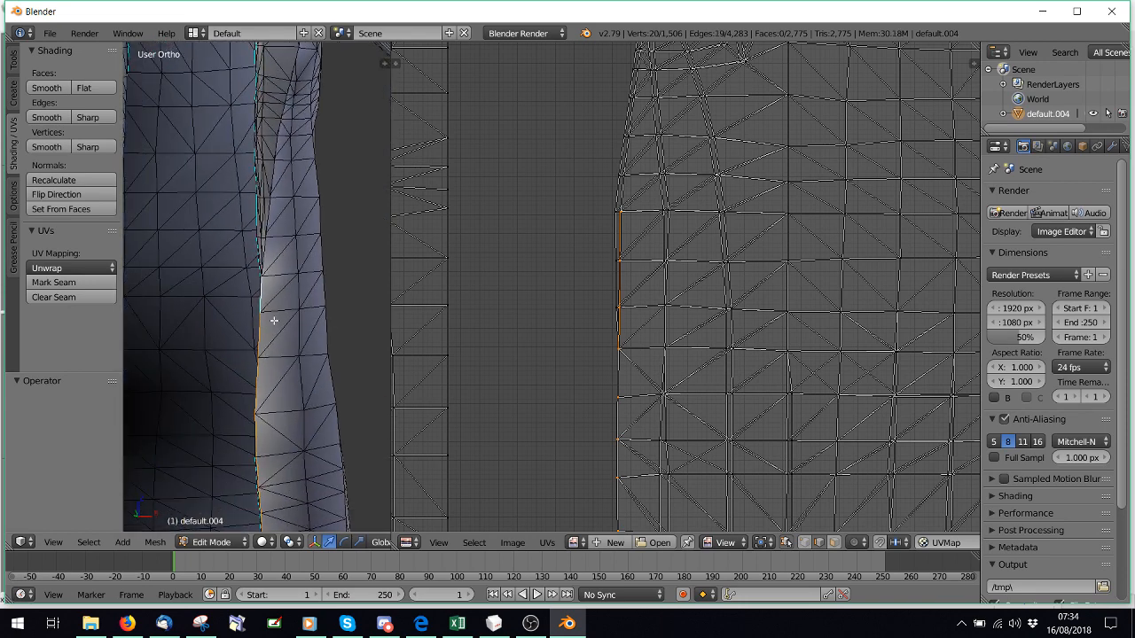
Apply Edge Split to the selected front border line and check the coat's shading in Object Mode.
{"action": "key", "text": "space"}
{"action": "left_click", "coordinate": [372, 352]}
{"action": "scroll", "coordinate": [320, 349], "scroll_direction": "down", "scroll_amount": 7}
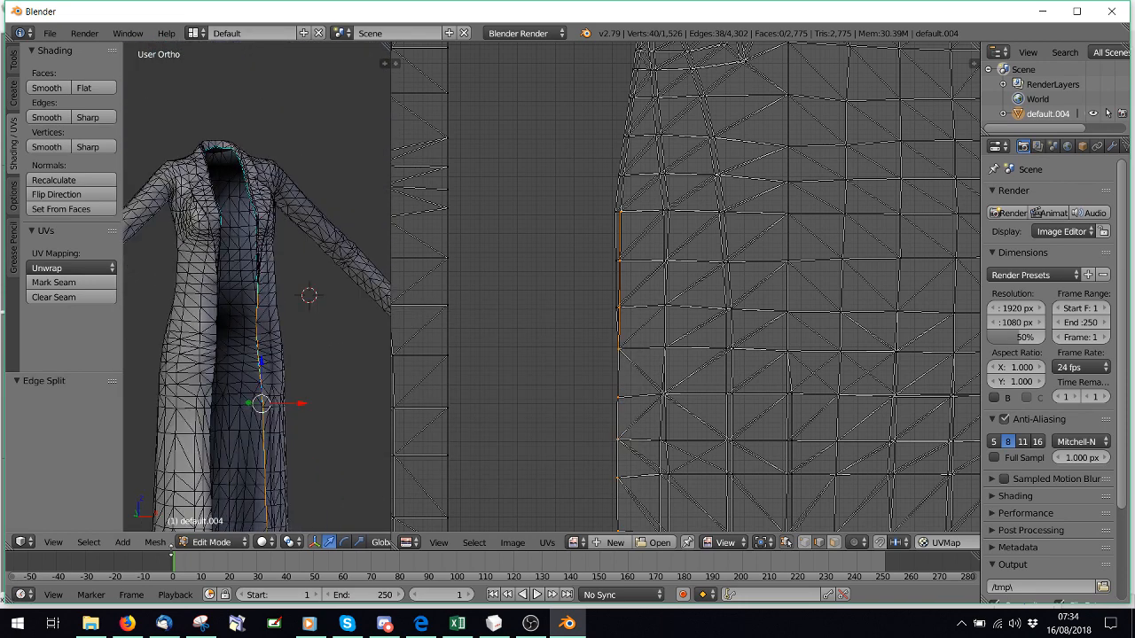
{"action": "left_click", "coordinate": [194, 541]}
{"action": "left_click", "coordinate": [201, 525]}
{"action": "middle_click_drag", "start_coordinate": [261, 433], "coordinate": [218, 431]}
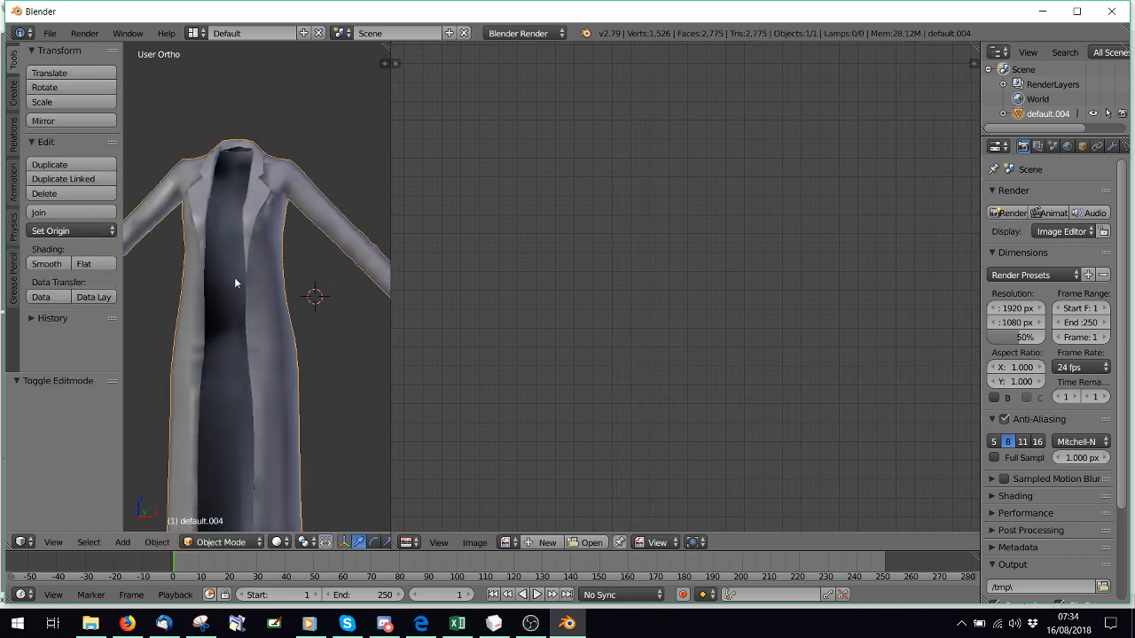
{"action": "middle_click_drag", "start_coordinate": [236, 281], "coordinate": [219, 366]}
{"action": "middle_click_drag", "start_coordinate": [187, 490], "coordinate": [203, 458]}
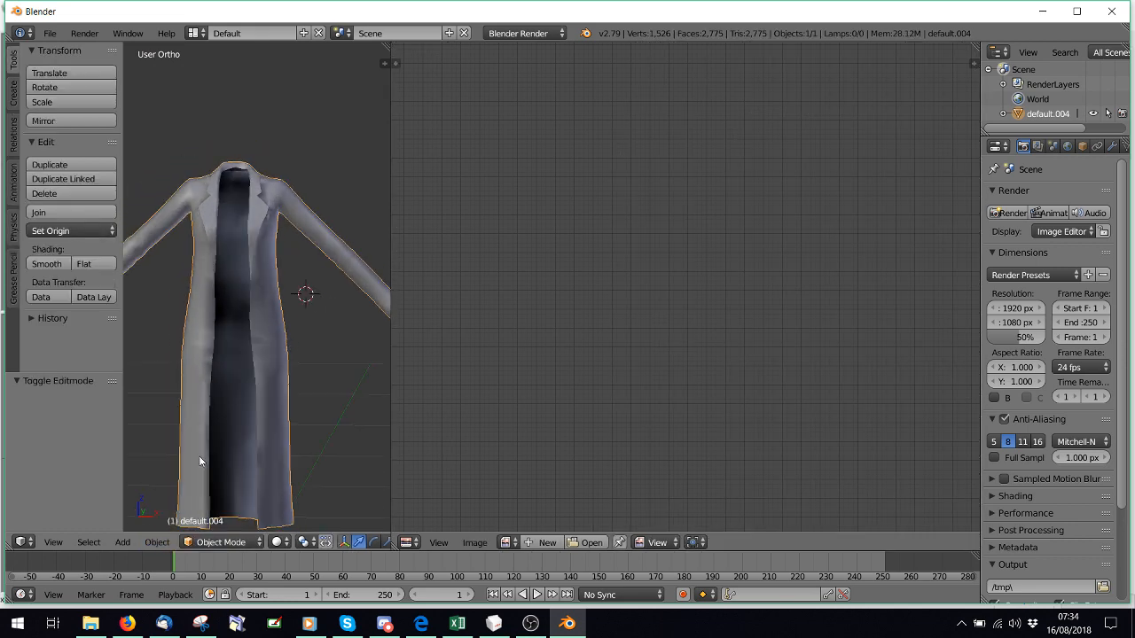
In Edit Mode, select five connected edges on the opposite front border, starting at the hem and going upward.
{"action": "left_click", "coordinate": [190, 542]}
{"action": "left_click", "coordinate": [200, 509]}
{"action": "middle_click_drag", "start_coordinate": [222, 358], "coordinate": [150, 346]}
{"action": "middle_click_drag", "start_coordinate": [212, 326], "coordinate": [302, 311], "text": "shift"}
{"action": "scroll", "coordinate": [295, 306], "scroll_direction": "up", "scroll_amount": 4}
{"action": "middle_click_drag", "start_coordinate": [313, 382], "coordinate": [164, 174], "text": "shift"}
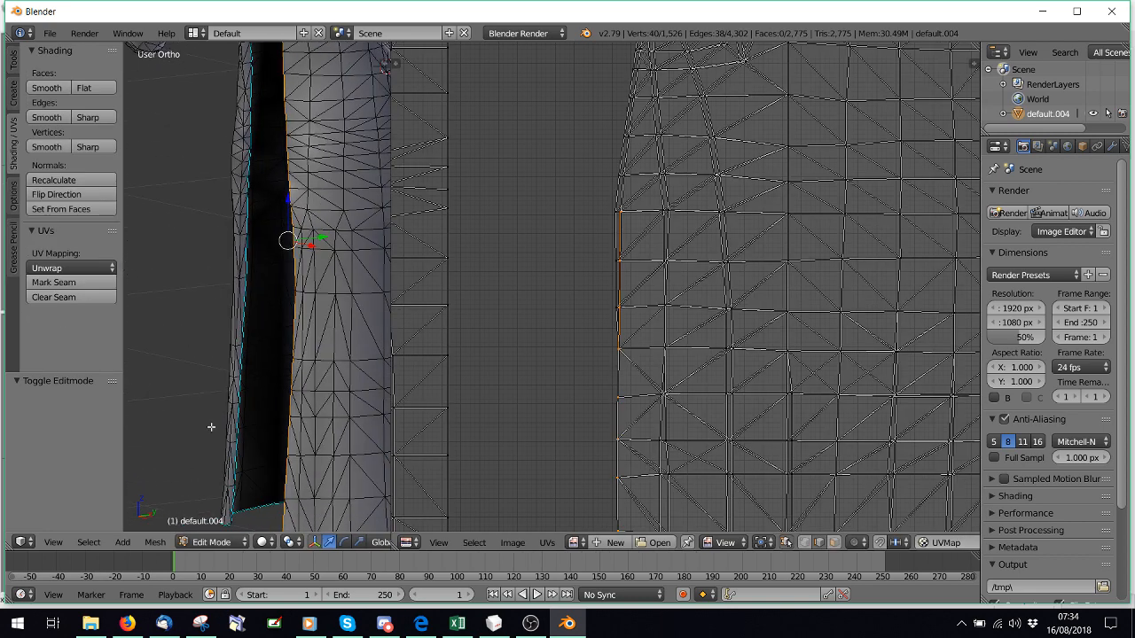
{"action": "middle_click_drag", "start_coordinate": [211, 428], "coordinate": [187, 199], "text": "shift"}
{"action": "middle_click_drag", "start_coordinate": [168, 294], "coordinate": [223, 456]}
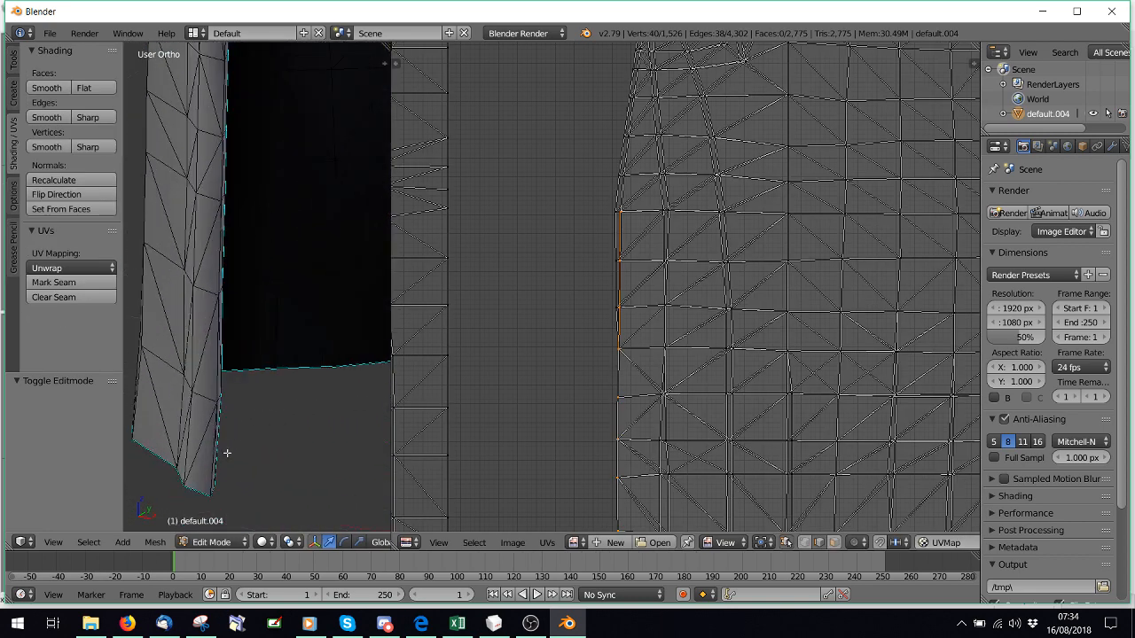
{"action": "right_click", "coordinate": [210, 465]}
{"action": "right_click", "coordinate": [213, 363], "text": "shift"}
{"action": "right_click", "coordinate": [219, 261], "text": "shift"}
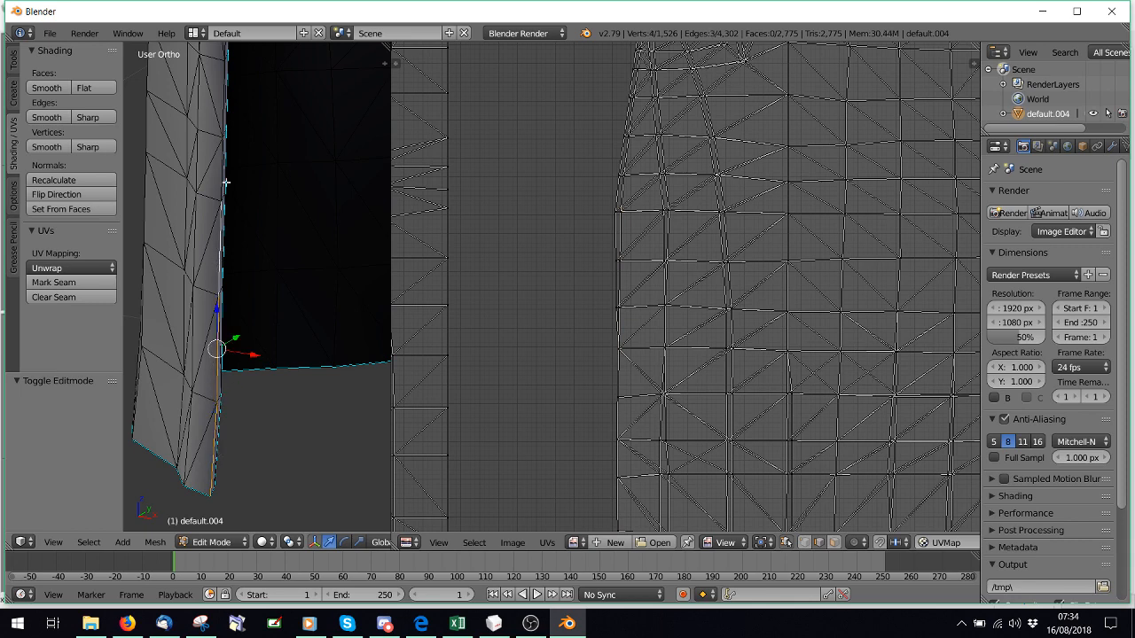
{"action": "right_click", "coordinate": [217, 151], "text": "shift"}
{"action": "right_click", "coordinate": [220, 96], "text": "shift"}
{"action": "middle_click_drag", "start_coordinate": [266, 154], "coordinate": [250, 519], "text": "shift"}
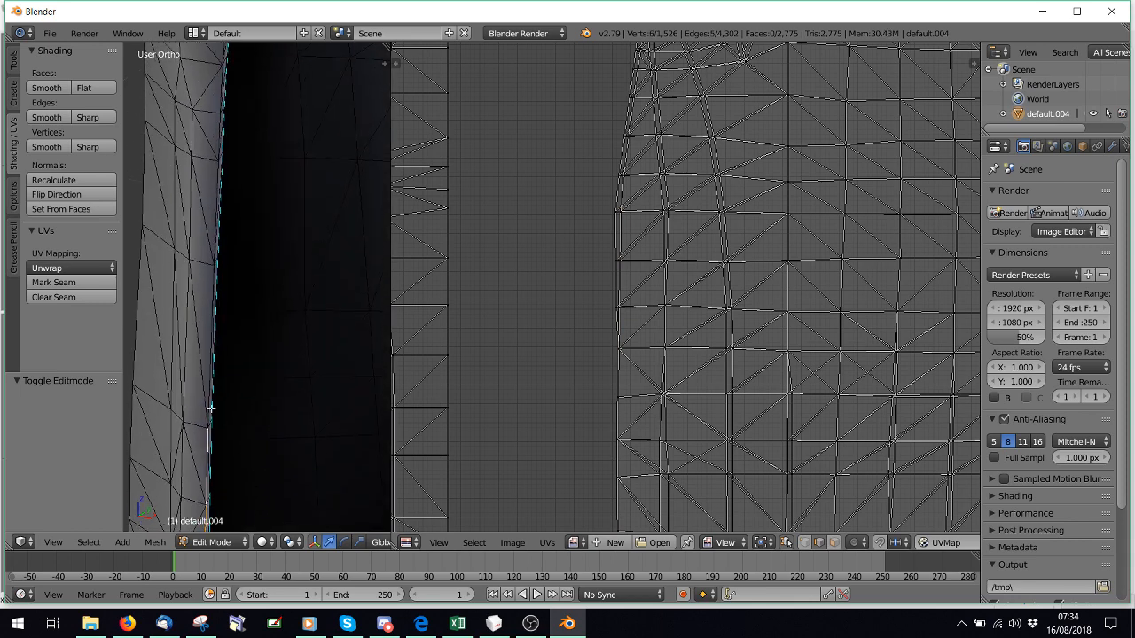
Extend the edge selection up the opposite front border to the lapel, undoing any wrongly picked edge.
{"action": "middle_click_drag", "start_coordinate": [213, 373], "coordinate": [158, 388]}
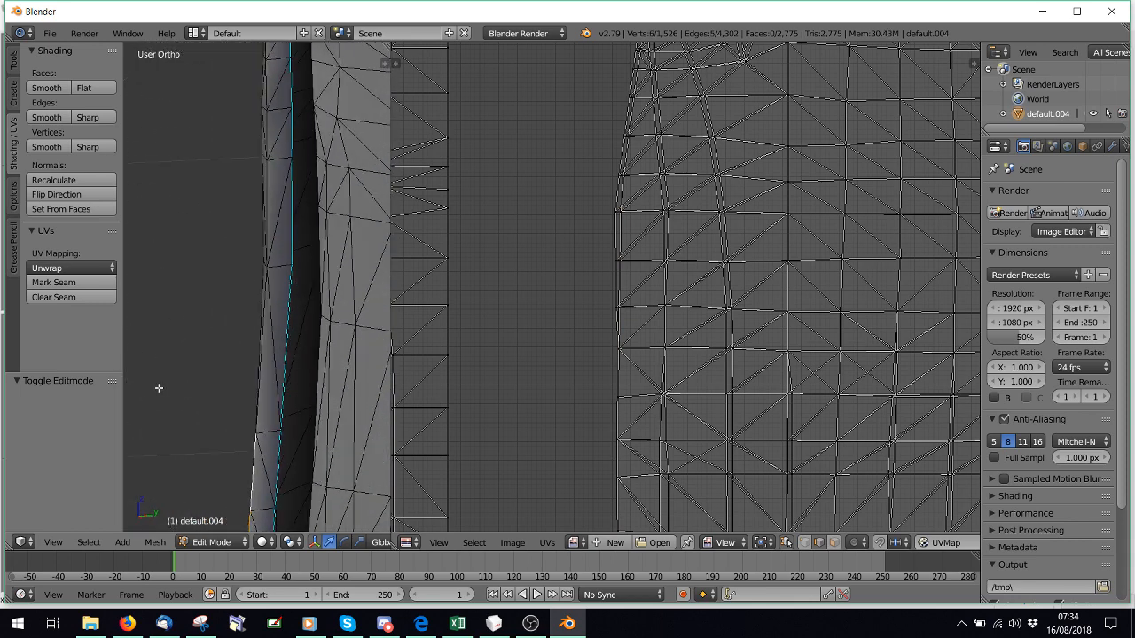
{"action": "mouse_move", "coordinate": [265, 378]}
{"action": "middle_mouse_down"}
{"action": "mouse_move", "coordinate": [256, 373]}
{"action": "mouse_move", "coordinate": [272, 367]}
{"action": "middle_mouse_up"}
{"action": "right_click", "coordinate": [272, 367], "text": "shift"}
{"action": "right_click", "coordinate": [277, 213], "text": "shift"}
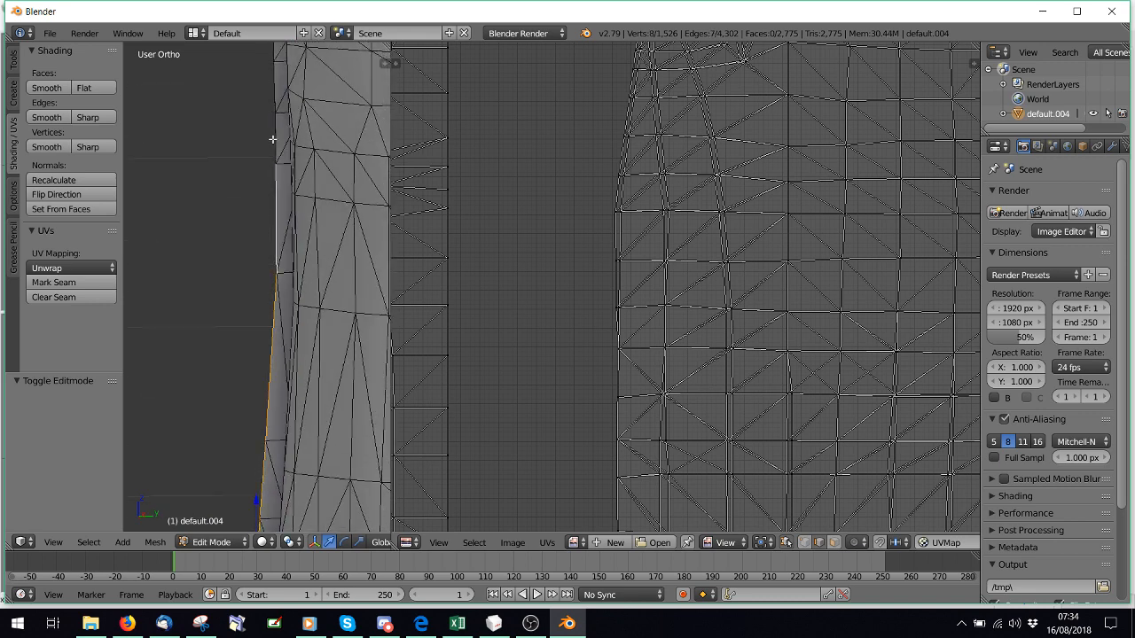
{"action": "right_click", "coordinate": [274, 140], "text": "shift"}
{"action": "key", "text": "ctrl+z"}
{"action": "right_click", "coordinate": [275, 131], "text": "shift"}
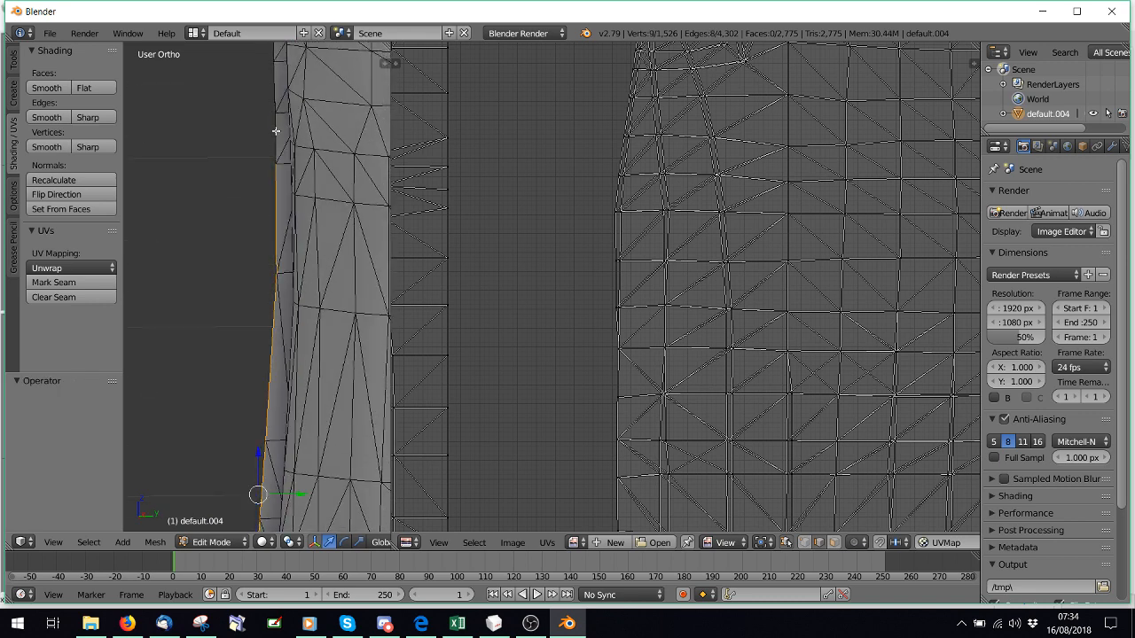
{"action": "key", "text": "ctrl+z"}
{"action": "right_click", "coordinate": [275, 89], "text": "shift"}
{"action": "middle_click_drag", "start_coordinate": [276, 175], "coordinate": [252, 425], "text": "shift"}
{"action": "right_click", "coordinate": [267, 384], "text": "shift"}
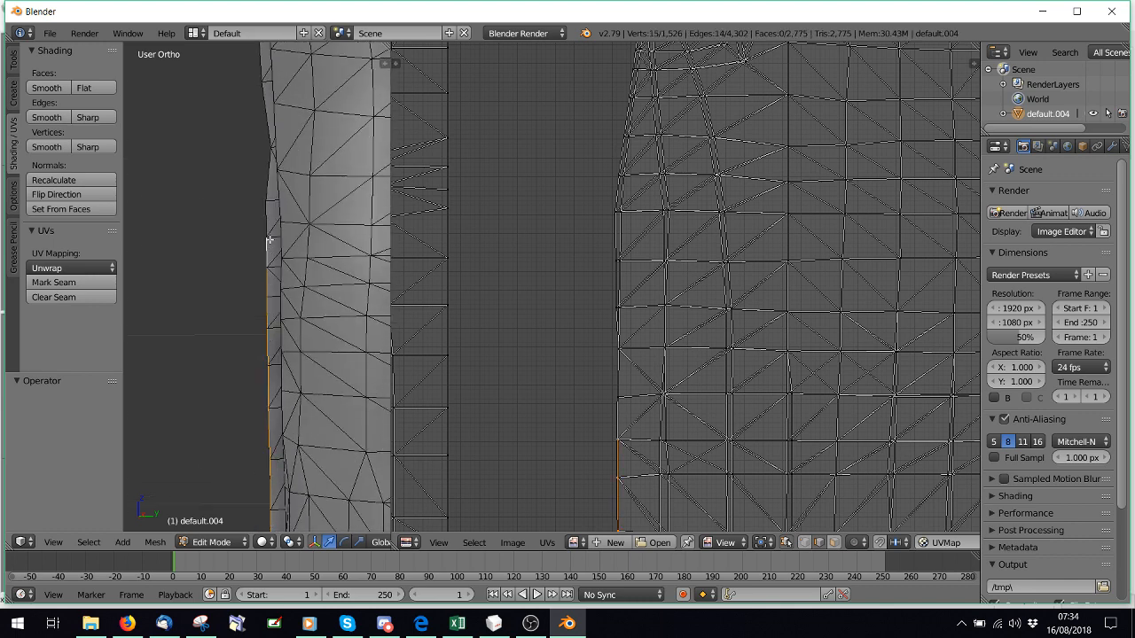
{"action": "middle_click_drag", "start_coordinate": [262, 219], "coordinate": [261, 426], "text": "shift"}
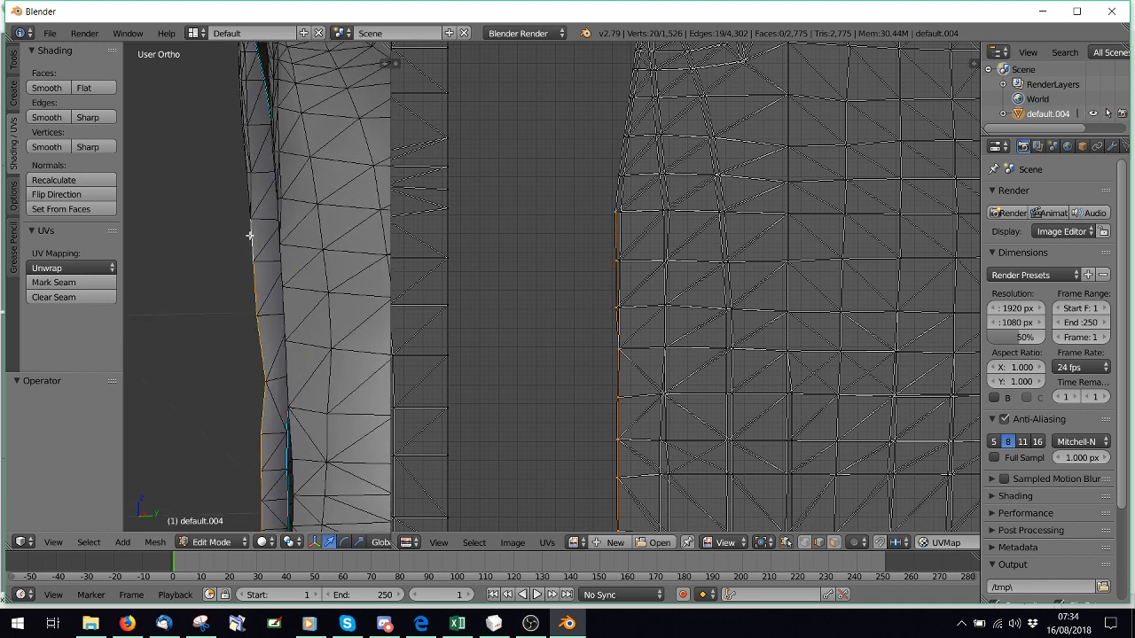
Apply Edge Split to the opposite border's selected line and review the whole coat in Object Mode.
{"action": "middle_click_drag", "start_coordinate": [256, 185], "coordinate": [126, 227]}
{"action": "key", "text": "space"}
{"action": "left_click", "coordinate": [363, 363]}
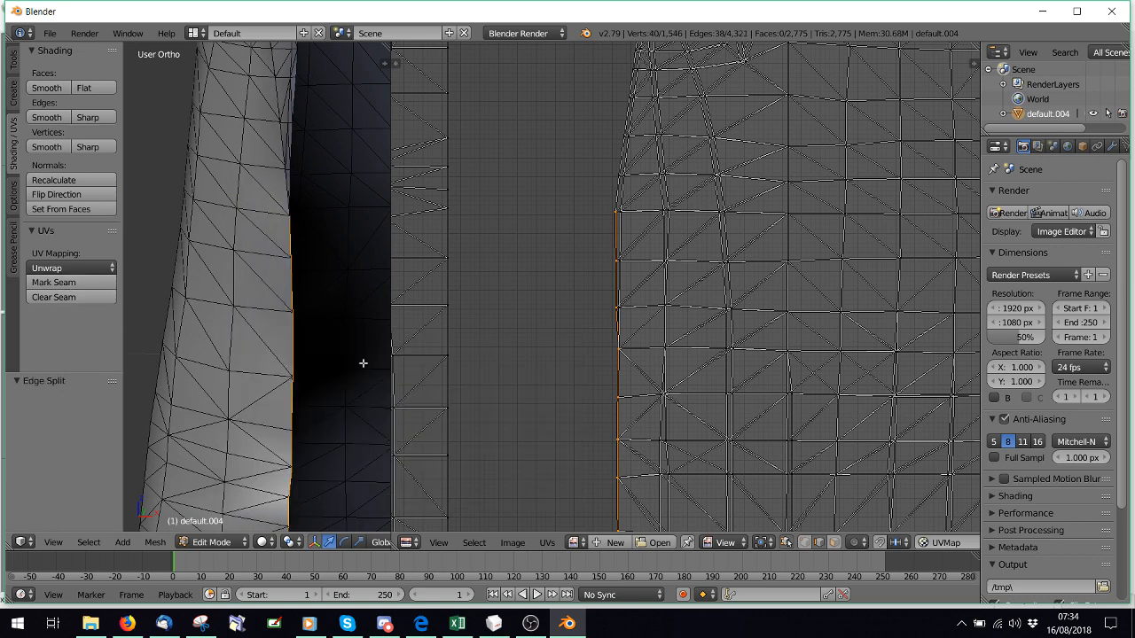
{"action": "scroll", "coordinate": [263, 311], "scroll_direction": "down", "scroll_amount": 6}
{"action": "left_click", "coordinate": [213, 541]}
{"action": "left_click", "coordinate": [213, 524]}
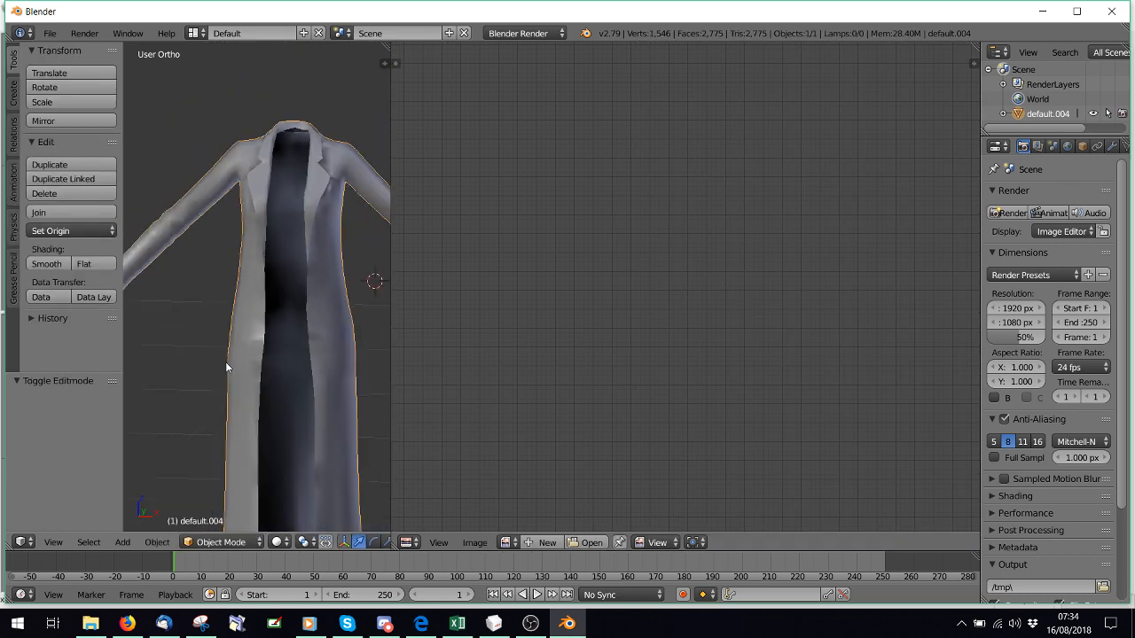
{"action": "middle_click_drag", "start_coordinate": [225, 361], "coordinate": [260, 326]}
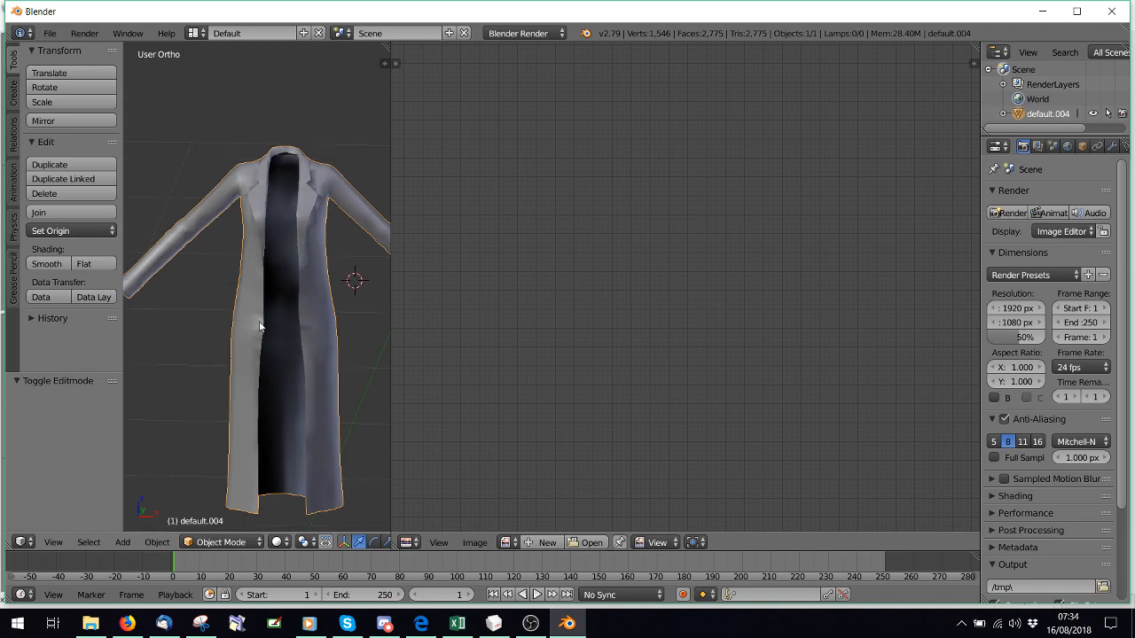
Examine the full UV layout and the sleeve down to its cuff, as a mesh in Edit Mode and shaded in Object Mode.
{"action": "left_click", "coordinate": [222, 542]}
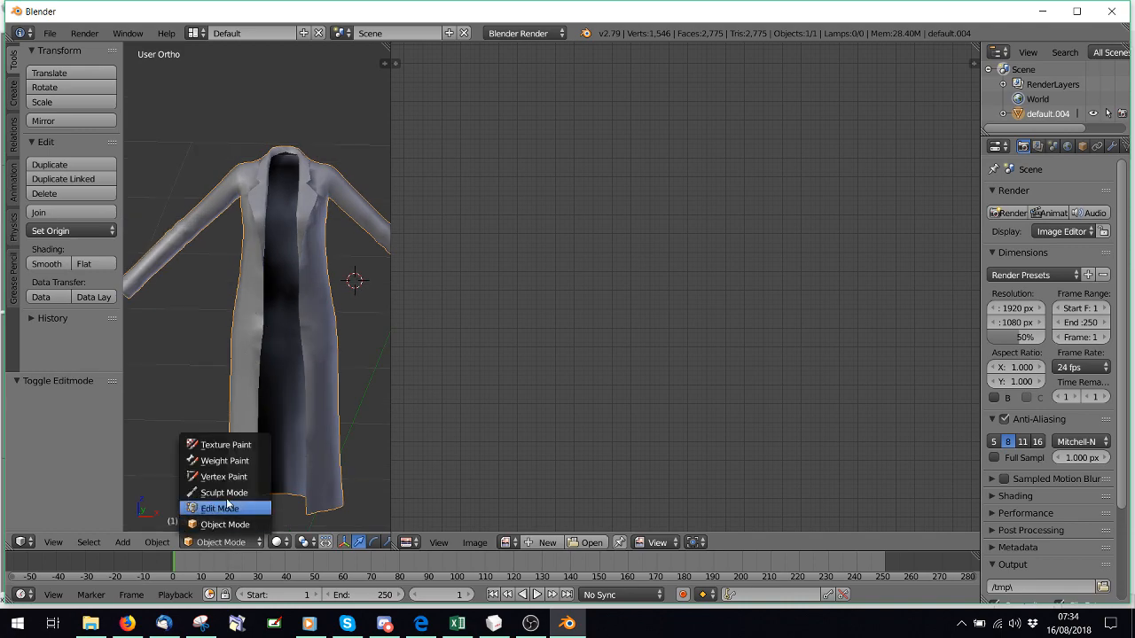
{"action": "left_click", "coordinate": [217, 506]}
{"action": "middle_click_drag", "start_coordinate": [342, 344], "coordinate": [337, 324]}
{"action": "scroll", "coordinate": [637, 284], "scroll_direction": "down", "scroll_amount": 8}
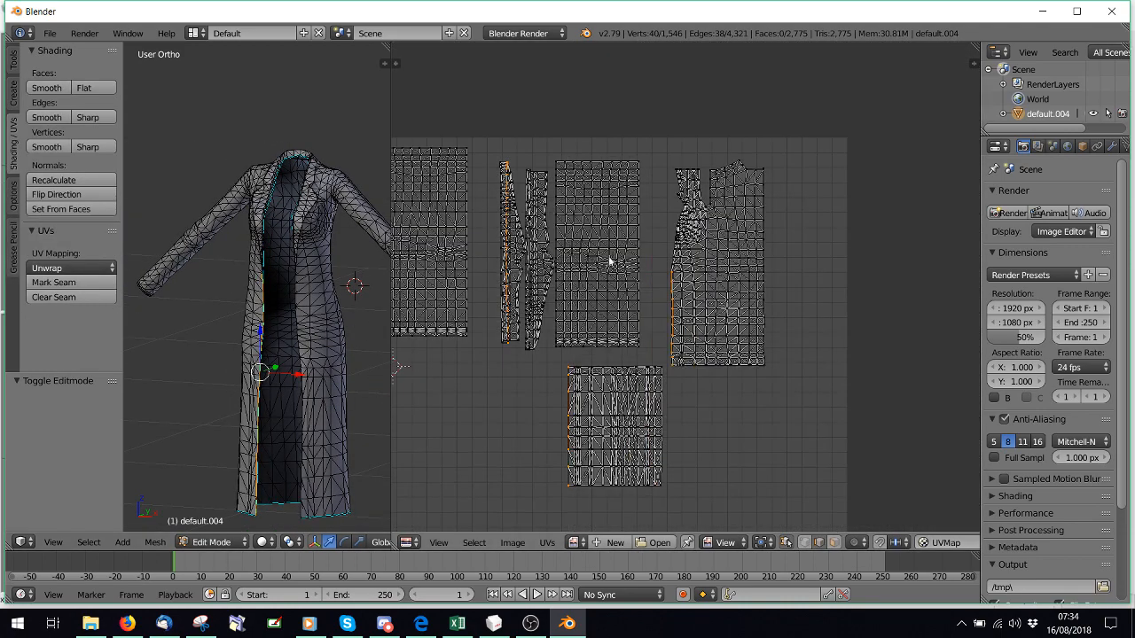
{"action": "middle_click_drag", "start_coordinate": [610, 262], "coordinate": [685, 315]}
{"action": "middle_click_drag", "start_coordinate": [337, 310], "coordinate": [258, 210]}
{"action": "middle_click_drag", "start_coordinate": [301, 262], "coordinate": [219, 294], "text": "shift"}
{"action": "middle_click_drag", "start_coordinate": [243, 359], "coordinate": [274, 392]}
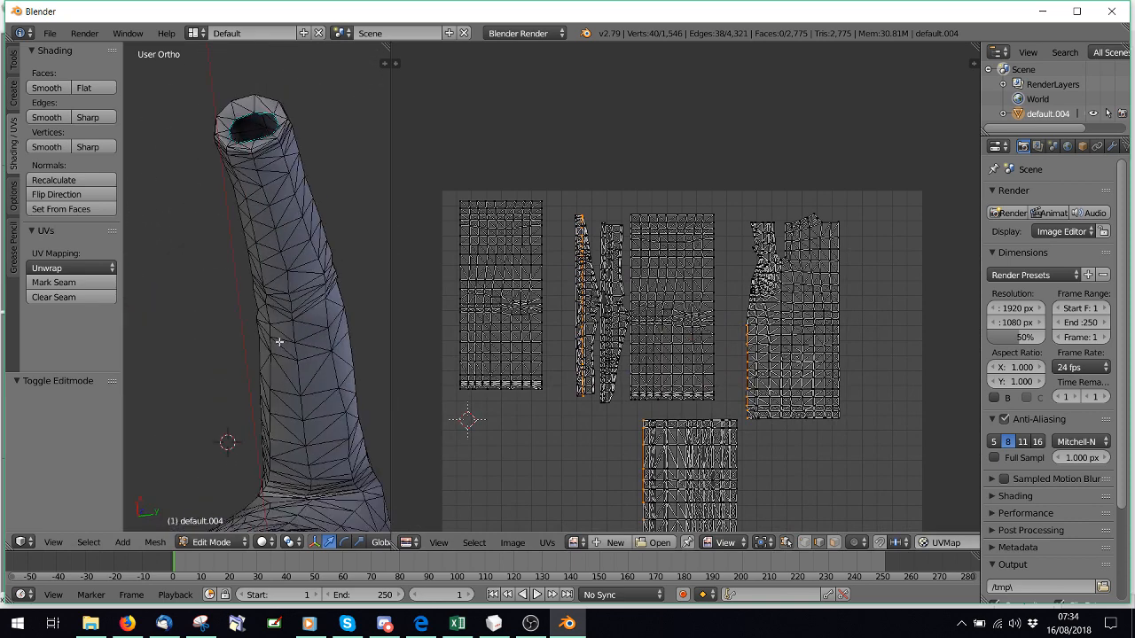
{"action": "middle_click_drag", "start_coordinate": [282, 433], "coordinate": [337, 304]}
{"action": "left_click", "coordinate": [211, 542]}
{"action": "left_click", "coordinate": [217, 524]}
In Edit Mode, border-select the long side edge line of the leftmost rectangular island in the UV layout.
{"action": "left_click", "coordinate": [212, 542]}
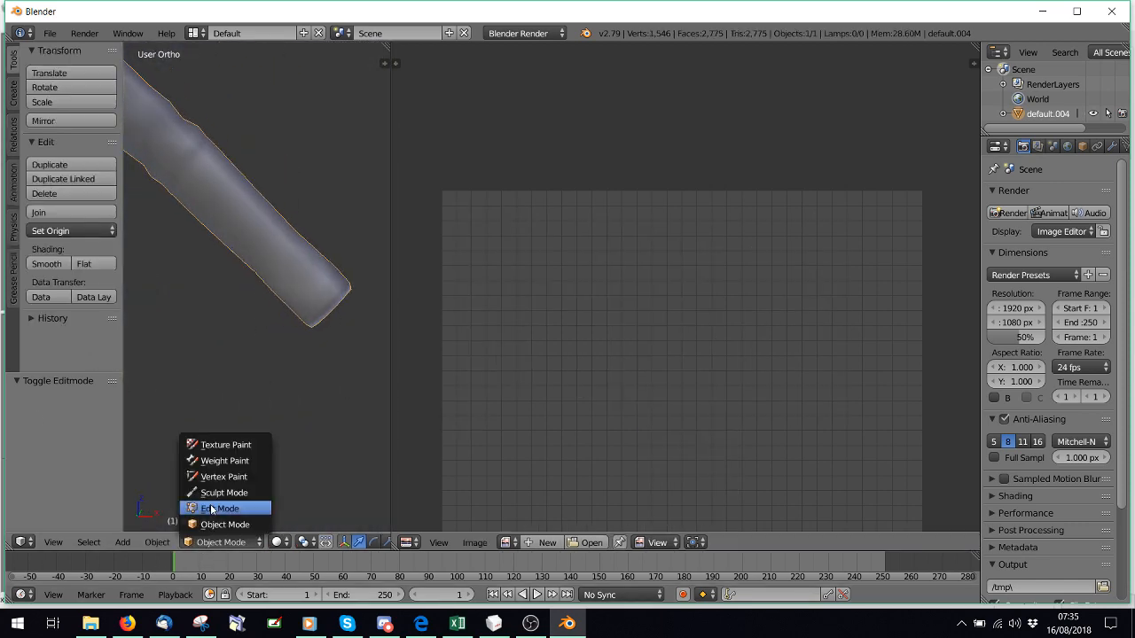
{"action": "left_click", "coordinate": [208, 508]}
{"action": "middle_click_drag", "start_coordinate": [547, 398], "coordinate": [719, 400]}
{"action": "scroll", "coordinate": [314, 325], "scroll_direction": "down", "scroll_amount": 3}
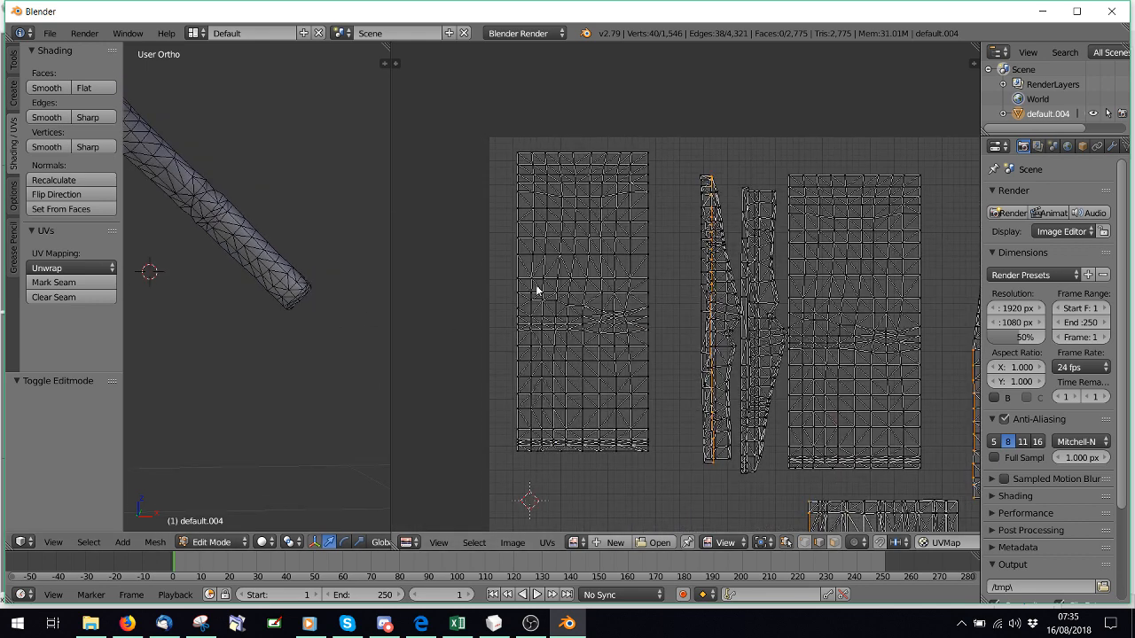
{"action": "key", "text": "b"}
{"action": "left_click_drag", "start_coordinate": [496, 128], "coordinate": [523, 467]}
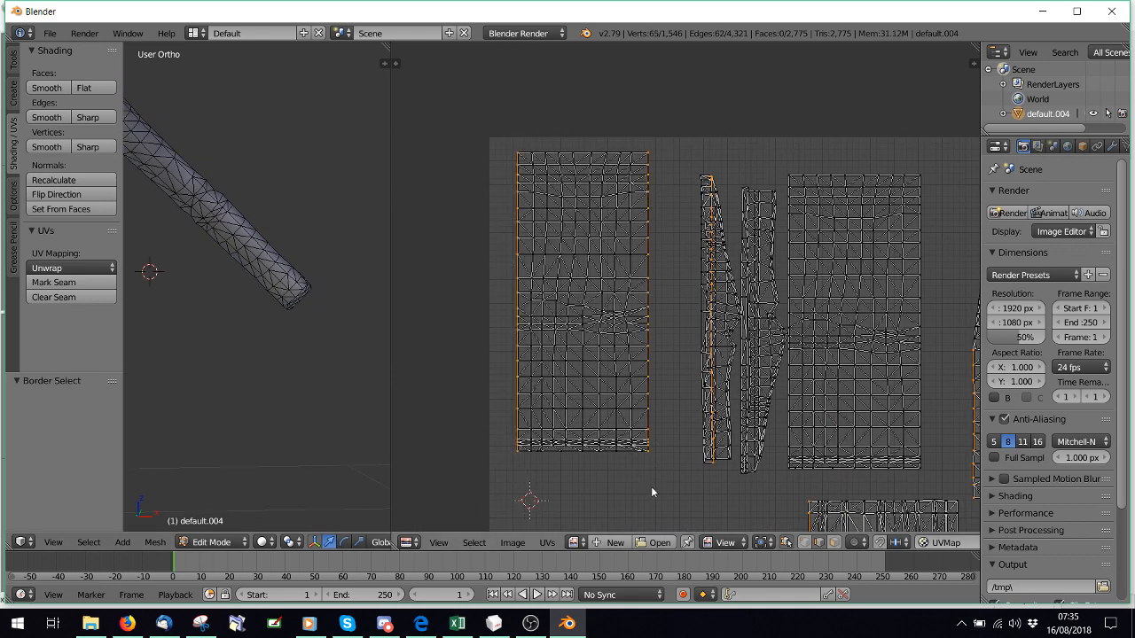
Apply Edge Split to the edges selected along the leftmost UV island's long sides.
{"action": "scroll", "coordinate": [652, 488], "scroll_direction": "down", "scroll_amount": 2}
{"action": "middle_click_drag", "start_coordinate": [774, 417], "coordinate": [649, 263]}
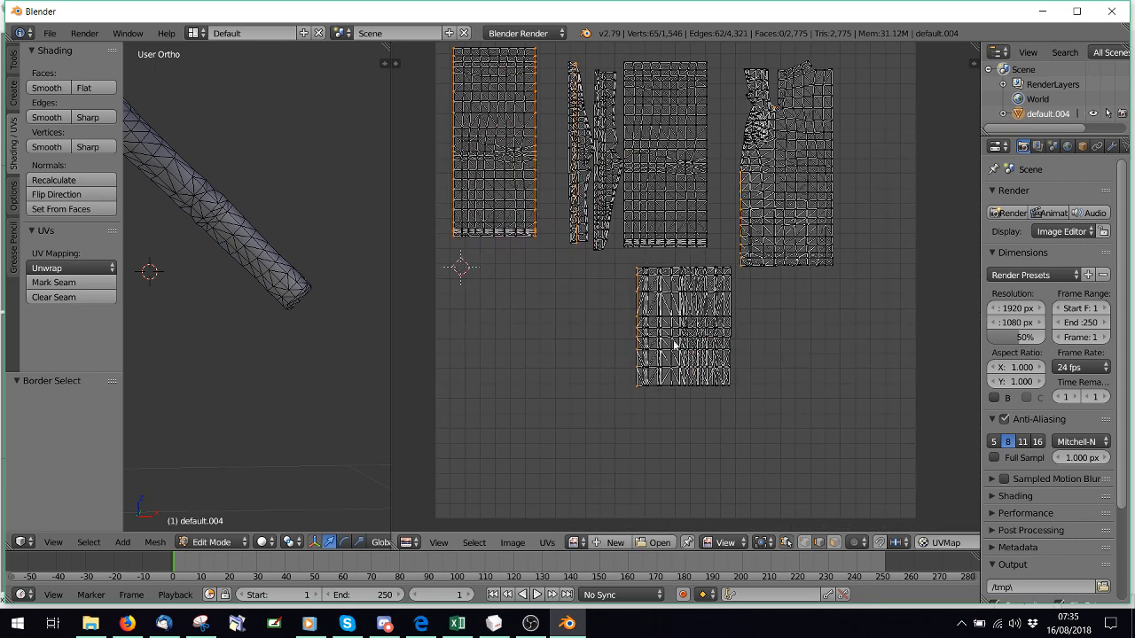
{"action": "middle_click_drag", "start_coordinate": [661, 341], "coordinate": [700, 453]}
{"action": "key", "text": "space"}
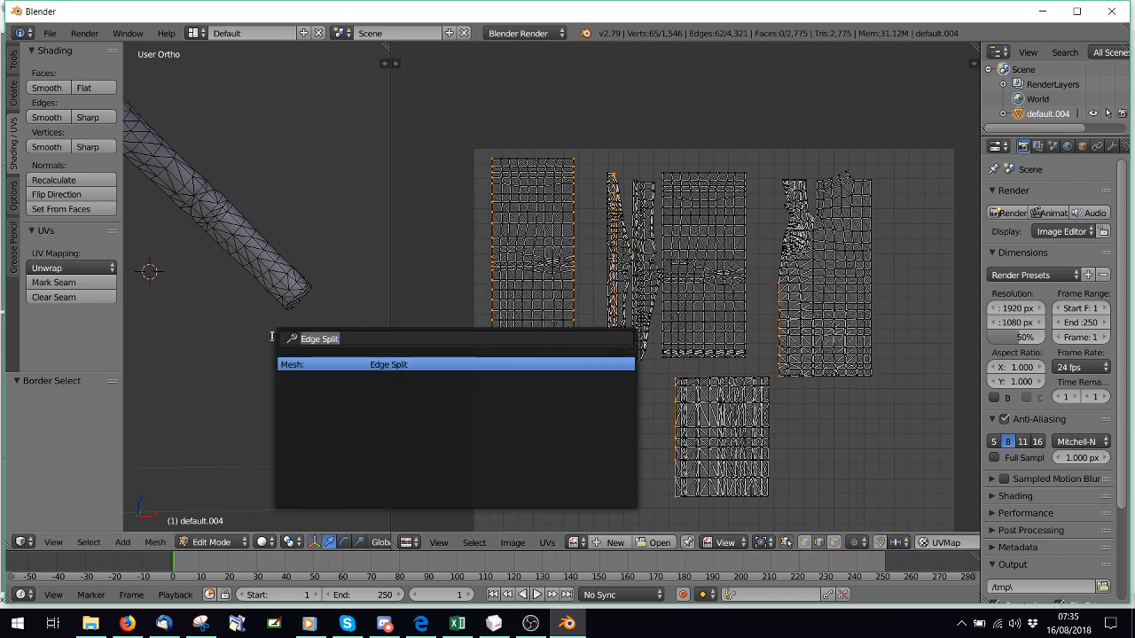
{"action": "left_click", "coordinate": [360, 369]}
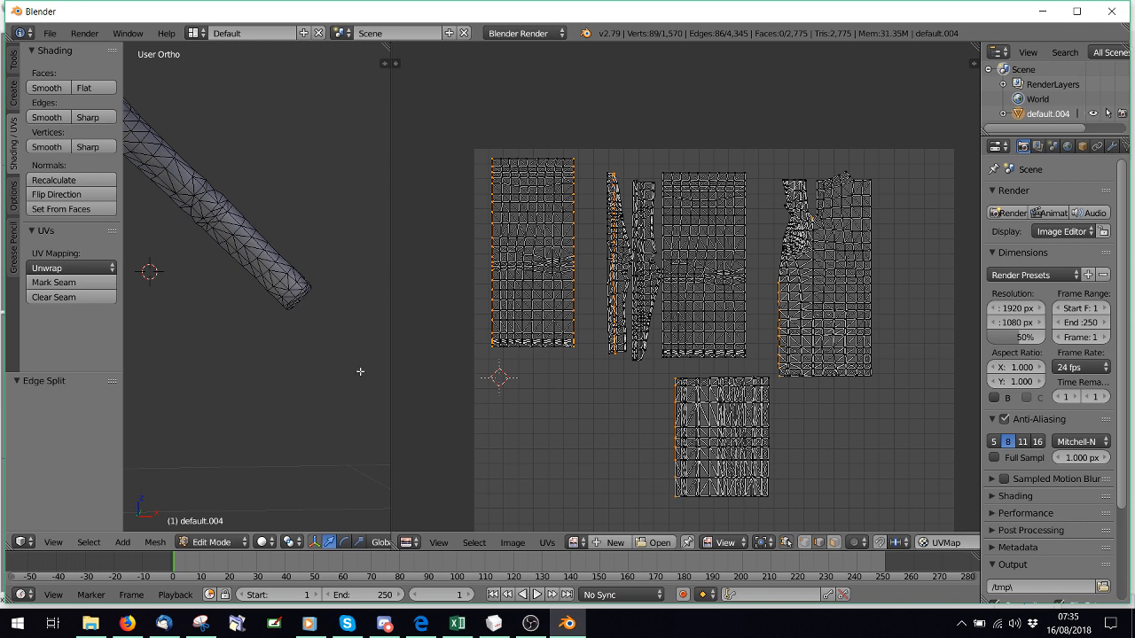
Clear the selection and border-select one long side line of the leftmost UV island to check its split.
{"action": "key", "text": "a"}
{"action": "key", "text": "b"}
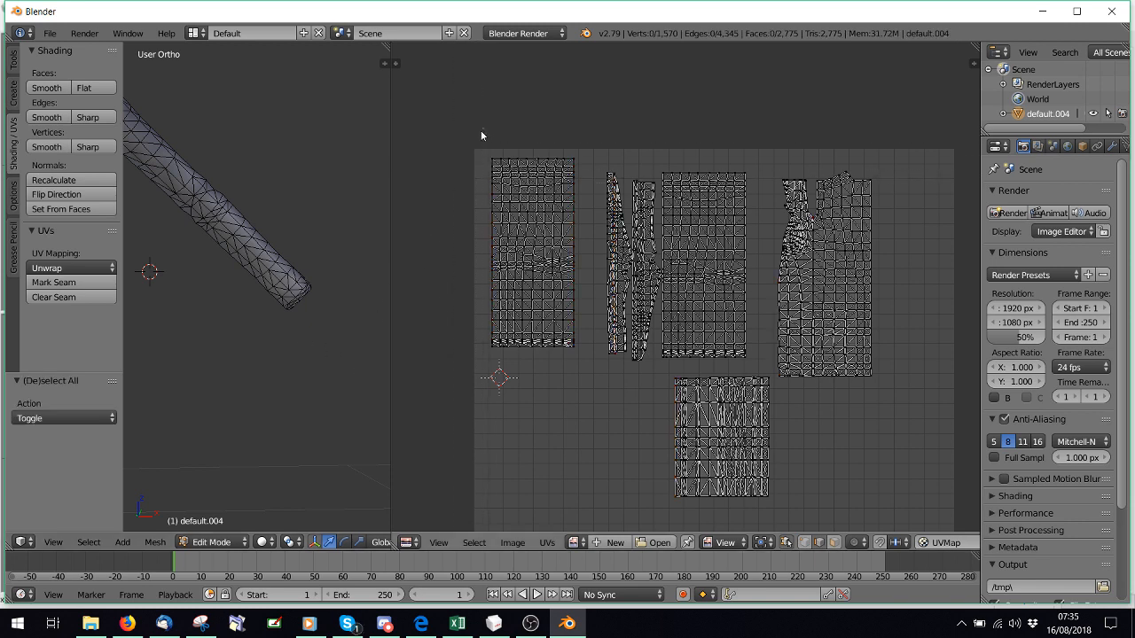
{"action": "left_click_drag", "start_coordinate": [484, 128], "coordinate": [495, 355]}
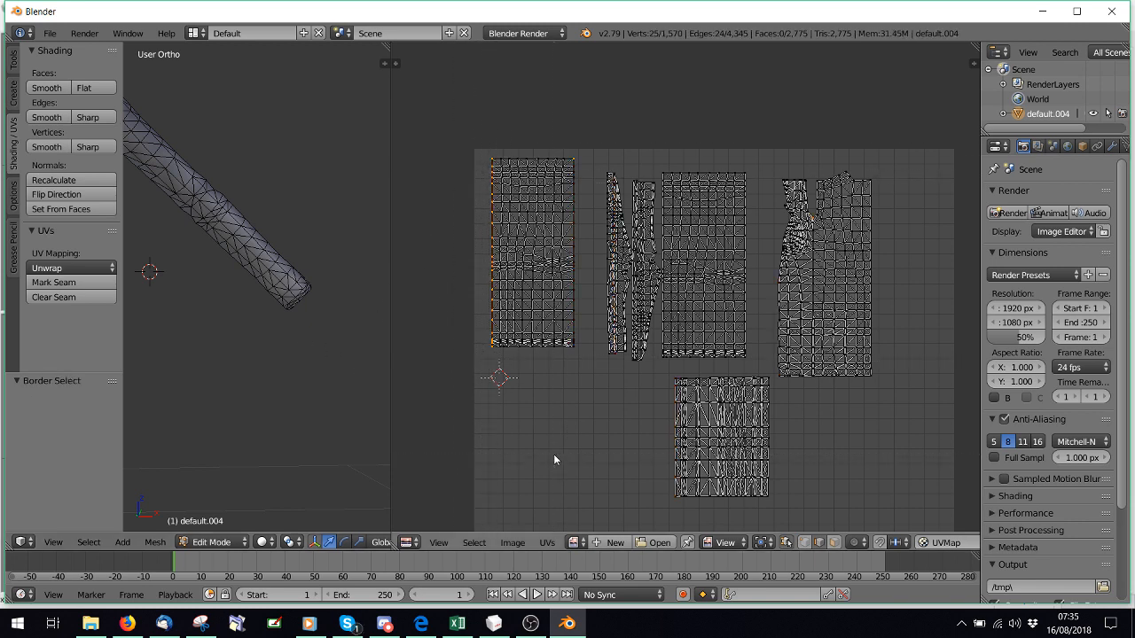
{"action": "scroll", "coordinate": [532, 251], "scroll_direction": "up", "scroll_amount": 4}
{"action": "scroll", "coordinate": [568, 275], "scroll_direction": "down", "scroll_amount": 1}
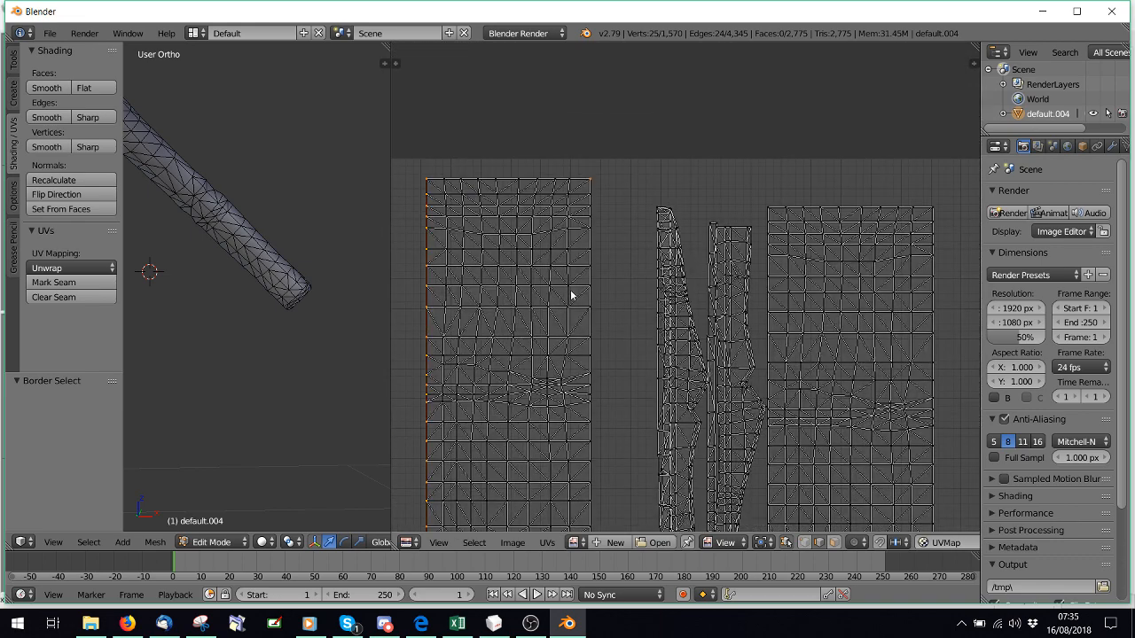
Try Edge Split on the leftmost island's circle-selected top corner, and border-select its long side line again.
{"action": "key", "text": "a"}
{"action": "left_click_drag", "start_coordinate": [597, 184], "coordinate": [474, 180]}
{"action": "key", "text": "Escape"}
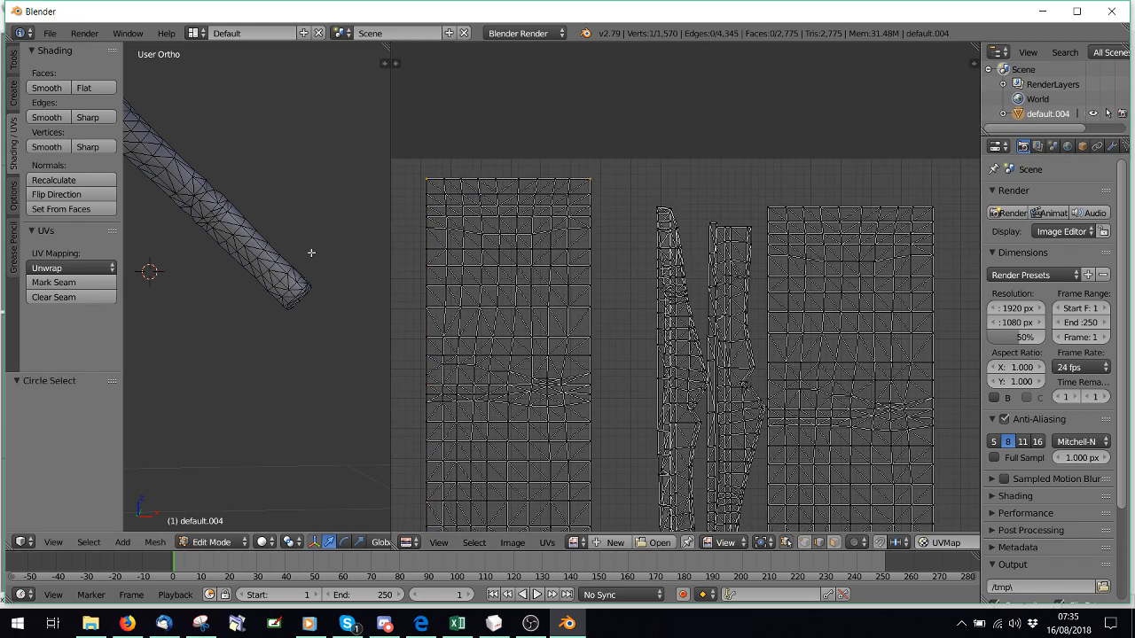
{"action": "key", "text": "space"}
{"action": "left_click", "coordinate": [431, 280]}
{"action": "scroll", "coordinate": [476, 201], "scroll_direction": "down", "scroll_amount": 2}
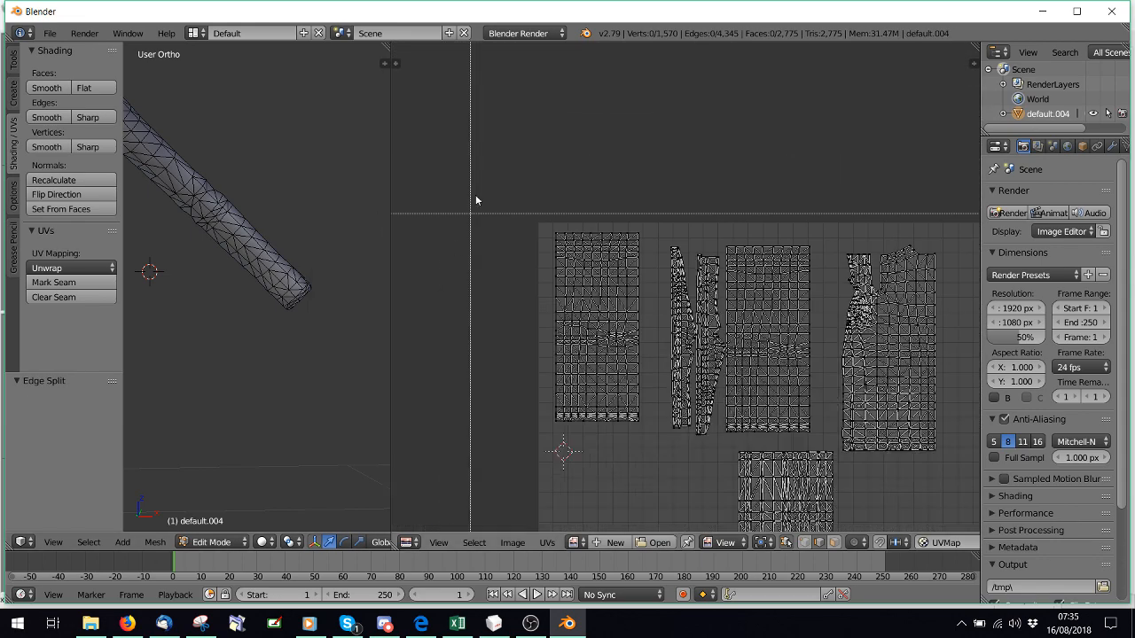
{"action": "key", "text": "b"}
{"action": "left_click_drag", "start_coordinate": [535, 186], "coordinate": [558, 451]}
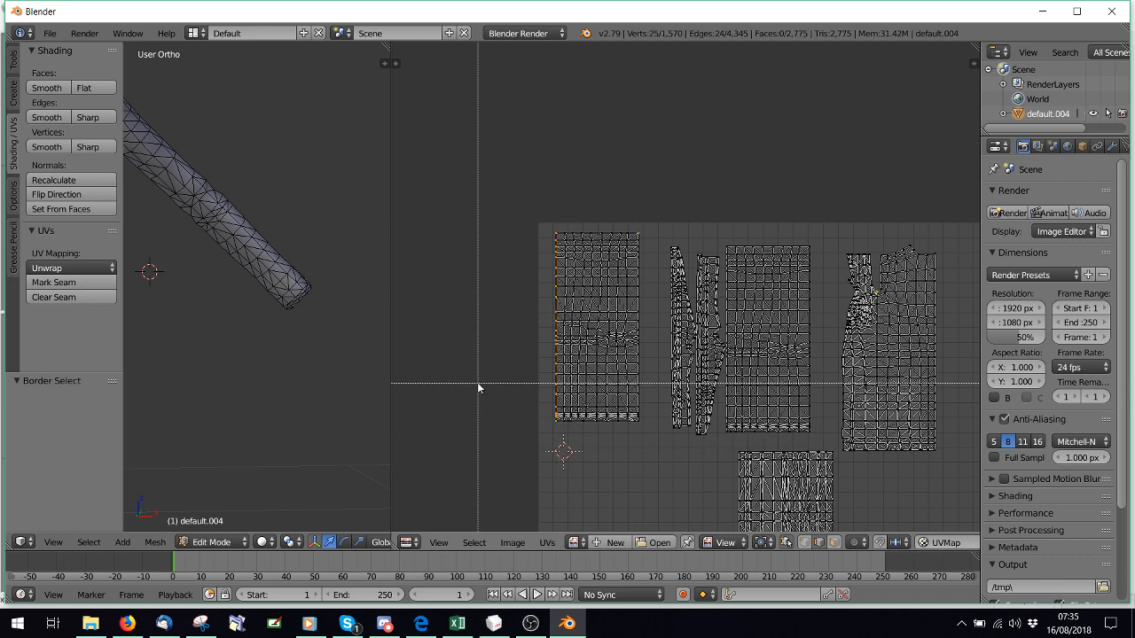
Retry Edge Split on the leftmost UV island's top corner, recheck the long side by border selection, and clear the selection.
{"action": "scroll", "coordinate": [638, 292], "scroll_direction": "up", "scroll_amount": 2}
{"action": "key", "text": "a"}
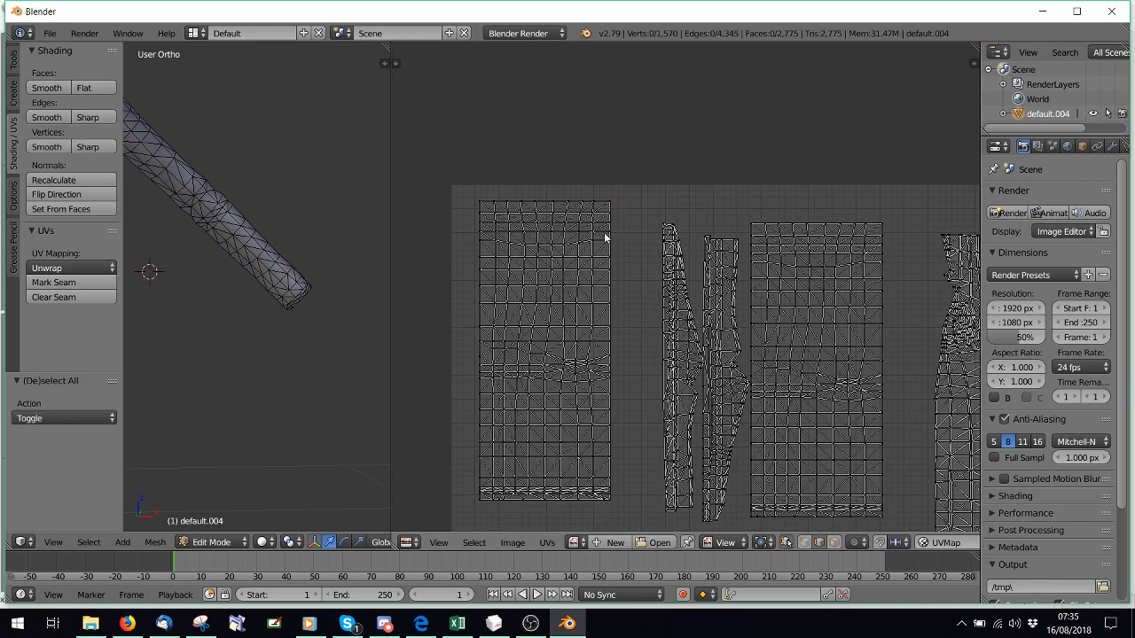
{"action": "key", "text": "c"}
{"action": "key", "text": "space"}
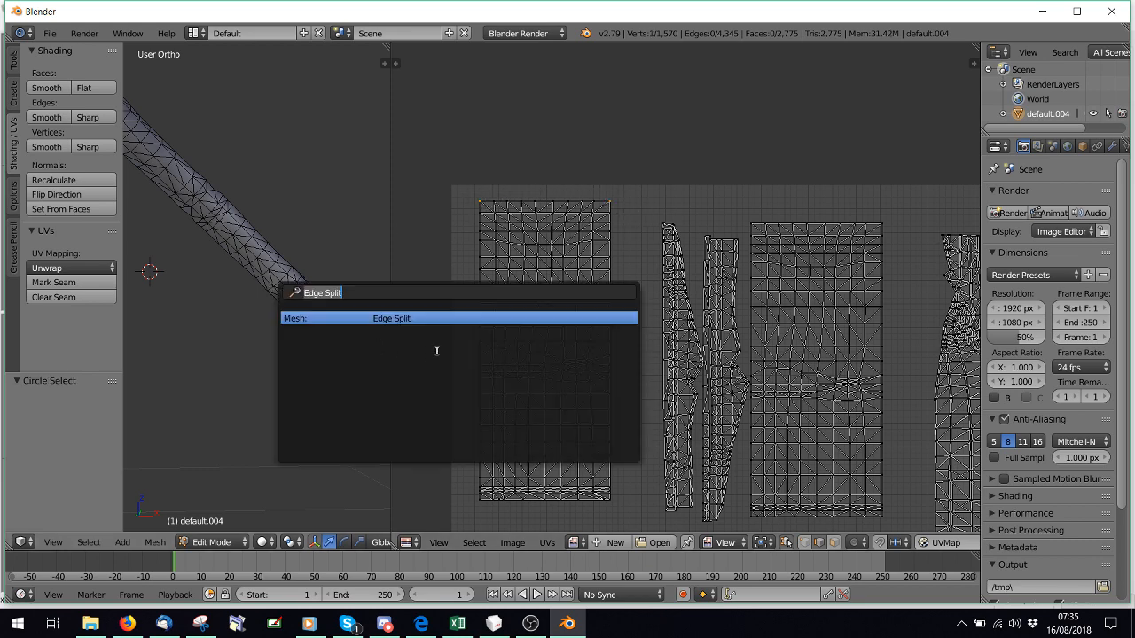
{"action": "key", "text": "Return"}
{"action": "scroll", "coordinate": [499, 325], "scroll_direction": "down", "scroll_amount": 2}
{"action": "key", "text": "b"}
{"action": "left_click_drag", "start_coordinate": [507, 174], "coordinate": [560, 443]}
{"action": "key", "text": "a"}
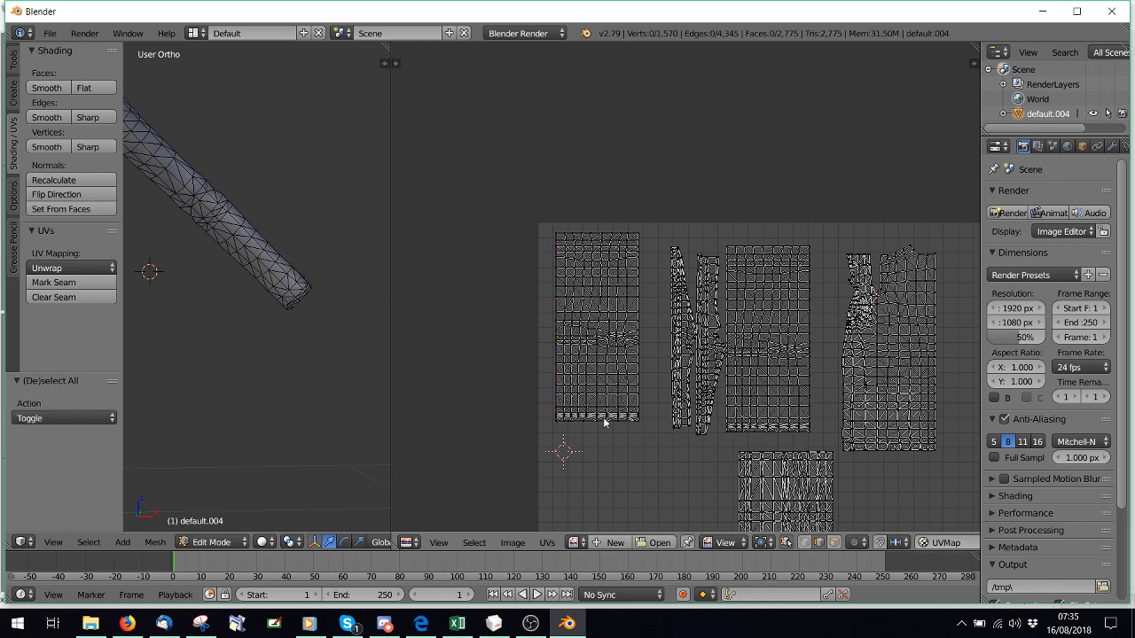
Border-select a long side line of the other tall rectangular UV island, apply Edge Split, and clear the selection.
{"action": "middle_click_drag", "start_coordinate": [572, 432], "coordinate": [621, 360]}
{"action": "key", "text": "b"}
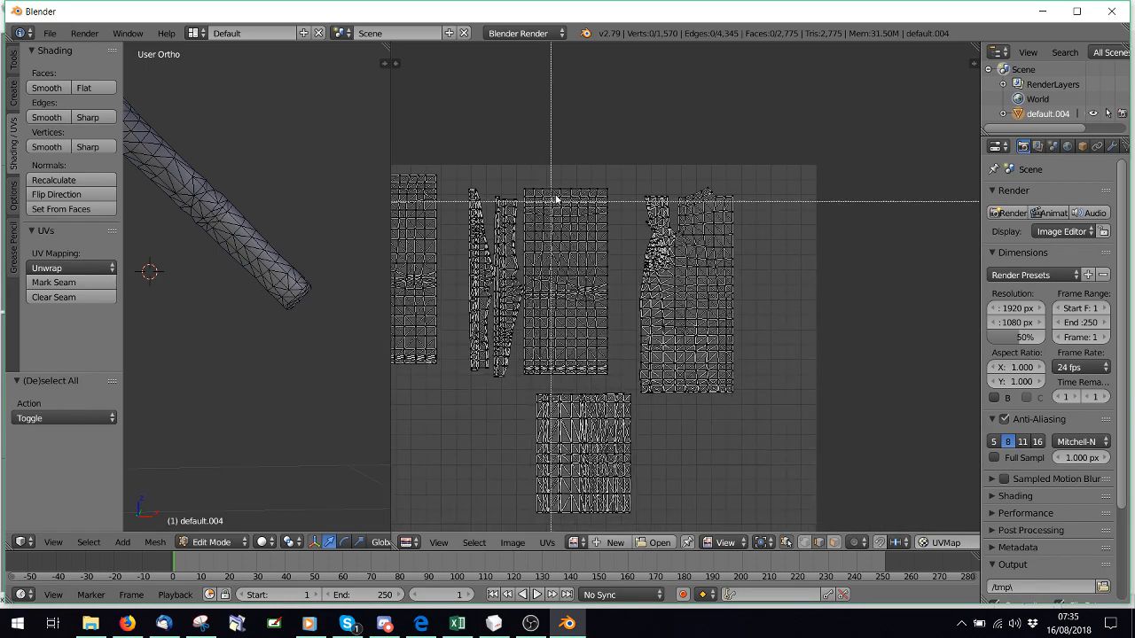
{"action": "left_click_drag", "start_coordinate": [600, 172], "coordinate": [626, 388]}
{"action": "key", "text": "space"}
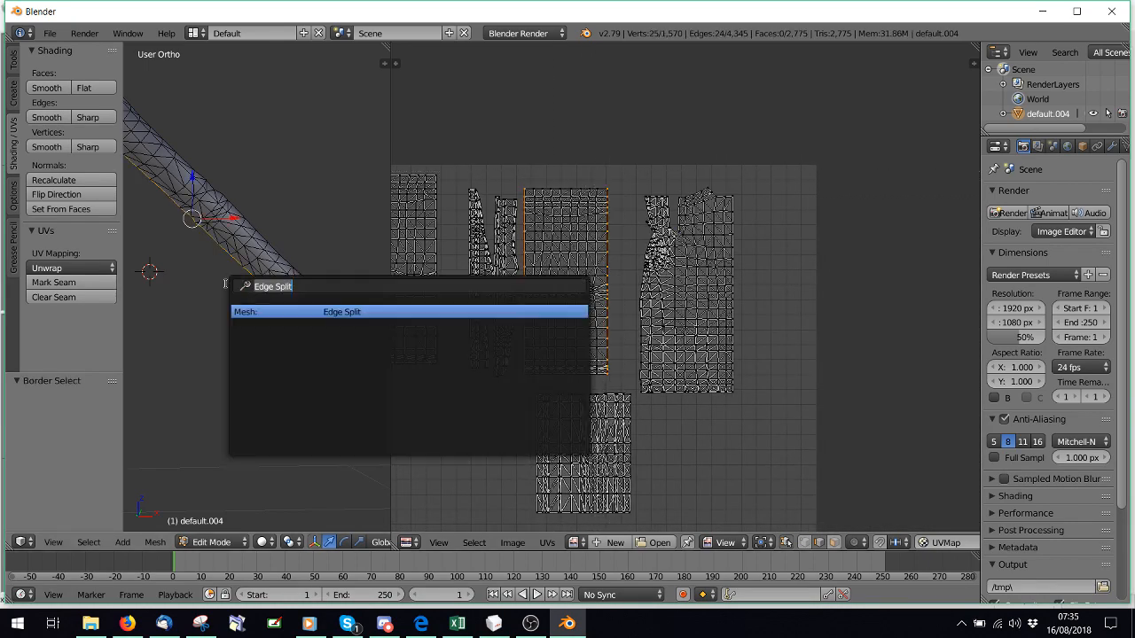
{"action": "left_click", "coordinate": [367, 310]}
{"action": "scroll", "coordinate": [635, 371], "scroll_direction": "down", "scroll_amount": 3}
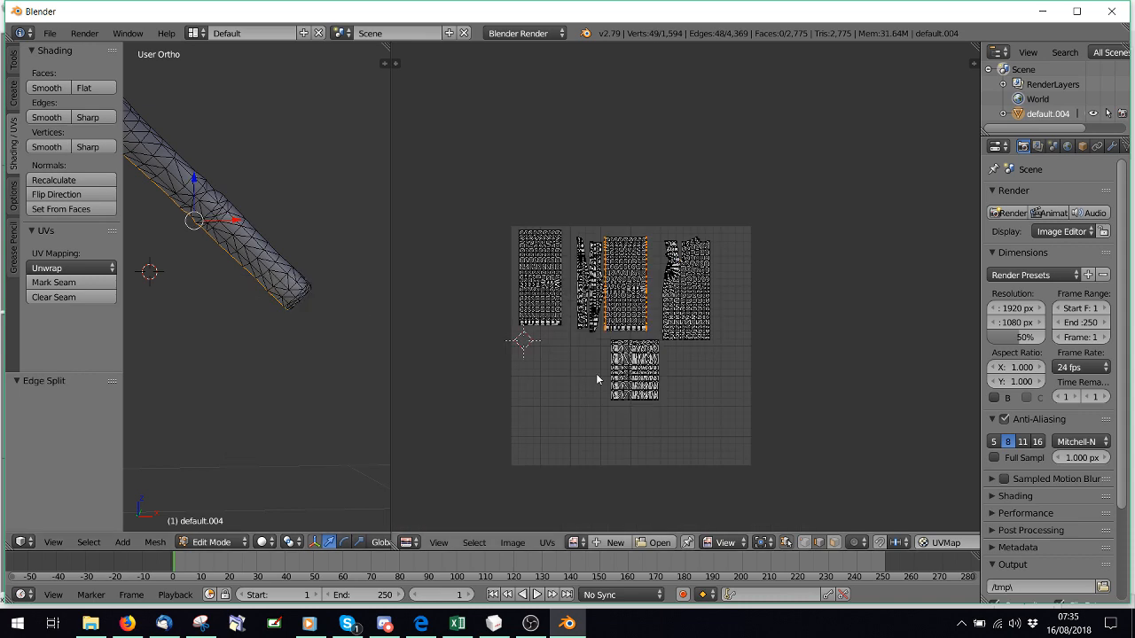
{"action": "key", "text": "a"}
Enlarge the 3D view around the whole coat and use Select Linked to check which parts are still connected.
{"action": "left_click_drag", "start_coordinate": [391, 290], "coordinate": [578, 266]}
{"action": "scroll", "coordinate": [320, 221], "scroll_direction": "down", "scroll_amount": 3}
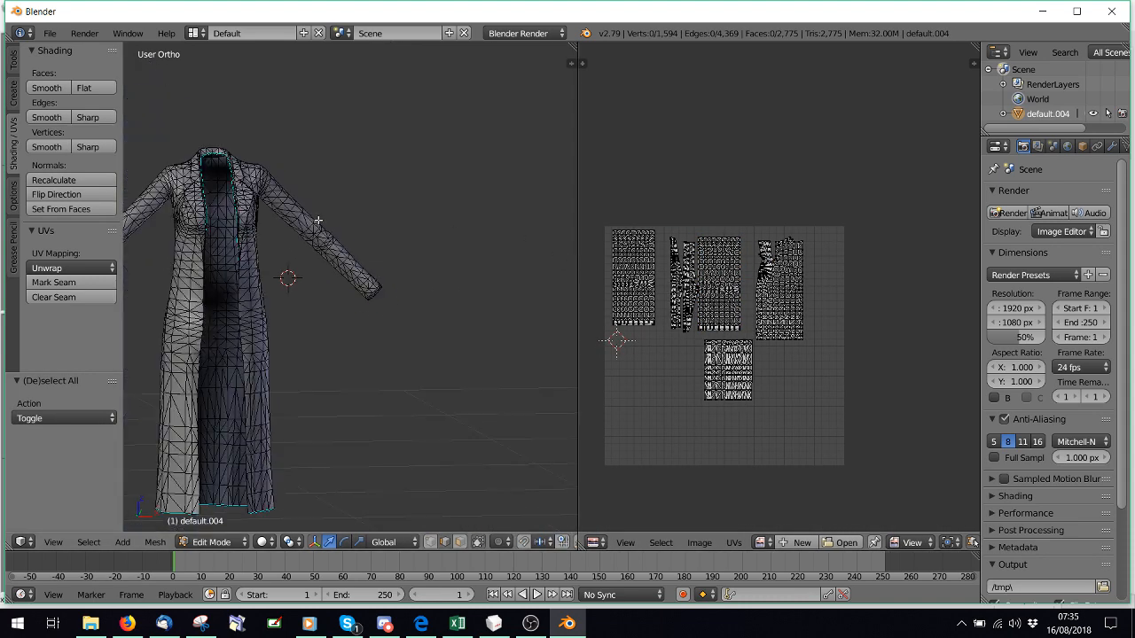
{"action": "middle_click_drag", "start_coordinate": [316, 268], "coordinate": [284, 264]}
{"action": "scroll", "coordinate": [668, 311], "scroll_direction": "up", "scroll_amount": 1}
{"action": "middle_click_drag", "start_coordinate": [589, 333], "coordinate": [713, 325]}
{"action": "key", "text": "l"}
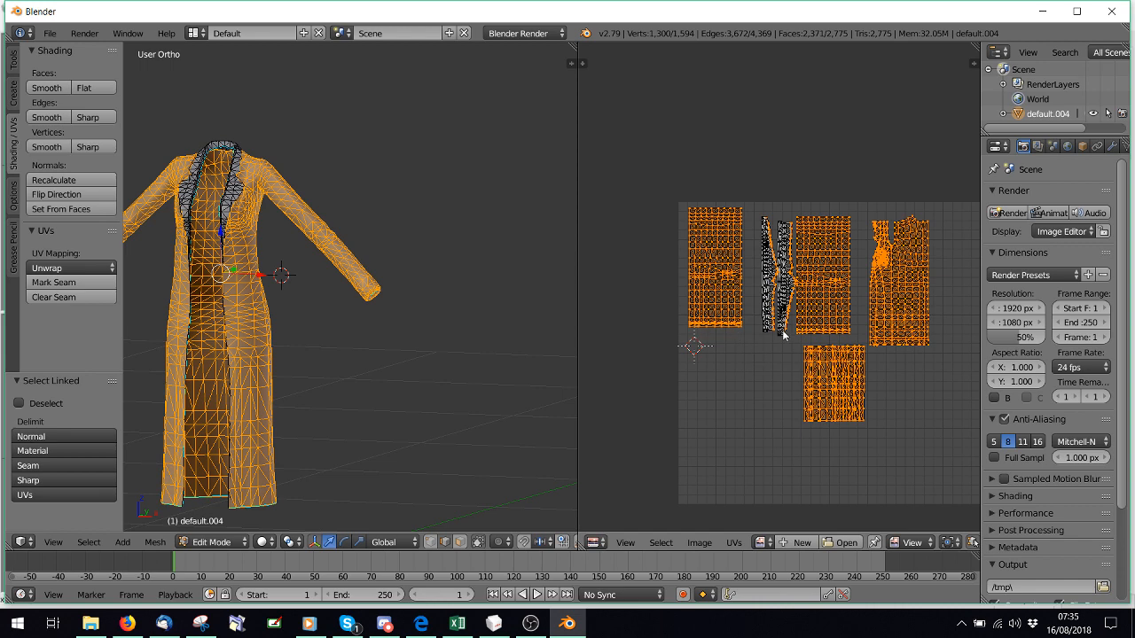
{"action": "key", "text": "a"}
Border-select the whole leftmost rectangular UV island and compare the selection in face and vertex select modes.
{"action": "scroll", "coordinate": [783, 335], "scroll_direction": "up", "scroll_amount": 2}
{"action": "key", "text": "b"}
{"action": "left_click_drag", "start_coordinate": [588, 104], "coordinate": [728, 404]}
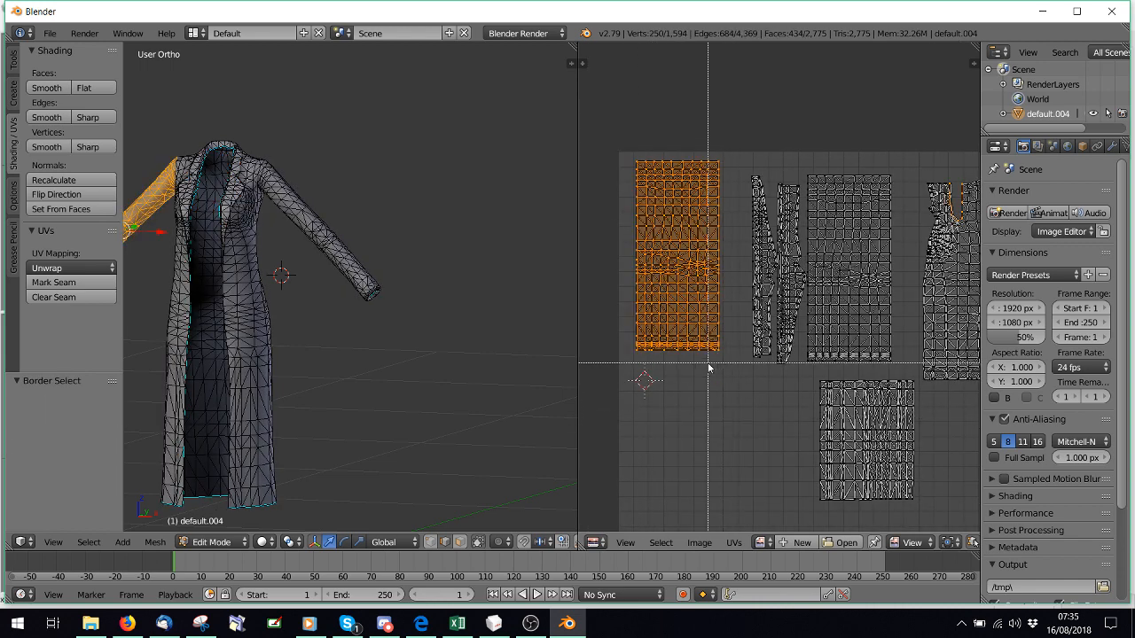
{"action": "left_click", "coordinate": [459, 542]}
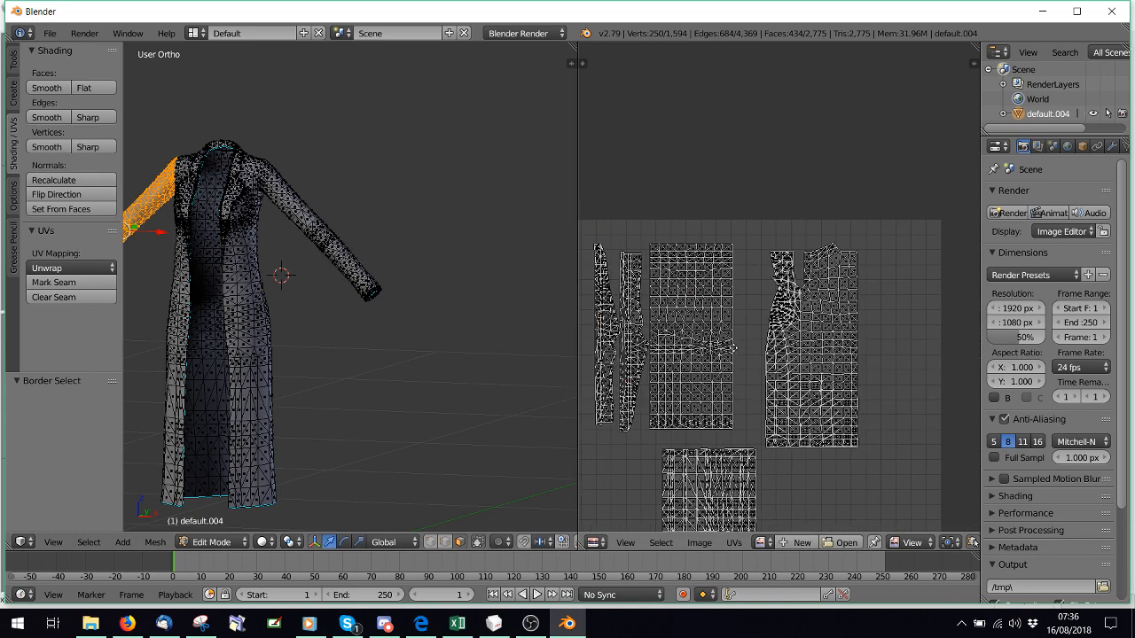
{"action": "middle_click_drag", "start_coordinate": [912, 270], "coordinate": [753, 338]}
{"action": "left_click", "coordinate": [431, 541]}
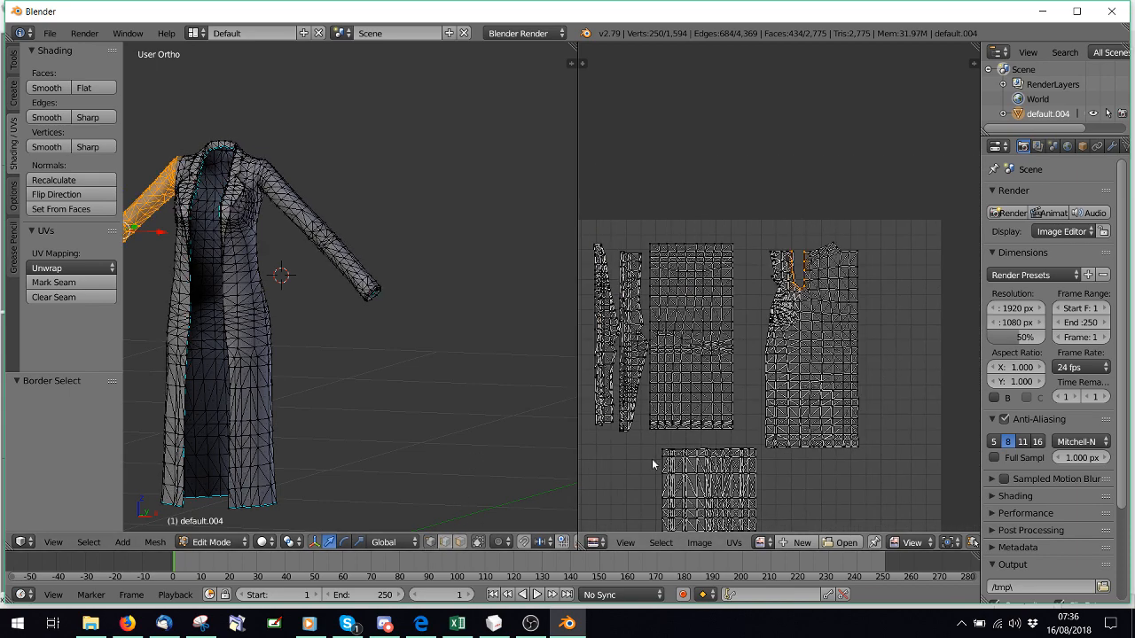
{"action": "middle_click_drag", "start_coordinate": [652, 464], "coordinate": [787, 425]}
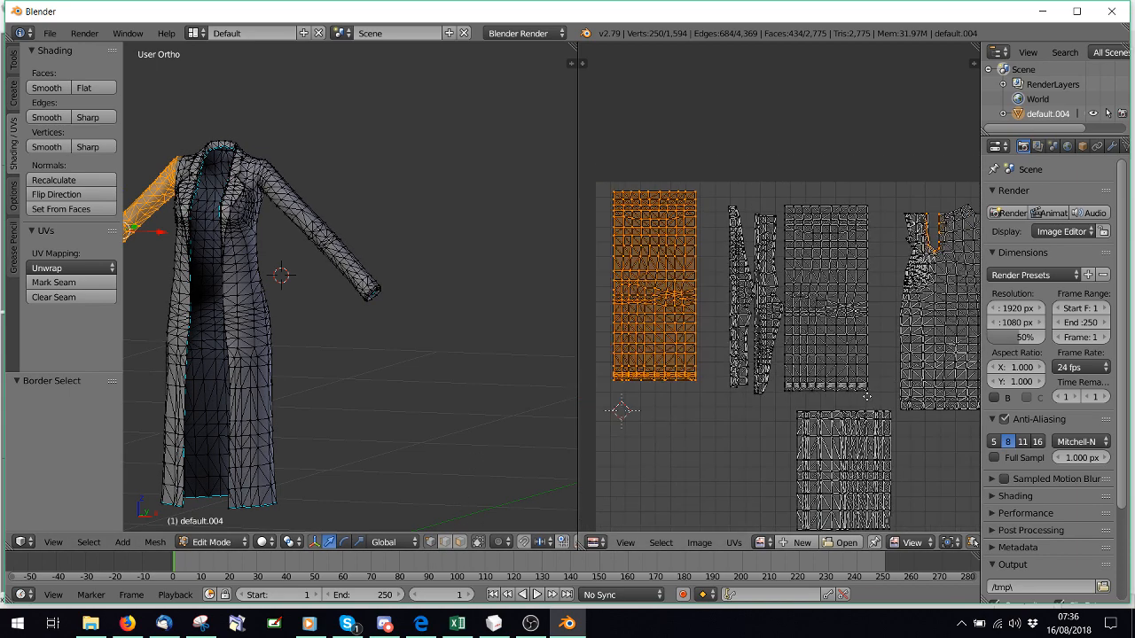
In face select mode, separate the selected sleeve from the coat into its own object.
{"action": "left_click", "coordinate": [458, 542]}
{"action": "scroll", "coordinate": [615, 426], "scroll_direction": "down", "scroll_amount": 2}
{"action": "key", "text": "p"}
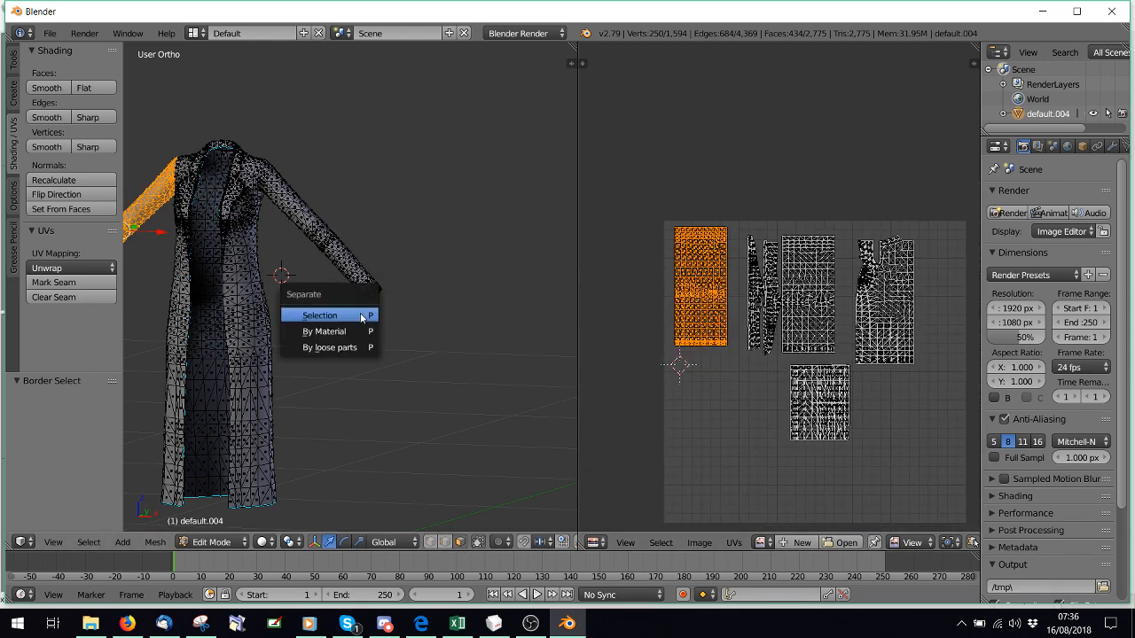
{"action": "left_click", "coordinate": [361, 316]}
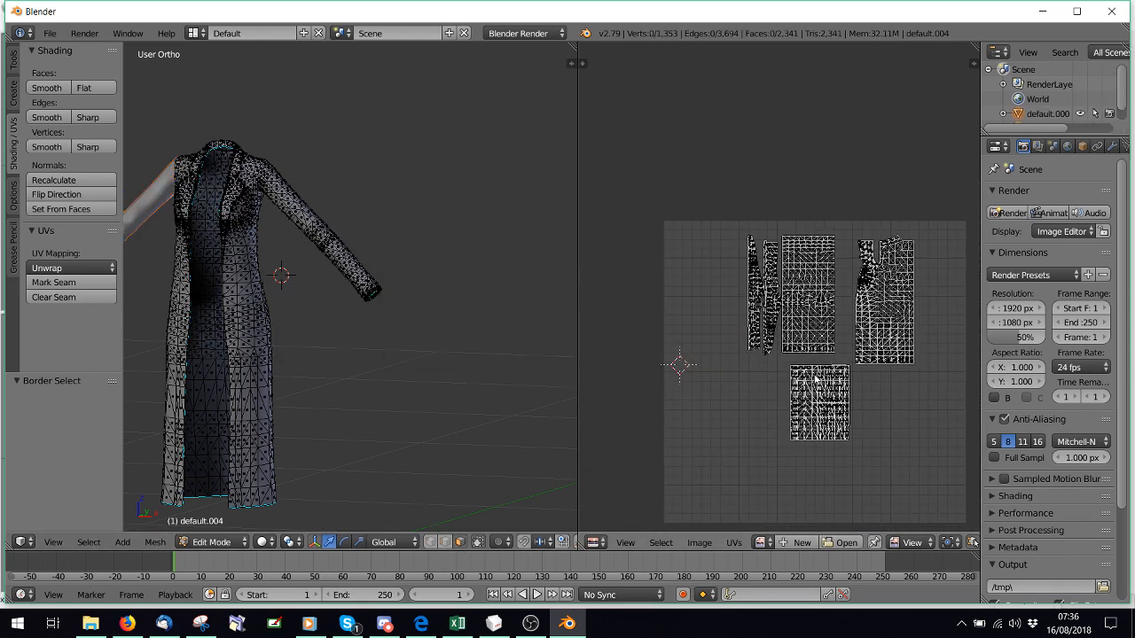
Border-select the remaining tall rectangular UV island and separate that sleeve from the coat.
{"action": "middle_click_drag", "start_coordinate": [768, 266], "coordinate": [733, 266]}
{"action": "scroll", "coordinate": [732, 265], "scroll_direction": "up", "scroll_amount": 2}
{"action": "key", "text": "b"}
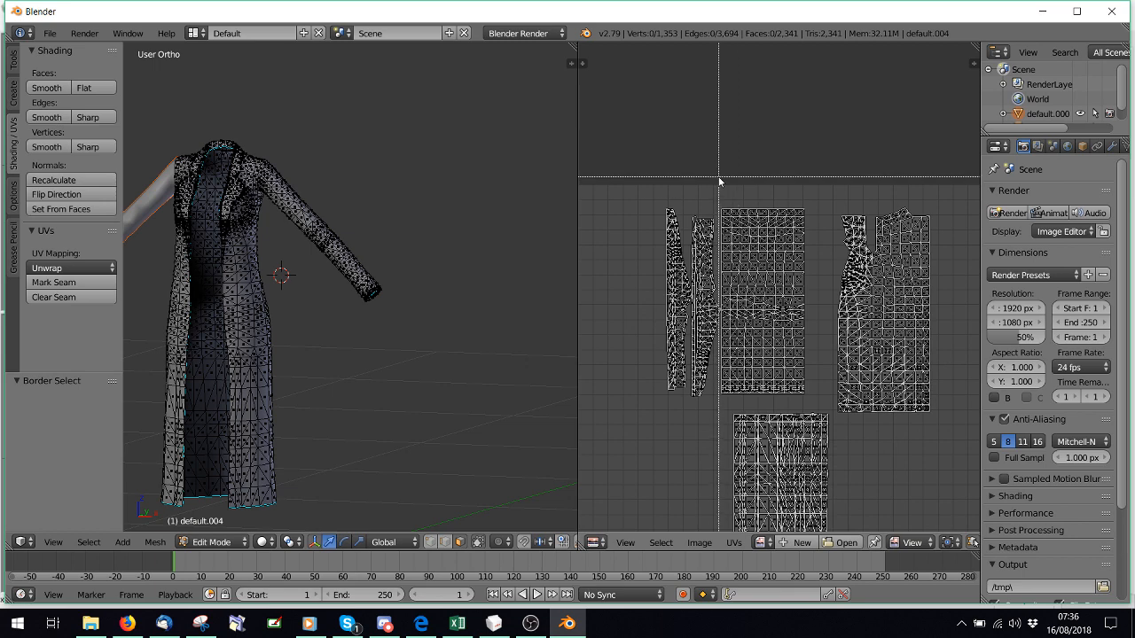
{"action": "left_click_drag", "start_coordinate": [719, 178], "coordinate": [816, 406]}
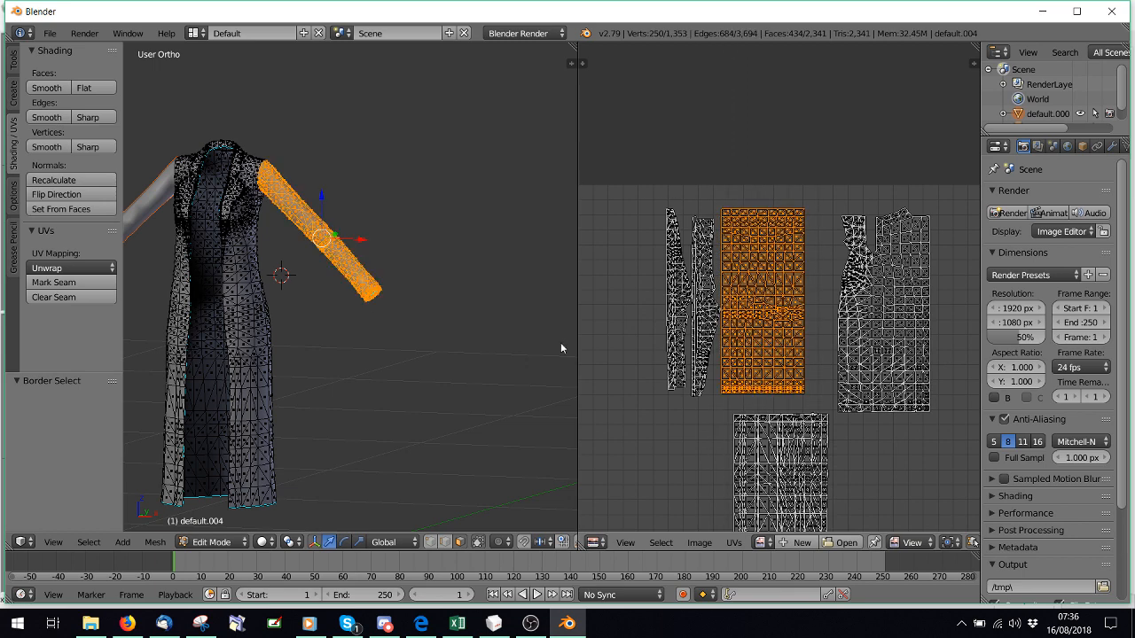
{"action": "key", "text": "p"}
{"action": "left_click", "coordinate": [451, 341]}
Border-select the squarish lower UV island and separate the coat's lower skirt section into its own object.
{"action": "middle_click_drag", "start_coordinate": [692, 297], "coordinate": [646, 257]}
{"action": "key", "text": "b"}
{"action": "left_click_drag", "start_coordinate": [647, 257], "coordinate": [787, 417]}
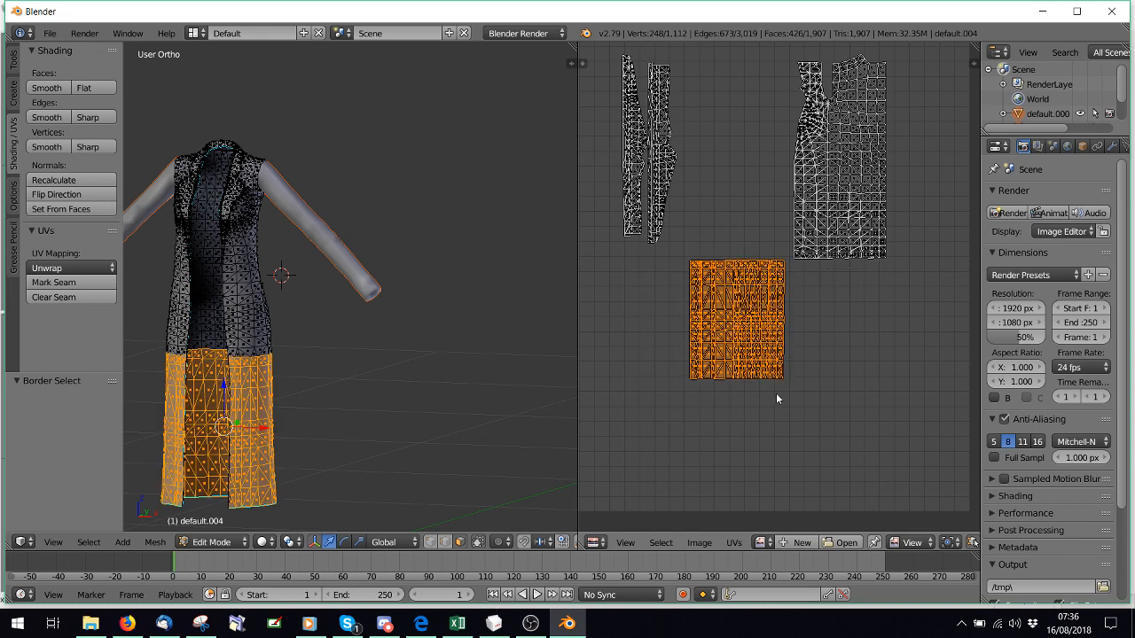
{"action": "scroll", "coordinate": [790, 399], "scroll_direction": "up", "scroll_amount": 4}
{"action": "scroll", "coordinate": [728, 371], "scroll_direction": "up", "scroll_amount": 2}
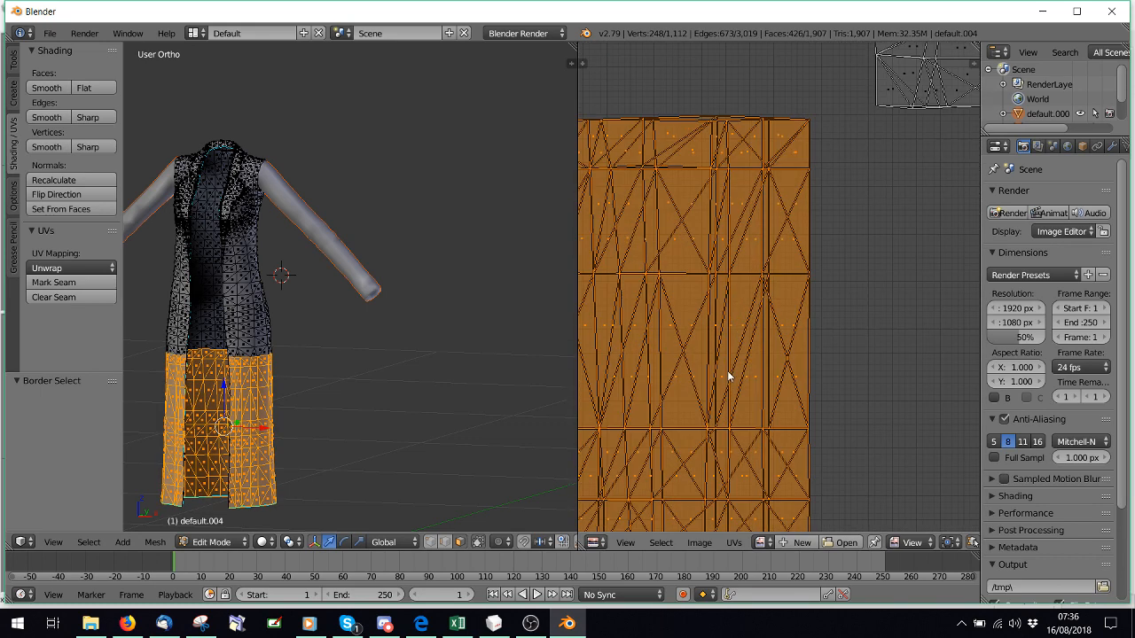
{"action": "scroll", "coordinate": [772, 272], "scroll_direction": "down", "scroll_amount": 1}
{"action": "scroll", "coordinate": [359, 347], "scroll_direction": "down", "scroll_amount": 1}
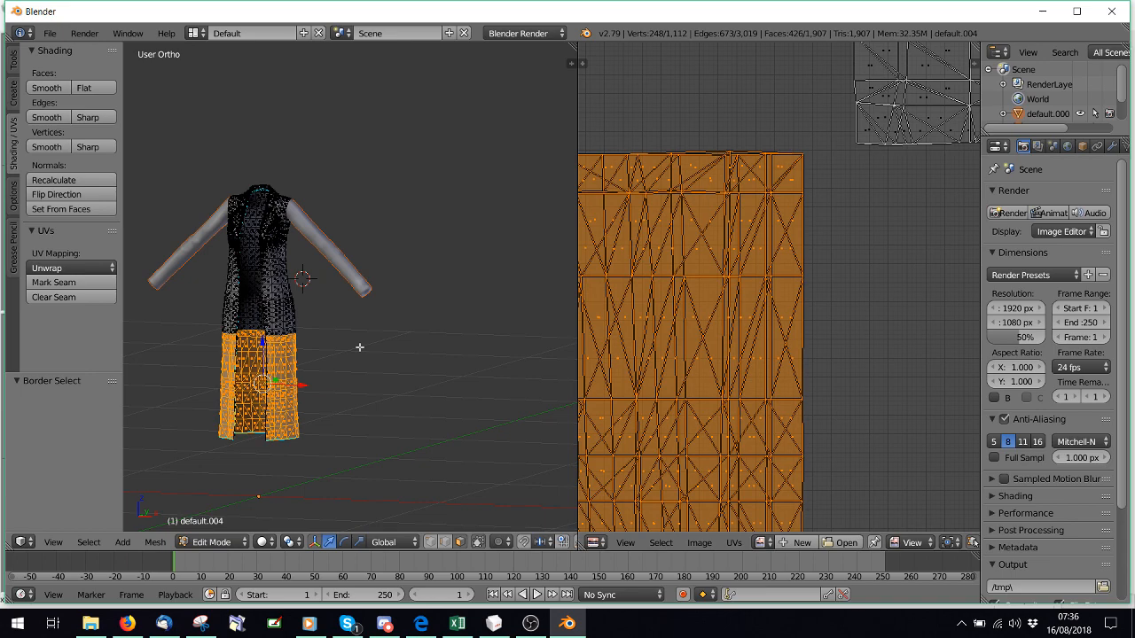
{"action": "key", "text": "p"}
{"action": "left_click", "coordinate": [363, 347]}
Border-select the large body island in the UV layout and separate the coat's torso into its own object.
{"action": "scroll", "coordinate": [710, 309], "scroll_direction": "down", "scroll_amount": 2}
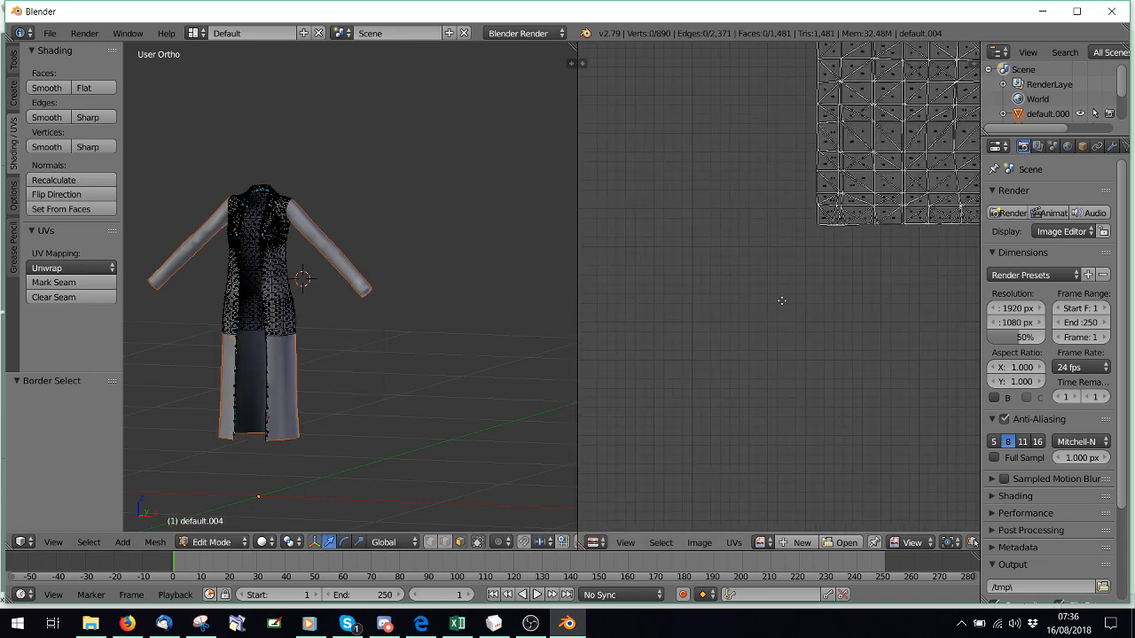
{"action": "middle_click_drag", "start_coordinate": [782, 301], "coordinate": [734, 443]}
{"action": "middle_click_drag", "start_coordinate": [474, 402], "coordinate": [337, 453]}
{"action": "scroll", "coordinate": [774, 306], "scroll_direction": "down", "scroll_amount": 2}
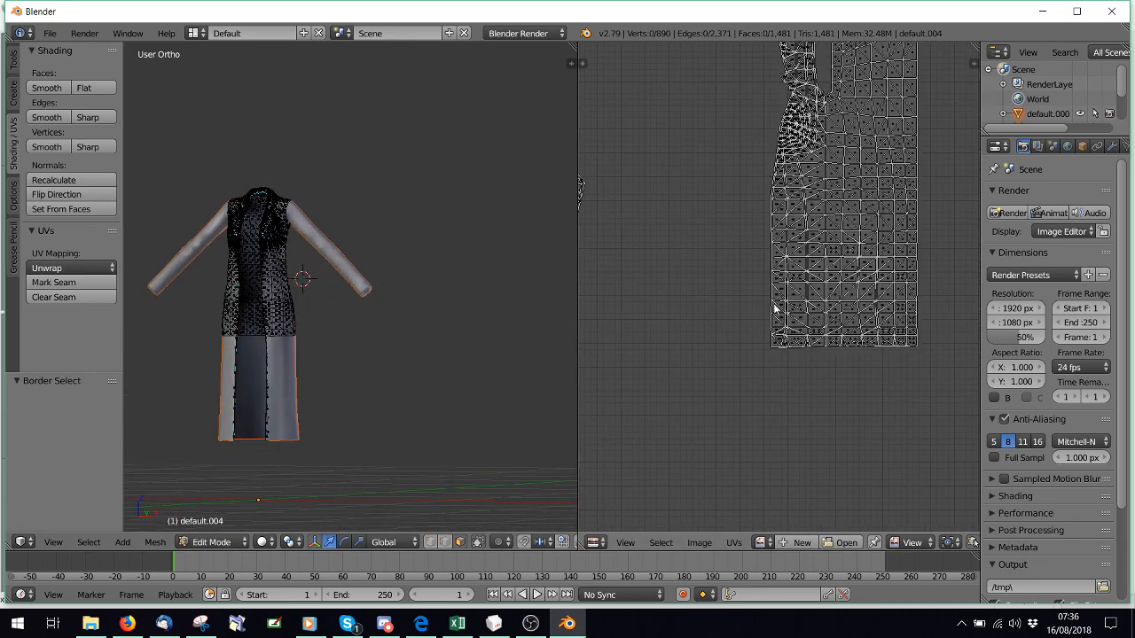
{"action": "key", "text": "Home"}
{"action": "key", "text": "a"}
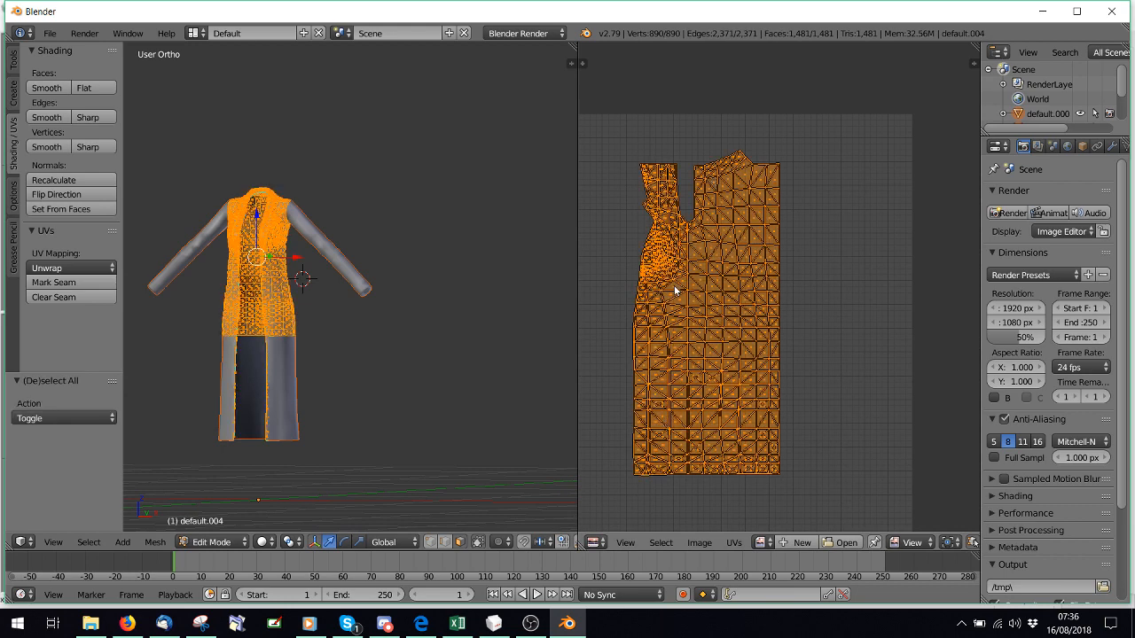
{"action": "key", "text": "a"}
{"action": "key", "text": "b"}
{"action": "left_click_drag", "start_coordinate": [604, 117], "coordinate": [874, 488]}
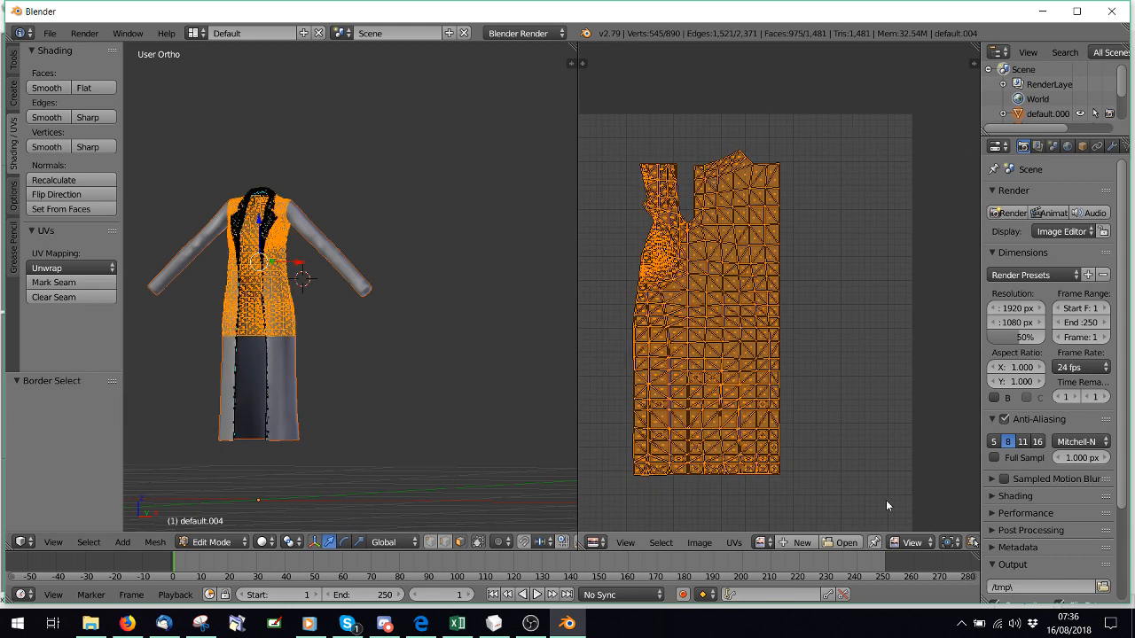
{"action": "key", "text": "p"}
{"action": "left_click", "coordinate": [373, 320]}
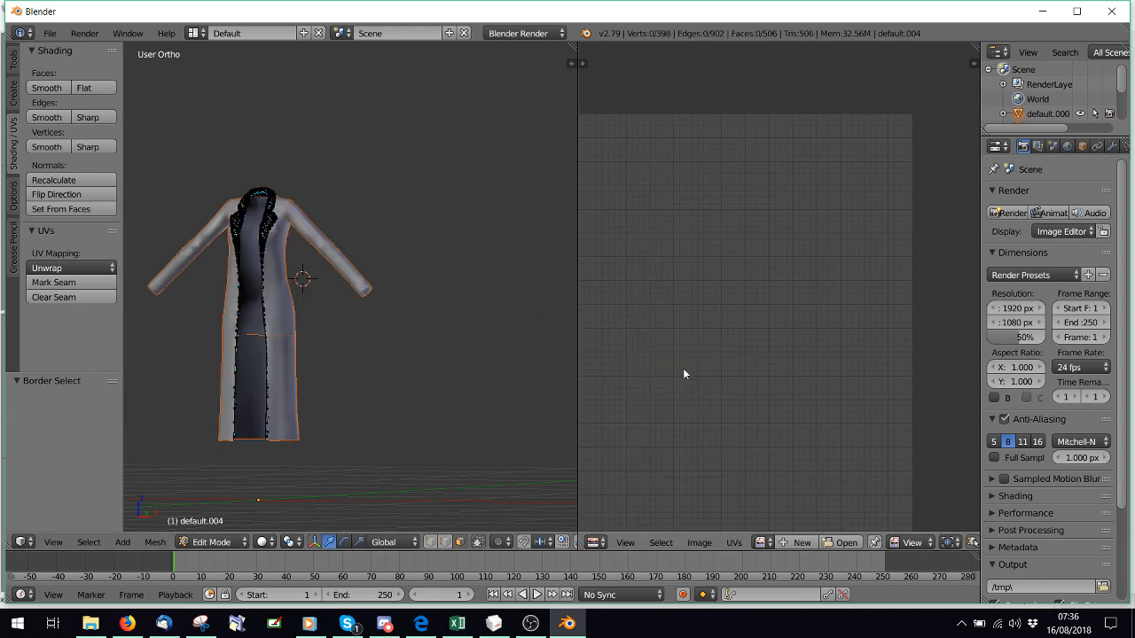
Border-select the first of the two narrow lapel islands in the UV layout and separate it into its own object.
{"action": "middle_click_drag", "start_coordinate": [651, 381], "coordinate": [865, 348]}
{"action": "scroll", "coordinate": [831, 331], "scroll_direction": "up", "scroll_amount": 2}
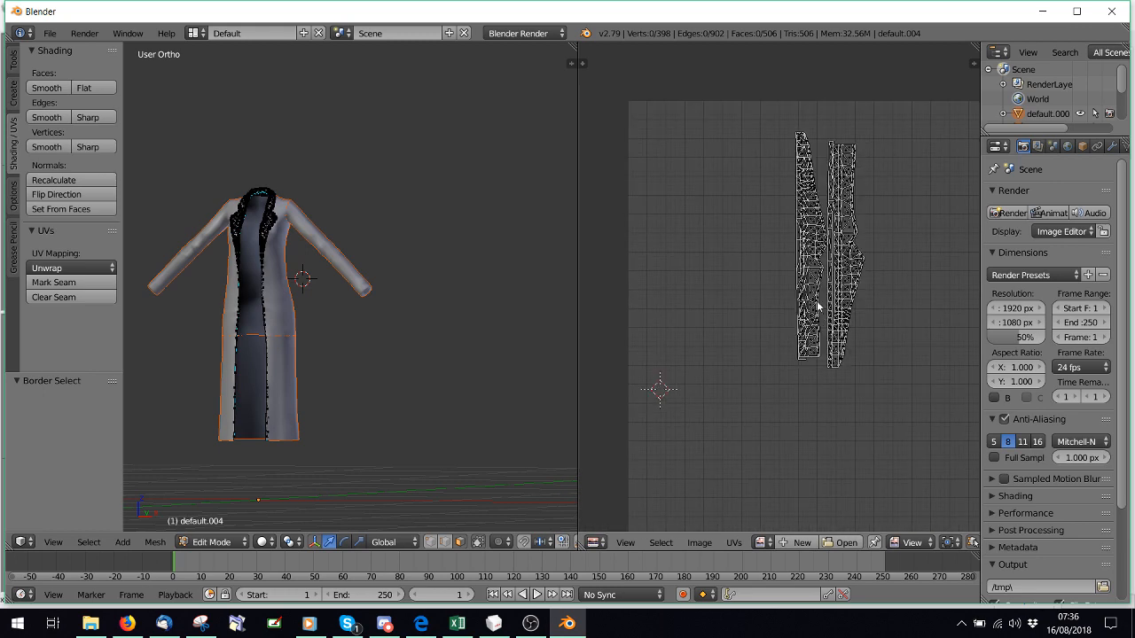
{"action": "key", "text": "b"}
{"action": "left_click_drag", "start_coordinate": [749, 44], "coordinate": [840, 420]}
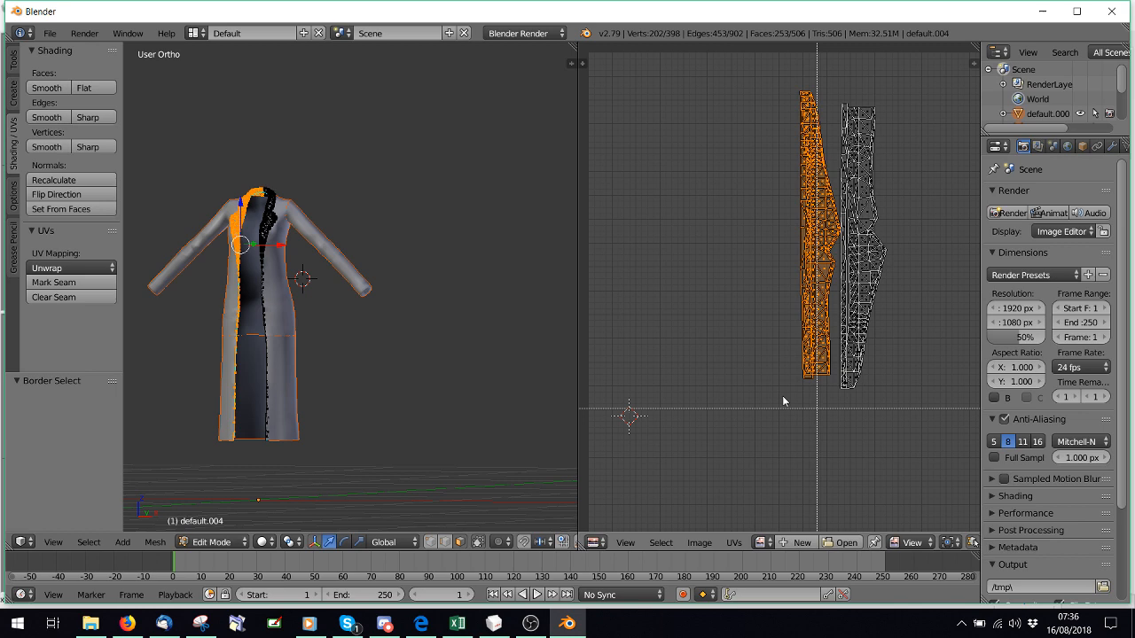
{"action": "key", "text": "p"}
{"action": "left_click", "coordinate": [381, 370]}
Examine the shading of the separated coat parts around the lapels, front opening and sleeve.
{"action": "middle_click_drag", "start_coordinate": [321, 328], "coordinate": [355, 371]}
{"action": "scroll", "coordinate": [323, 341], "scroll_direction": "up", "scroll_amount": 3}
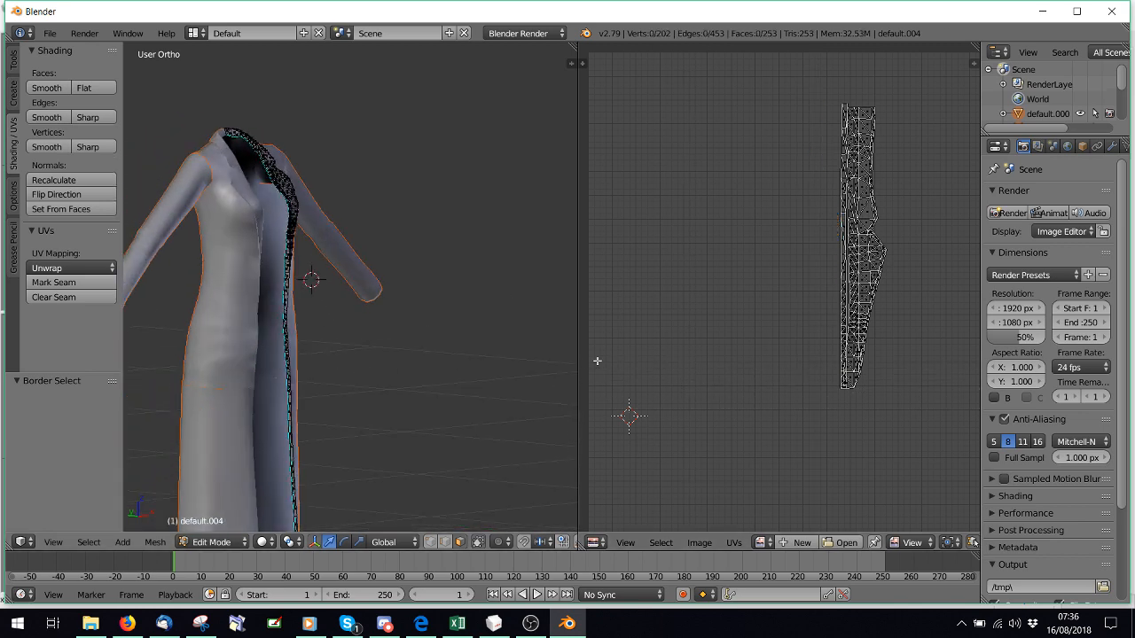
{"action": "scroll", "coordinate": [559, 363], "scroll_direction": "down", "scroll_amount": 1}
{"action": "scroll", "coordinate": [696, 365], "scroll_direction": "down", "scroll_amount": 8}
{"action": "scroll", "coordinate": [702, 369], "scroll_direction": "up", "scroll_amount": 3}
{"action": "scroll", "coordinate": [310, 350], "scroll_direction": "up", "scroll_amount": 5}
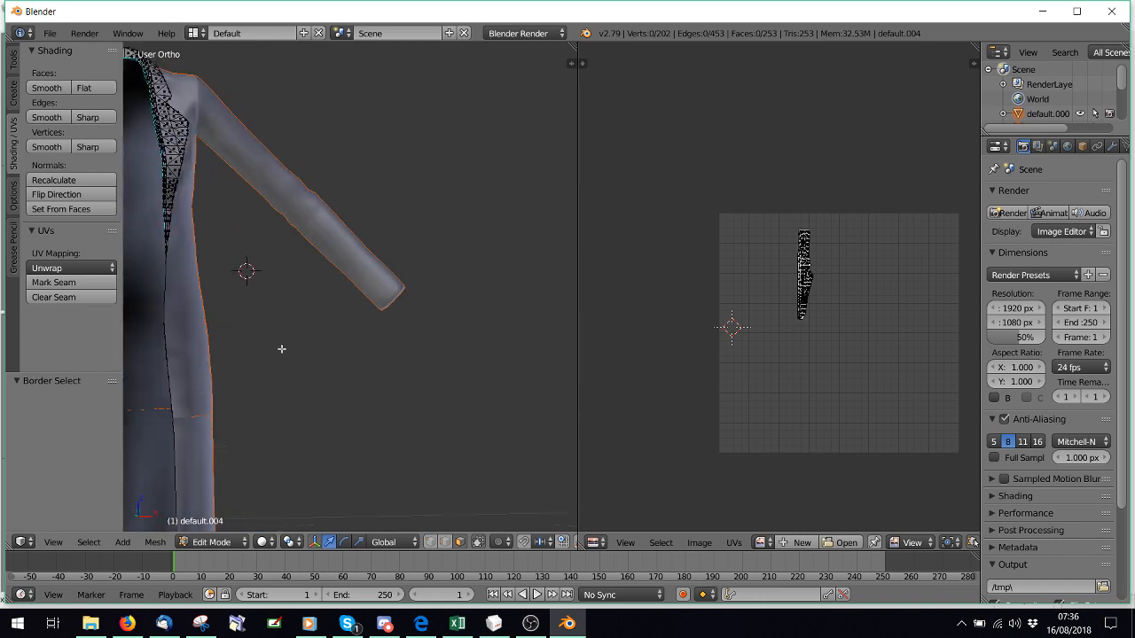
{"action": "scroll", "coordinate": [205, 277], "scroll_direction": "down", "scroll_amount": 4}
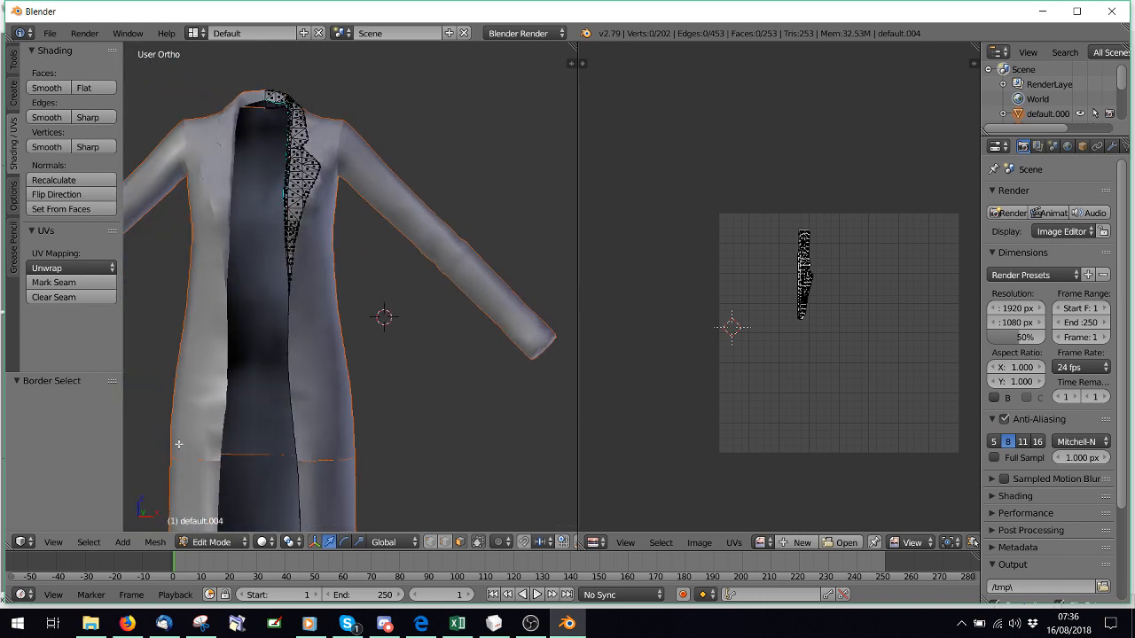
Return to Object Mode and join all the separated coat parts back into a single object.
{"action": "left_click", "coordinate": [192, 543]}
{"action": "left_click", "coordinate": [202, 524]}
{"action": "scroll", "coordinate": [342, 326], "scroll_direction": "down", "scroll_amount": 3}
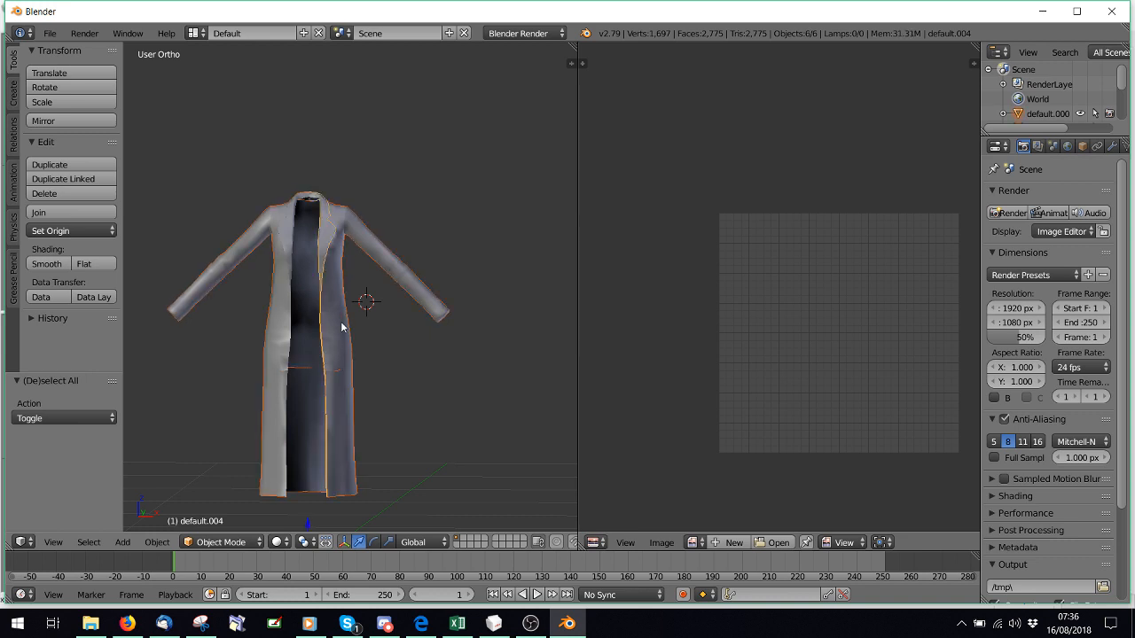
{"action": "right_click", "coordinate": [273, 306]}
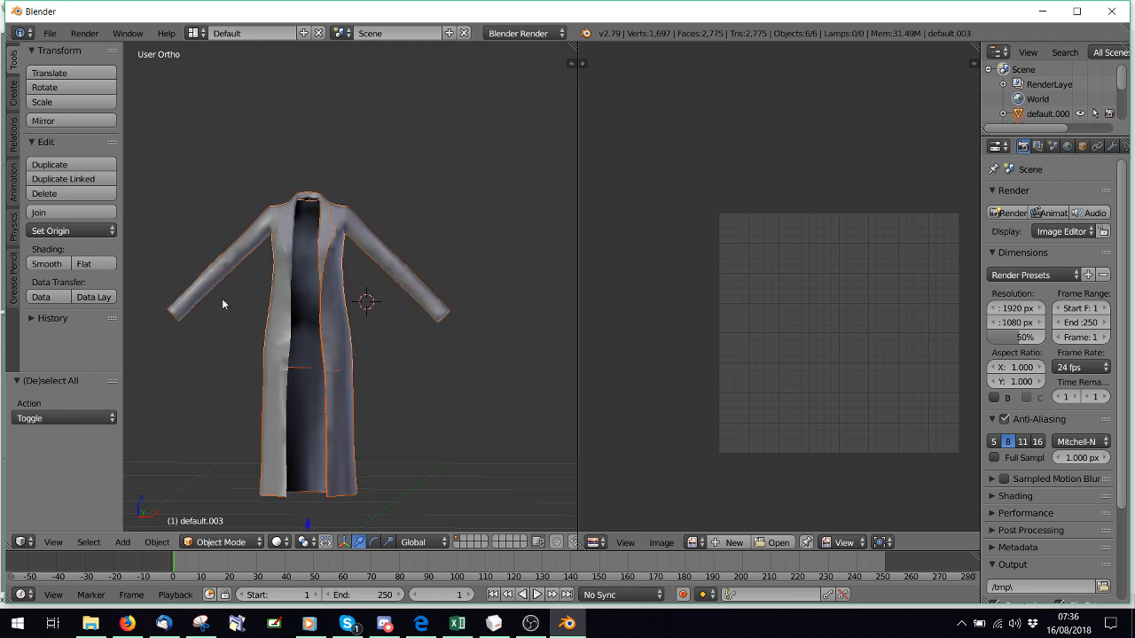
{"action": "left_click", "coordinate": [62, 213]}
Put the joined coat into Edit Mode and clear the mesh selection so the UV islands stay displayed.
{"action": "left_click", "coordinate": [221, 541]}
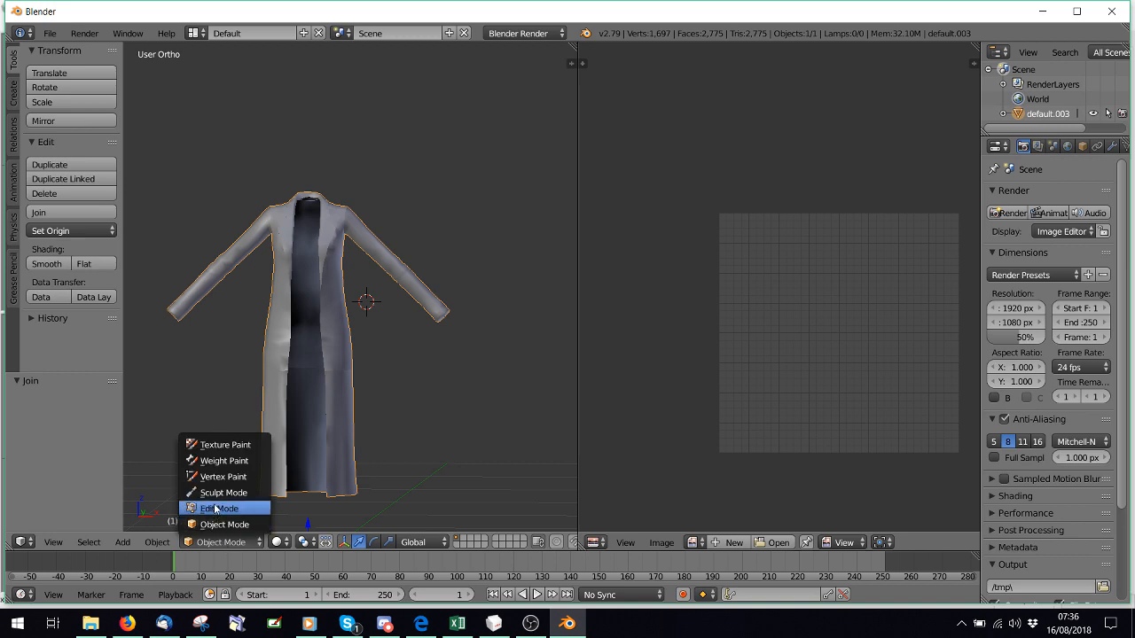
{"action": "left_click", "coordinate": [216, 509]}
{"action": "key", "text": "a"}
{"action": "key", "text": "a"}
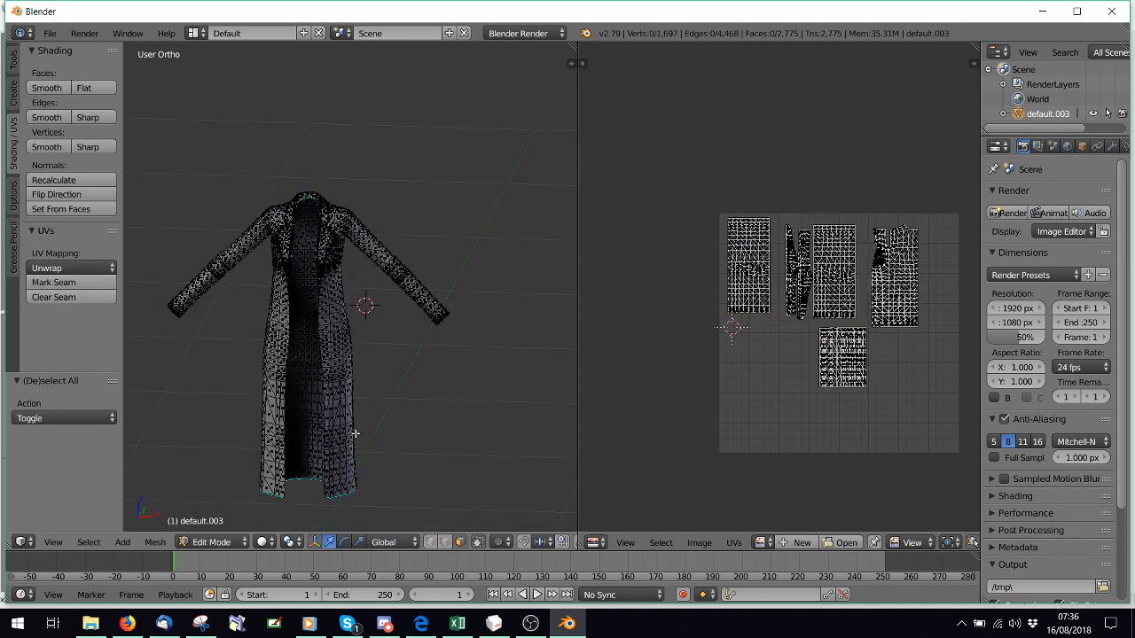
Select the coat's skirt and torso as linked geometry in the 3D view.
{"action": "middle_click_drag", "start_coordinate": [355, 434], "coordinate": [369, 273]}
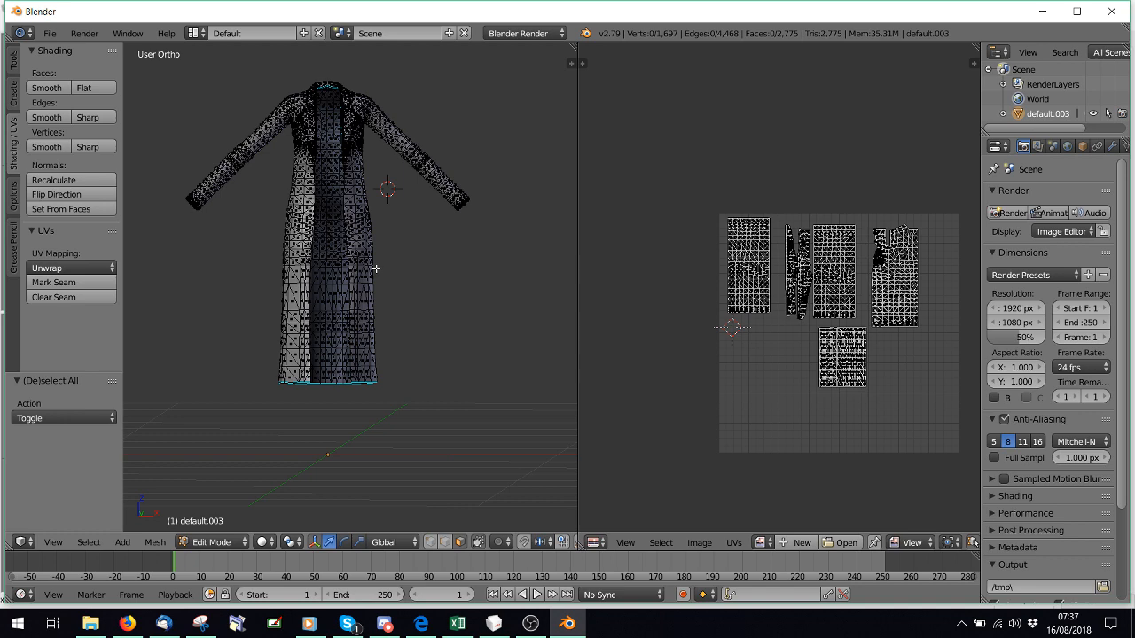
{"action": "mouse_move", "coordinate": [392, 315]}
{"action": "middle_mouse_down"}
{"action": "mouse_move", "coordinate": [405, 329]}
{"action": "mouse_move", "coordinate": [376, 331]}
{"action": "middle_mouse_up"}
{"action": "key", "text": "l"}
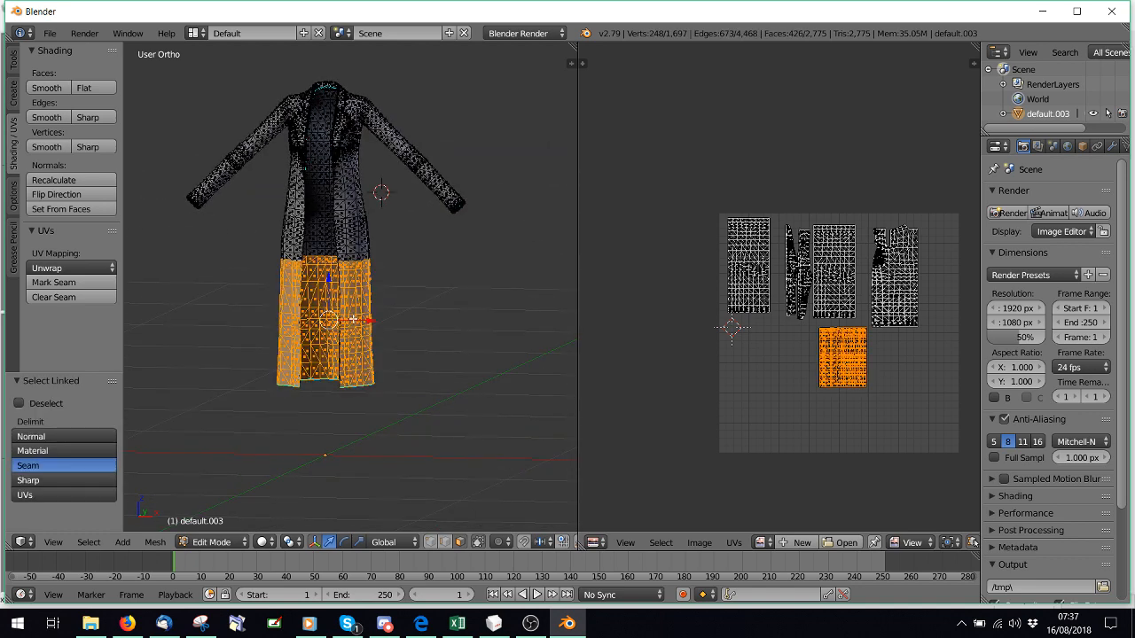
{"action": "key", "text": "l"}
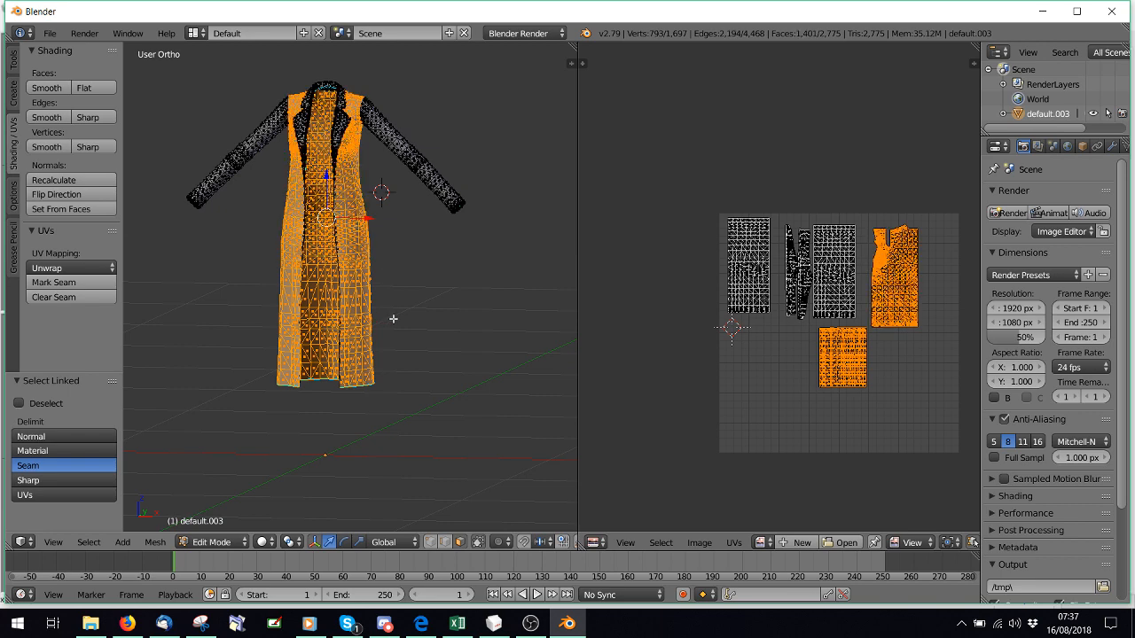
{"action": "key", "text": "a"}
{"action": "middle_click_drag", "start_coordinate": [381, 307], "coordinate": [371, 288]}
{"action": "key", "text": "l"}
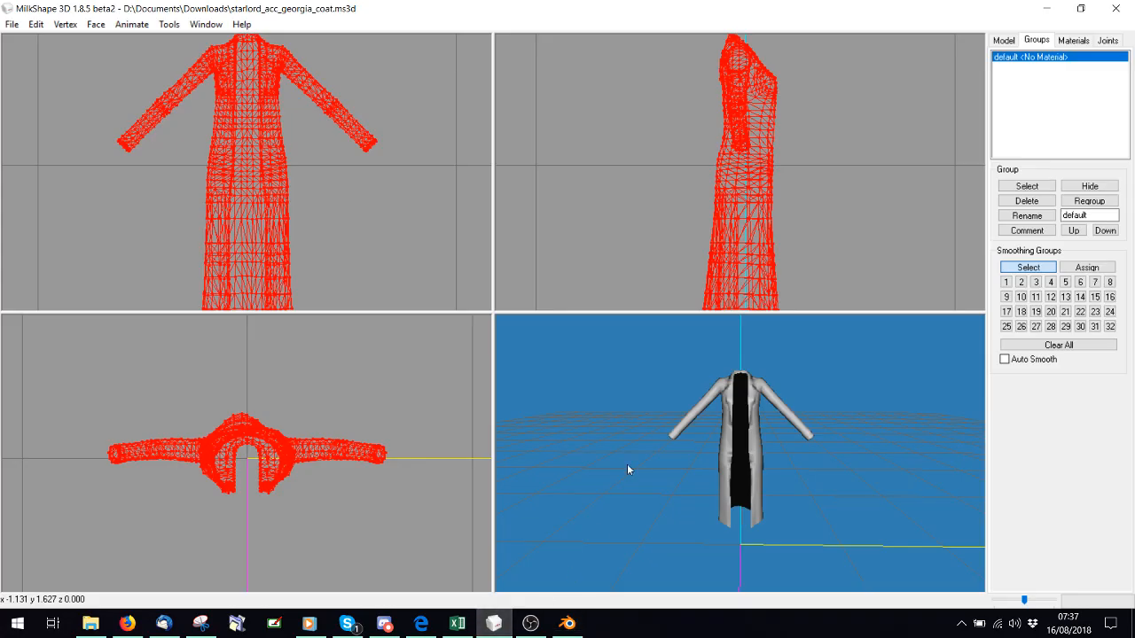
Switch to MilkShape 3D, delete the default group and reopen starlord_acc_georgia_coat without saving the changes.
{"action": "left_click", "coordinate": [1026, 201]}
{"action": "left_click", "coordinate": [11, 24]}
{"action": "left_click", "coordinate": [35, 40]}
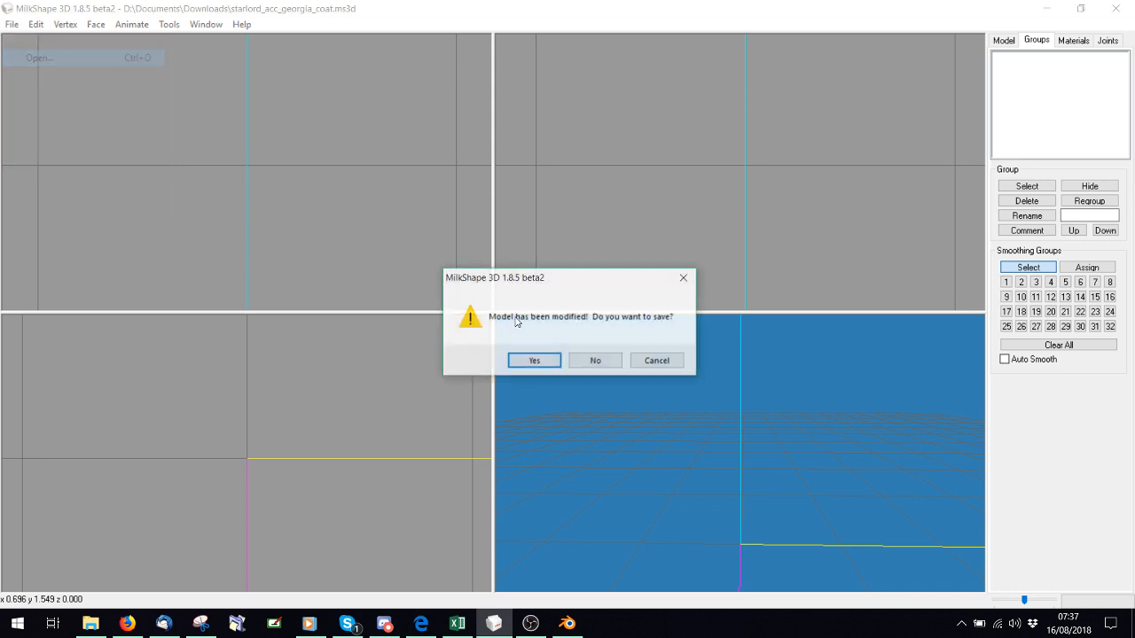
{"action": "left_click", "coordinate": [595, 361]}
{"action": "double_click", "coordinate": [192, 276]}
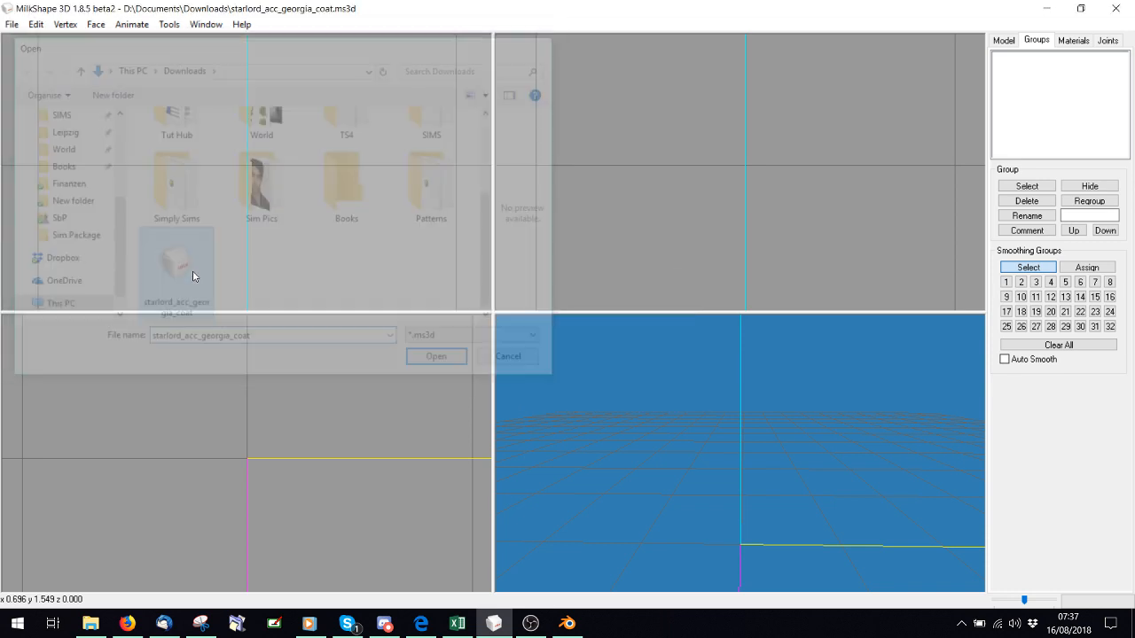
Turn off Draw Backfaces in the 3D preview and examine the coat's inside from the open front.
{"action": "right_click", "coordinate": [692, 488]}
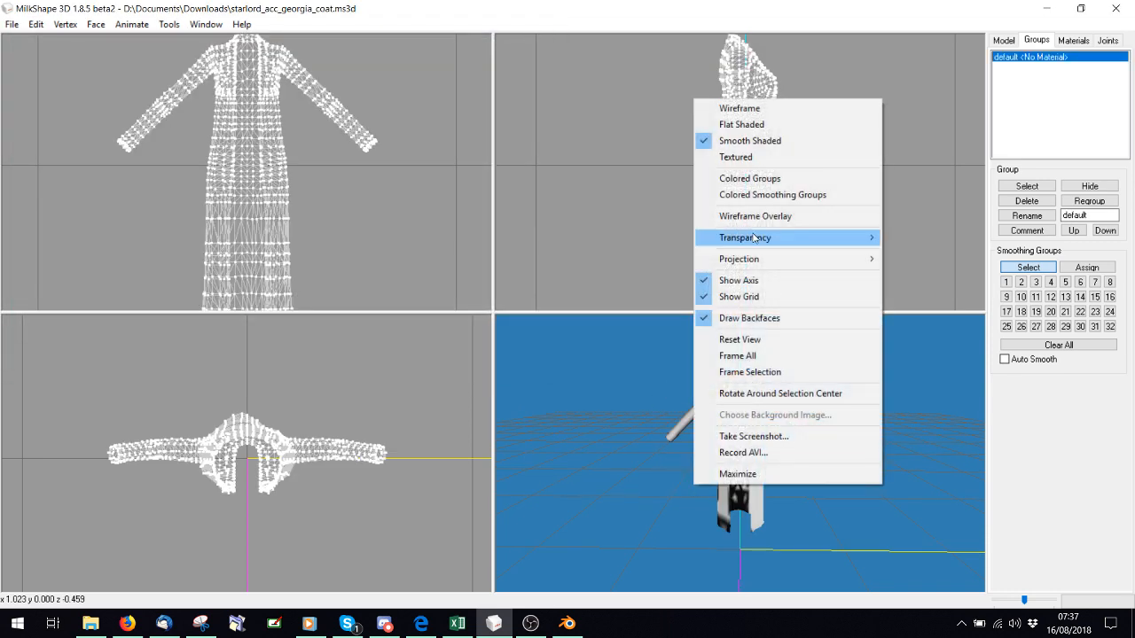
{"action": "left_click", "coordinate": [749, 318]}
{"action": "mouse_move", "coordinate": [614, 540]}
{"action": "left_mouse_down"}
{"action": "mouse_move", "coordinate": [653, 498]}
{"action": "mouse_move", "coordinate": [676, 513]}
{"action": "mouse_move", "coordinate": [668, 431]}
{"action": "mouse_move", "coordinate": [653, 423]}
{"action": "mouse_move", "coordinate": [758, 326]}
{"action": "left_mouse_up"}
{"action": "left_click_drag", "start_coordinate": [715, 362], "coordinate": [727, 364]}
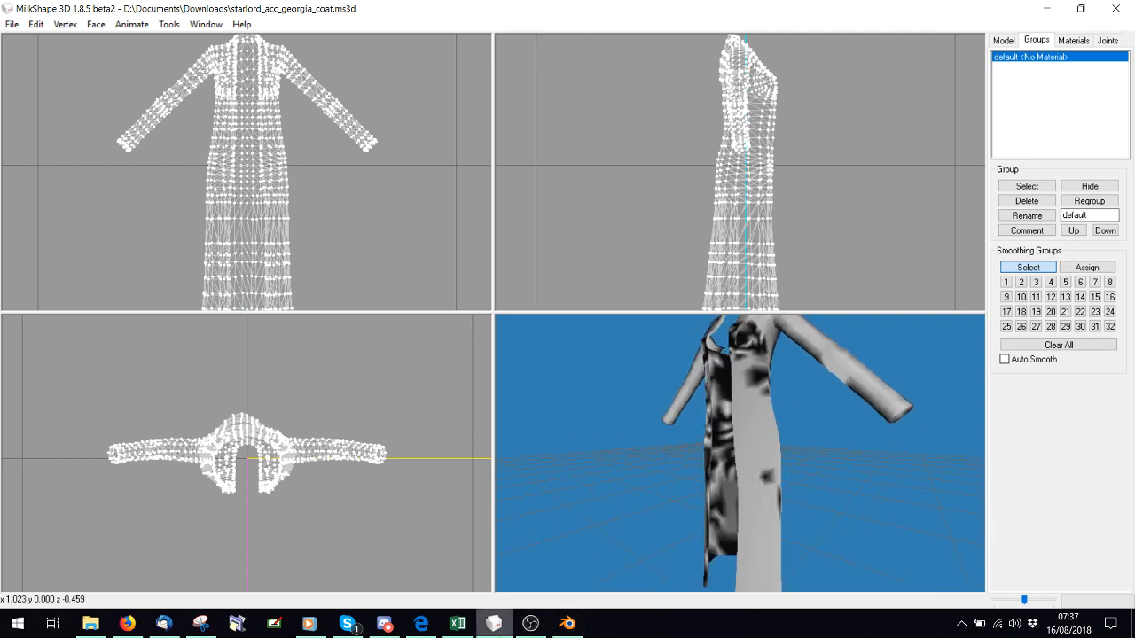
Switch back to Blender, clear the selection and border-select the squarish lower skirt island in the UV layout.
{"action": "left_click", "coordinate": [567, 623]}
{"action": "key", "text": "l"}
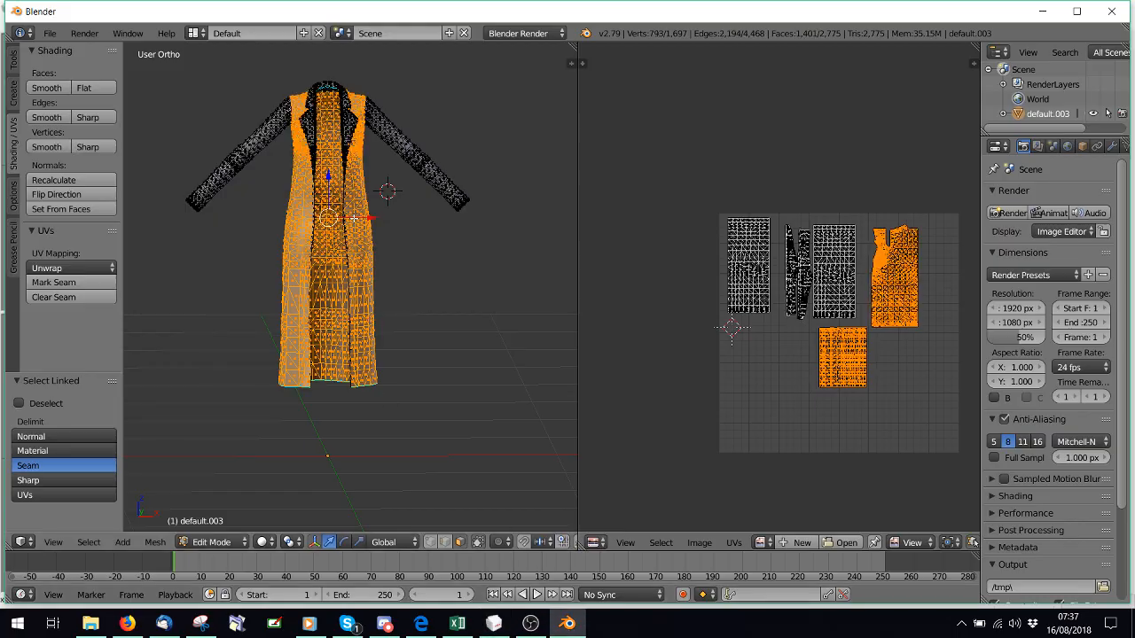
{"action": "scroll", "coordinate": [909, 318], "scroll_direction": "up", "scroll_amount": 2}
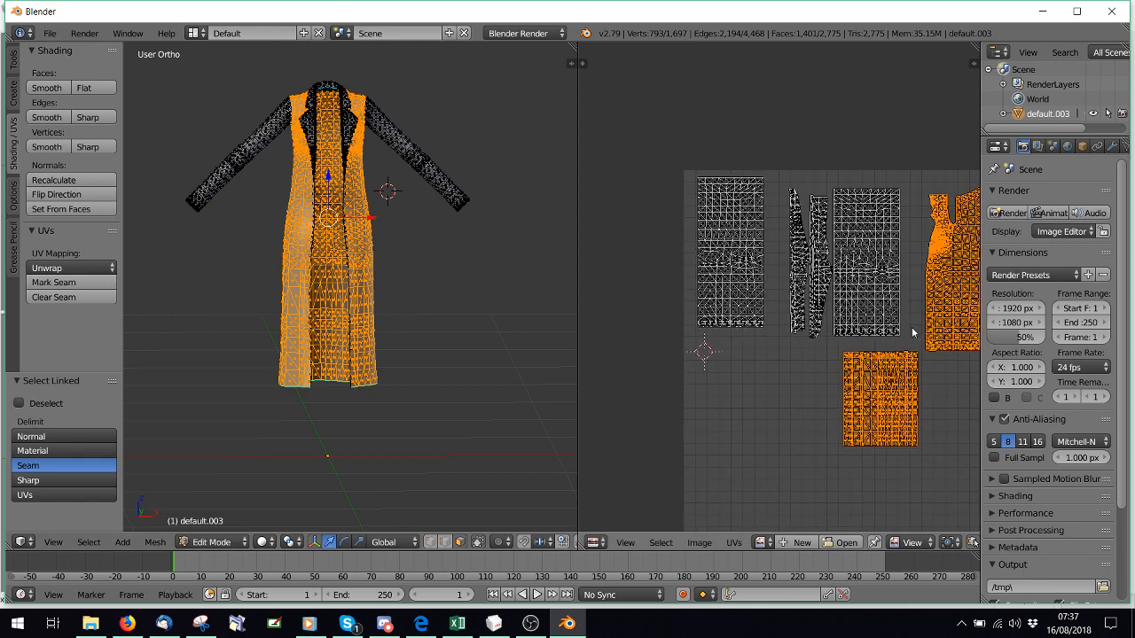
{"action": "middle_click_drag", "start_coordinate": [913, 319], "coordinate": [667, 324]}
{"action": "key", "text": "a"}
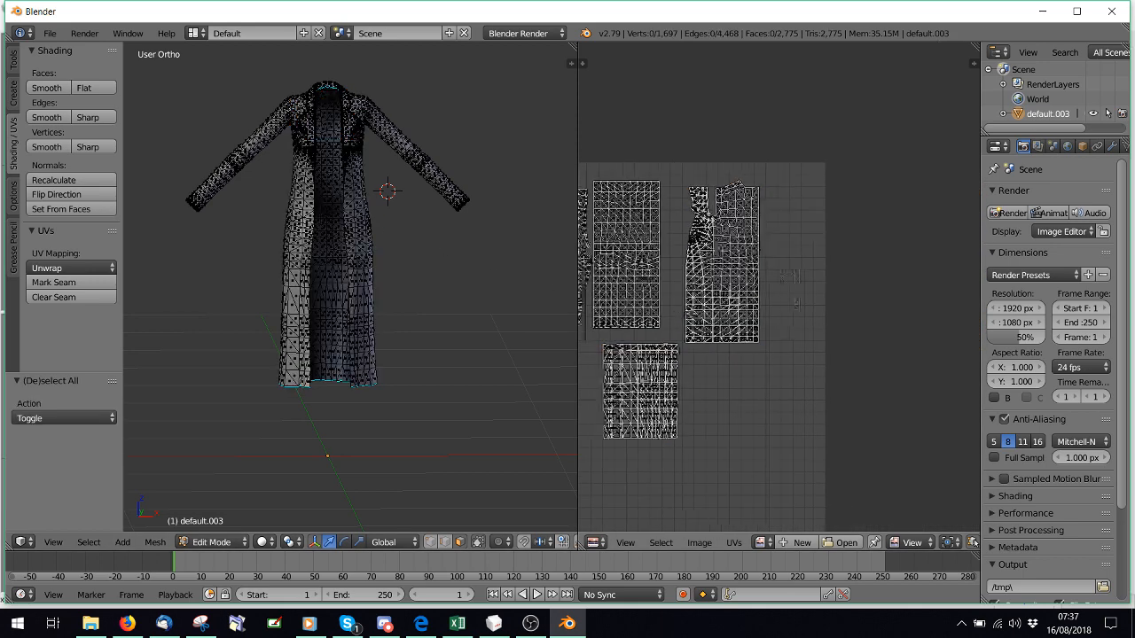
{"action": "key", "text": "b"}
{"action": "left_click_drag", "start_coordinate": [698, 334], "coordinate": [794, 462]}
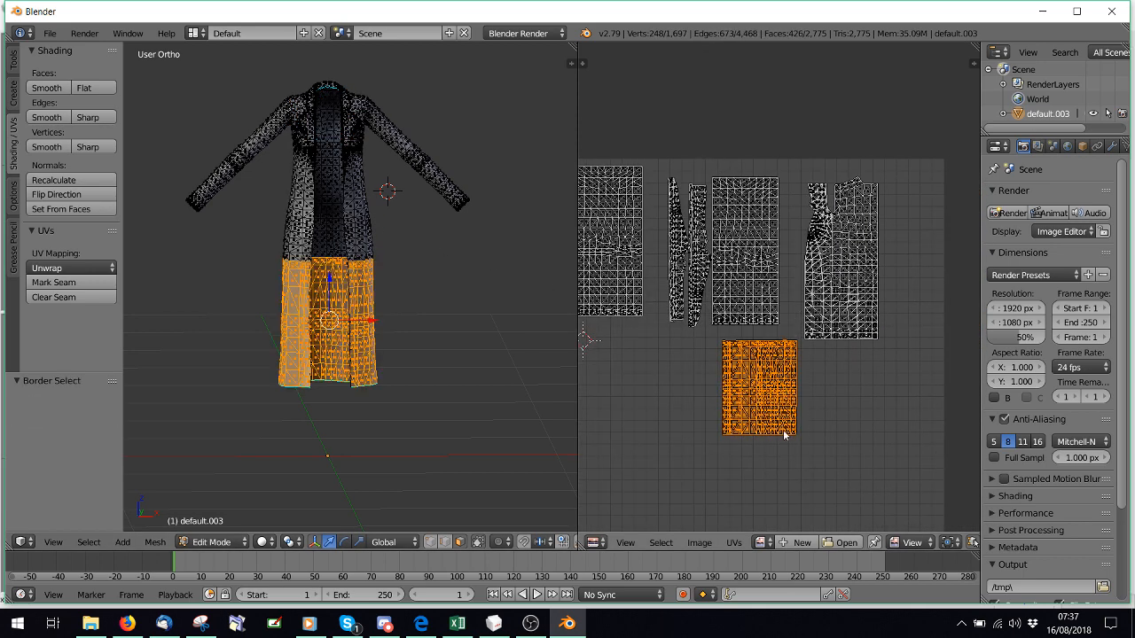
Border-select the lower part of the large body island in the UV layout, adding it to the skirt selection.
{"action": "scroll", "coordinate": [841, 412], "scroll_direction": "up", "scroll_amount": 3}
{"action": "key", "text": "b"}
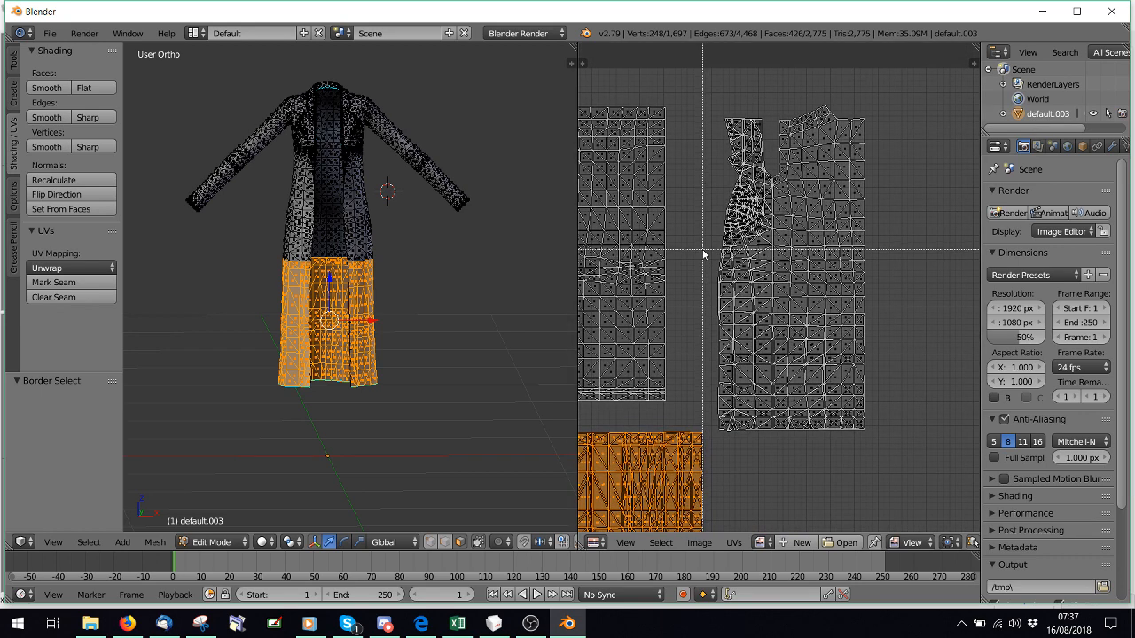
{"action": "left_click_drag", "start_coordinate": [707, 258], "coordinate": [898, 443]}
{"action": "key", "text": "b"}
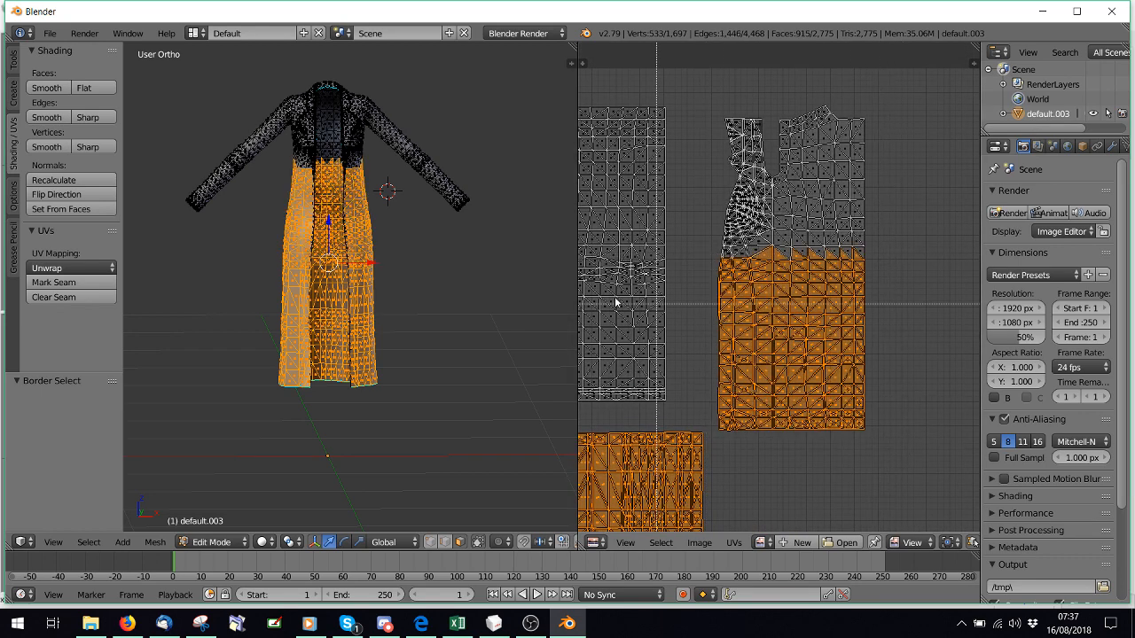
{"action": "key", "text": "Escape"}
Circle-select the missed faces along the body island's jagged selection edge to make the boundary straight.
{"action": "middle_click_drag", "start_coordinate": [824, 295], "coordinate": [789, 377]}
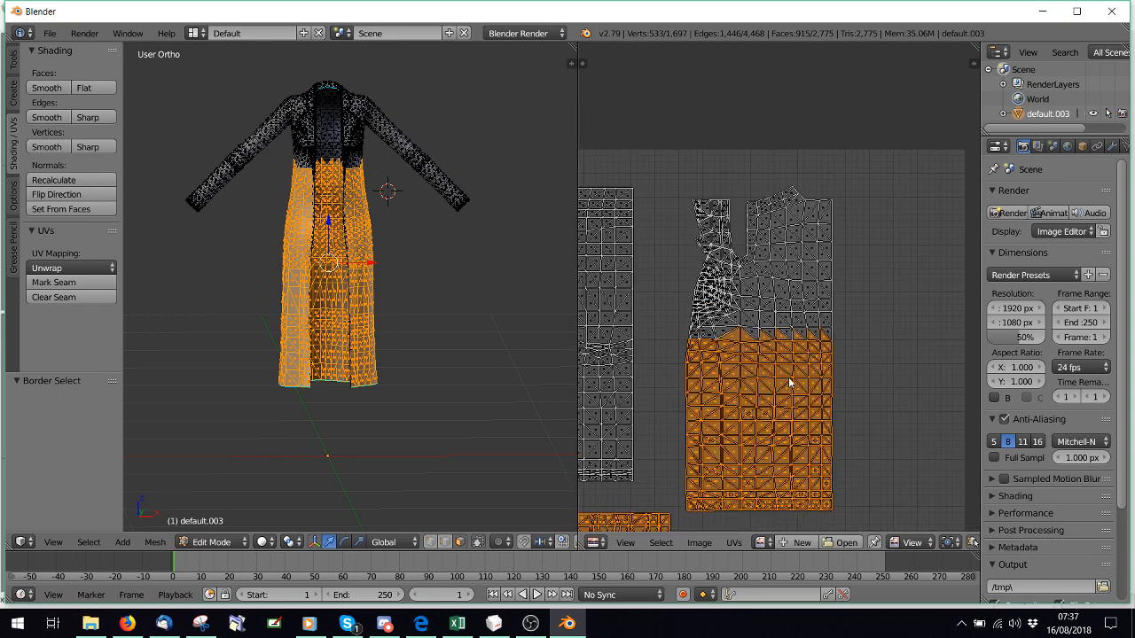
{"action": "scroll", "coordinate": [788, 376], "scroll_direction": "up", "scroll_amount": 2}
{"action": "key", "text": "b"}
{"action": "key", "text": "Escape"}
{"action": "key", "text": "c"}
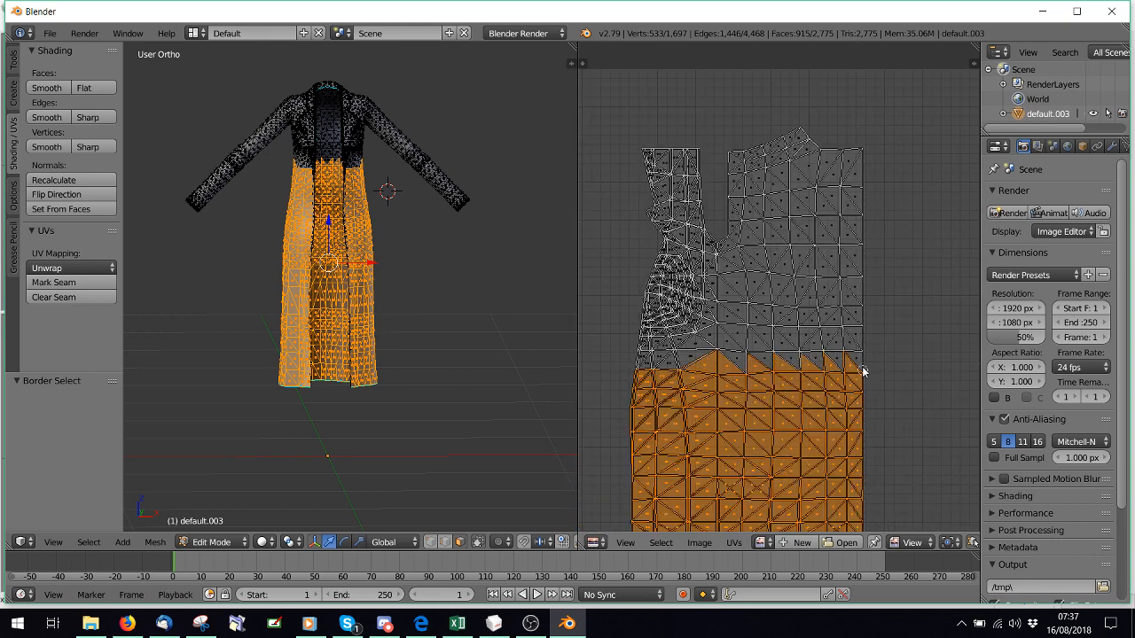
{"action": "left_click_drag", "start_coordinate": [838, 373], "coordinate": [831, 361]}
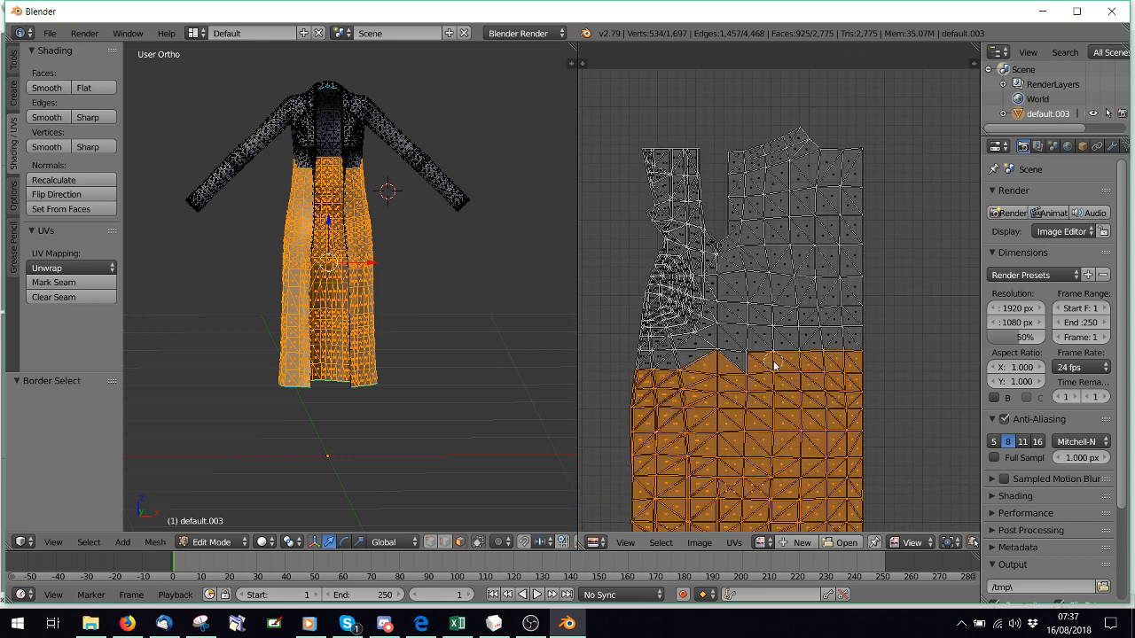
{"action": "left_click_drag", "start_coordinate": [657, 366], "coordinate": [626, 361]}
{"action": "key", "text": "Escape"}
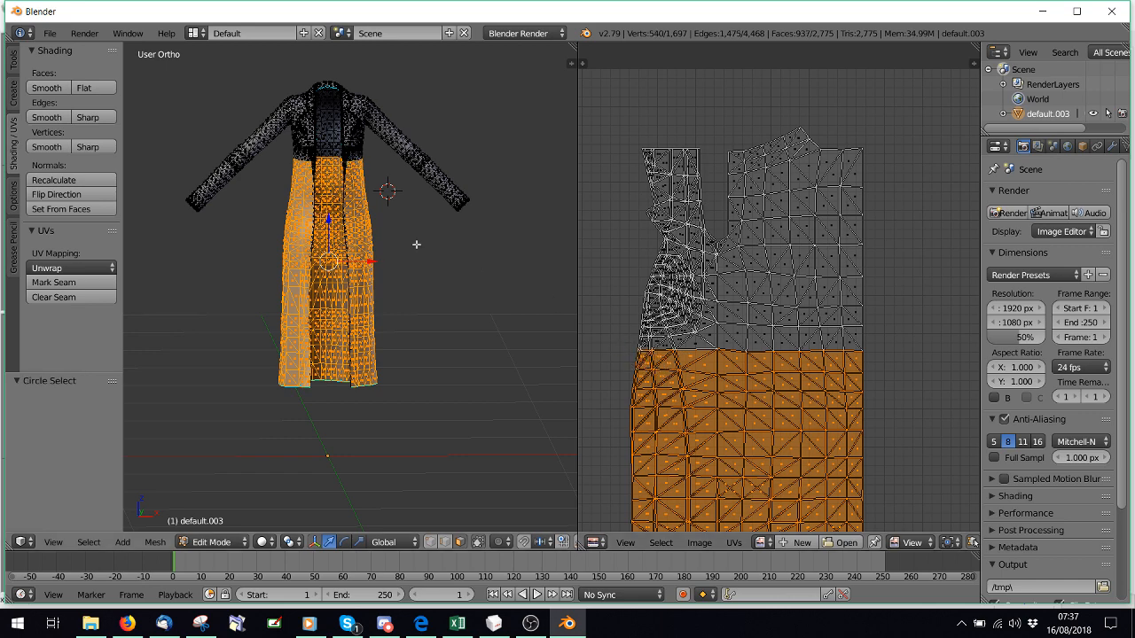
Separate the selected skirt and lower body faces into their own object and return to Object Mode.
{"action": "scroll", "coordinate": [390, 334], "scroll_direction": "down", "scroll_amount": 2}
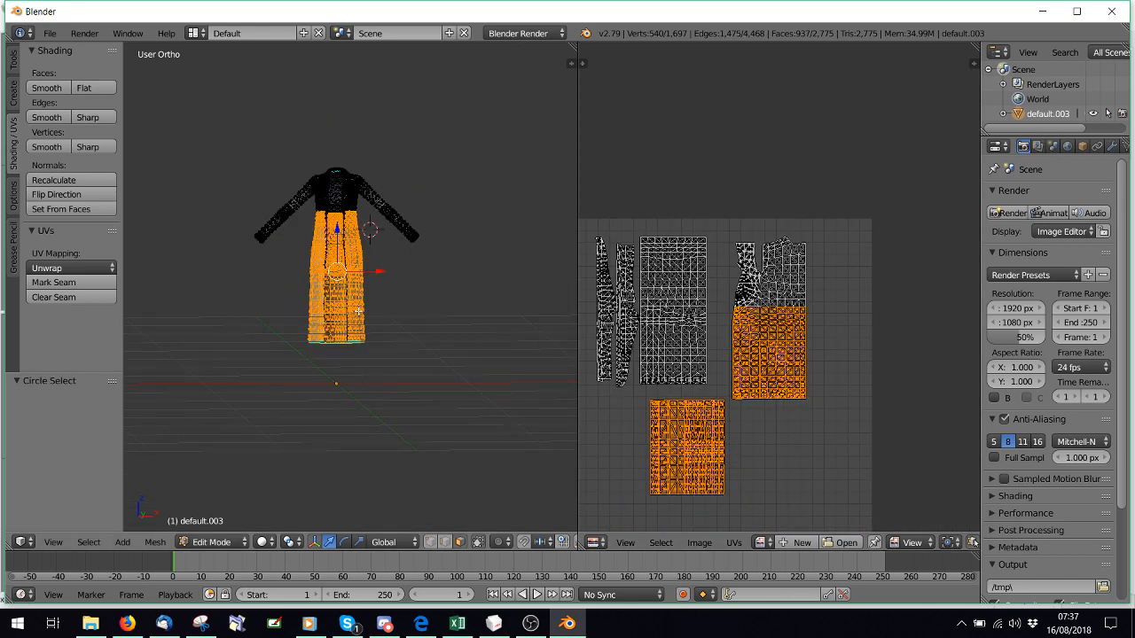
{"action": "key", "text": "p"}
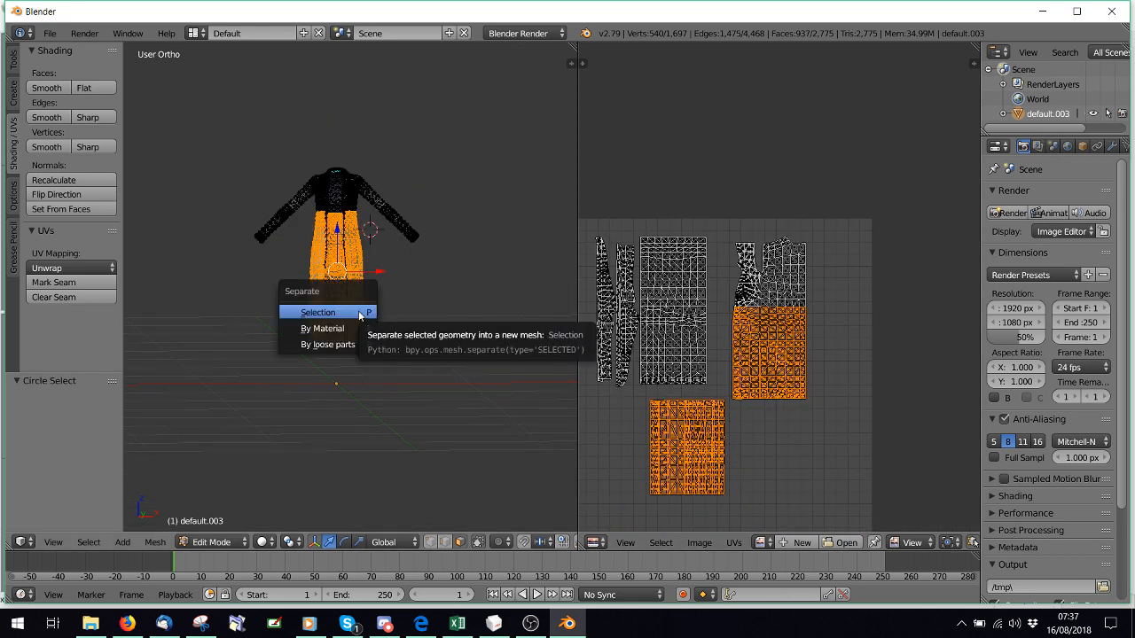
{"action": "scroll", "coordinate": [464, 245], "scroll_direction": "up", "scroll_amount": 8}
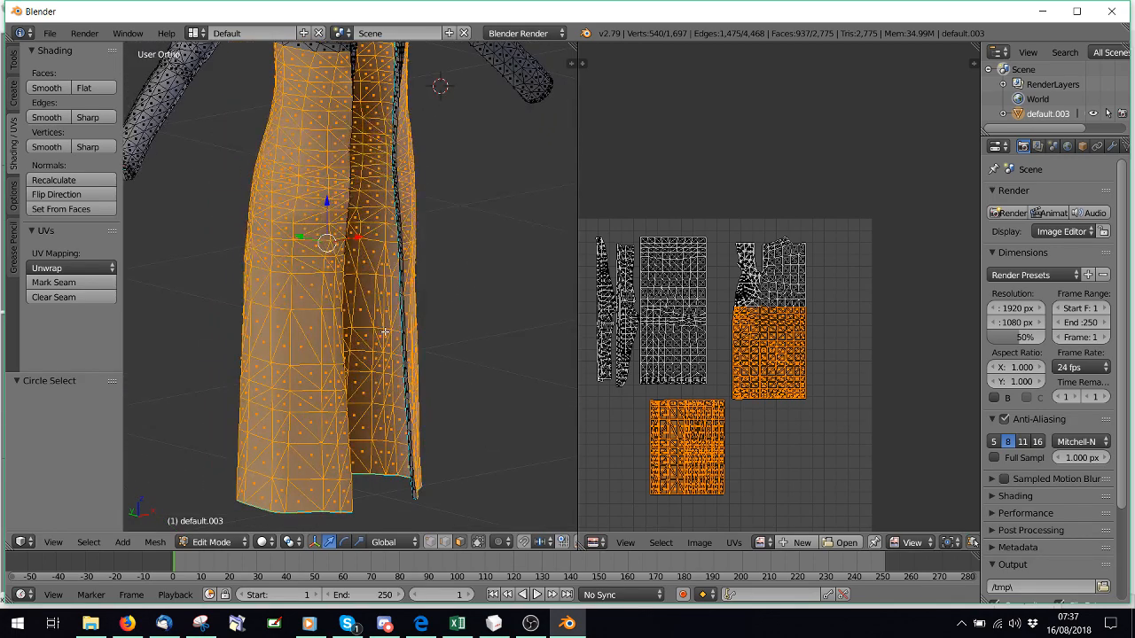
{"action": "scroll", "coordinate": [384, 331], "scroll_direction": "up", "scroll_amount": 3}
{"action": "middle_click_drag", "start_coordinate": [381, 304], "coordinate": [215, 241]}
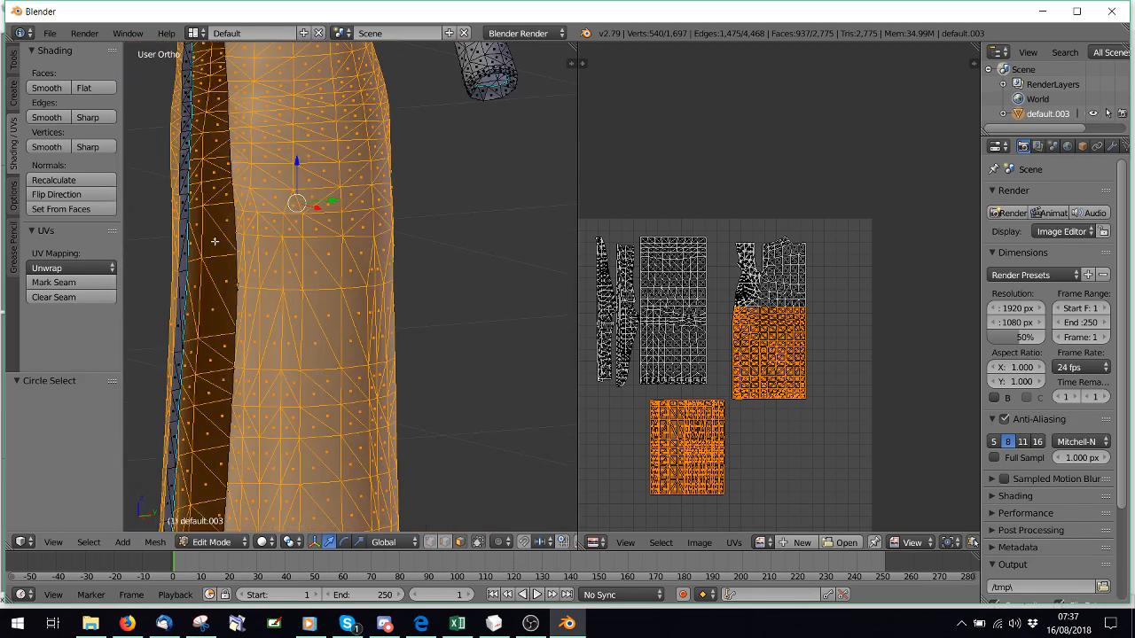
{"action": "scroll", "coordinate": [215, 241], "scroll_direction": "down", "scroll_amount": 8}
{"action": "key", "text": "p"}
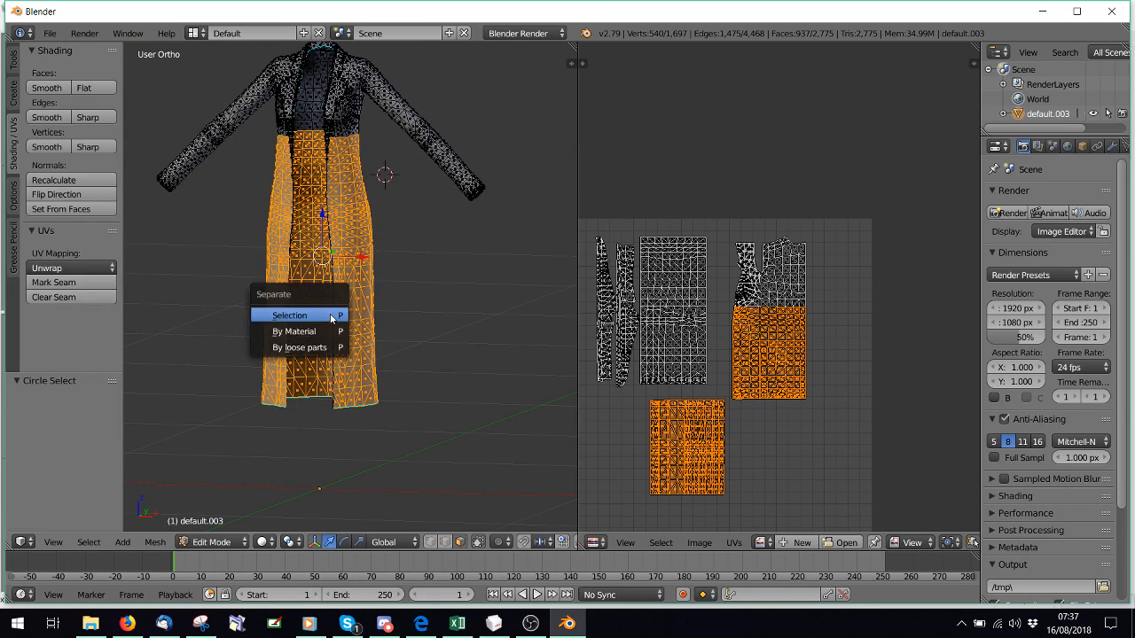
{"action": "left_click", "coordinate": [332, 318]}
{"action": "left_click", "coordinate": [213, 541]}
{"action": "left_click", "coordinate": [226, 524]}
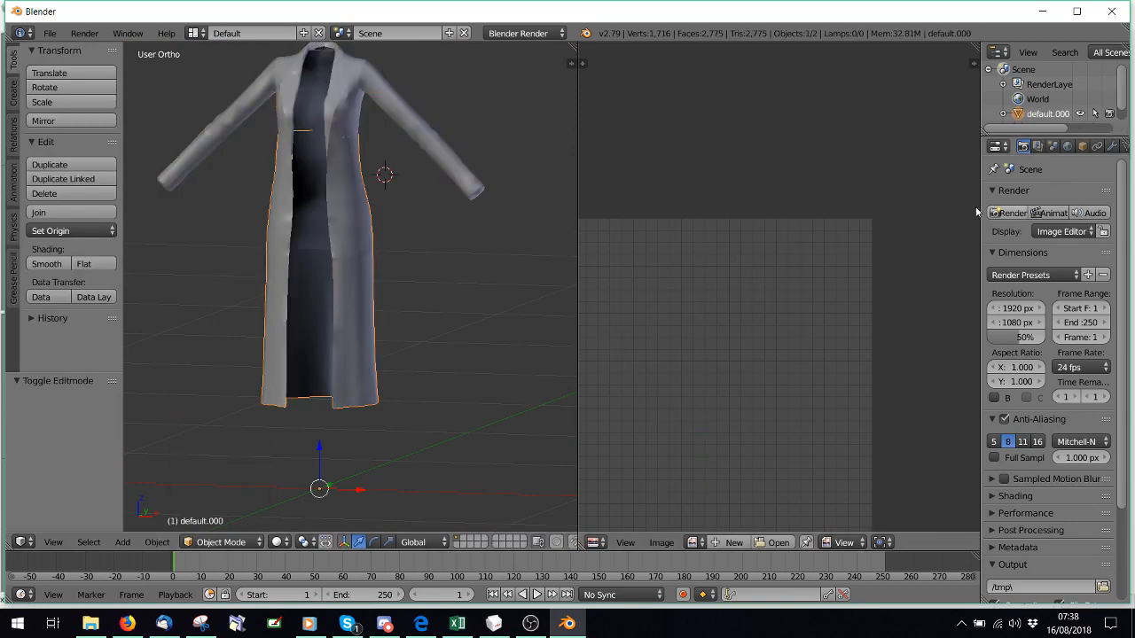
Check in Edit Mode which faces and UV islands belong to the separated lower coat object.
{"action": "left_click", "coordinate": [220, 542]}
{"action": "left_click", "coordinate": [215, 508]}
{"action": "left_click", "coordinate": [211, 541]}
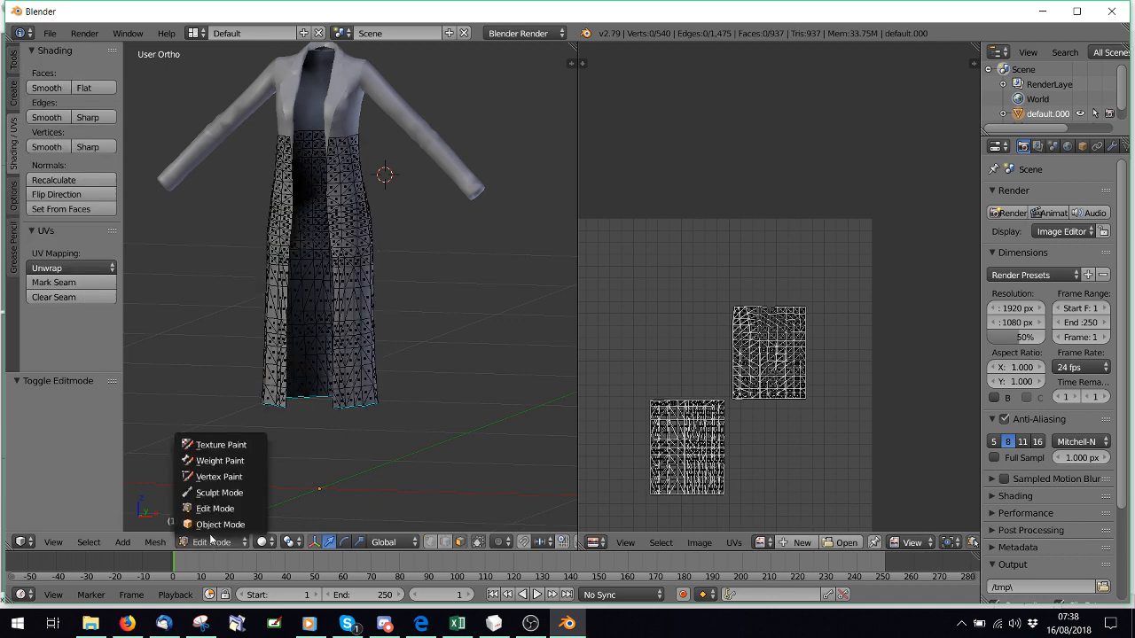
{"action": "left_click", "coordinate": [220, 524]}
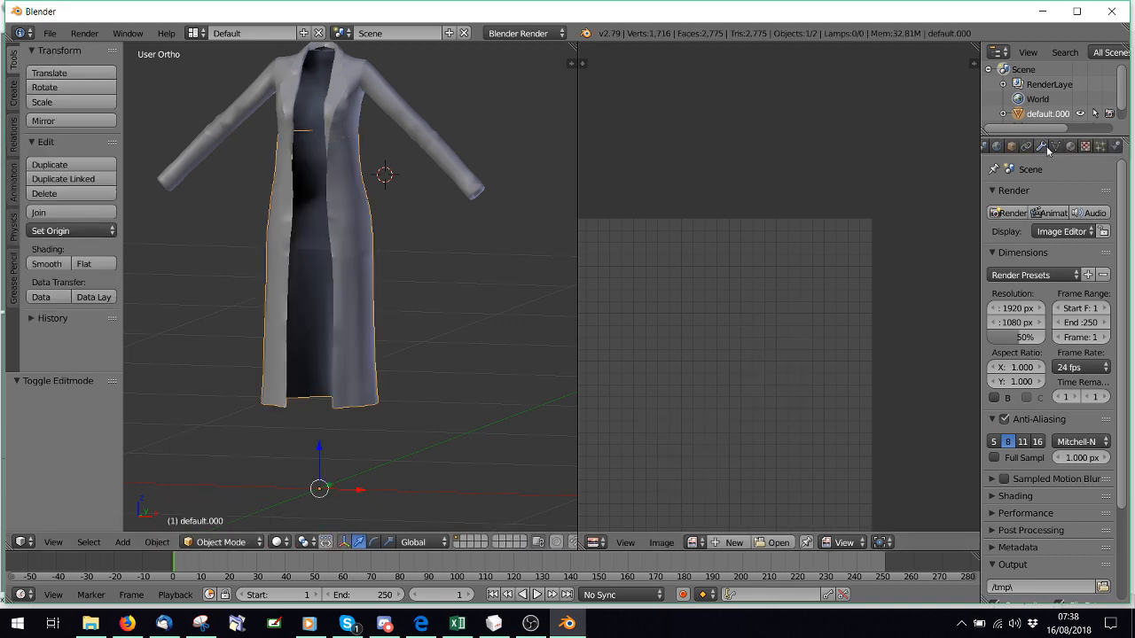
Add a Solidify modifier to the separated lower coat object and turn off Fill Rim.
{"action": "left_click", "coordinate": [1043, 147]}
{"action": "left_click", "coordinate": [1050, 196]}
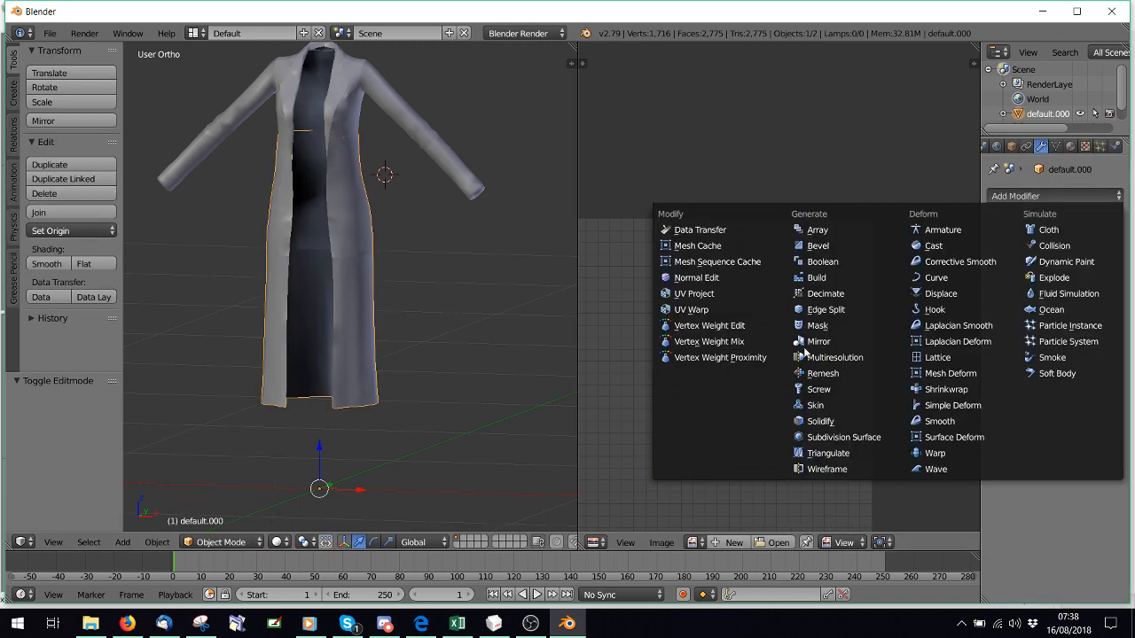
{"action": "left_click", "coordinate": [834, 429]}
{"action": "scroll", "coordinate": [373, 372], "scroll_direction": "up", "scroll_amount": 3}
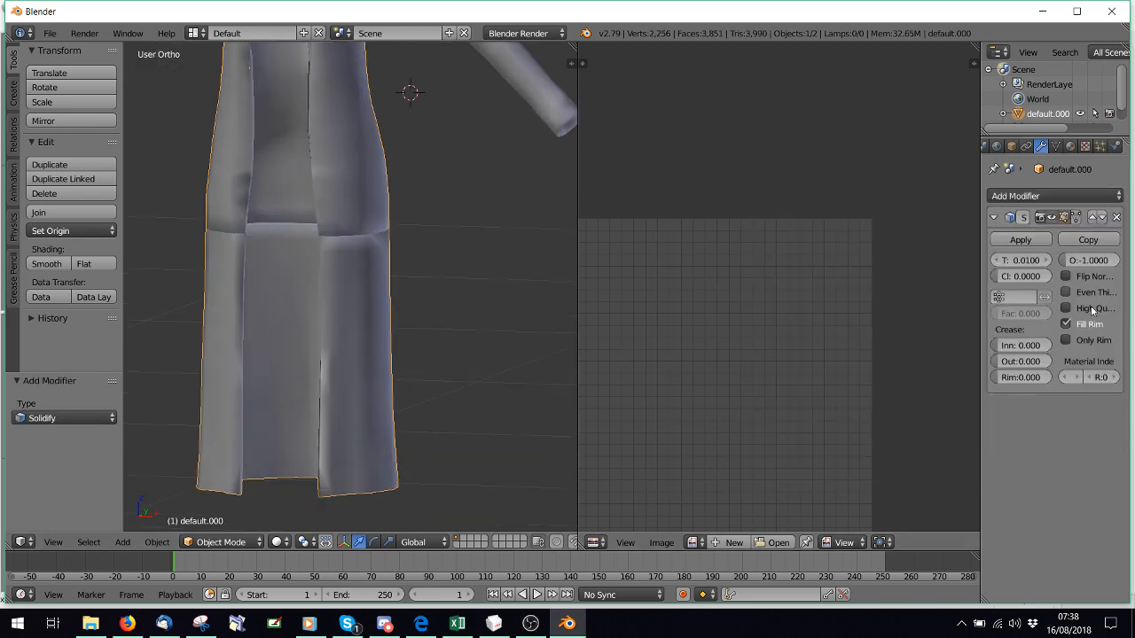
{"action": "left_click", "coordinate": [1066, 325]}
Set the Solidify modifier's thickness to 0.0010 and inspect the gap between the coat's inner and outer layers.
{"action": "middle_click_drag", "start_coordinate": [324, 317], "coordinate": [355, 321]}
{"action": "scroll", "coordinate": [364, 363], "scroll_direction": "up", "scroll_amount": 3}
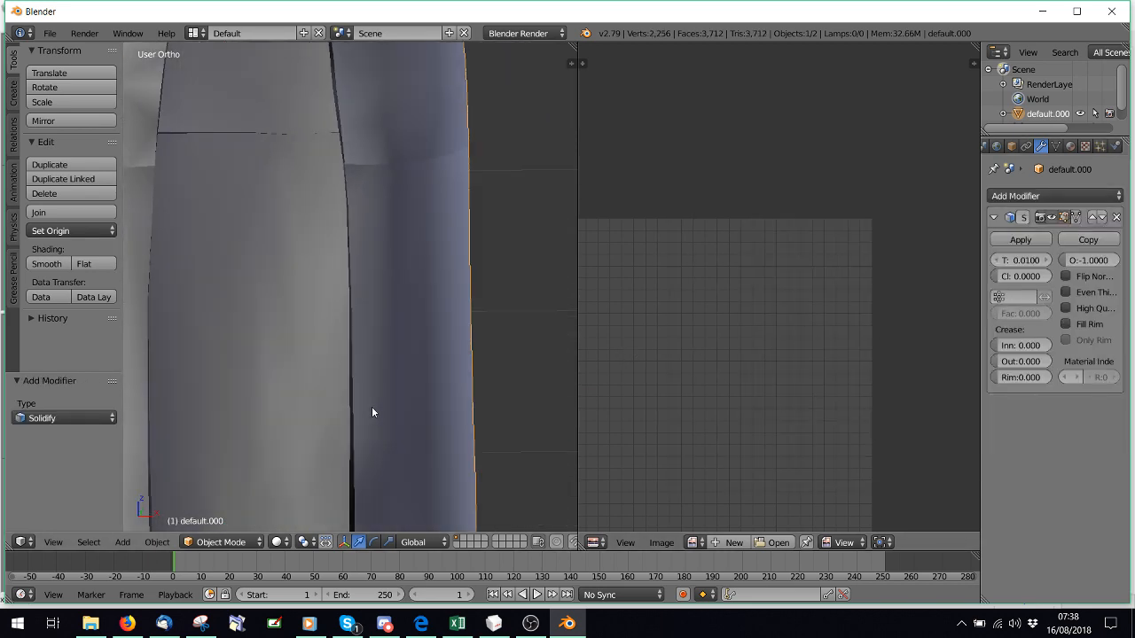
{"action": "middle_click_drag", "start_coordinate": [372, 412], "coordinate": [420, 400]}
{"action": "mouse_move", "coordinate": [1020, 260]}
{"action": "left_mouse_down"}
{"action": "mouse_move", "coordinate": [1047, 260]}
{"action": "mouse_move", "coordinate": [1011, 260]}
{"action": "mouse_move", "coordinate": [1021, 260]}
{"action": "left_mouse_up"}
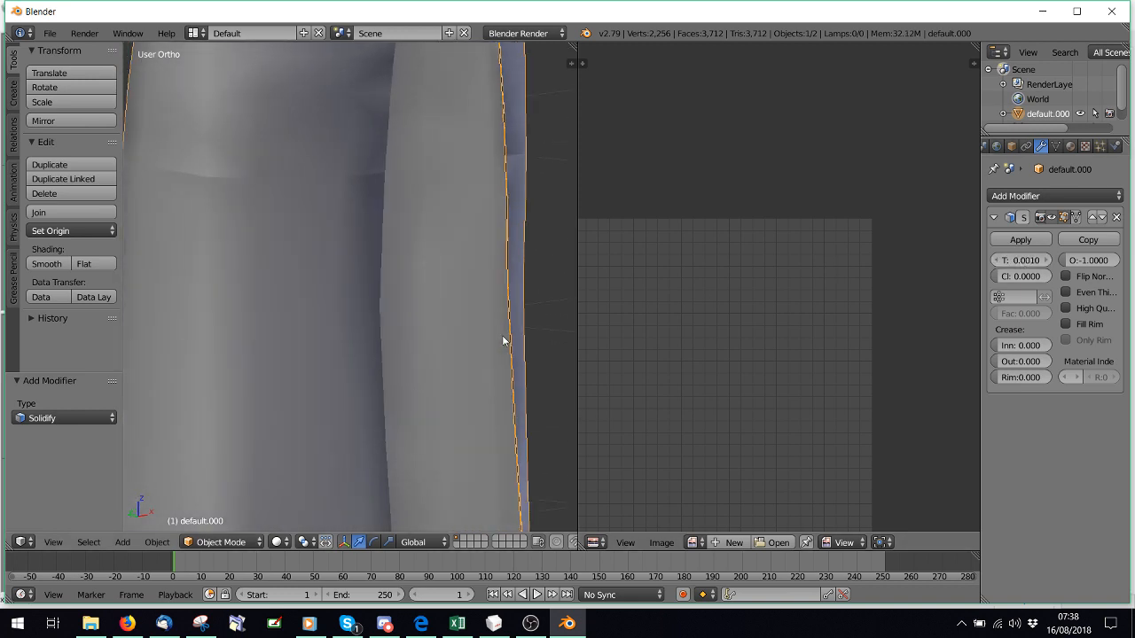
{"action": "middle_click_drag", "start_coordinate": [502, 340], "coordinate": [330, 317]}
{"action": "scroll", "coordinate": [504, 340], "scroll_direction": "down", "scroll_amount": 4}
{"action": "scroll", "coordinate": [330, 317], "scroll_direction": "down", "scroll_amount": 1}
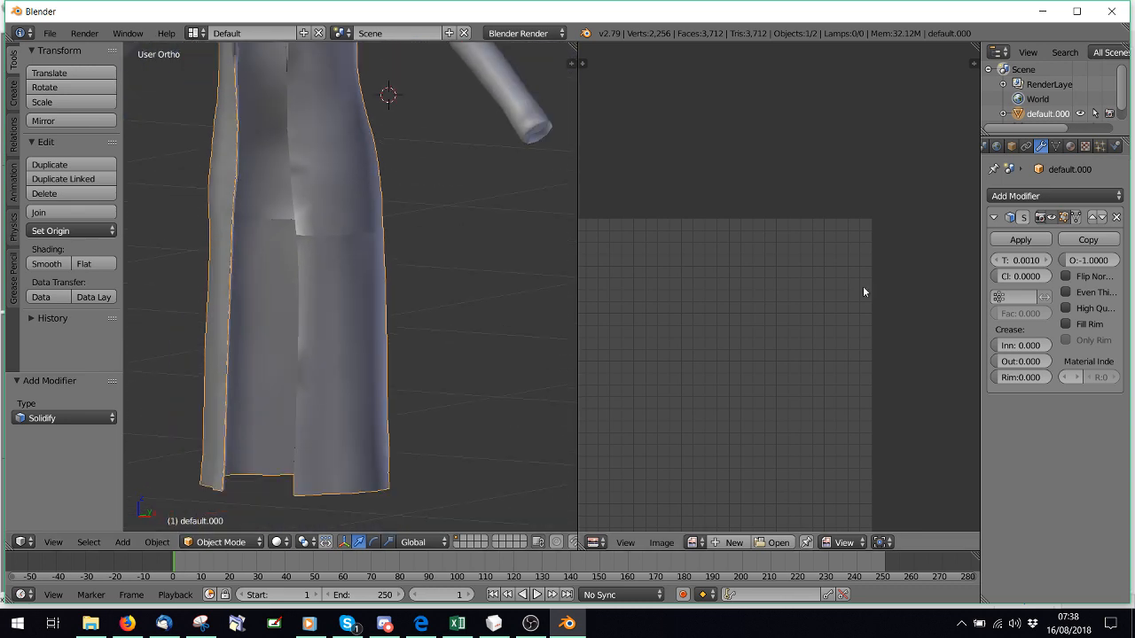
Apply the Solidify modifier to the separated lower coat object.
{"action": "scroll", "coordinate": [304, 257], "scroll_direction": "down", "scroll_amount": 4}
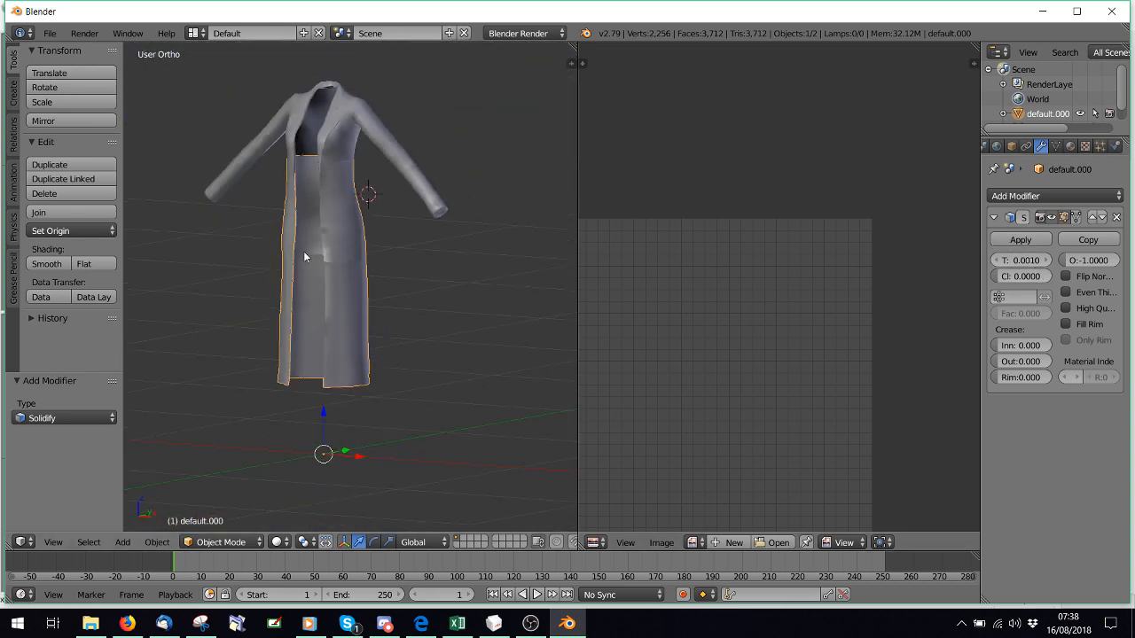
{"action": "middle_click_drag", "start_coordinate": [304, 256], "coordinate": [346, 253]}
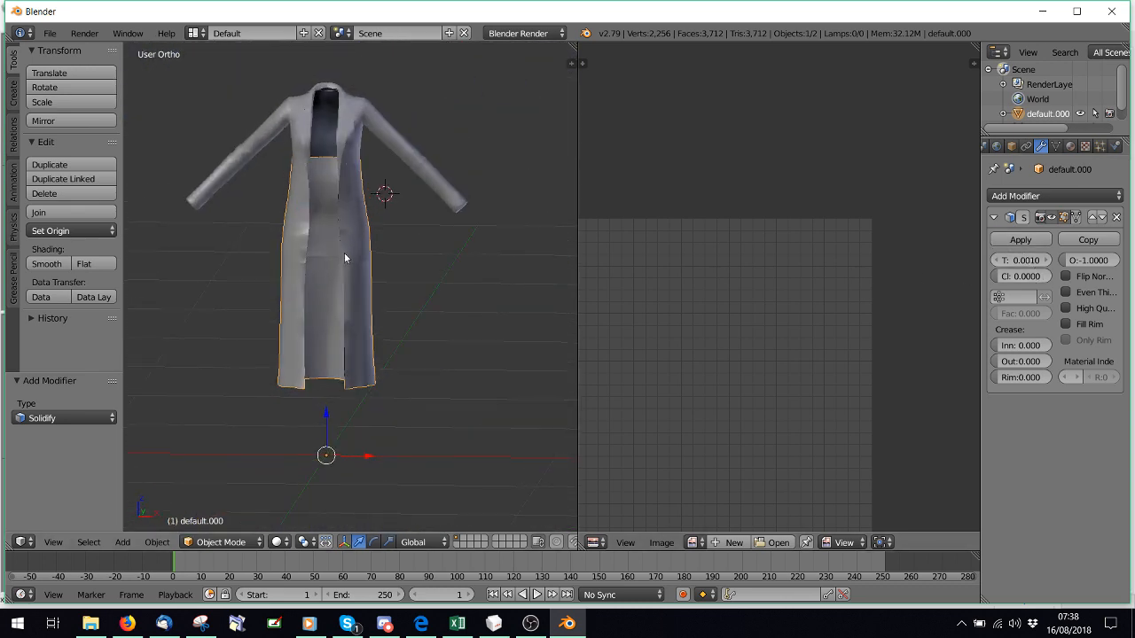
{"action": "left_click", "coordinate": [1020, 240]}
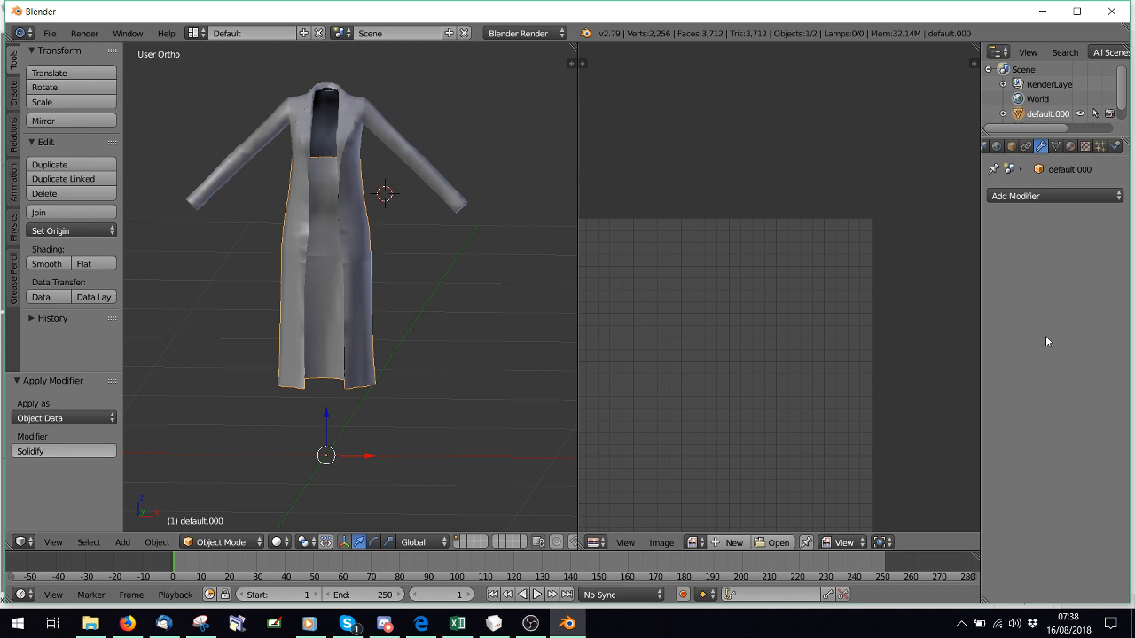
Examine the thickened lower coat object in Edit Mode and return to Object Mode.
{"action": "scroll", "coordinate": [330, 344], "scroll_direction": "up", "scroll_amount": 5}
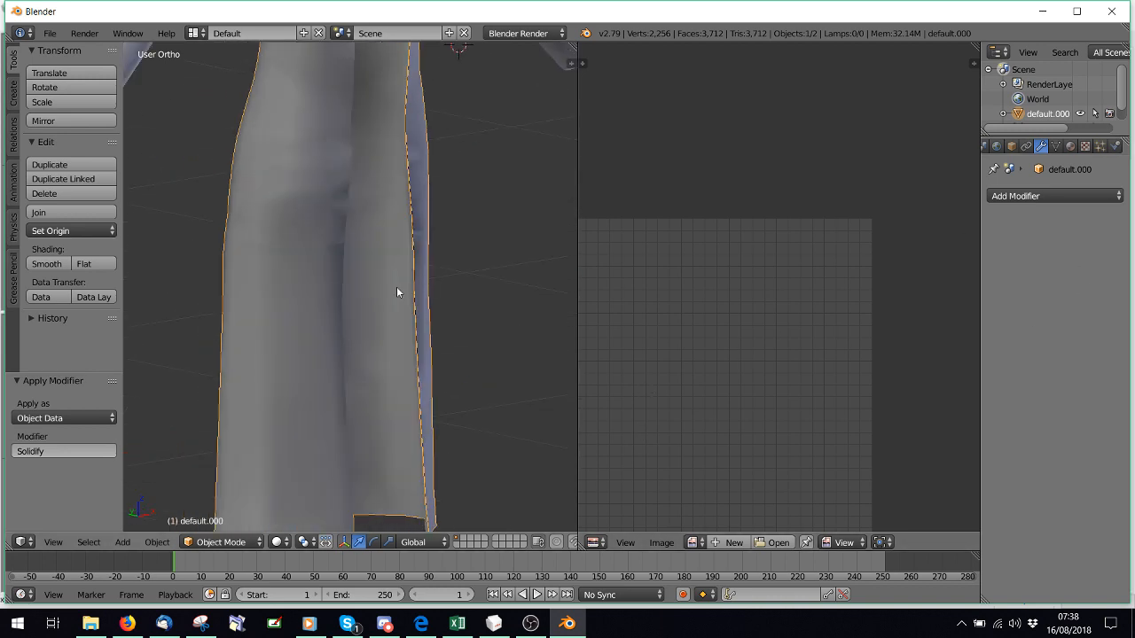
{"action": "left_click", "coordinate": [220, 542]}
{"action": "left_click", "coordinate": [213, 525]}
{"action": "left_click", "coordinate": [229, 542]}
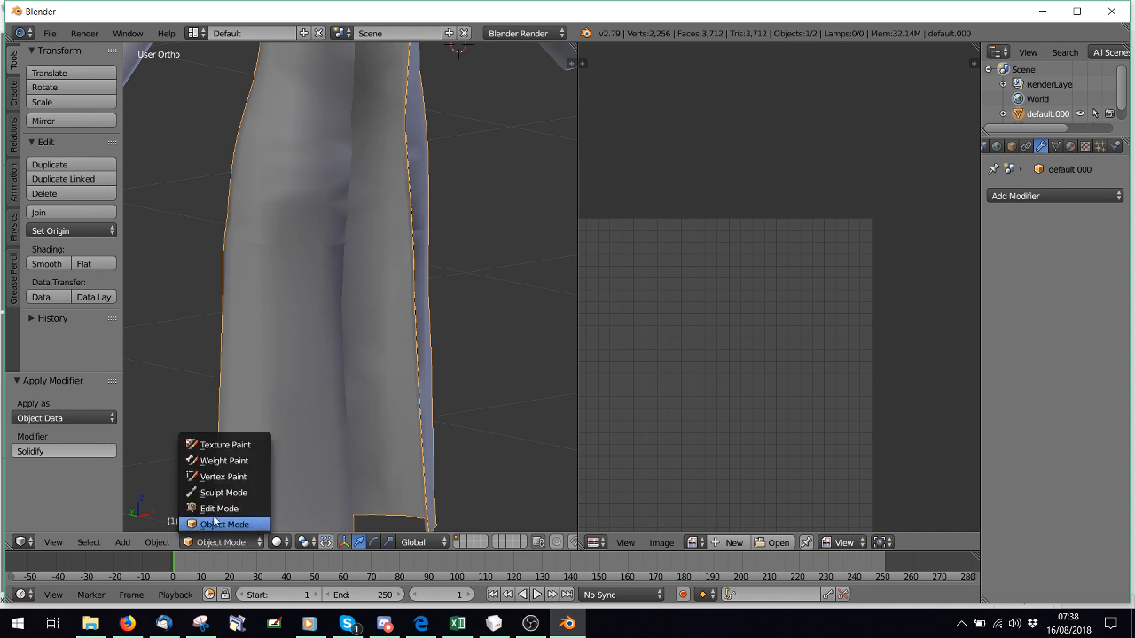
{"action": "left_click", "coordinate": [214, 521]}
{"action": "scroll", "coordinate": [375, 411], "scroll_direction": "down", "scroll_amount": 5}
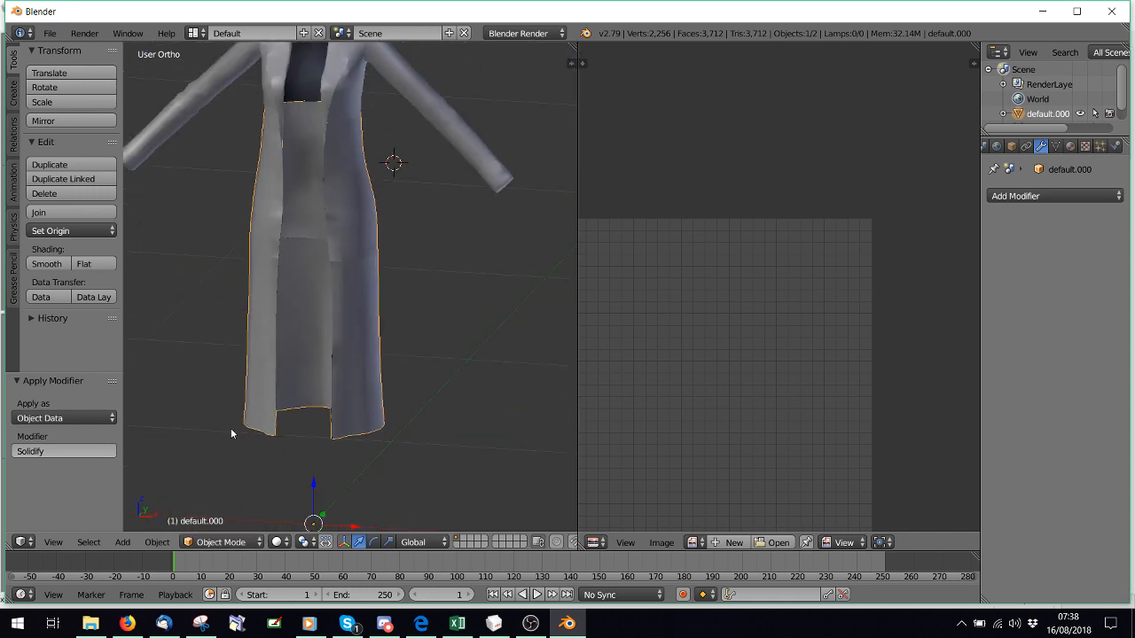
{"action": "left_click", "coordinate": [220, 542]}
{"action": "left_click", "coordinate": [216, 513]}
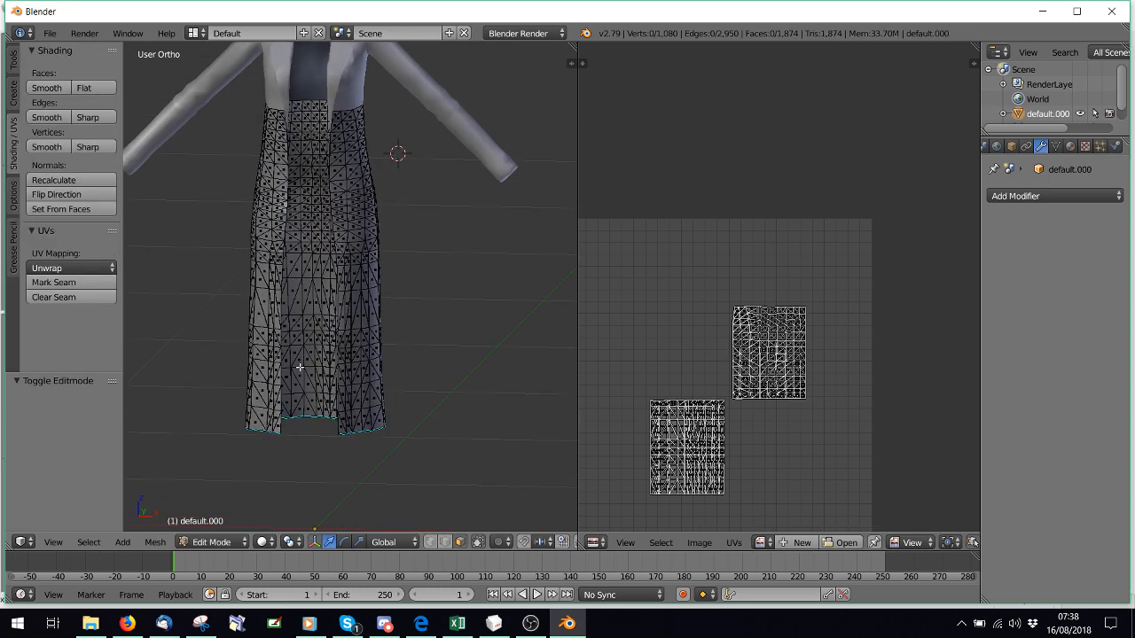
{"action": "key", "text": "a"}
{"action": "key", "text": "a"}
{"action": "left_click", "coordinate": [220, 542]}
{"action": "left_click", "coordinate": [214, 528]}
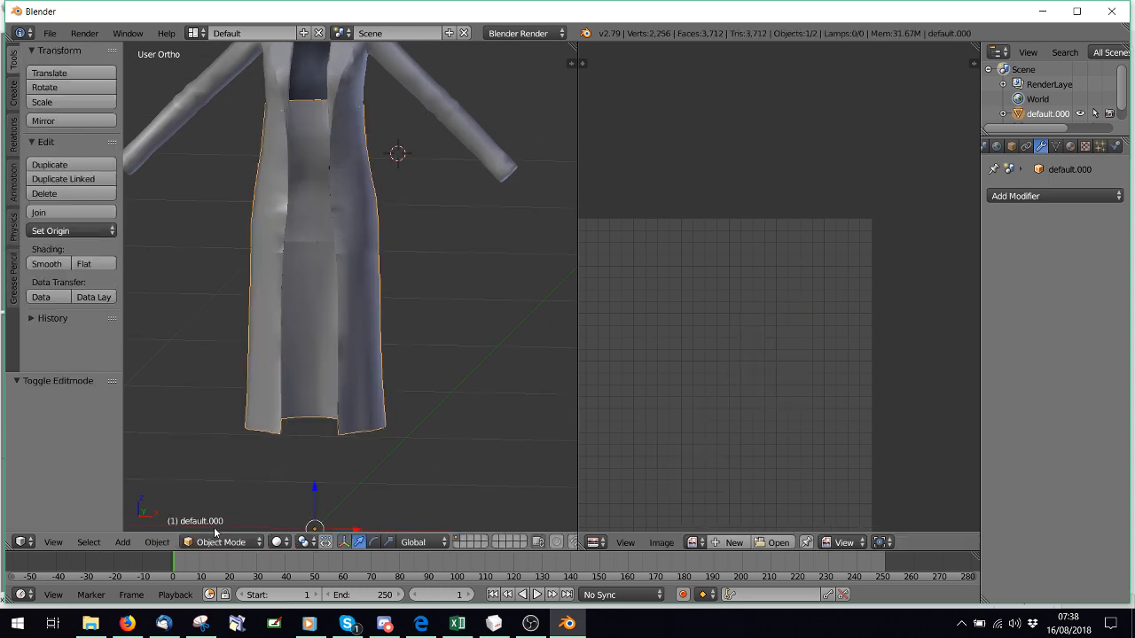
Join the upper coat object with the lower coat object and open the joined mesh in Edit Mode.
{"action": "scroll", "coordinate": [303, 282], "scroll_direction": "down", "scroll_amount": 2}
{"action": "right_click", "coordinate": [344, 171], "text": "shift"}
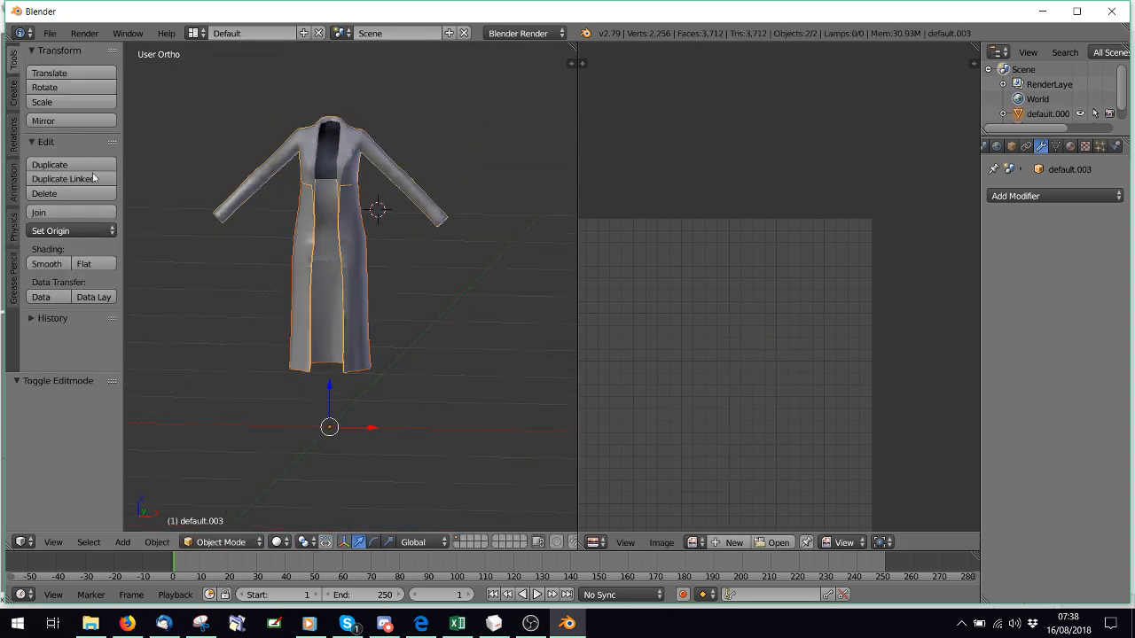
{"action": "left_click", "coordinate": [65, 213]}
{"action": "left_click", "coordinate": [219, 542]}
{"action": "left_click", "coordinate": [215, 509]}
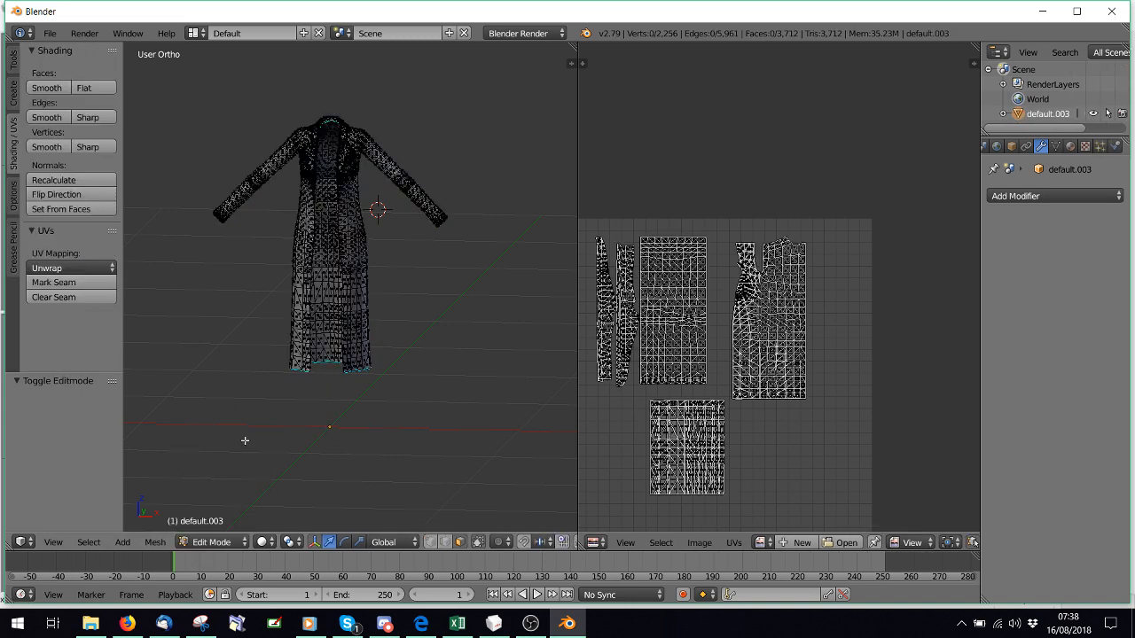
Try selecting the linked skirt faces up to their seams, then clear the selection.
{"action": "middle_click_drag", "start_coordinate": [443, 355], "coordinate": [186, 363]}
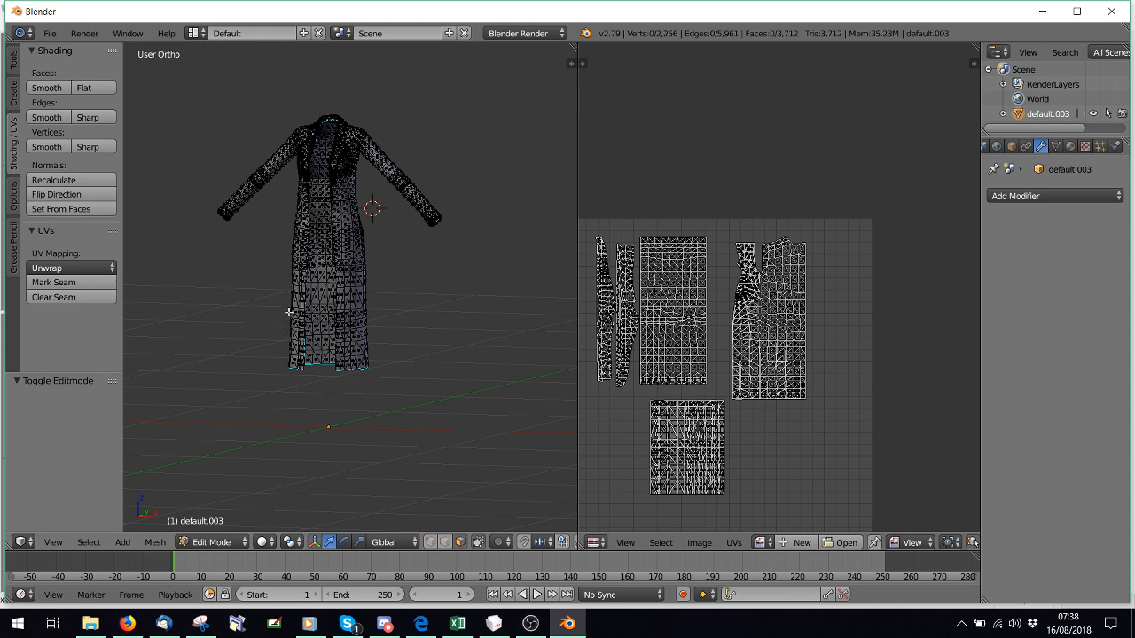
{"action": "scroll", "coordinate": [340, 366], "scroll_direction": "up", "scroll_amount": 5}
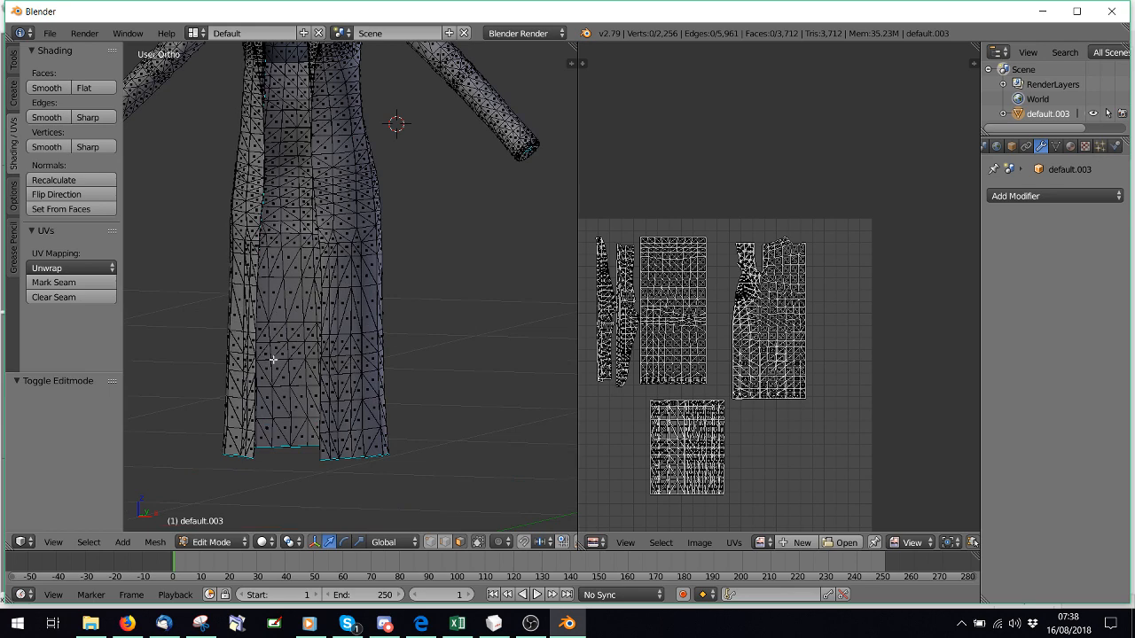
{"action": "middle_click_drag", "start_coordinate": [274, 359], "coordinate": [312, 350]}
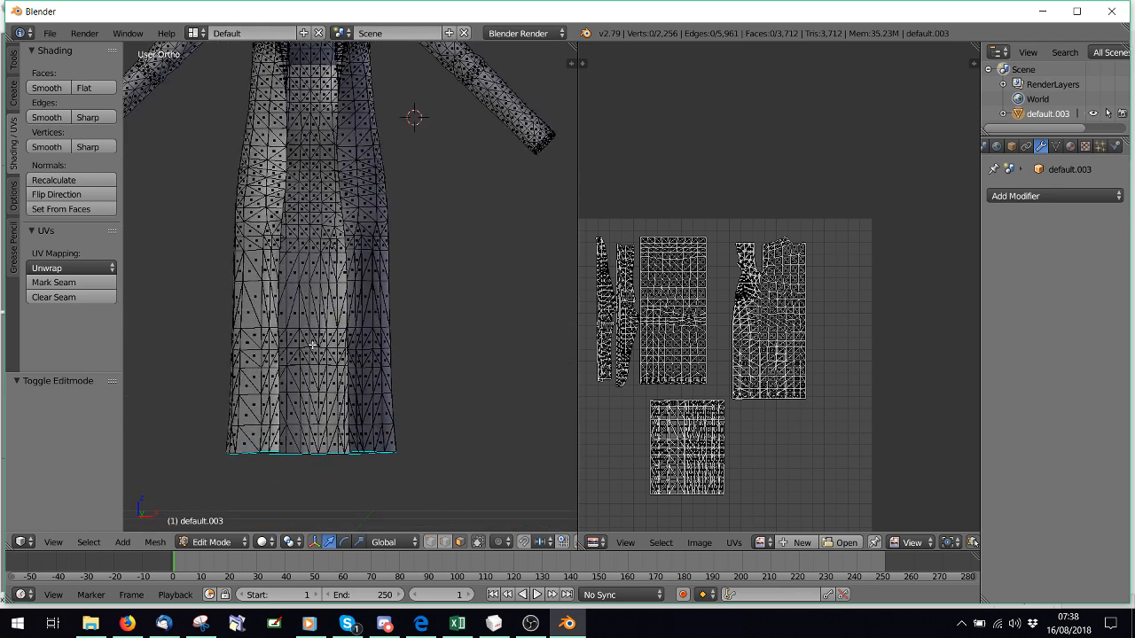
{"action": "key", "text": "l"}
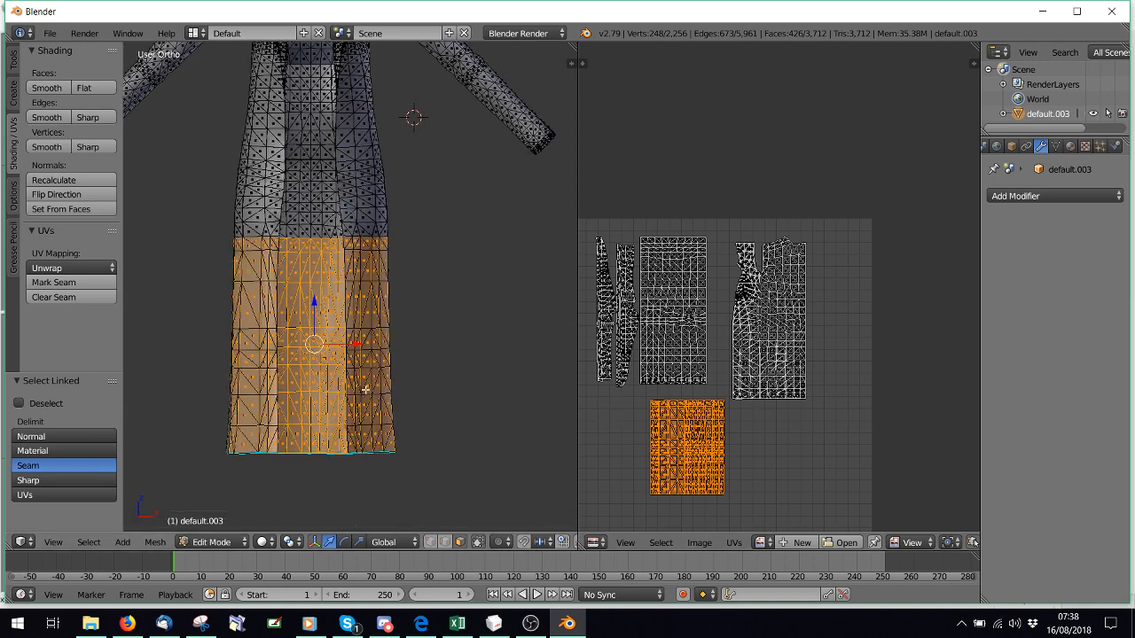
{"action": "scroll", "coordinate": [335, 372], "scroll_direction": "up", "scroll_amount": 6}
{"action": "key", "text": "a"}
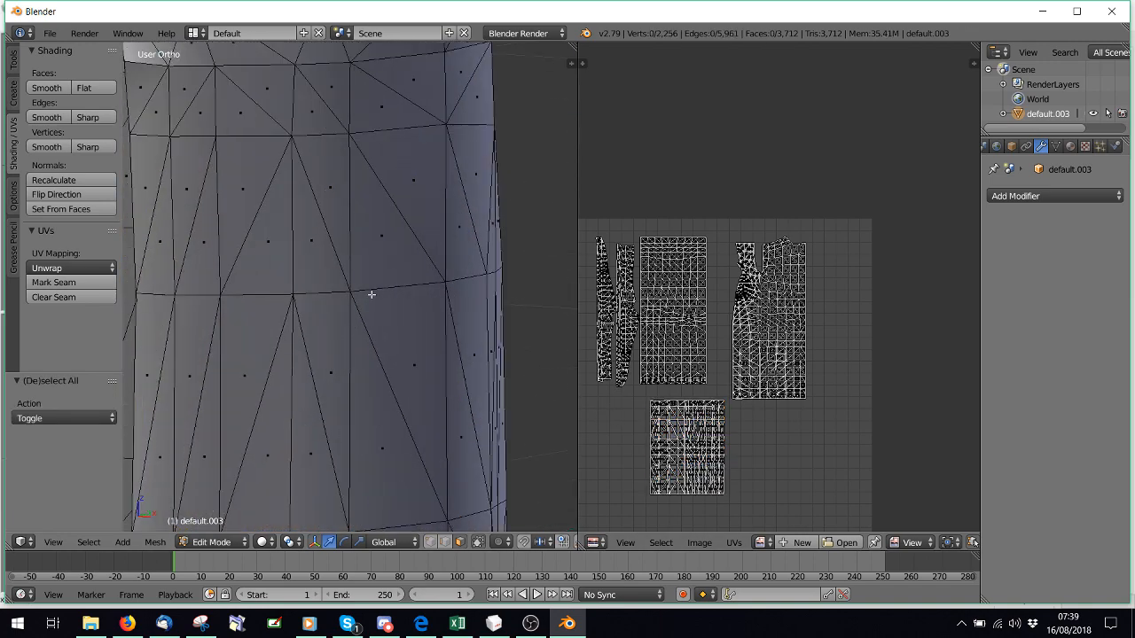
Try selecting the linked faces of the skirt, body, sleeves and both lapels.
{"action": "key", "text": "l"}
{"action": "scroll", "coordinate": [372, 257], "scroll_direction": "down", "scroll_amount": 4}
{"action": "scroll", "coordinate": [357, 191], "scroll_direction": "up", "scroll_amount": 3}
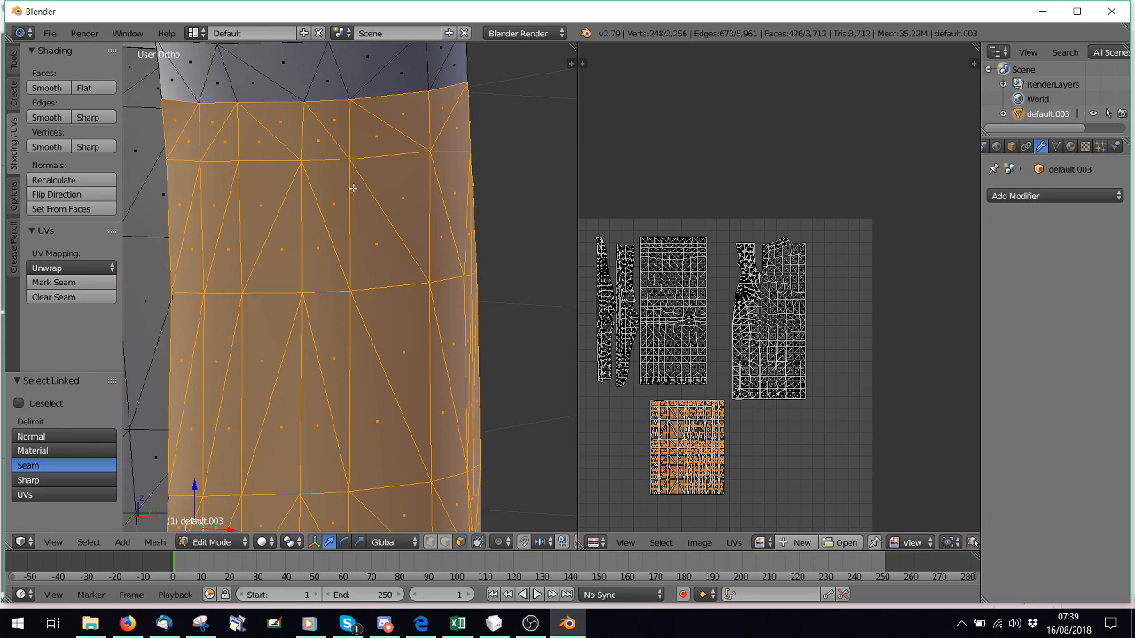
{"action": "scroll", "coordinate": [353, 188], "scroll_direction": "down", "scroll_amount": 3}
{"action": "scroll", "coordinate": [376, 258], "scroll_direction": "up", "scroll_amount": 3}
{"action": "key", "text": "l"}
{"action": "scroll", "coordinate": [373, 253], "scroll_direction": "down", "scroll_amount": 5}
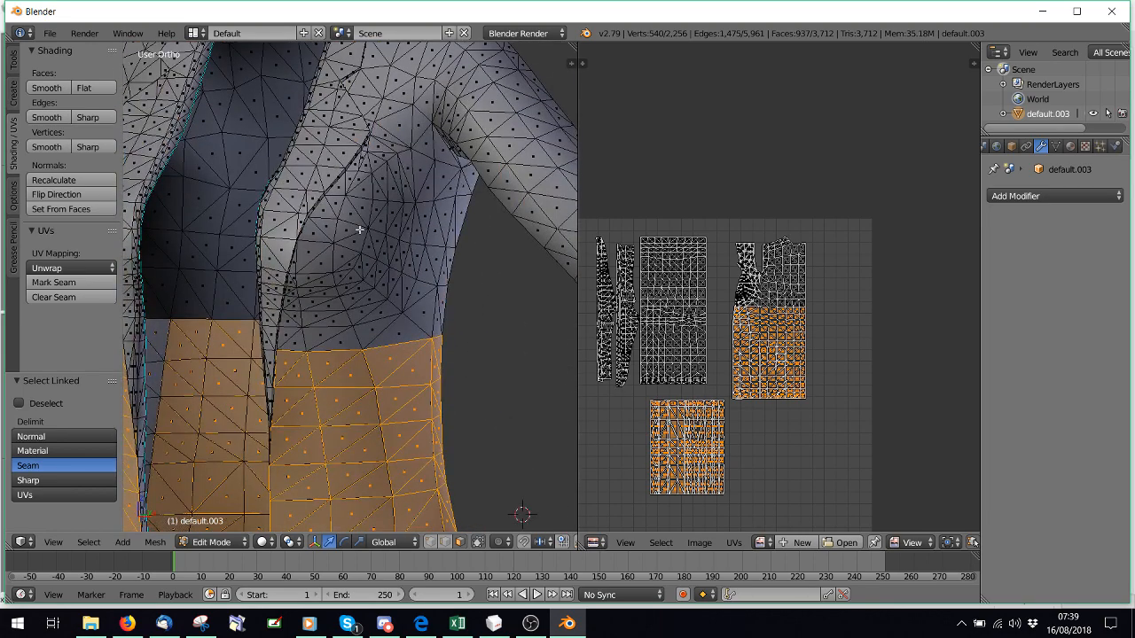
{"action": "key", "text": "l"}
{"action": "scroll", "coordinate": [359, 229], "scroll_direction": "down", "scroll_amount": 3}
{"action": "key", "text": "l"}
{"action": "key", "text": "l"}
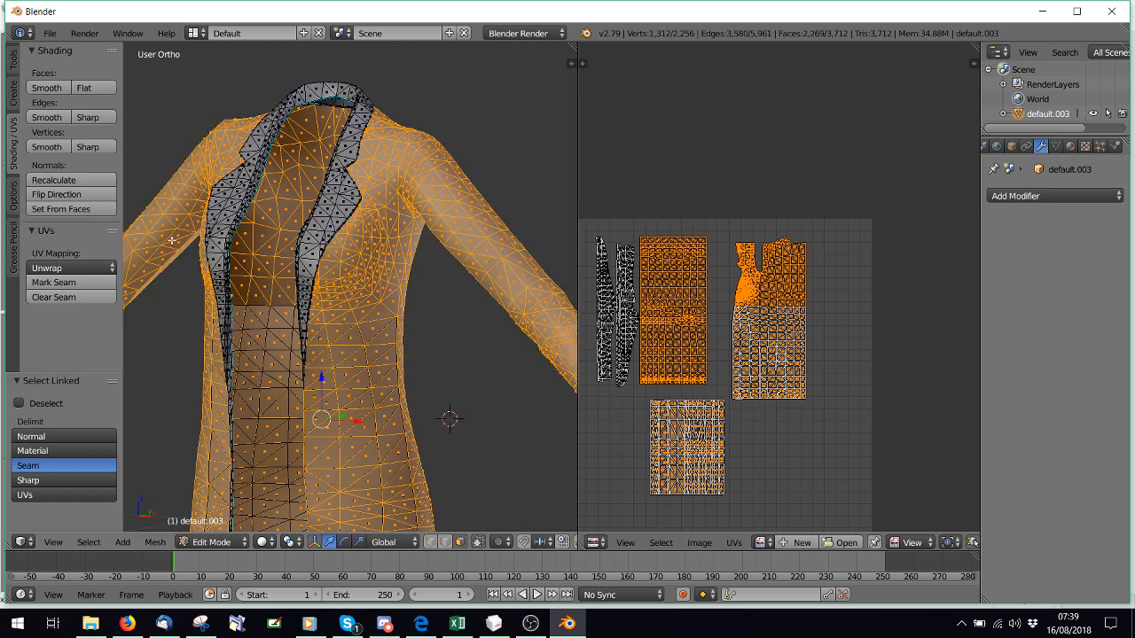
{"action": "key", "text": "l"}
{"action": "key", "text": "l"}
Inspect the selection along the coat's inner front edge, then deselect everything.
{"action": "middle_click_drag", "start_coordinate": [235, 221], "coordinate": [509, 232]}
{"action": "middle_click_drag", "start_coordinate": [393, 111], "coordinate": [165, 167]}
{"action": "middle_click_drag", "start_coordinate": [195, 310], "coordinate": [322, 335]}
{"action": "middle_click_drag", "start_coordinate": [273, 505], "coordinate": [170, 386], "text": "shift"}
{"action": "scroll", "coordinate": [315, 387], "scroll_direction": "up", "scroll_amount": 3}
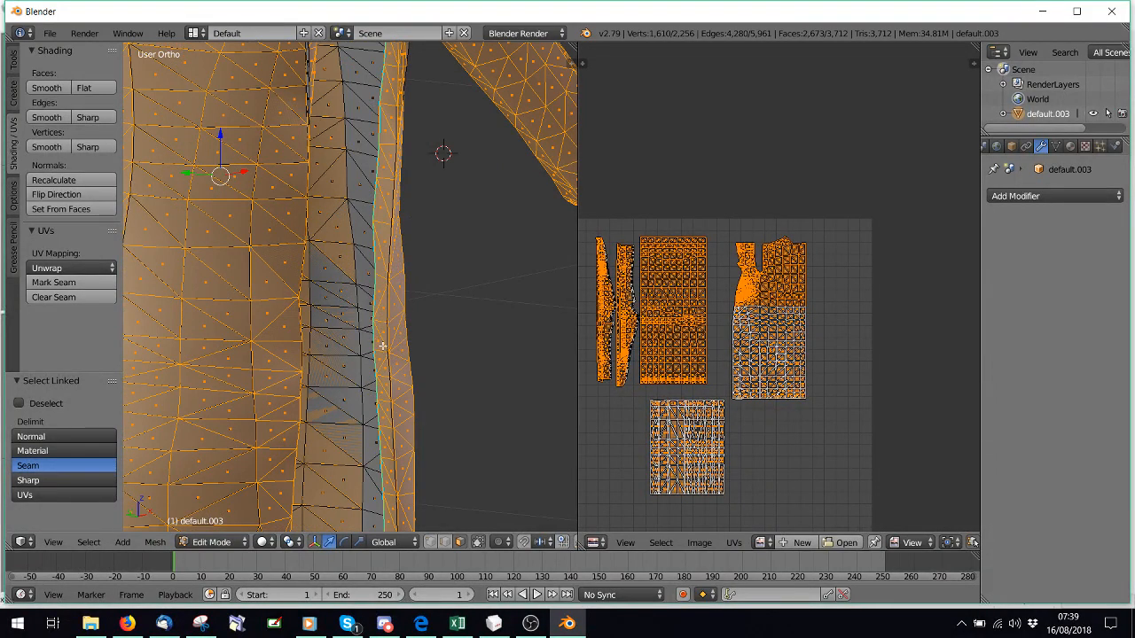
{"action": "key", "text": "a"}
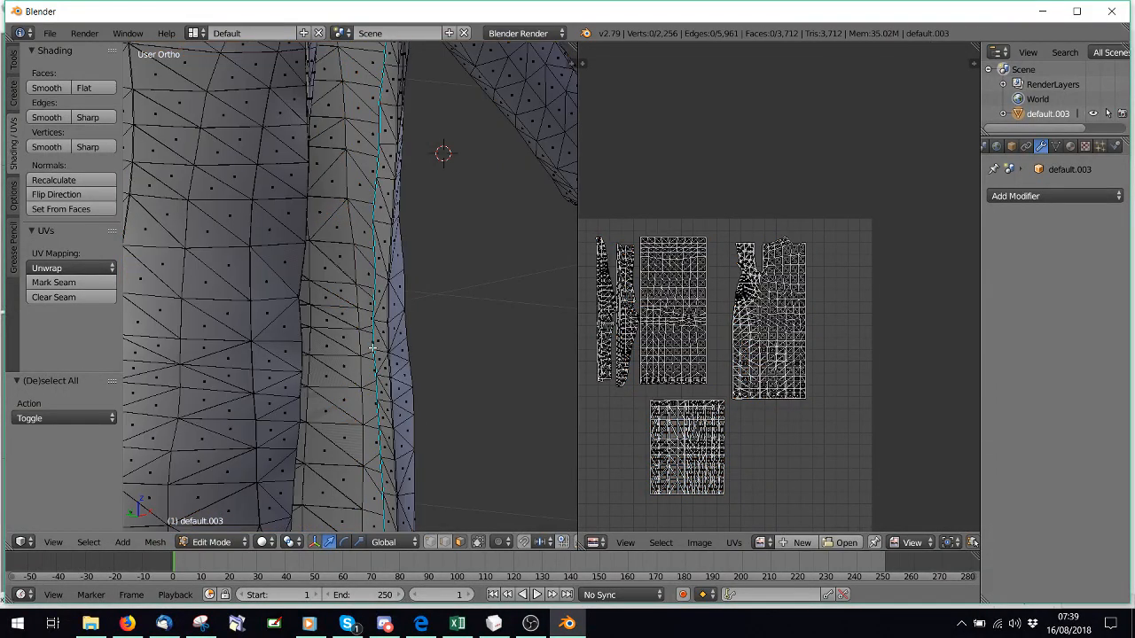
Check which faces are linked to one lapel strip along the front opening, then deselect them.
{"action": "key", "text": "l"}
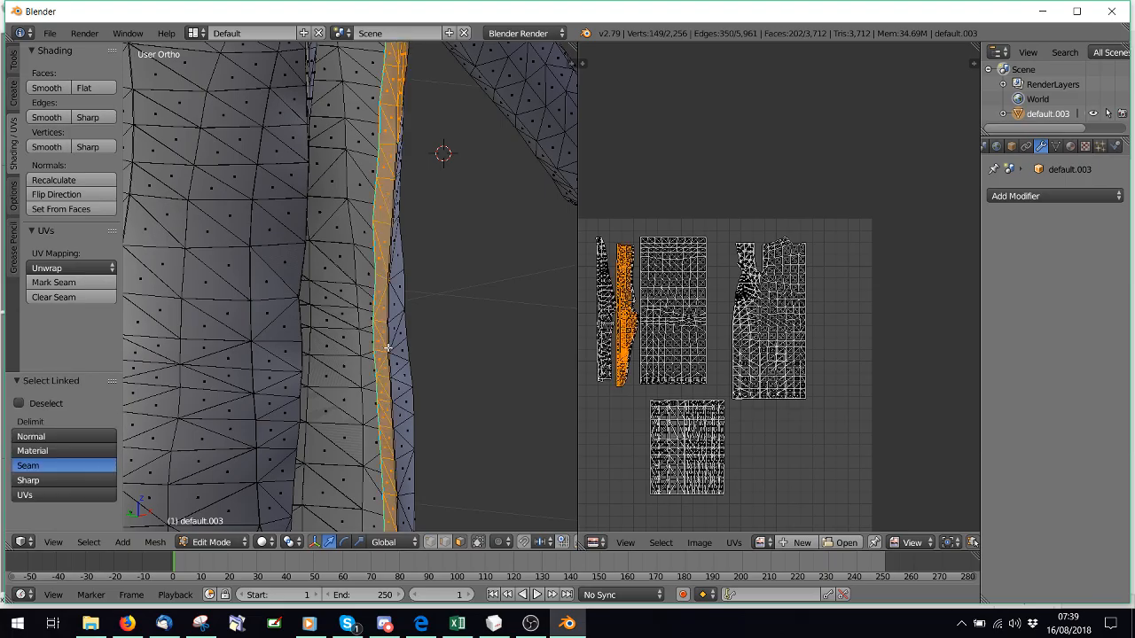
{"action": "middle_click_drag", "start_coordinate": [387, 348], "coordinate": [237, 353]}
{"action": "scroll", "coordinate": [293, 336], "scroll_direction": "down", "scroll_amount": 5}
{"action": "middle_click_drag", "start_coordinate": [291, 329], "coordinate": [549, 256]}
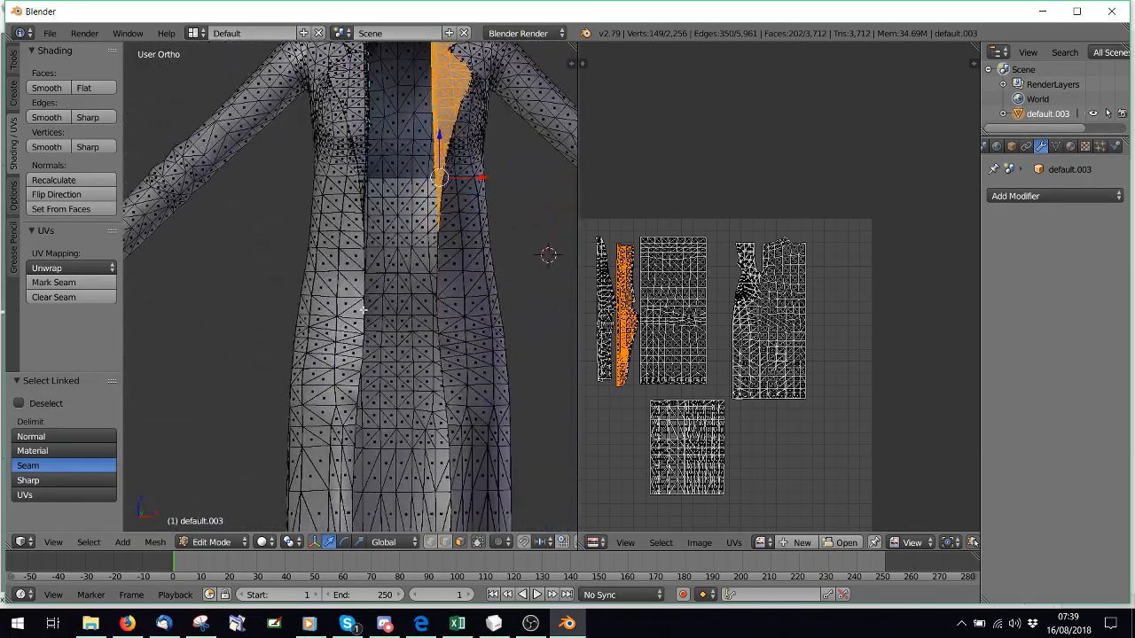
{"action": "middle_click_drag", "start_coordinate": [390, 305], "coordinate": [337, 231]}
{"action": "middle_click_drag", "start_coordinate": [353, 180], "coordinate": [375, 248]}
{"action": "key", "text": "a"}
{"action": "scroll", "coordinate": [390, 273], "scroll_direction": "down", "scroll_amount": 2}
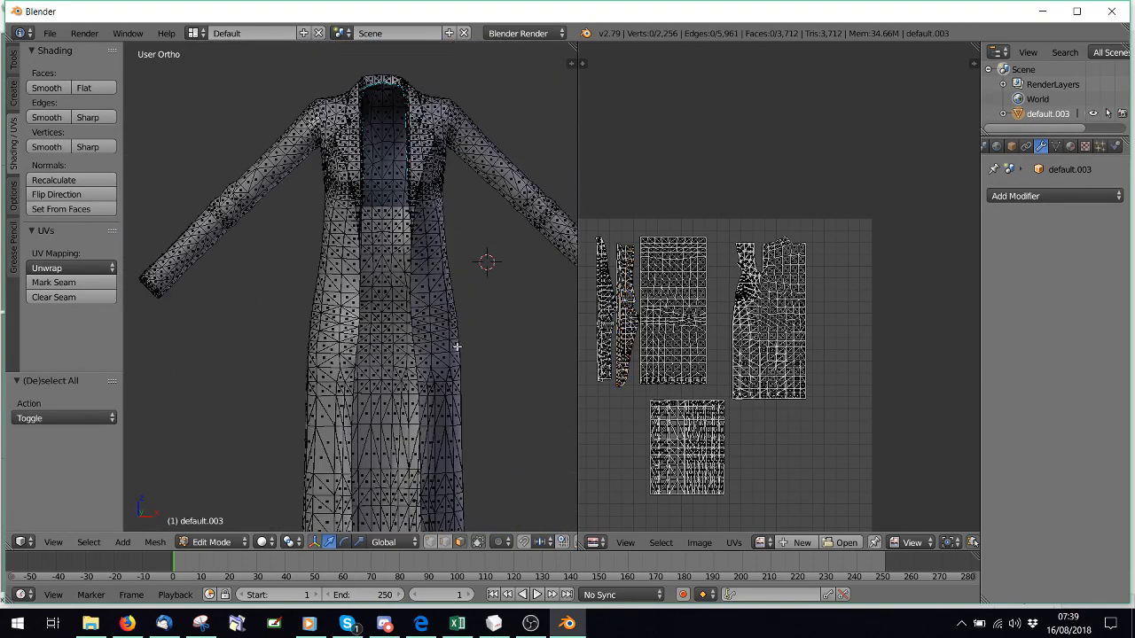
Select the linked outer faces of the coat's lower body, upper body and both sleeves.
{"action": "scroll", "coordinate": [457, 347], "scroll_direction": "up", "scroll_amount": 8}
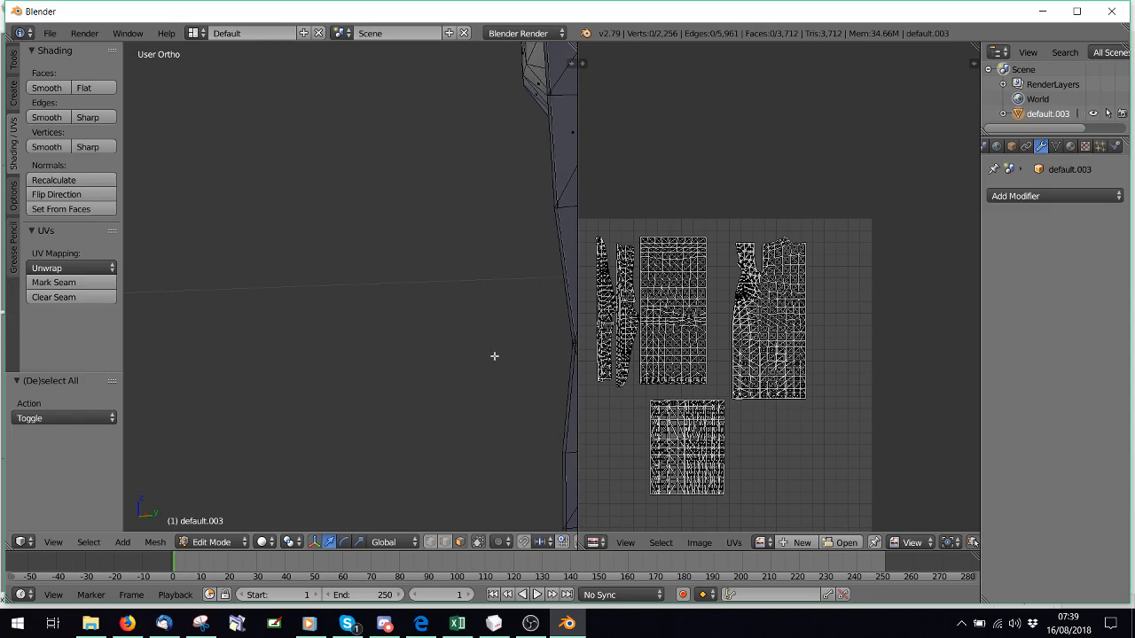
{"action": "middle_click_drag", "start_coordinate": [495, 356], "coordinate": [316, 390]}
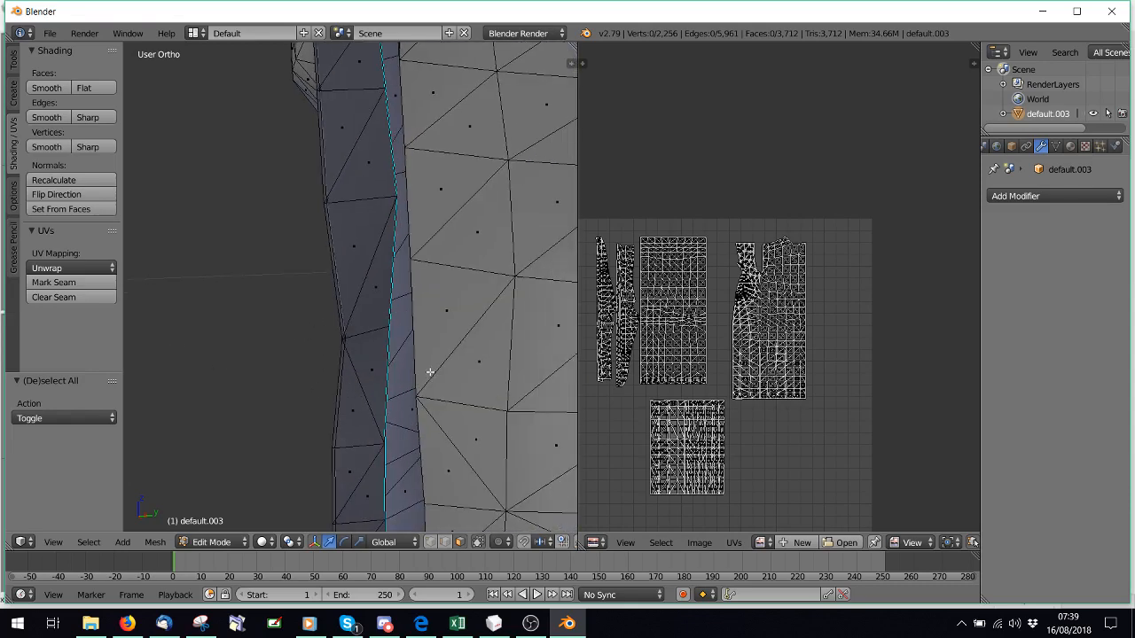
{"action": "middle_click_drag", "start_coordinate": [430, 372], "coordinate": [300, 403]}
{"action": "key", "text": "l"}
{"action": "middle_click_drag", "start_coordinate": [395, 213], "coordinate": [331, 393]}
{"action": "key", "text": "l"}
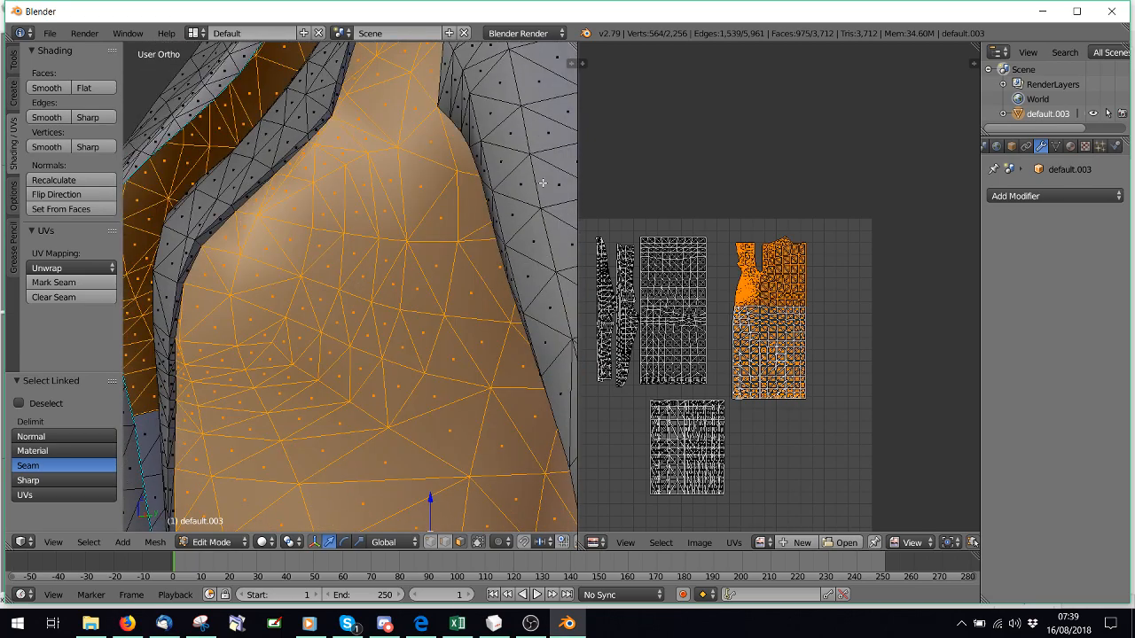
{"action": "key", "text": "l"}
{"action": "scroll", "coordinate": [386, 267], "scroll_direction": "down", "scroll_amount": 5}
{"action": "middle_click_drag", "start_coordinate": [387, 266], "coordinate": [311, 226]}
{"action": "key", "text": "l"}
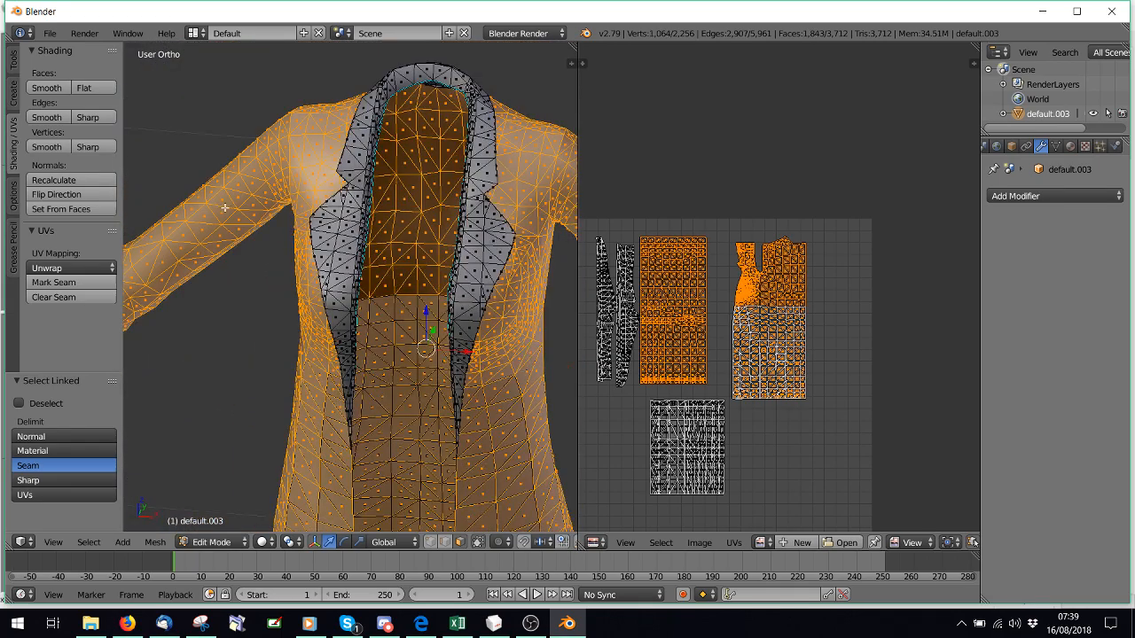
Add the linked outer skirt faces to the selection and separate the selection into its own object.
{"action": "scroll", "coordinate": [393, 367], "scroll_direction": "down", "scroll_amount": 6}
{"action": "middle_click_drag", "start_coordinate": [393, 367], "coordinate": [329, 375]}
{"action": "scroll", "coordinate": [329, 375], "scroll_direction": "up", "scroll_amount": 10}
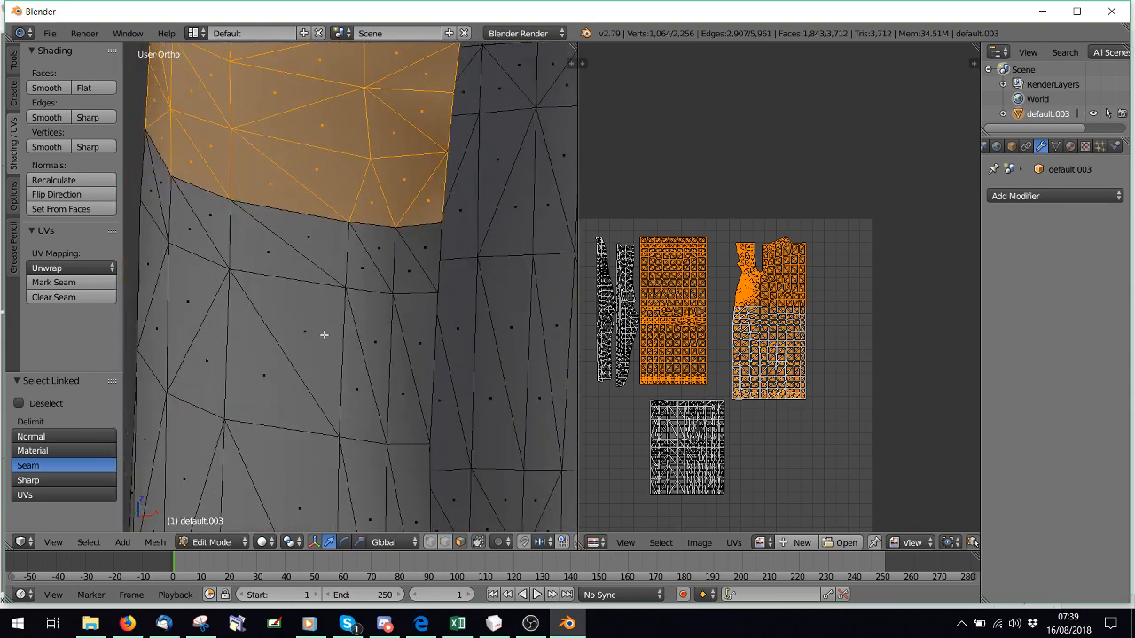
{"action": "key", "text": "l"}
{"action": "scroll", "coordinate": [324, 333], "scroll_direction": "down", "scroll_amount": 8}
{"action": "key", "text": "p"}
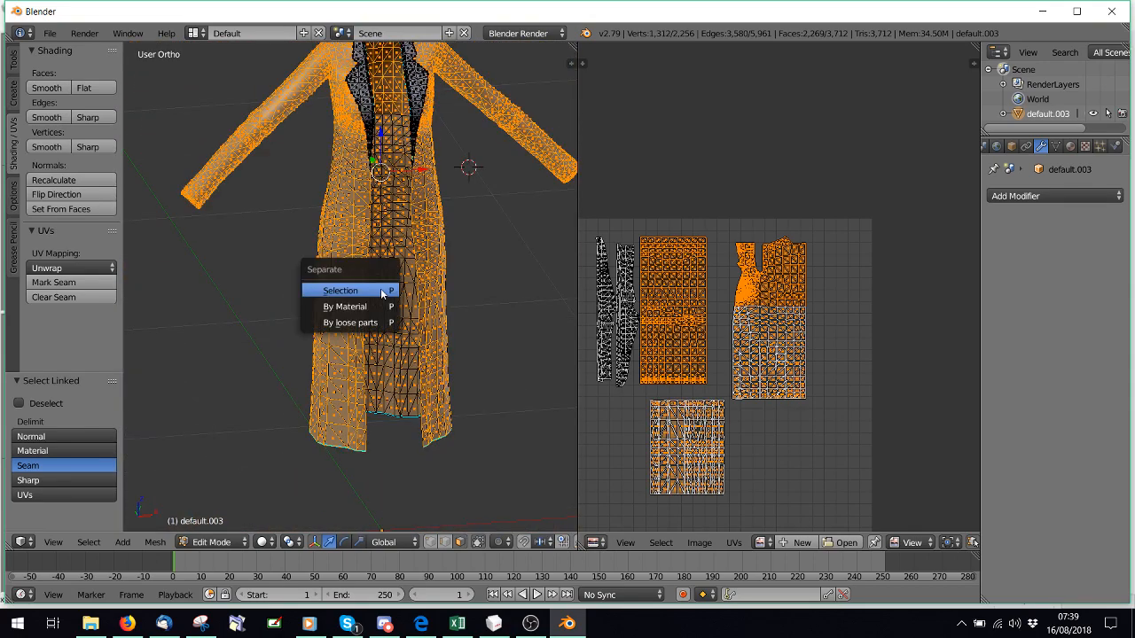
{"action": "left_click", "coordinate": [381, 289]}
Separate both linked lapel strips from the inner layer into their own object and return to Object Mode.
{"action": "middle_click_drag", "start_coordinate": [393, 208], "coordinate": [329, 405], "text": "shift"}
{"action": "scroll", "coordinate": [348, 288], "scroll_direction": "up", "scroll_amount": 7}
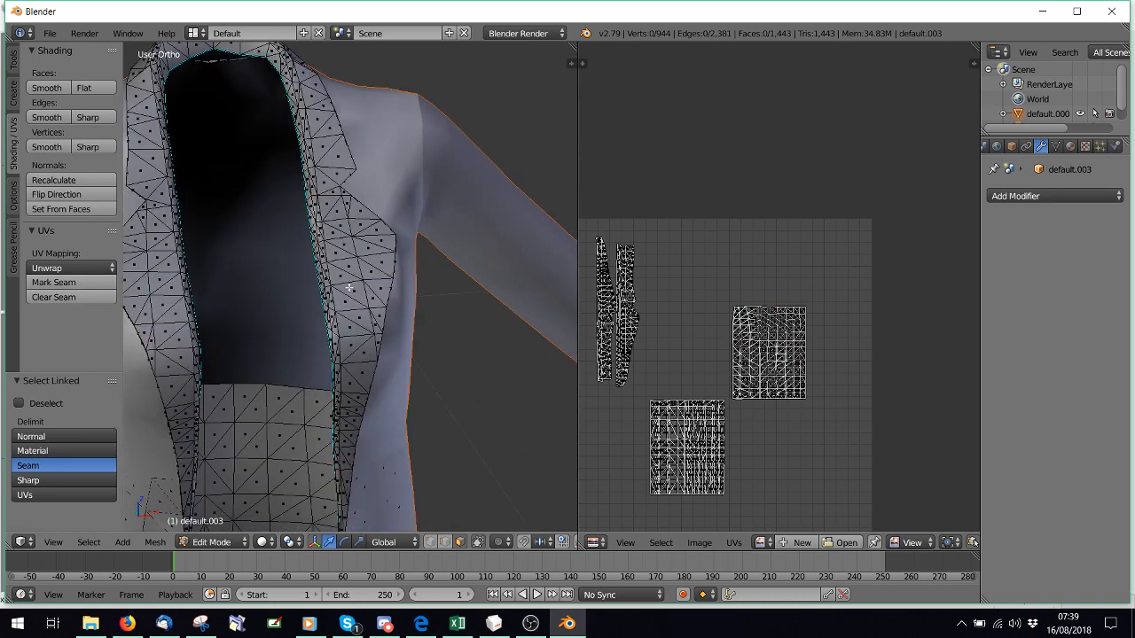
{"action": "key", "text": "l"}
{"action": "key", "text": "l"}
{"action": "middle_click_drag", "start_coordinate": [254, 271], "coordinate": [327, 99]}
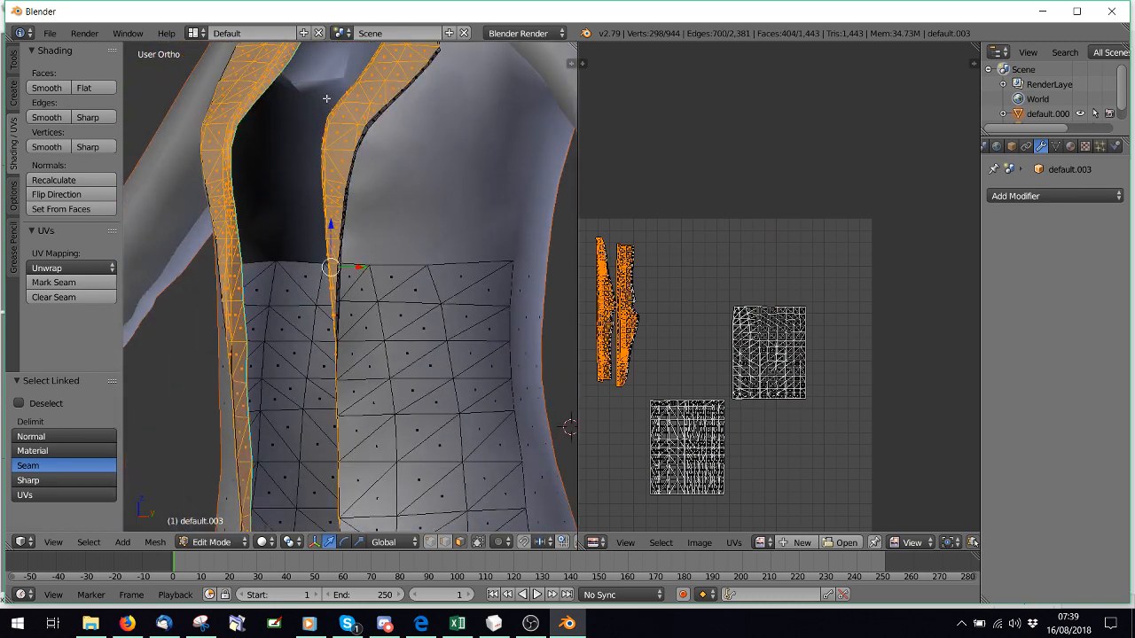
{"action": "key", "text": "p"}
{"action": "left_click", "coordinate": [313, 281]}
{"action": "middle_click_drag", "start_coordinate": [313, 281], "coordinate": [320, 385]}
{"action": "scroll", "coordinate": [296, 381], "scroll_direction": "down", "scroll_amount": 5}
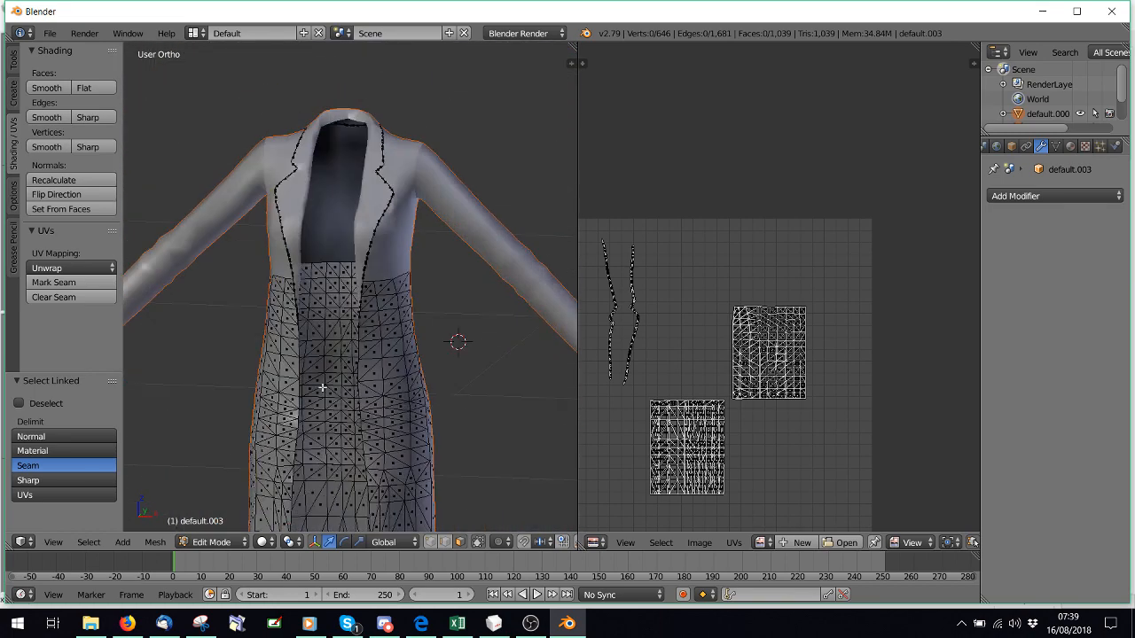
{"action": "scroll", "coordinate": [328, 387], "scroll_direction": "down", "scroll_amount": 1}
{"action": "left_click", "coordinate": [213, 542]}
{"action": "left_click", "coordinate": [232, 512]}
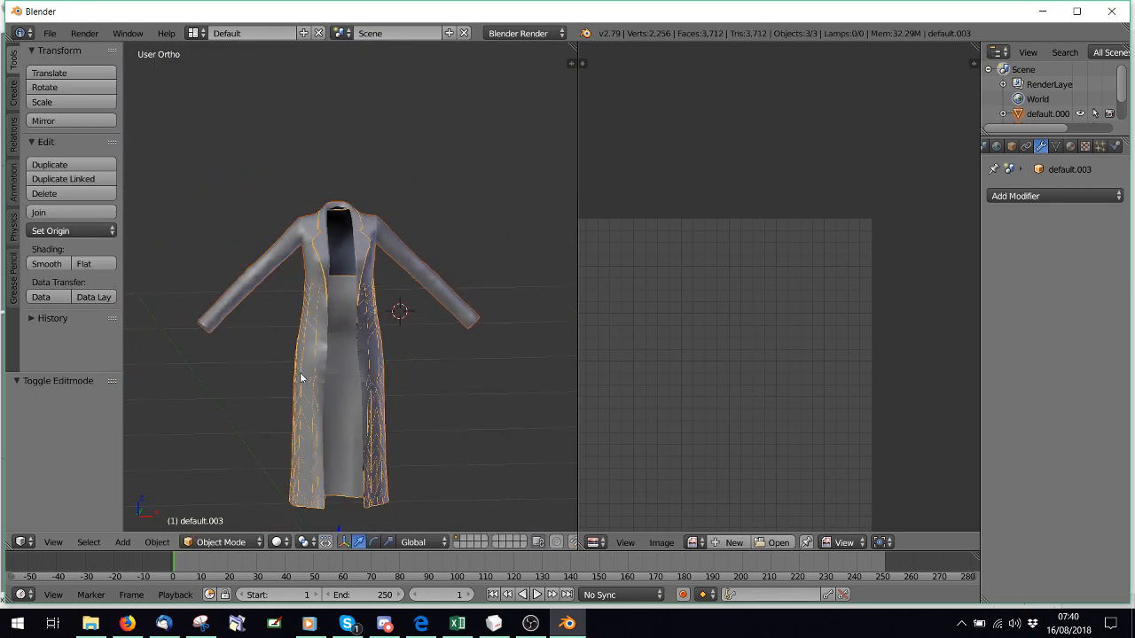
Select all three coat objects in the scene and check them in the outliner before exporting.
{"action": "key", "text": "a"}
{"action": "key", "text": "a"}
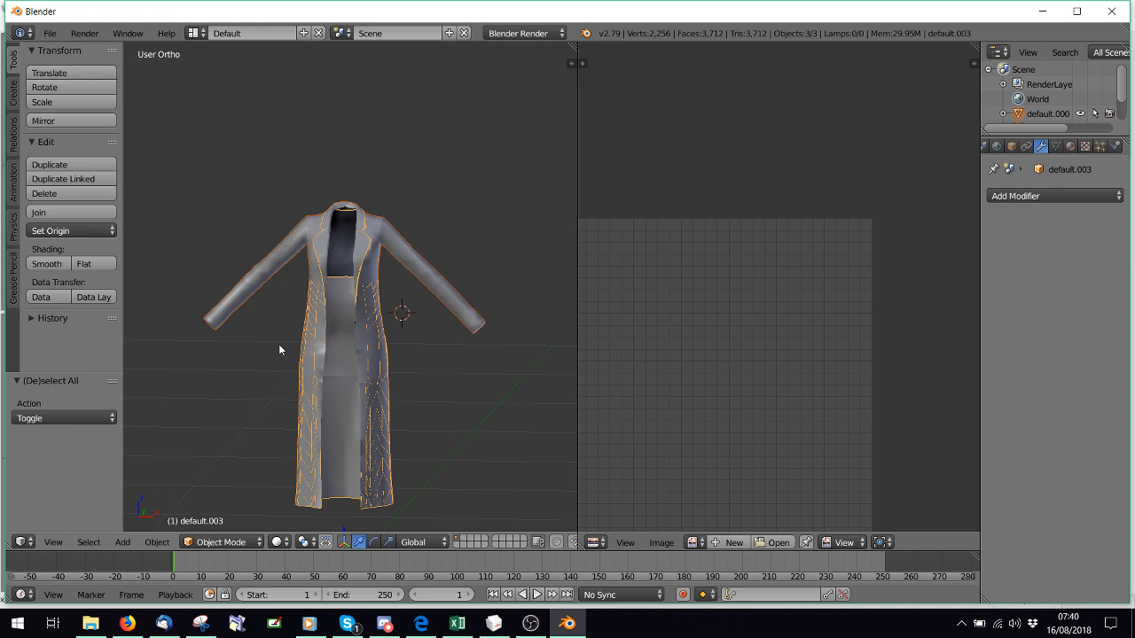
{"action": "left_click", "coordinate": [50, 33]}
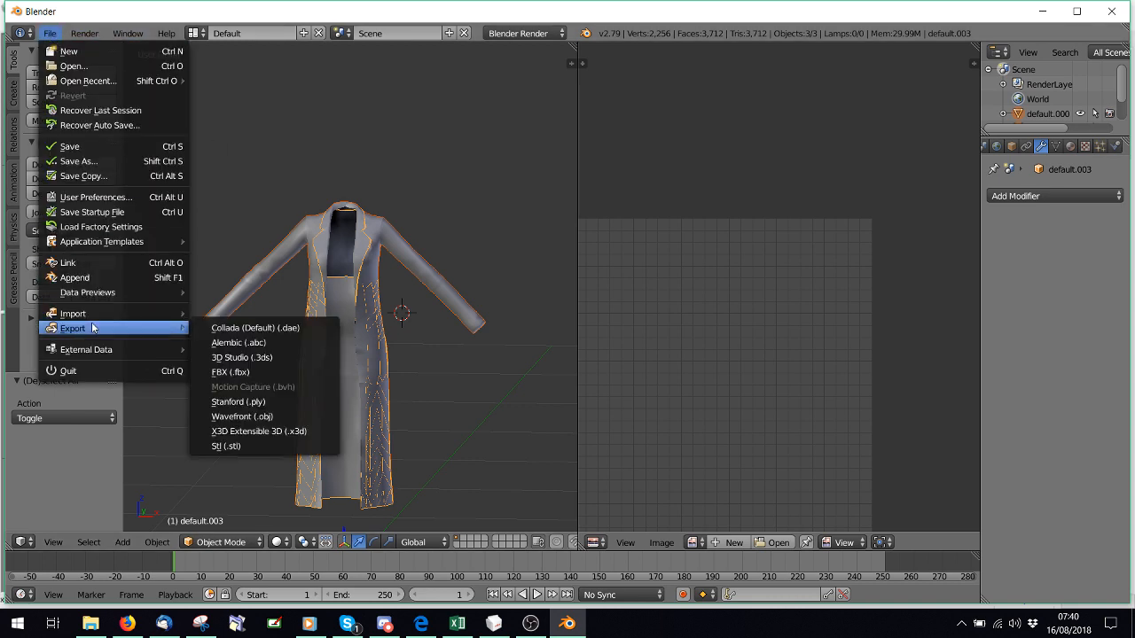
{"action": "scroll", "coordinate": [1046, 89], "scroll_direction": "down", "scroll_amount": 2}
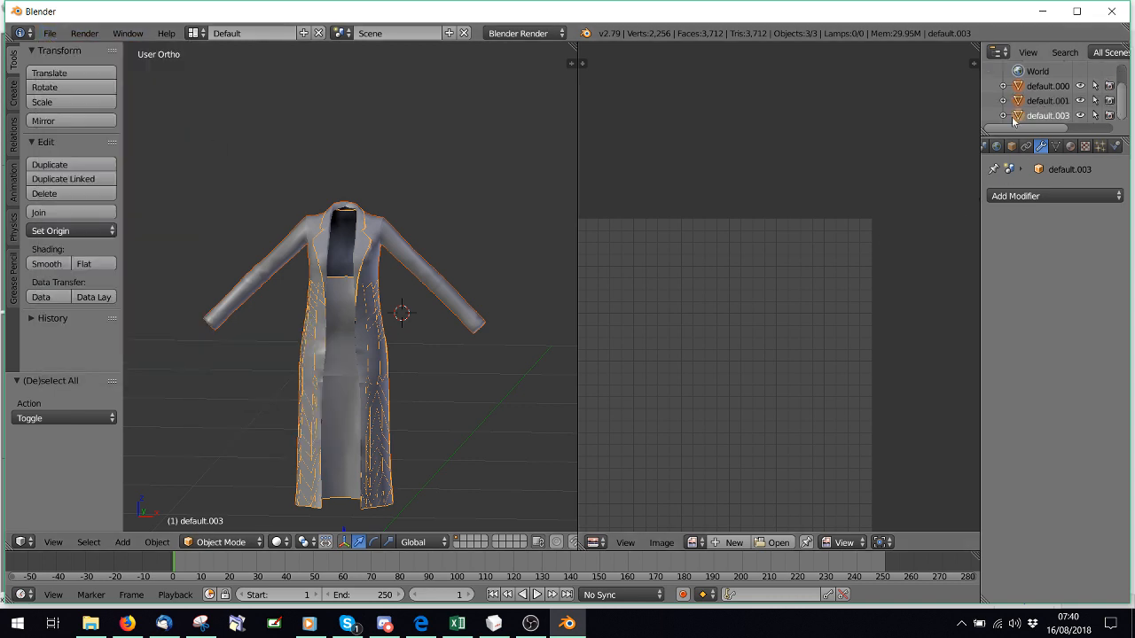
Export the coat as Wavefront OBJ over test.obj in Downloads, with Objects as OBJ Objects off and Objects as OBJ Groups on.
{"action": "left_click", "coordinate": [49, 33]}
{"action": "mouse_move", "coordinate": [116, 329]}
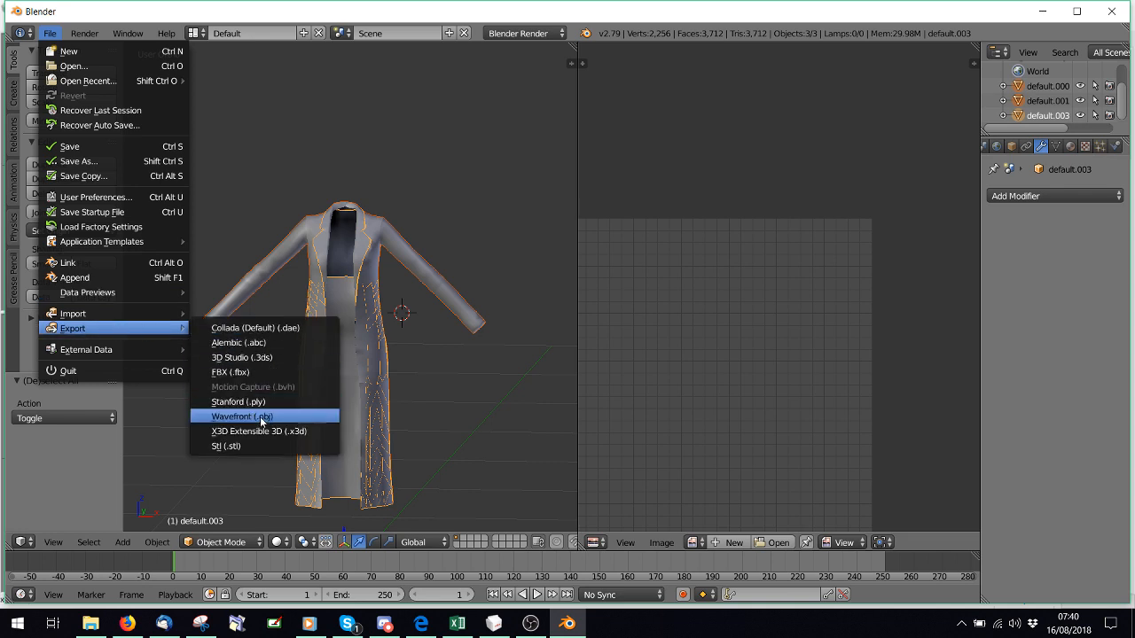
{"action": "left_click", "coordinate": [262, 416]}
{"action": "scroll", "coordinate": [78, 500], "scroll_direction": "down", "scroll_amount": 3}
{"action": "left_click", "coordinate": [20, 500]}
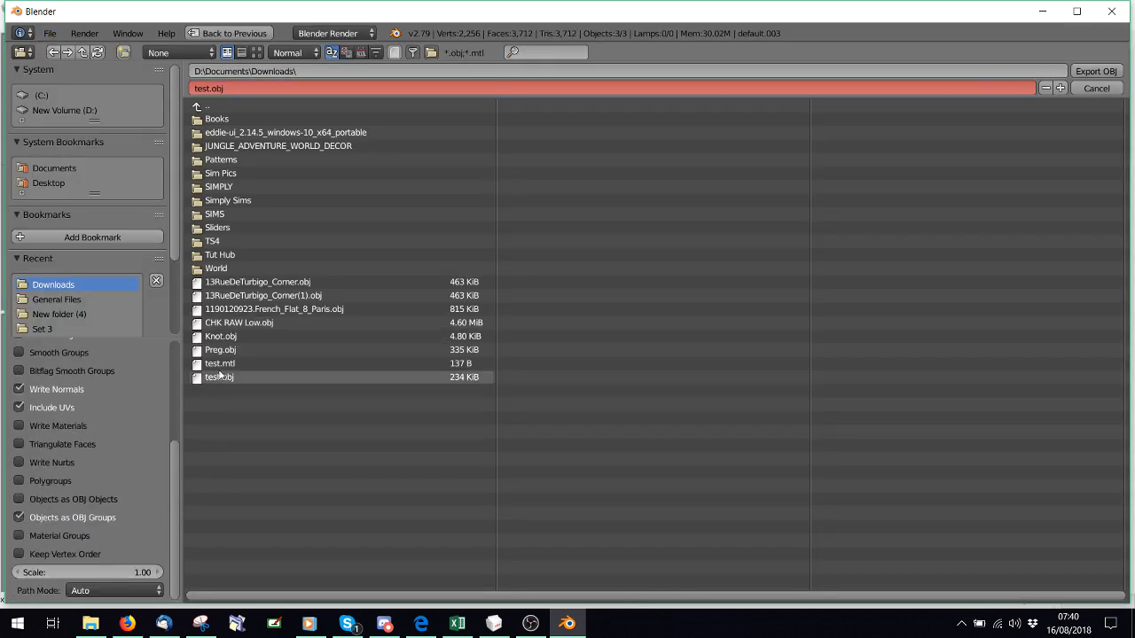
{"action": "scroll", "coordinate": [31, 438], "scroll_direction": "up", "scroll_amount": 5}
{"action": "scroll", "coordinate": [35, 447], "scroll_direction": "down", "scroll_amount": 4}
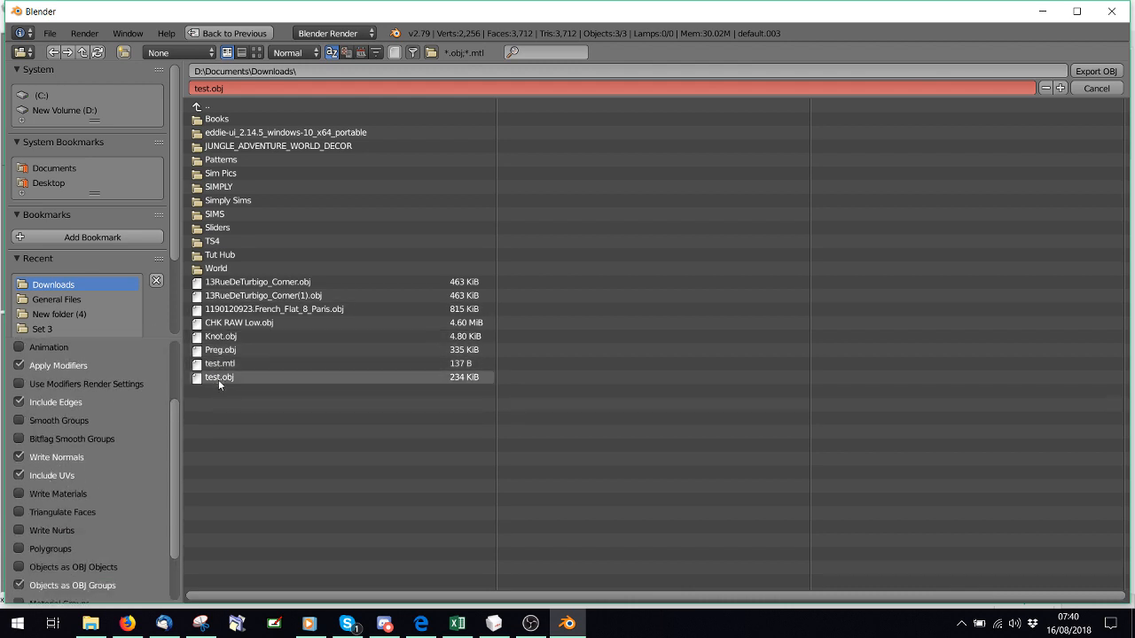
{"action": "double_click", "coordinate": [218, 379]}
Switch to MilkShape 3D, delete the old default group and import the Wavefront OBJ file test.
{"action": "left_click", "coordinate": [494, 624]}
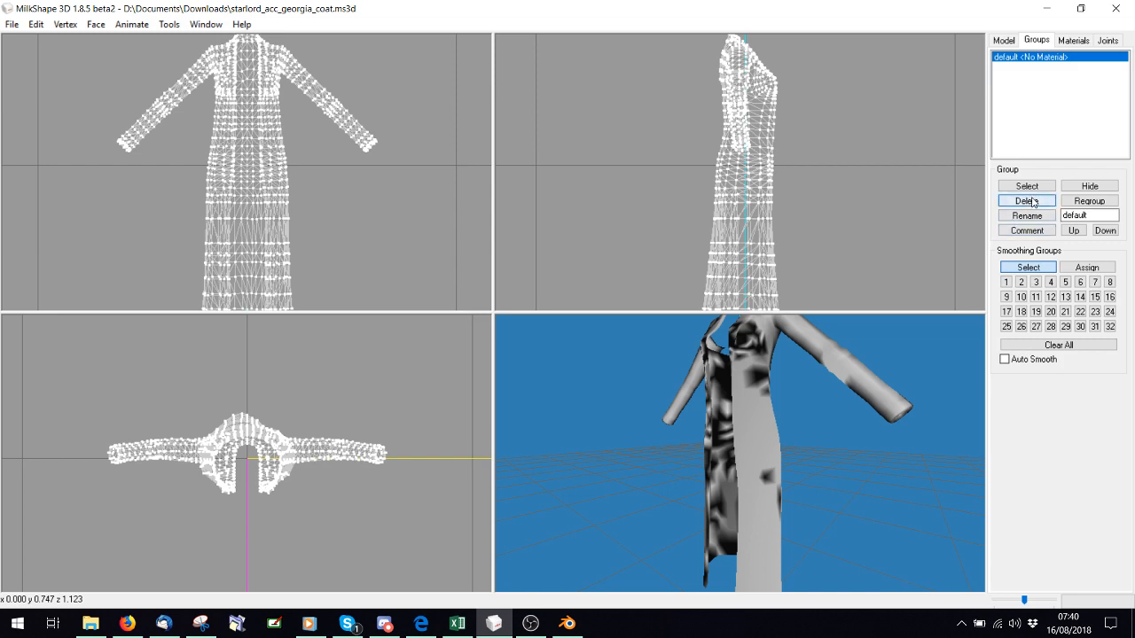
{"action": "left_click", "coordinate": [1027, 200]}
{"action": "left_click", "coordinate": [13, 24]}
{"action": "mouse_move", "coordinate": [39, 127]}
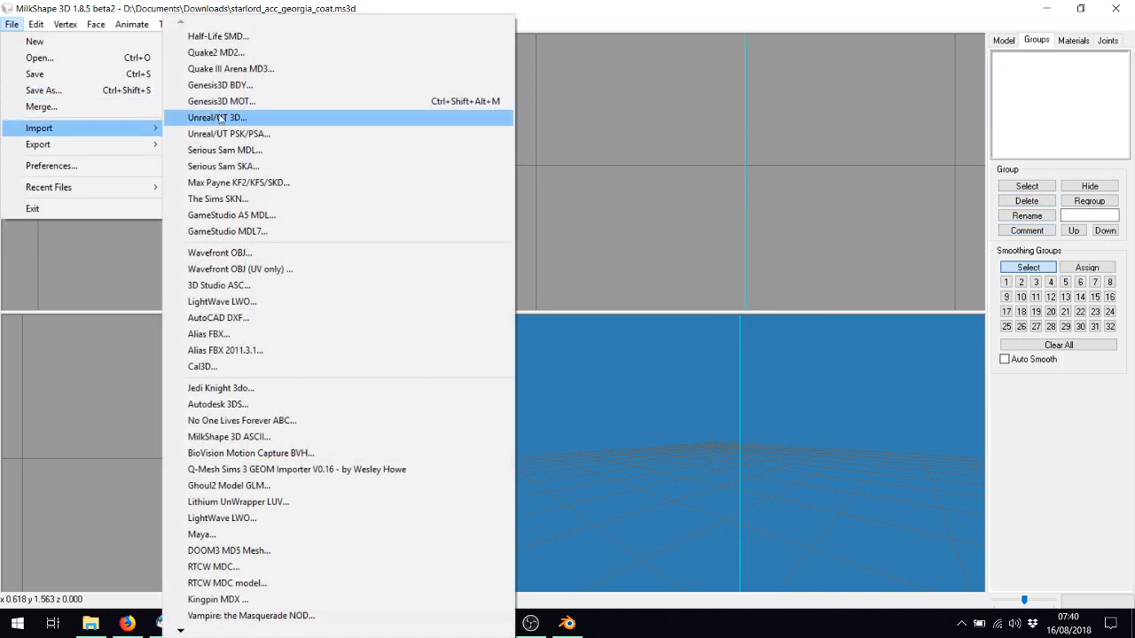
{"action": "left_click", "coordinate": [232, 253]}
{"action": "scroll", "coordinate": [266, 197], "scroll_direction": "down", "scroll_amount": 3}
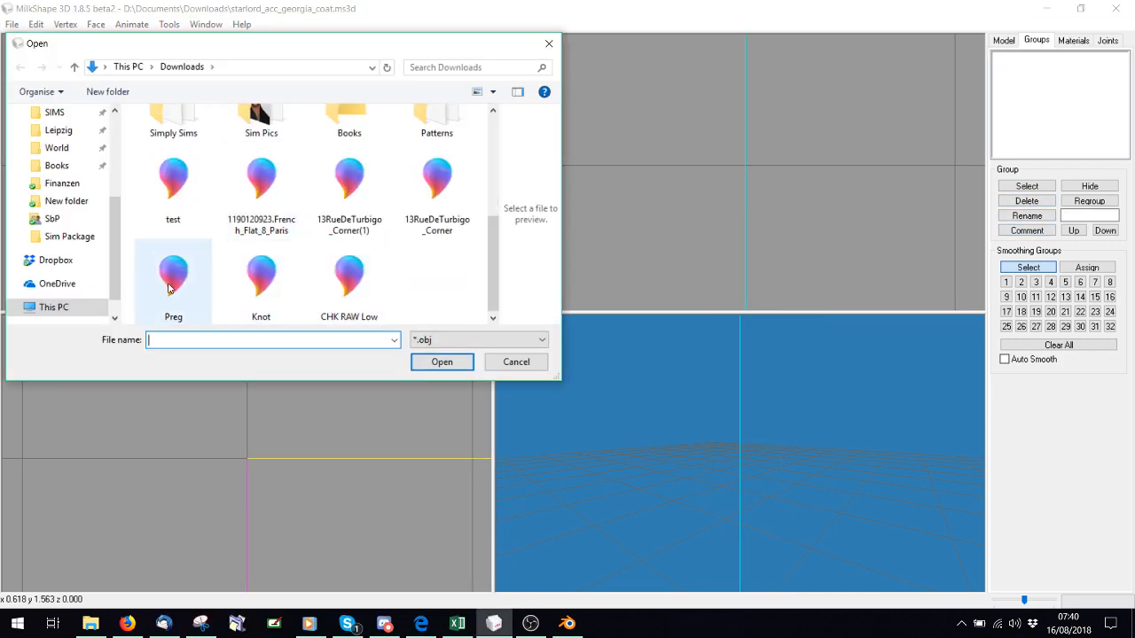
{"action": "double_click", "coordinate": [174, 202]}
Select the geometry of the three imported coat groups one after another.
{"action": "left_click", "coordinate": [1021, 78]}
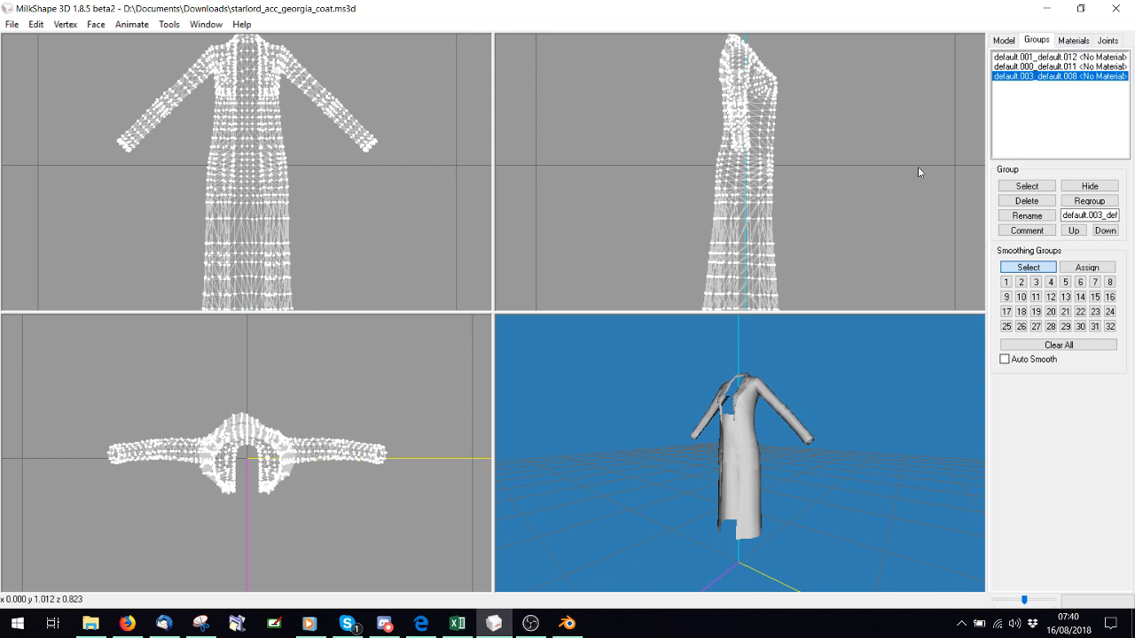
{"action": "left_click", "coordinate": [1027, 187]}
{"action": "left_click", "coordinate": [1016, 67]}
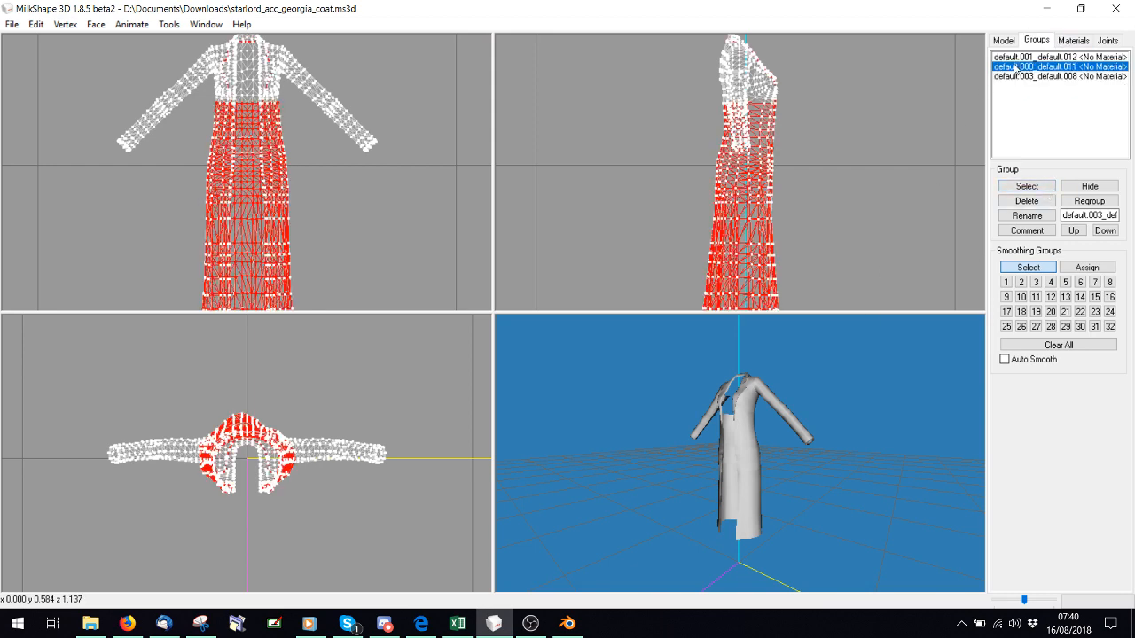
{"action": "left_click", "coordinate": [1024, 186]}
{"action": "left_click", "coordinate": [1018, 57]}
{"action": "left_click", "coordinate": [1027, 186]}
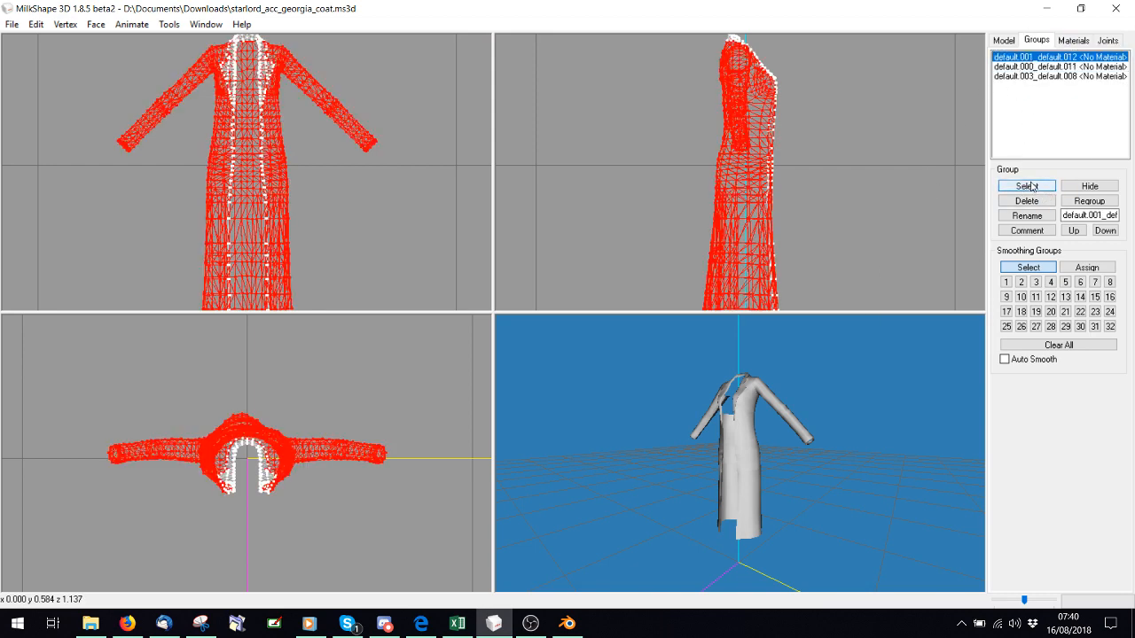
Try aligning the normals of all three groups together, inspect the coat's shading, and undo the alignment.
{"action": "left_click_drag", "start_coordinate": [686, 469], "coordinate": [727, 463]}
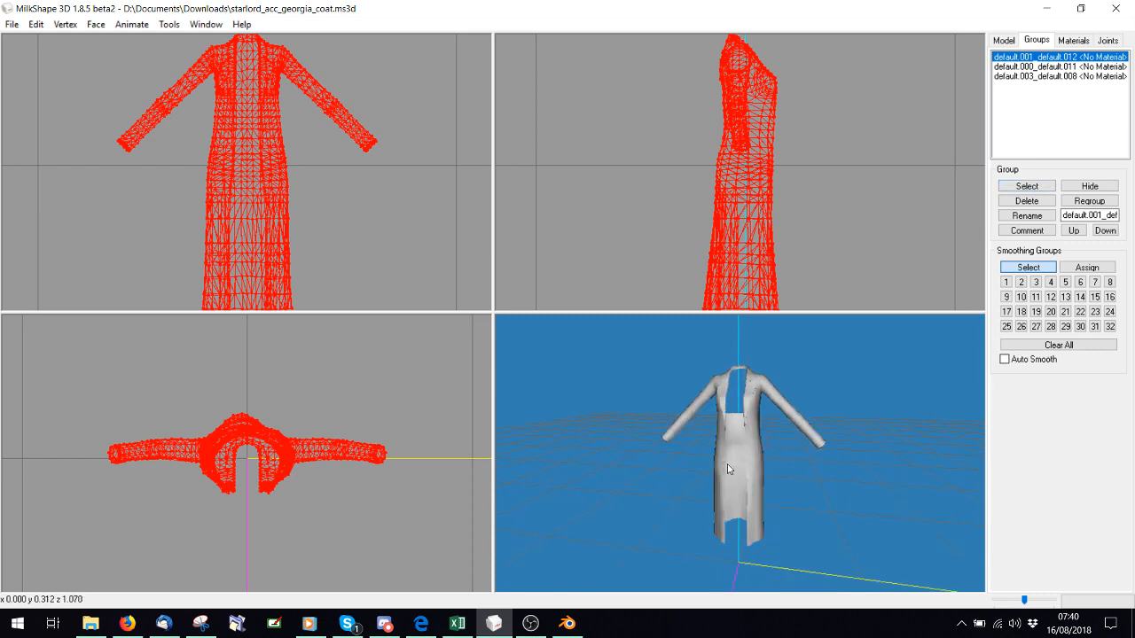
{"action": "left_click", "coordinate": [65, 24]}
{"action": "left_click", "coordinate": [131, 252]}
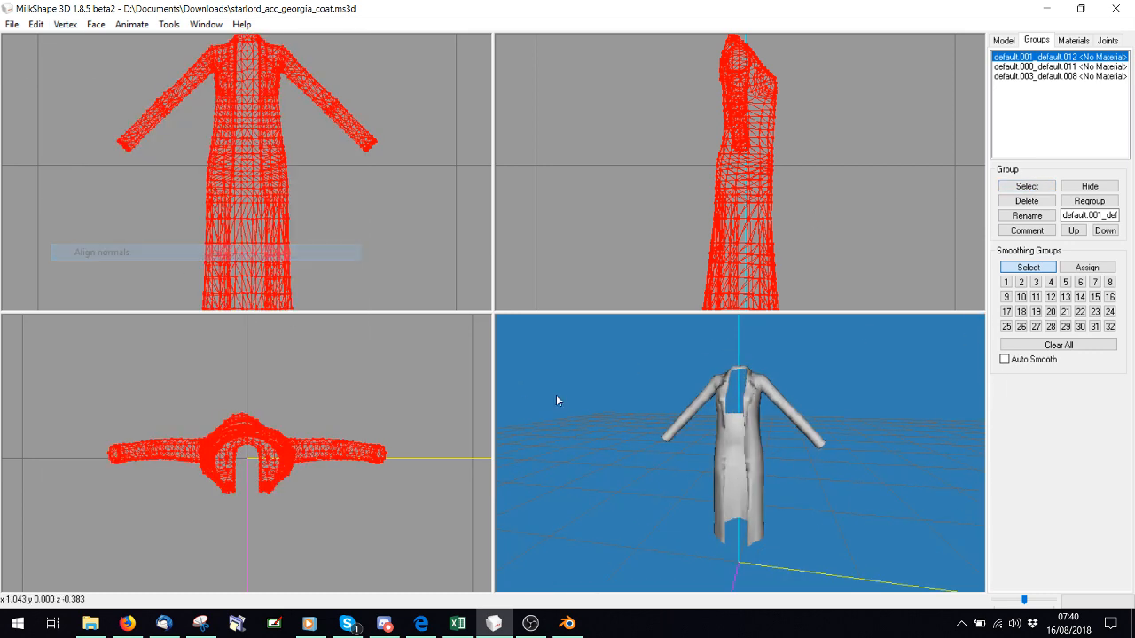
{"action": "left_click_drag", "start_coordinate": [650, 432], "coordinate": [754, 459]}
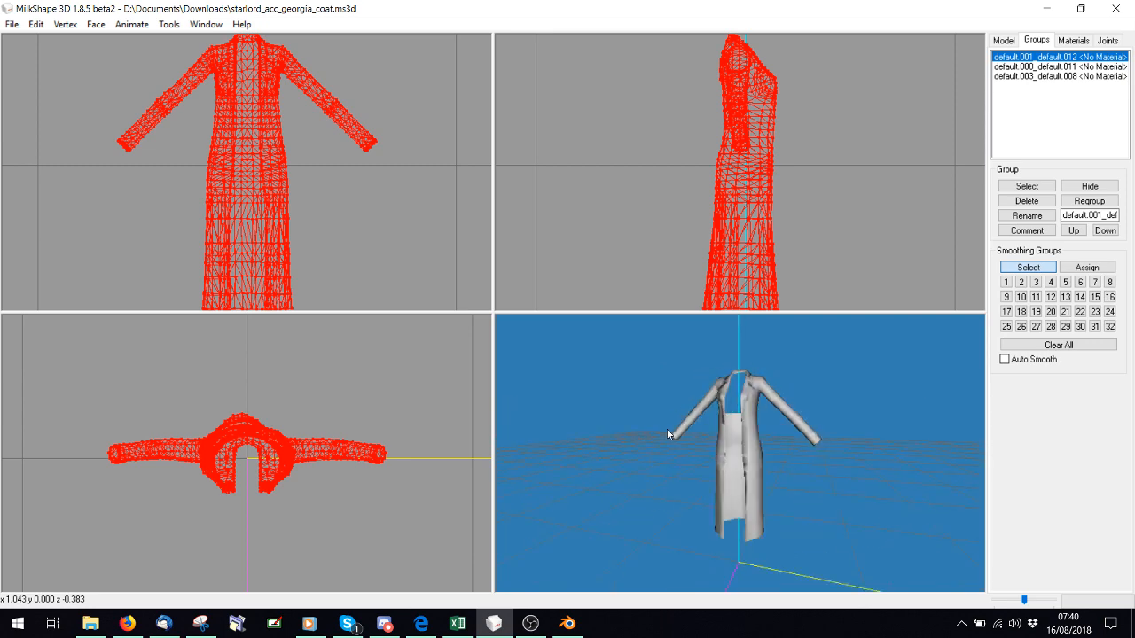
{"action": "left_click", "coordinate": [35, 24]}
{"action": "left_click", "coordinate": [53, 39]}
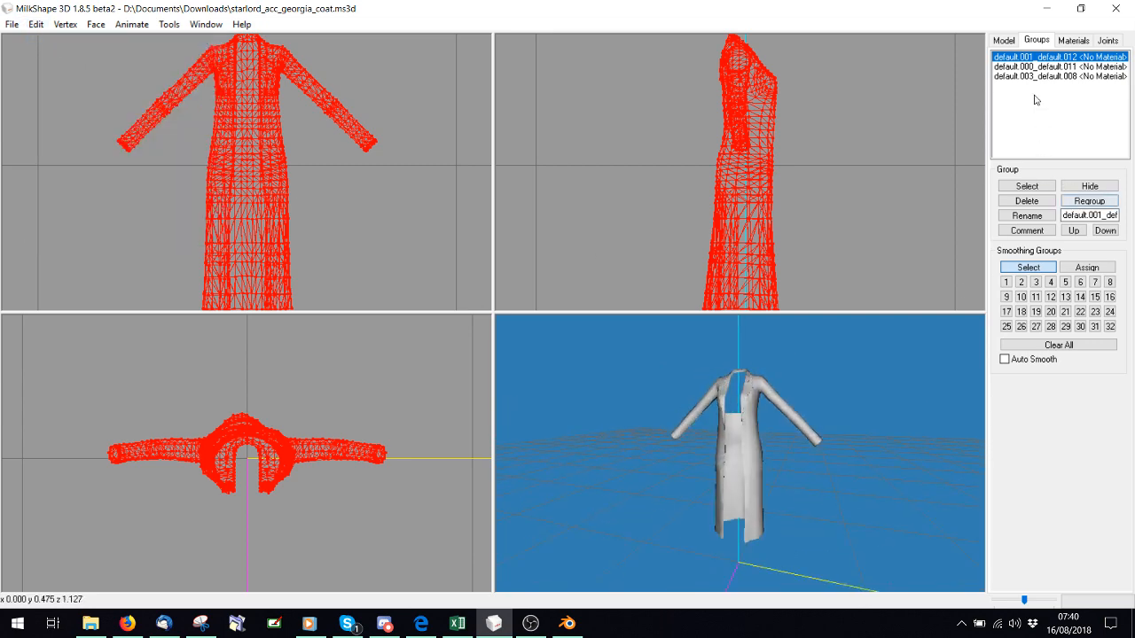
Deselect the geometry of all three coat groups.
{"action": "left_click", "coordinate": [1042, 189]}
{"action": "left_click", "coordinate": [1030, 67]}
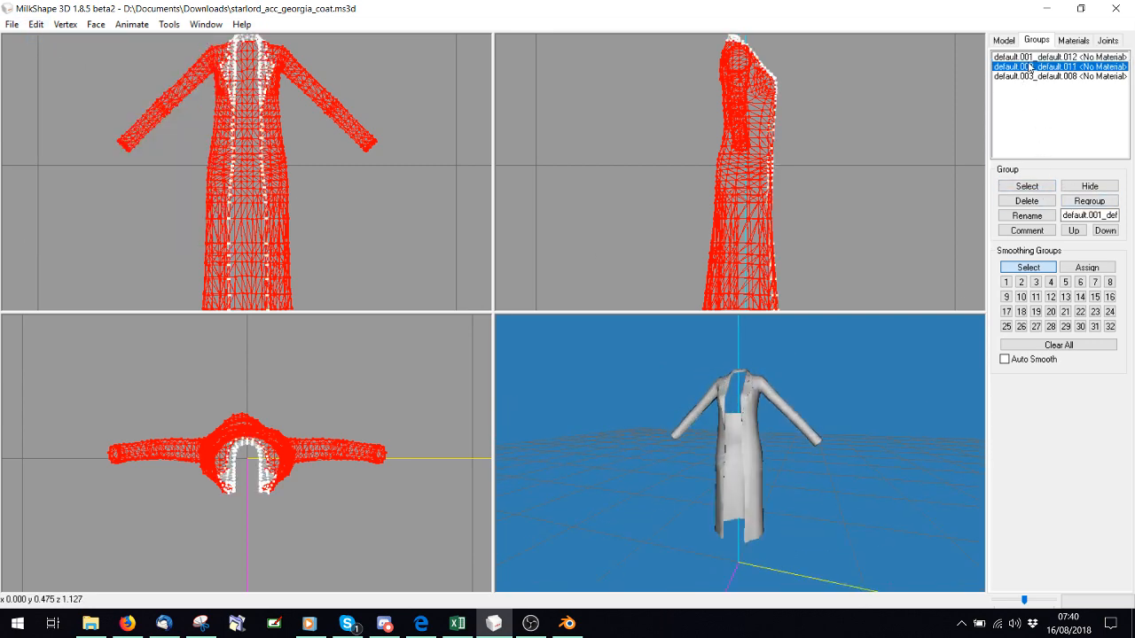
{"action": "left_click", "coordinate": [1027, 186]}
{"action": "left_click", "coordinate": [1021, 78]}
{"action": "left_click", "coordinate": [1026, 186]}
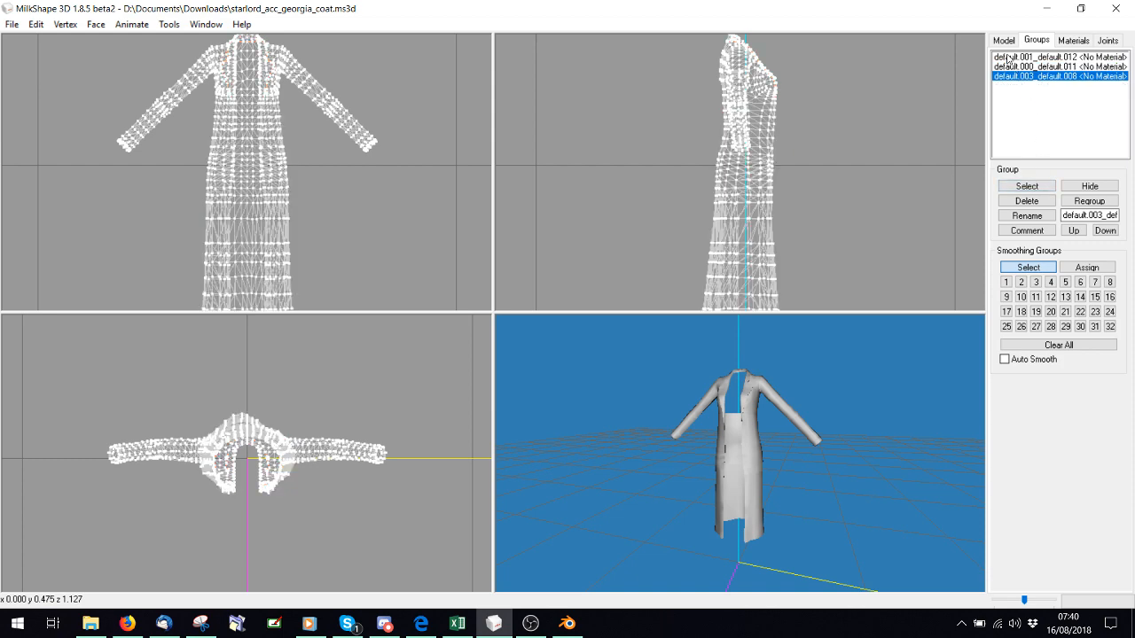
Select only the lapel group default.001_default.012 and align its normals.
{"action": "left_click", "coordinate": [1028, 56]}
{"action": "left_click", "coordinate": [1032, 187]}
{"action": "left_click_drag", "start_coordinate": [839, 345], "coordinate": [857, 366]}
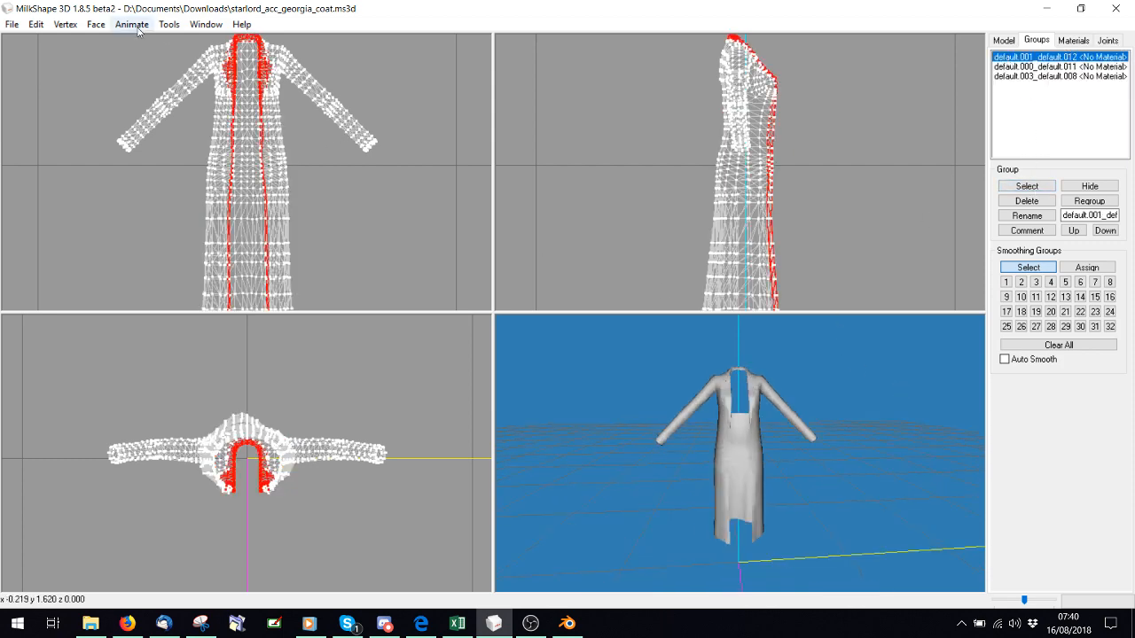
{"action": "left_click", "coordinate": [65, 24]}
{"action": "left_click", "coordinate": [99, 253]}
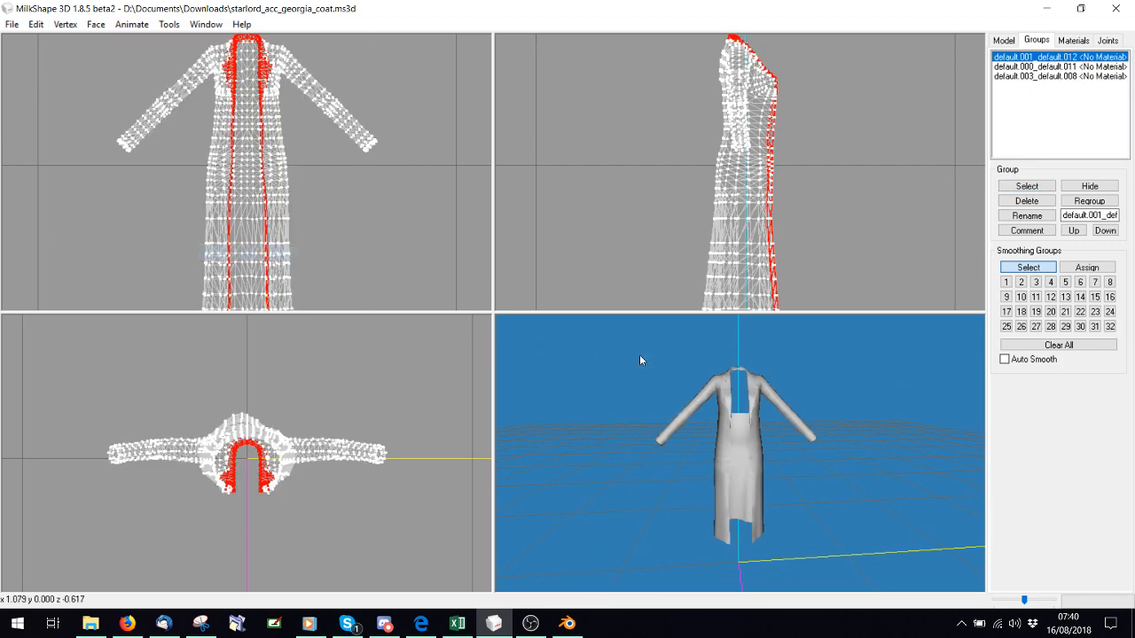
{"action": "left_click_drag", "start_coordinate": [639, 355], "coordinate": [629, 412]}
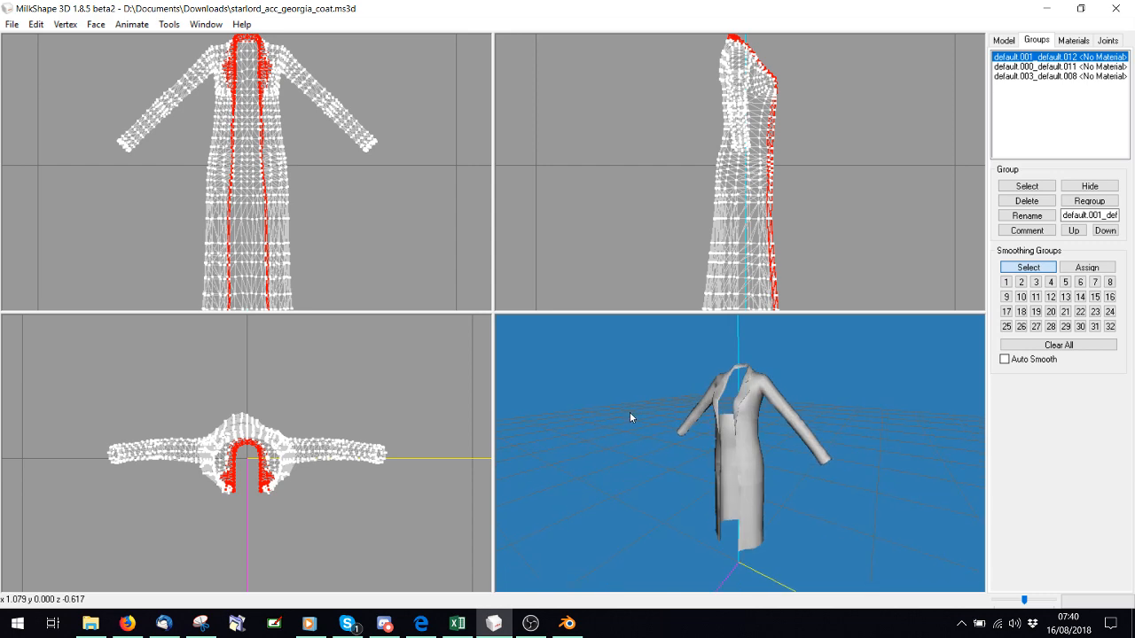
Deselect the lapel group, select the outer coat group default.000_default.011 and align its normals.
{"action": "left_click", "coordinate": [1029, 185]}
{"action": "left_click", "coordinate": [1003, 67]}
{"action": "left_click", "coordinate": [1026, 186]}
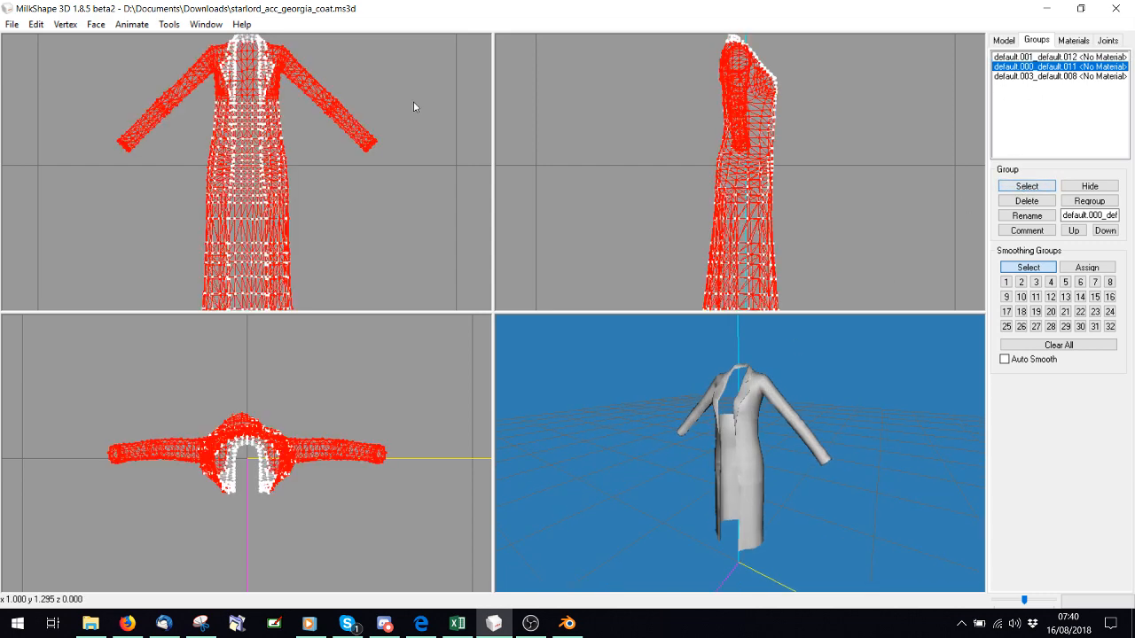
{"action": "left_click", "coordinate": [64, 24]}
{"action": "left_click", "coordinate": [90, 254]}
{"action": "left_click_drag", "start_coordinate": [612, 494], "coordinate": [678, 482]}
Deselect the outer coat group, align the normals of the inner skirt group default.003_default.008 and inspect the coat's shading.
{"action": "left_click", "coordinate": [1024, 186]}
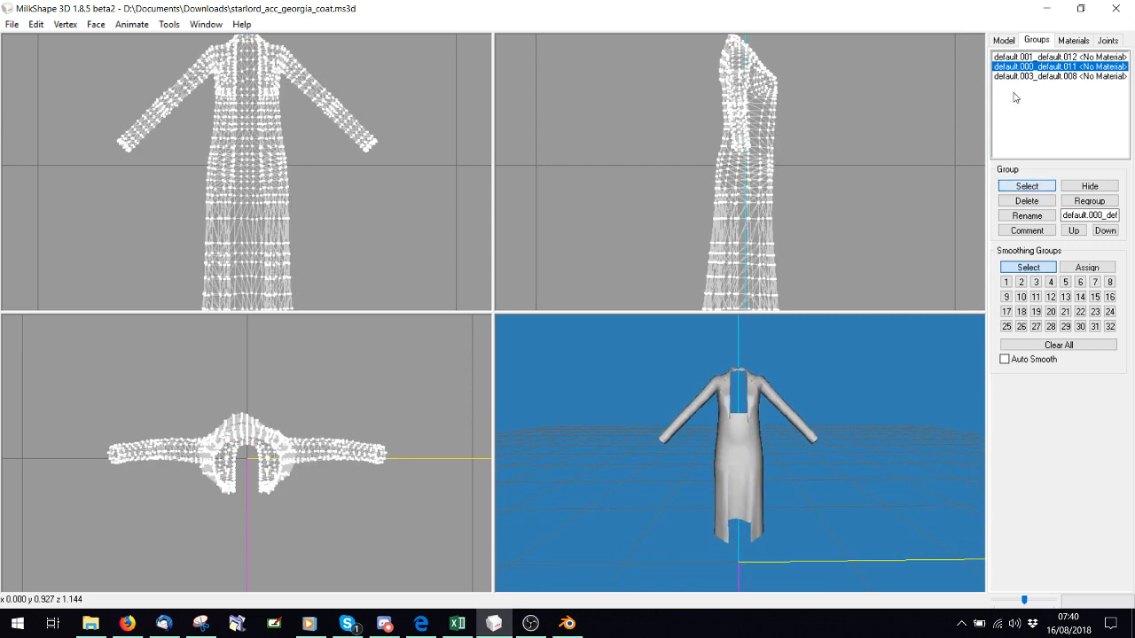
{"action": "left_click", "coordinate": [1020, 77]}
{"action": "left_click", "coordinate": [1021, 187]}
{"action": "left_click", "coordinate": [65, 24]}
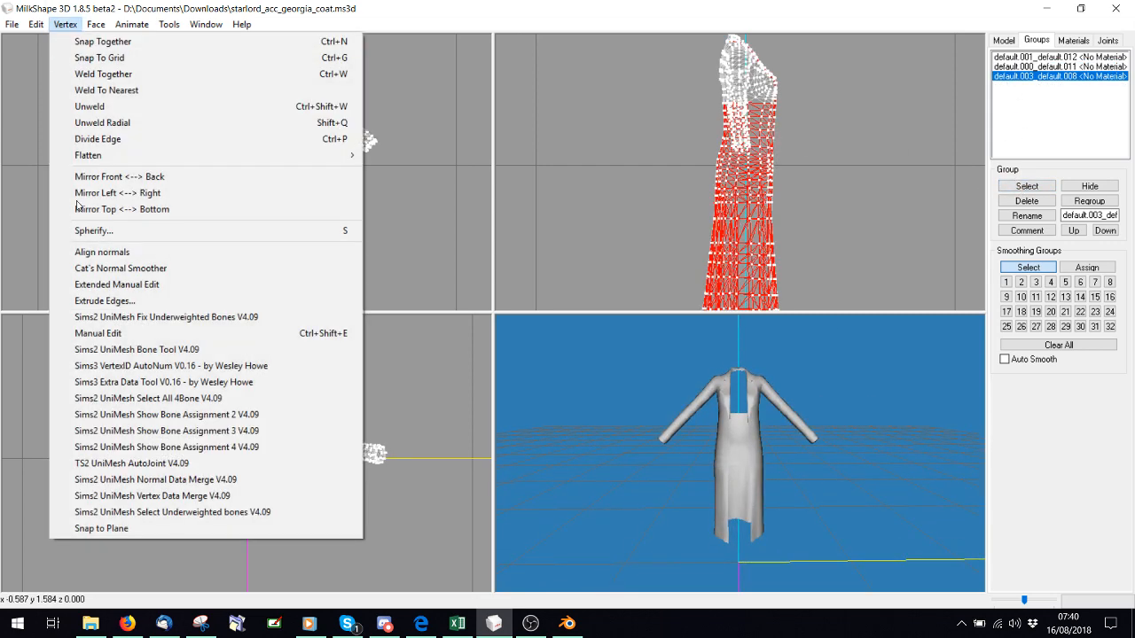
{"action": "left_click", "coordinate": [89, 253]}
{"action": "left_click_drag", "start_coordinate": [532, 425], "coordinate": [657, 476]}
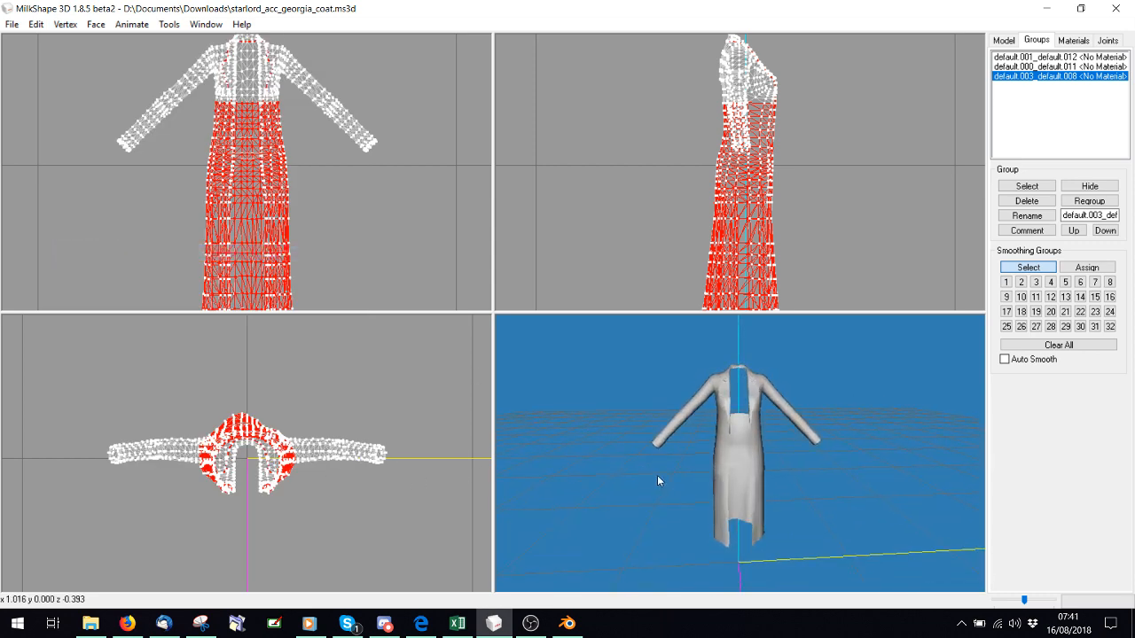
{"action": "left_click_drag", "start_coordinate": [602, 434], "coordinate": [634, 460]}
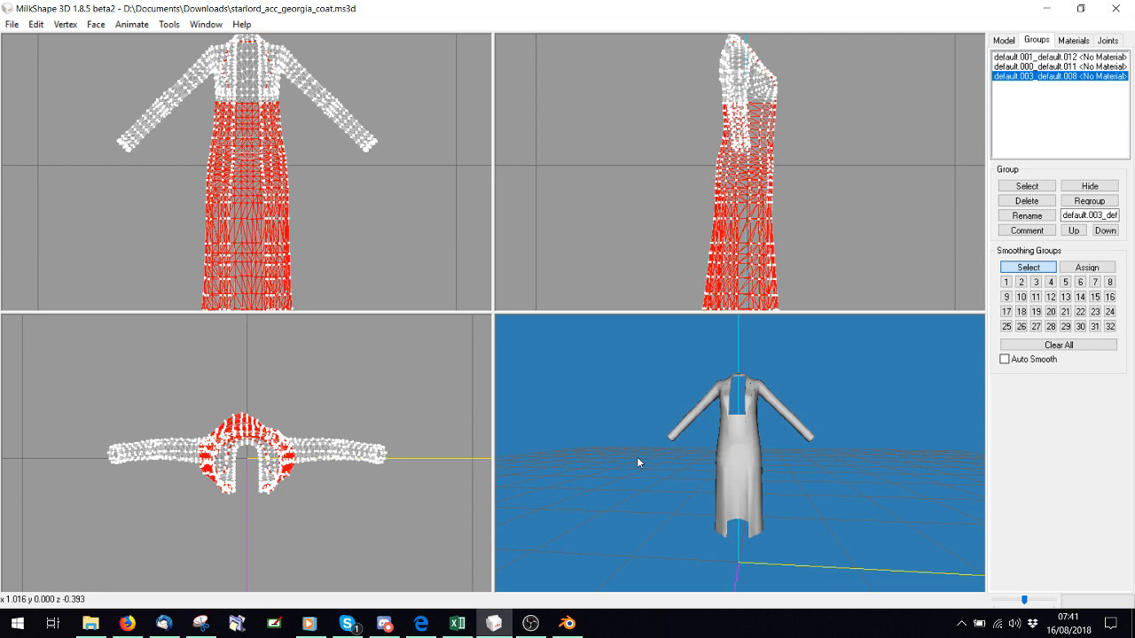
{"action": "left_click_drag", "start_coordinate": [637, 462], "coordinate": [737, 483]}
{"action": "left_click_drag", "start_coordinate": [903, 498], "coordinate": [701, 489]}
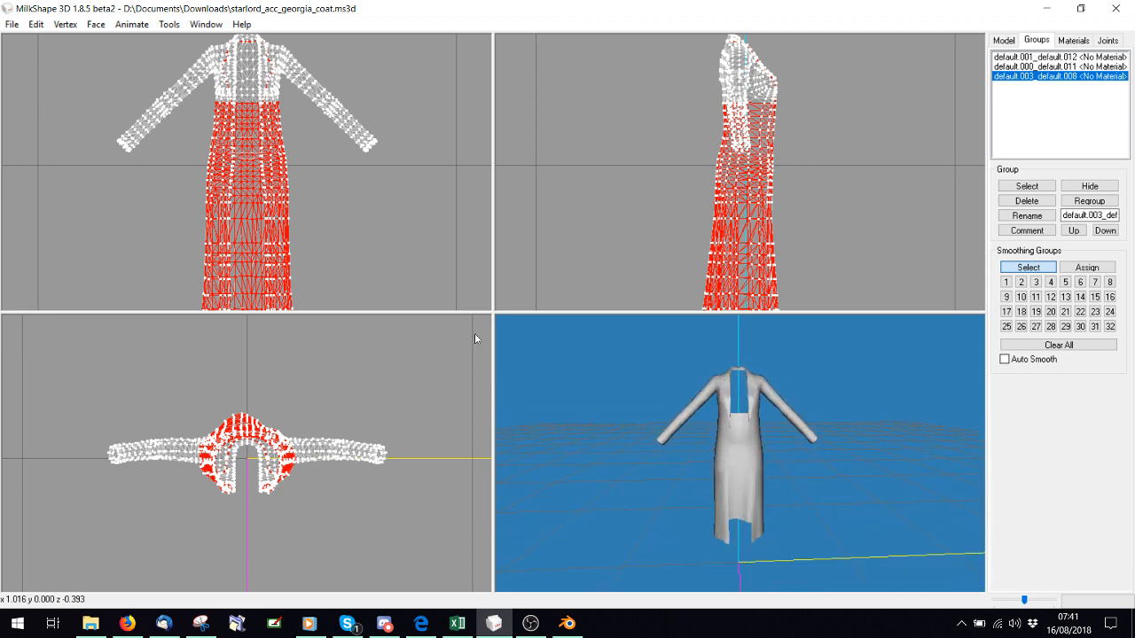